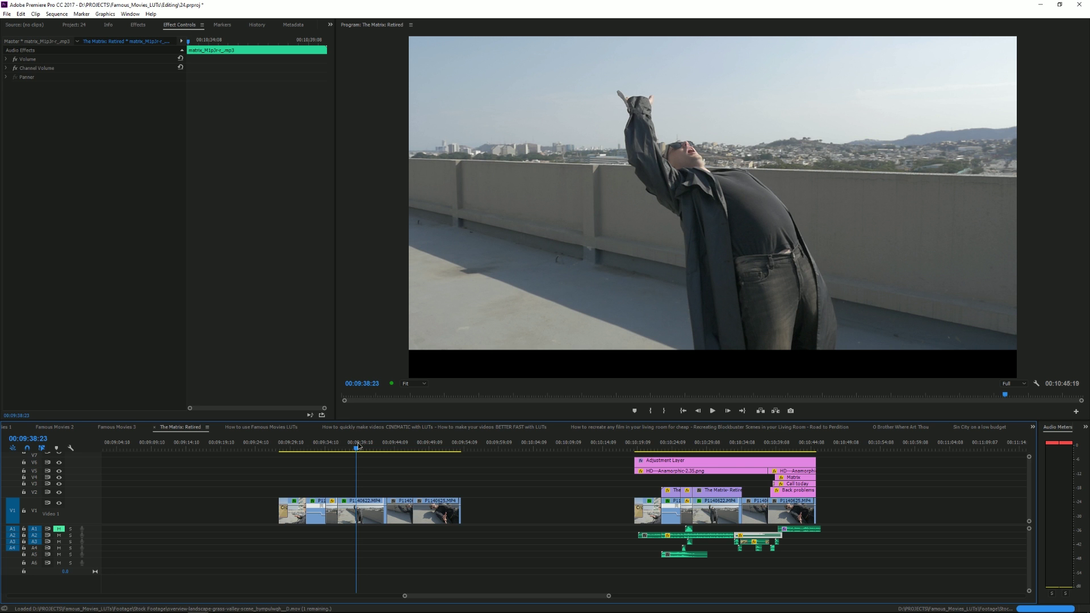
Step: Cancel the missing-font prompt and review the rooftop shot in clip P1140621.MP4 of The Matrix: Retired sequence
key(space)
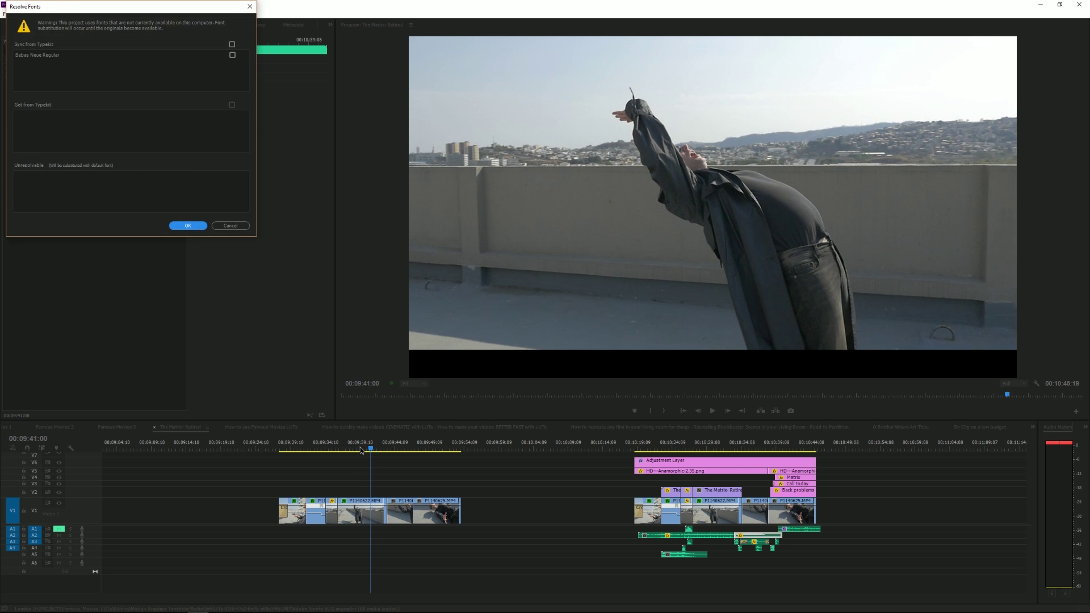
click(233, 226)
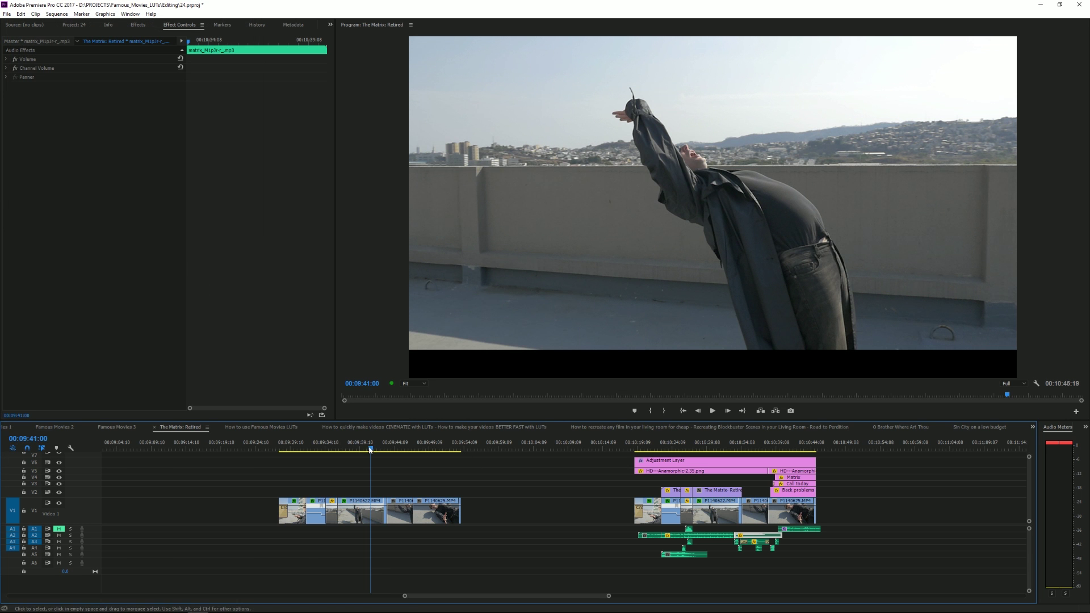
click(316, 448)
drag(319, 448, 322, 443)
click(316, 511)
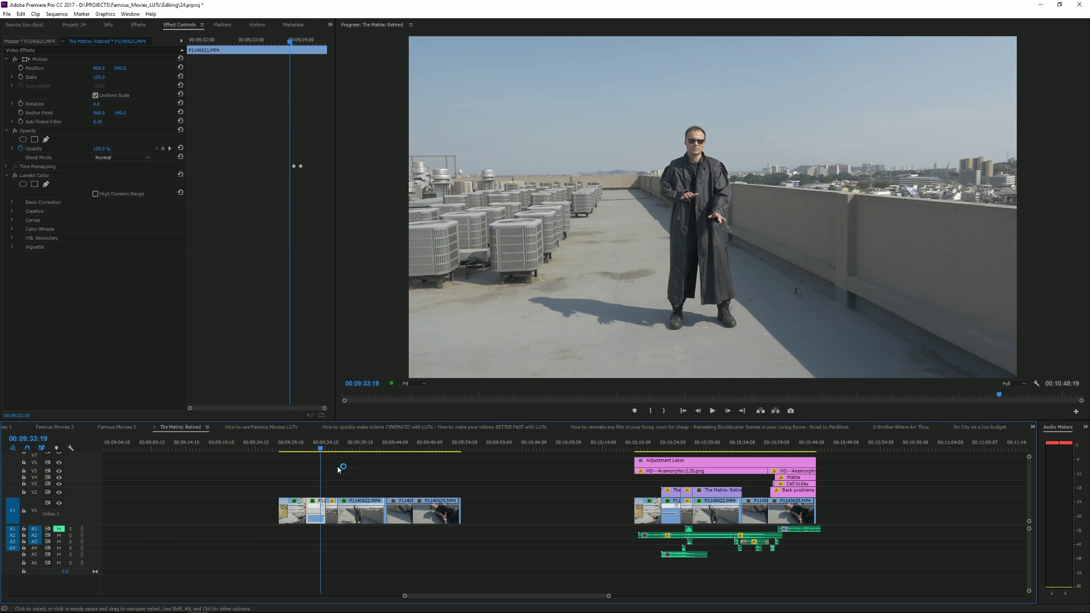
click(329, 448)
mouse_move(330, 449)
mouse_down()
mouse_move(358, 449)
mouse_move(320, 448)
mouse_up()
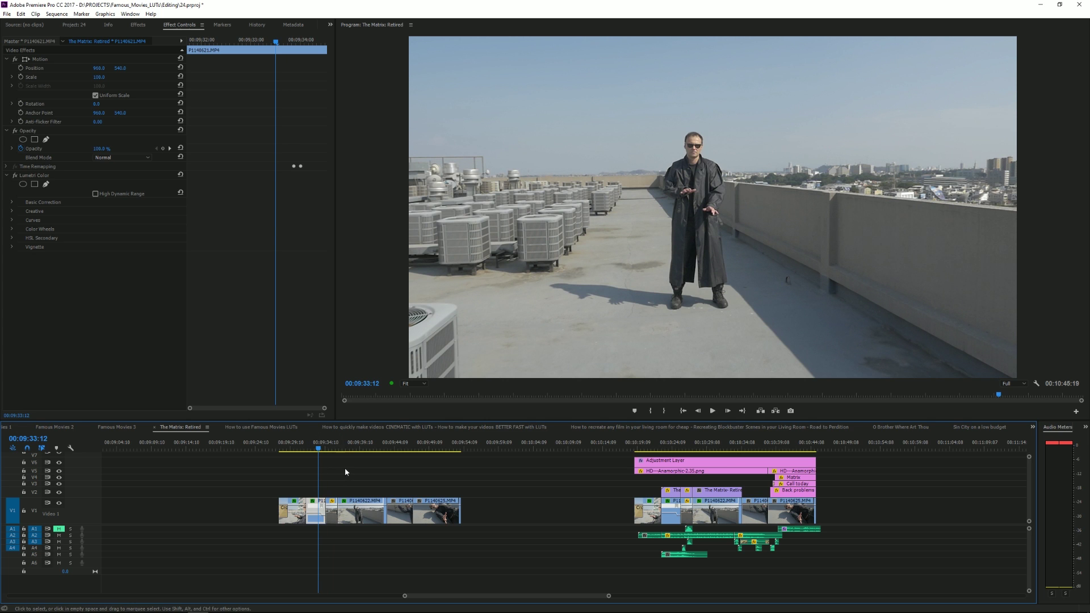
Step: Replace clip P1140621.MP4 in the first edit of the sequence with an After Effects composition
click(317, 503)
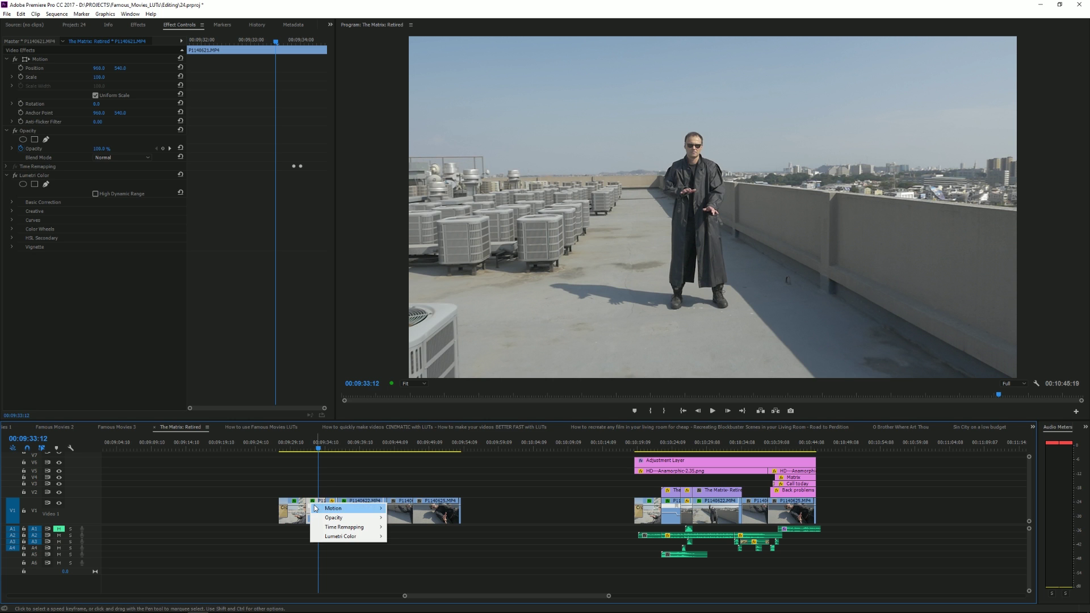
click(310, 507)
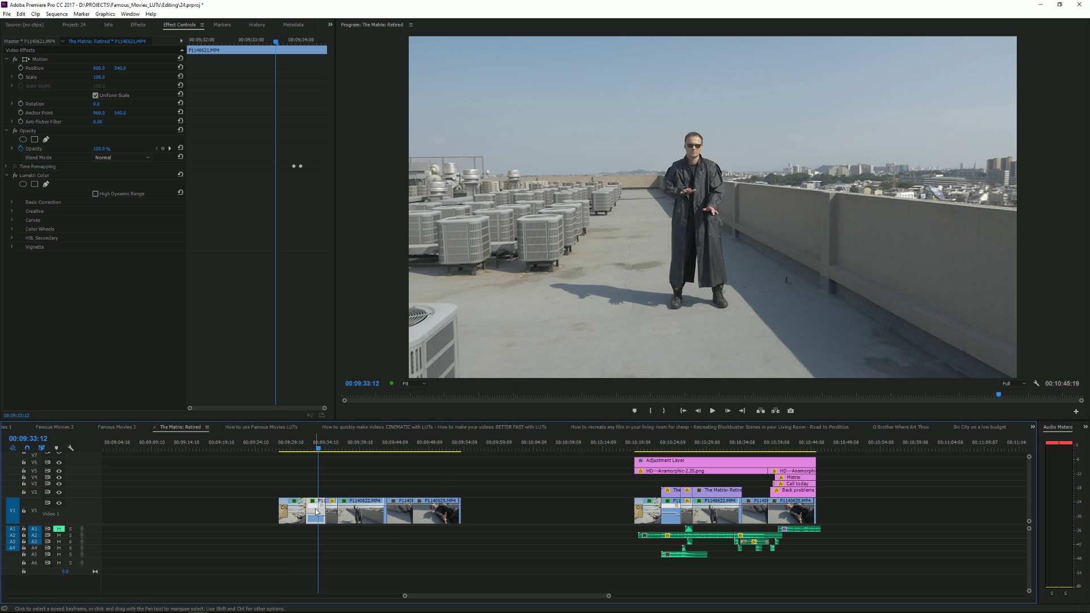
right_click(316, 508)
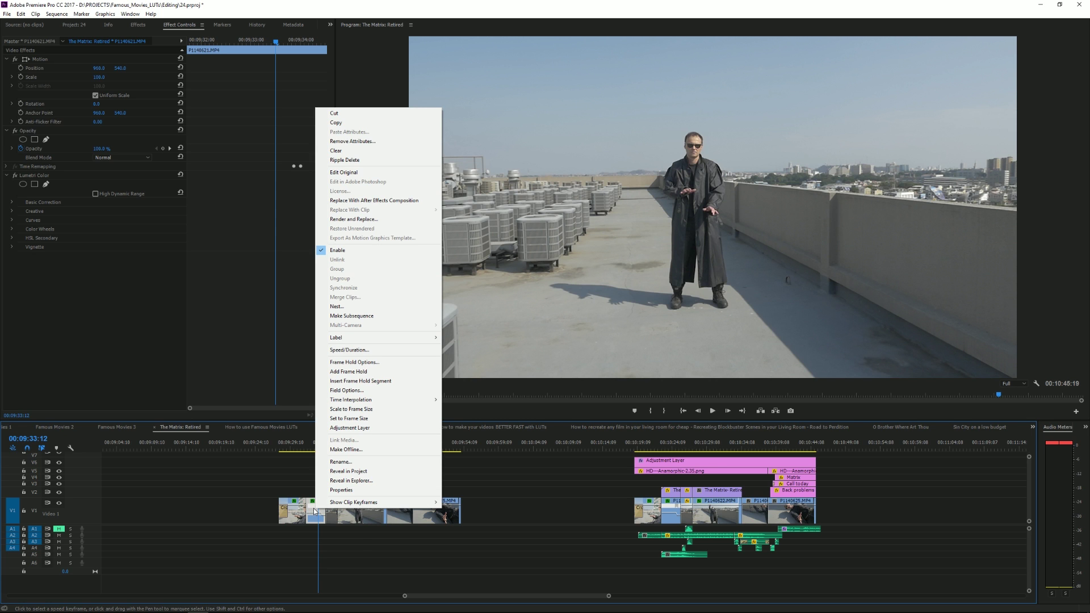
click(361, 201)
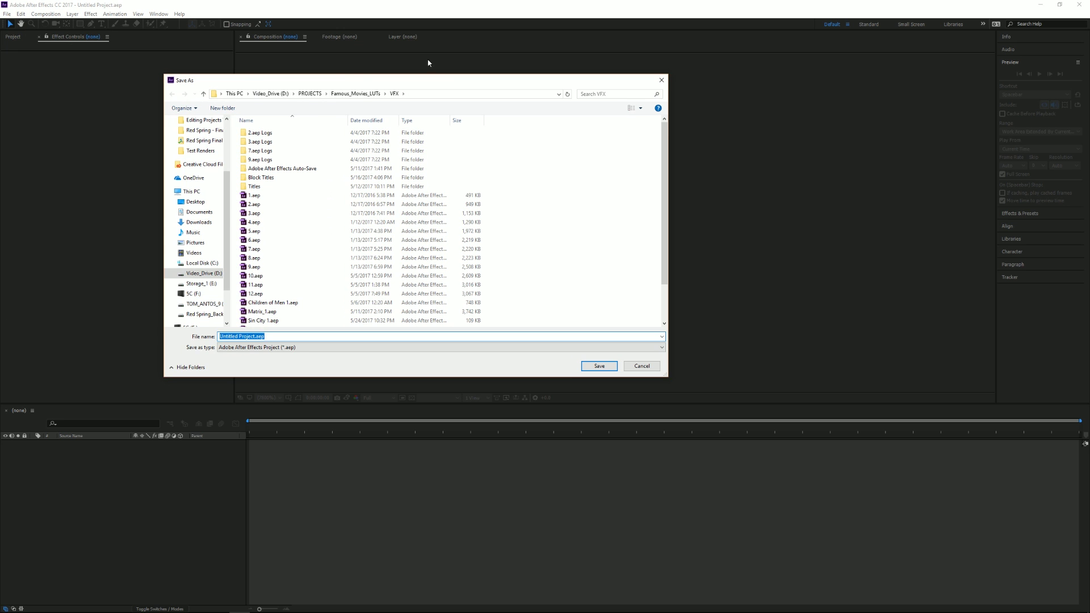
Step: Save the new After Effects project as Matrix_Retired1.aep in the VFX folder
drag(344, 81, 358, 80)
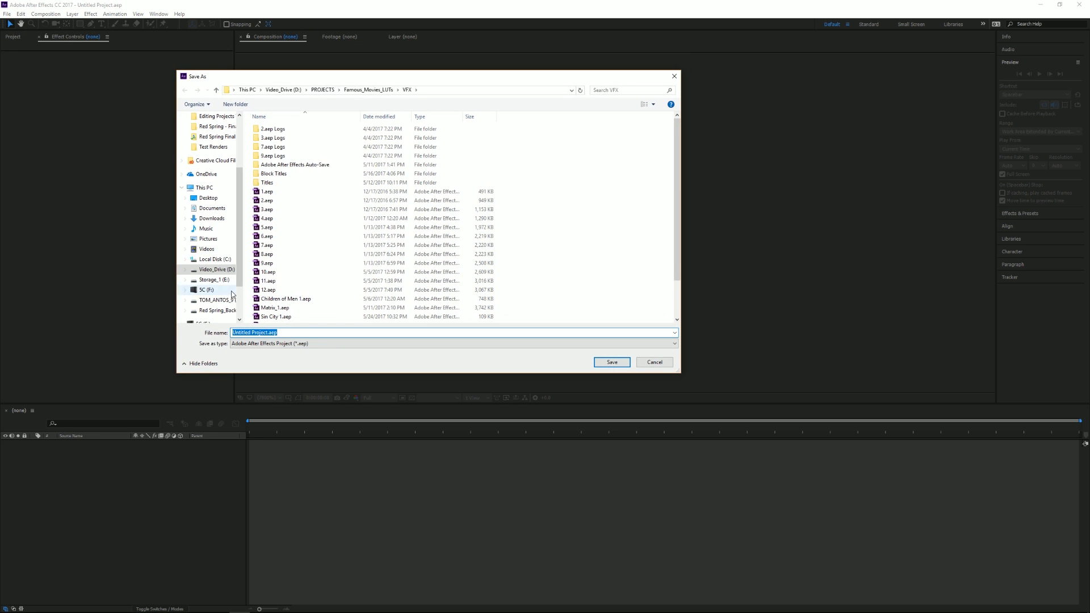
scroll(292, 295, down, 2)
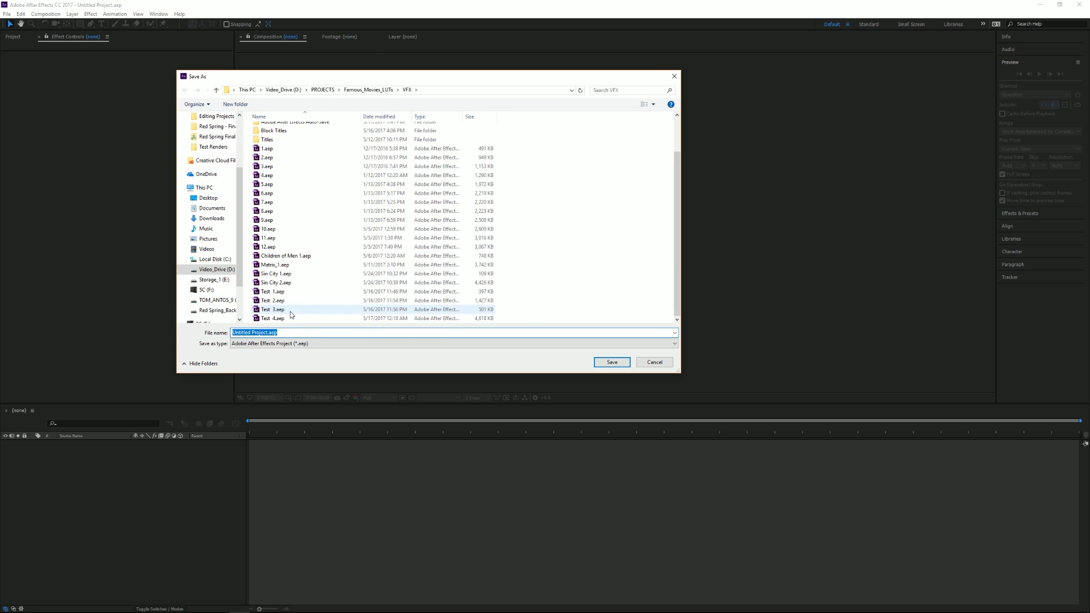
drag(268, 334, 177, 331)
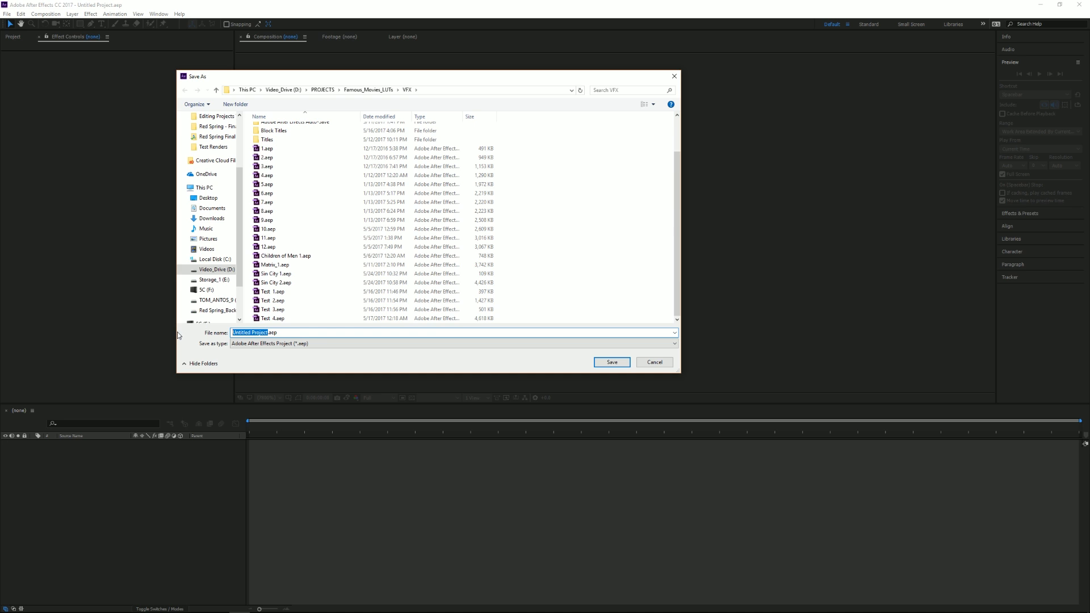
text(Matrix_1)
key(Return)
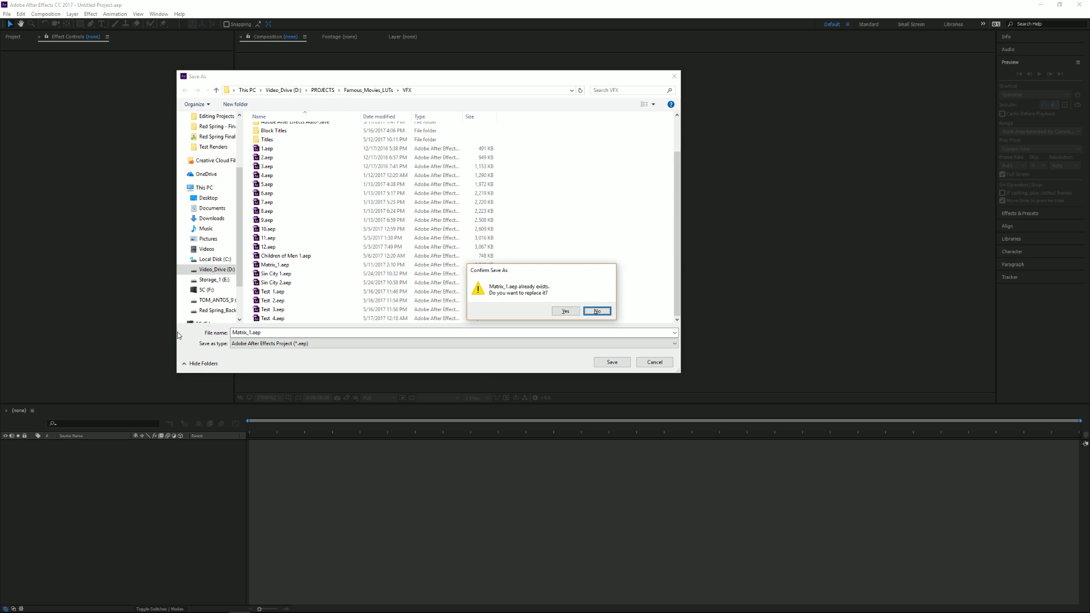
click(596, 309)
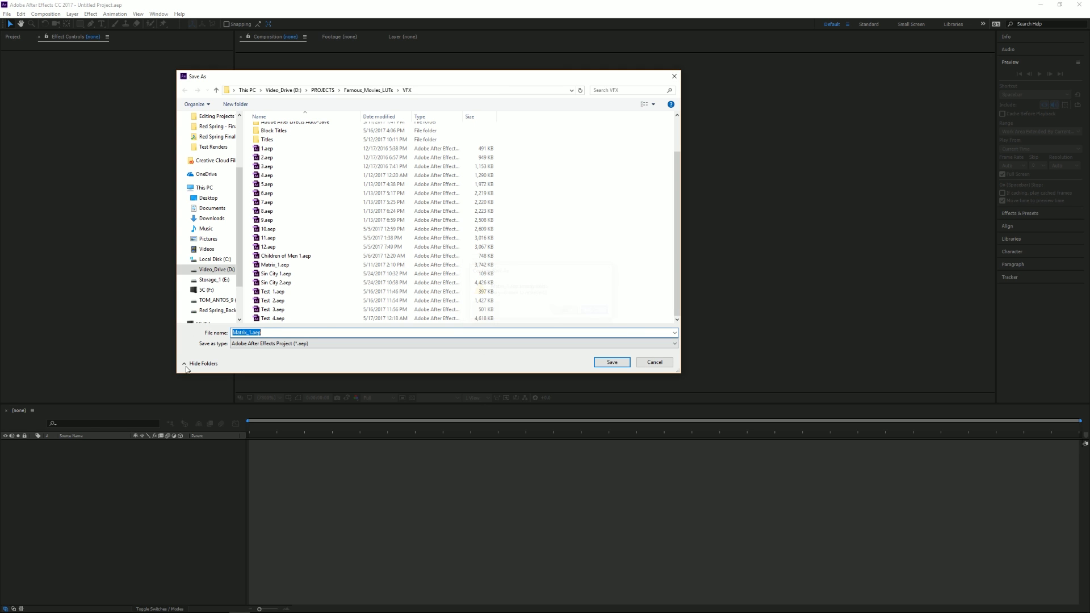
click(249, 333)
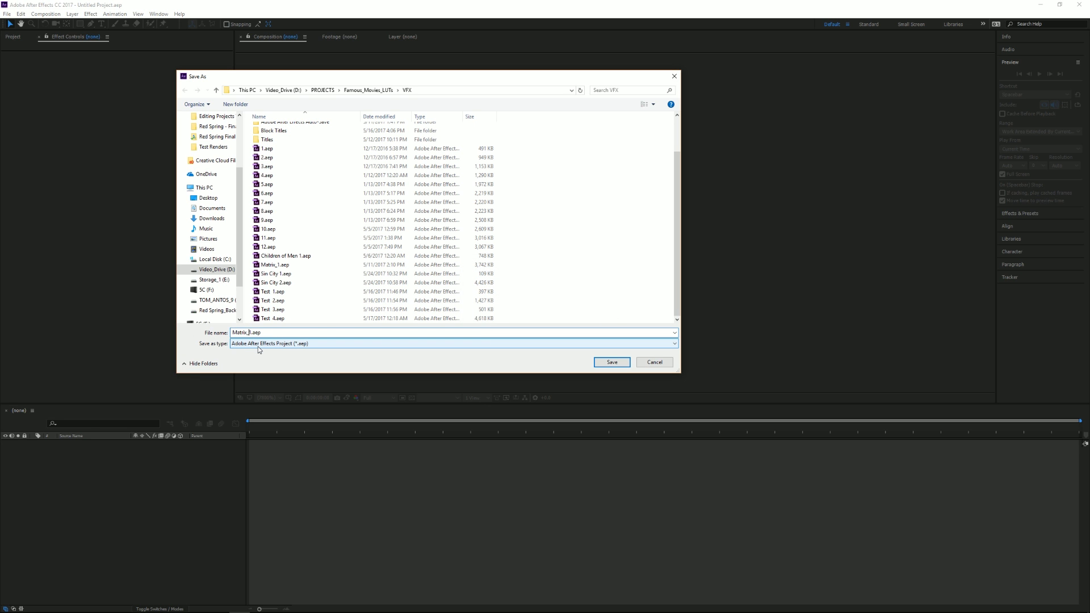
text(Retired)
key(Return)
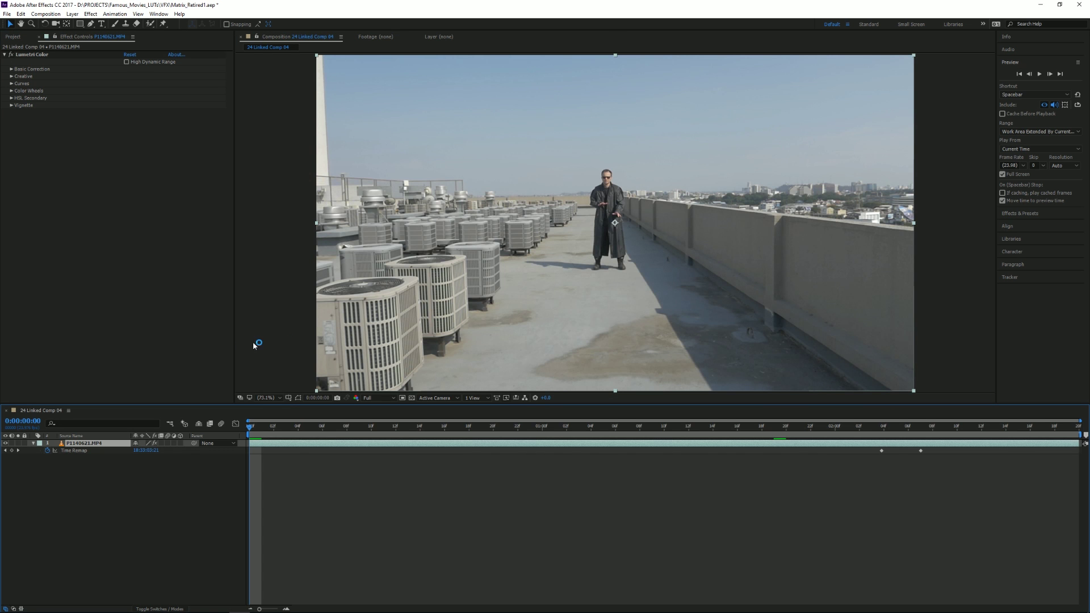
Step: Scrub through the linked composition and delete the Lumetri Color effect from the P1140621.MP4 layer
click(287, 427)
drag(287, 427, 1029, 420)
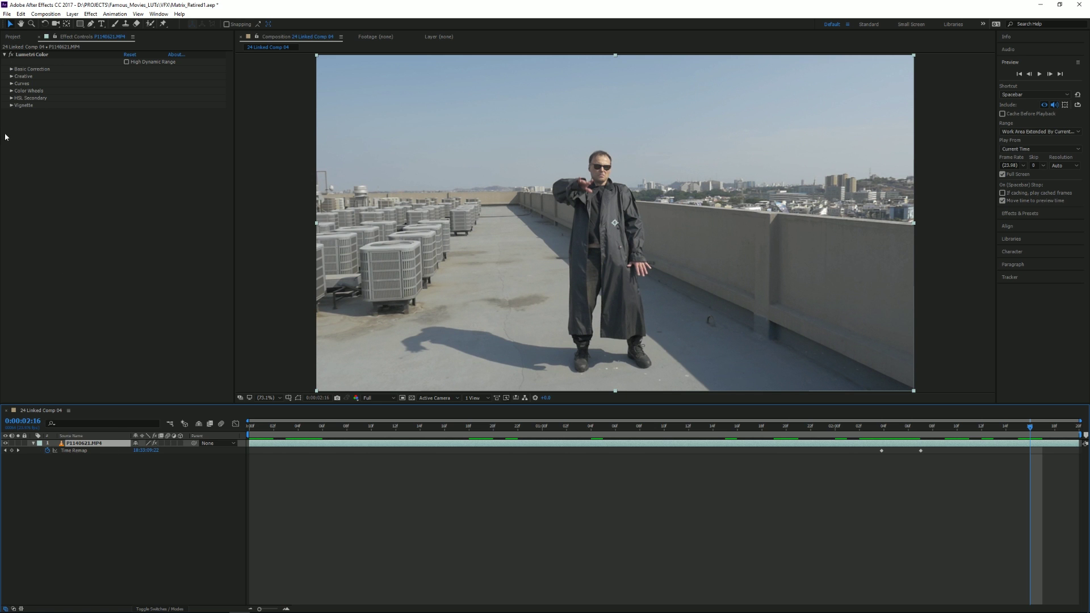
click(12, 55)
click(30, 56)
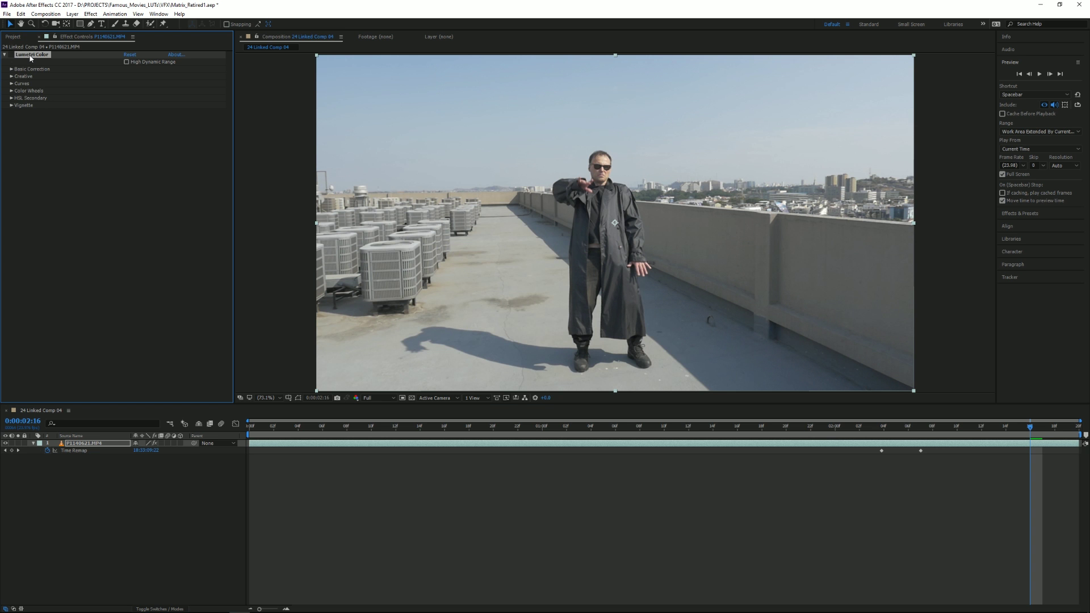
key(Delete)
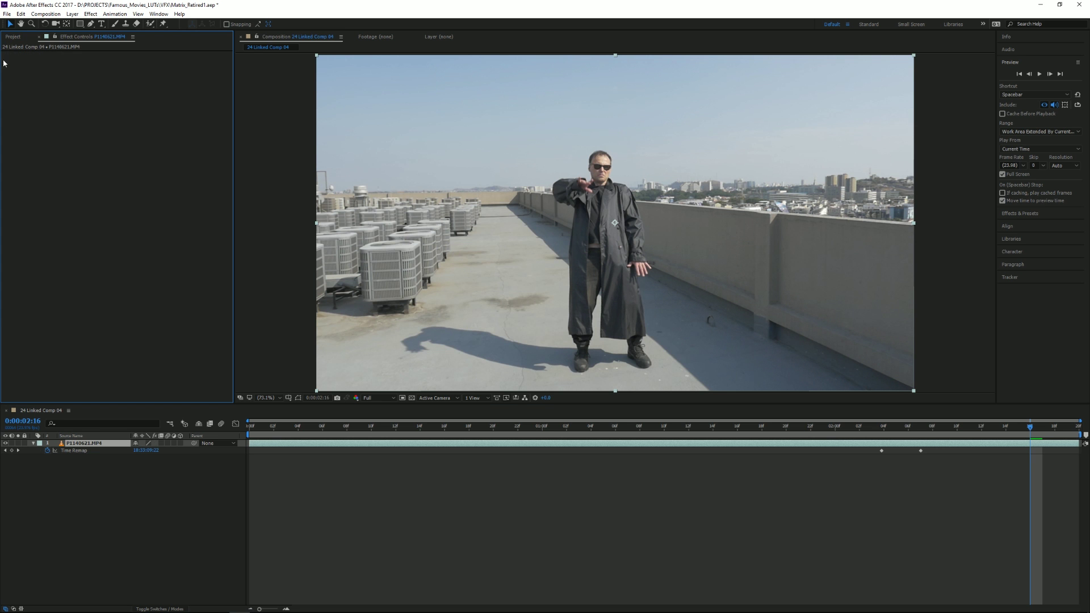
Step: Preview the shot and pre-compose the time-remapped P1140621.MP4 layer, moving all attributes into the new composition
click(263, 429)
key(space)
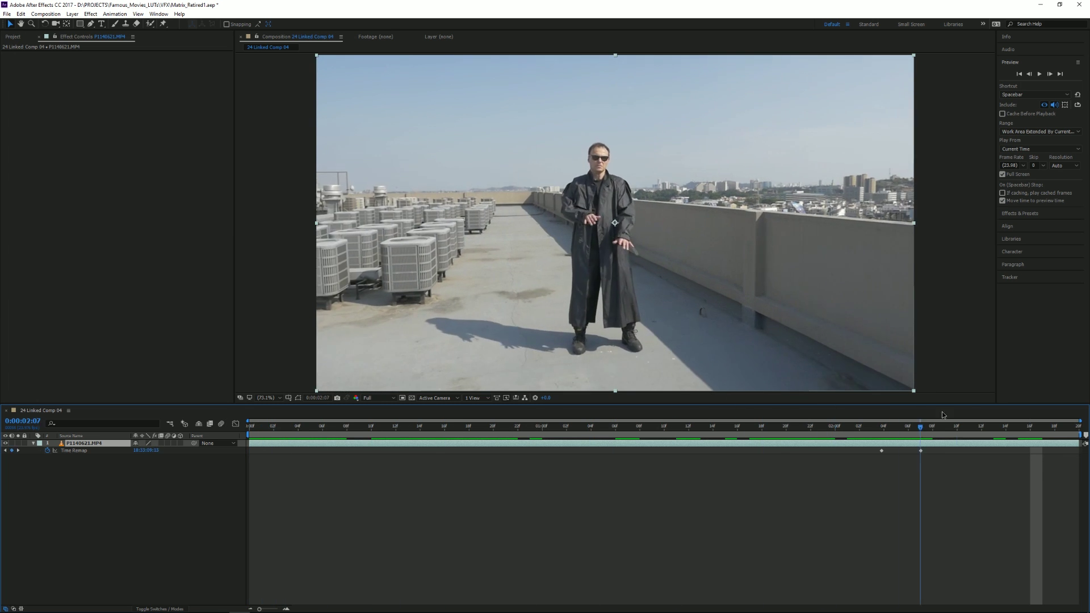
drag(602, 424, 262, 430)
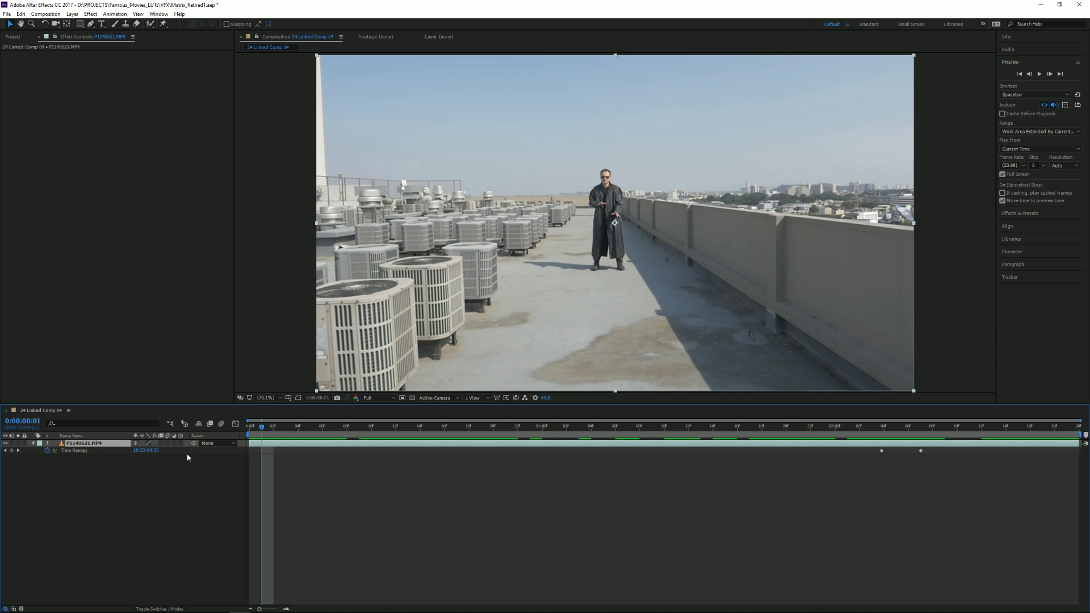
right_click(86, 444)
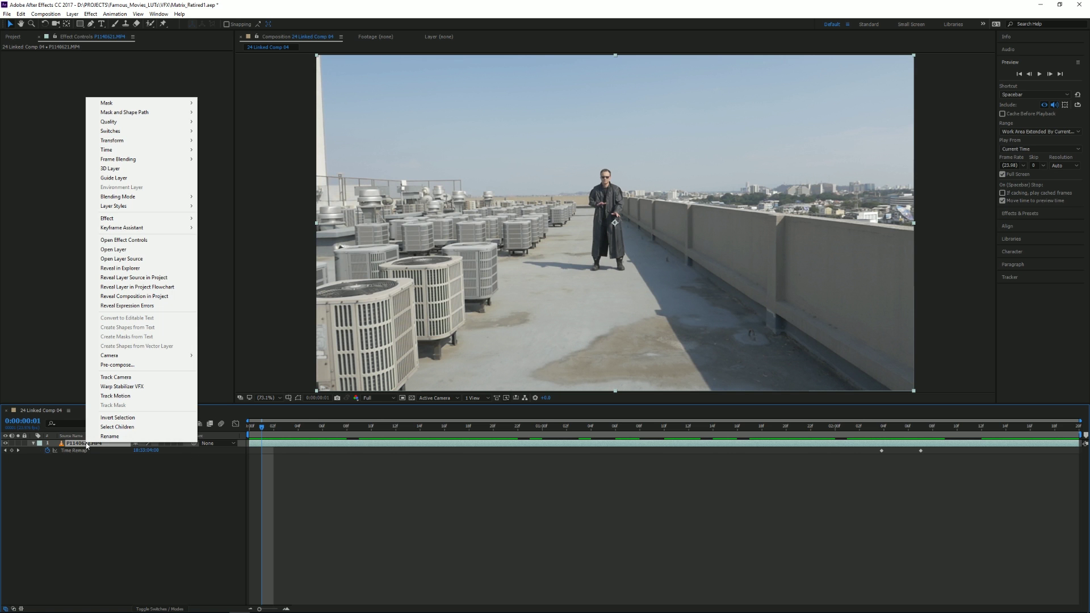
click(120, 365)
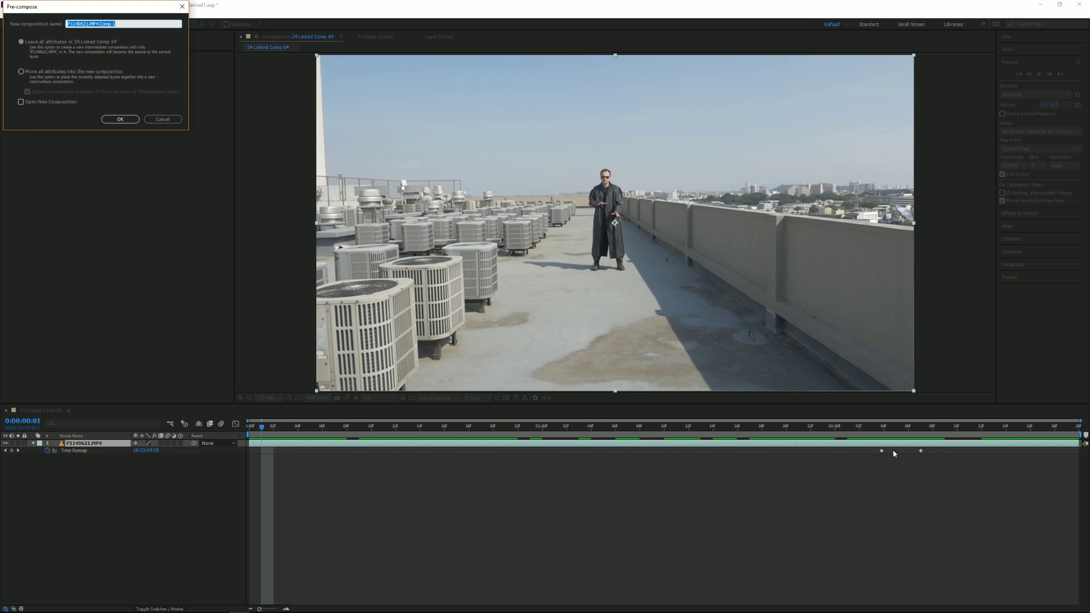
drag(83, 4, 316, 139)
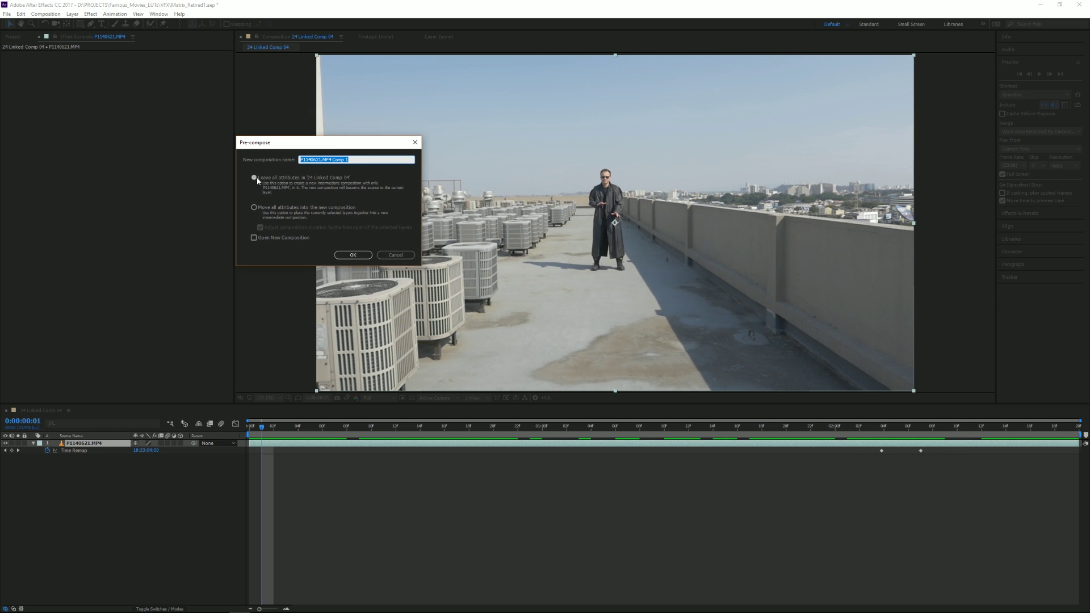
click(255, 208)
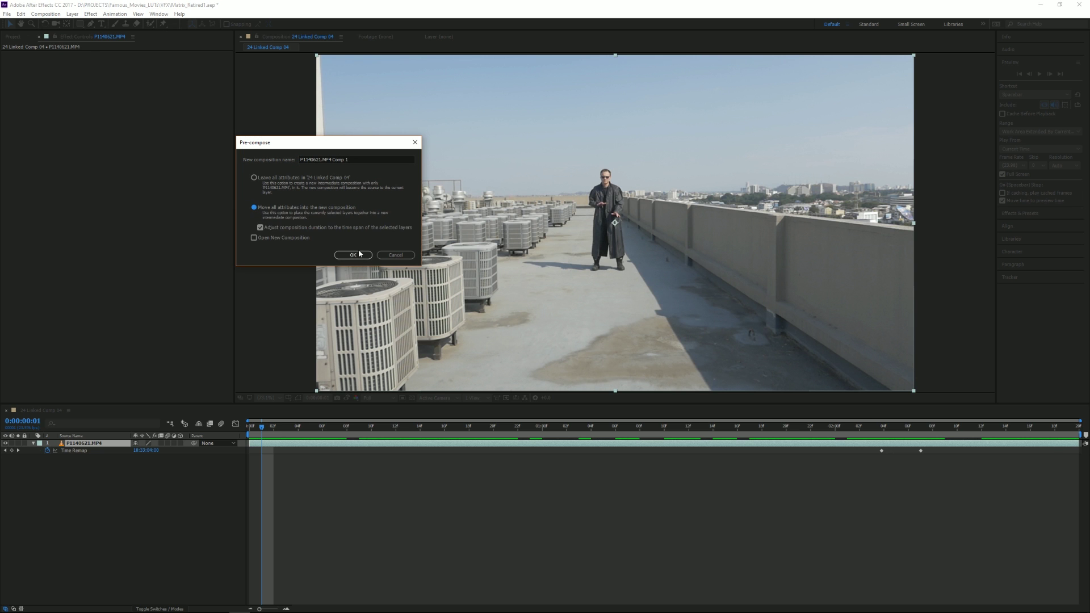
click(352, 256)
Step: Run Track Camera on the pre-composed layer and create a 3D tracker camera from the solved points
click(11, 444)
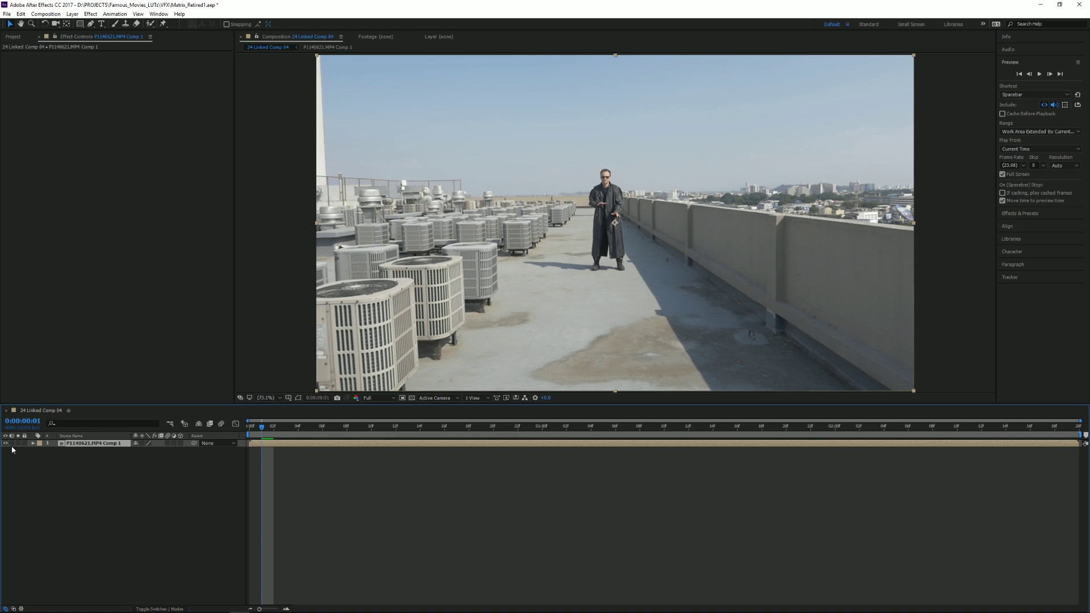
right_click(115, 447)
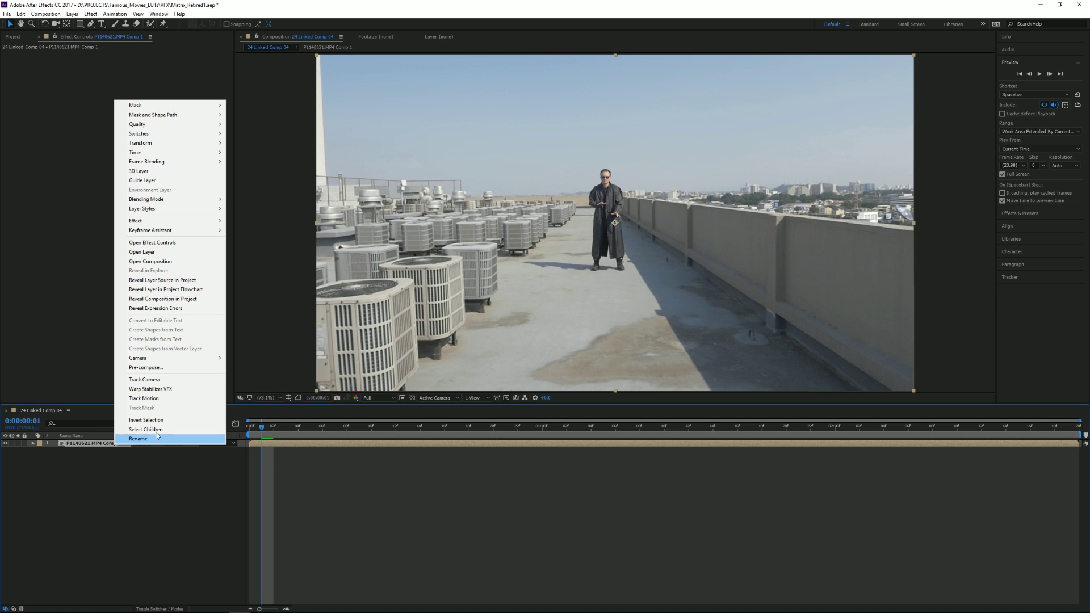
click(158, 384)
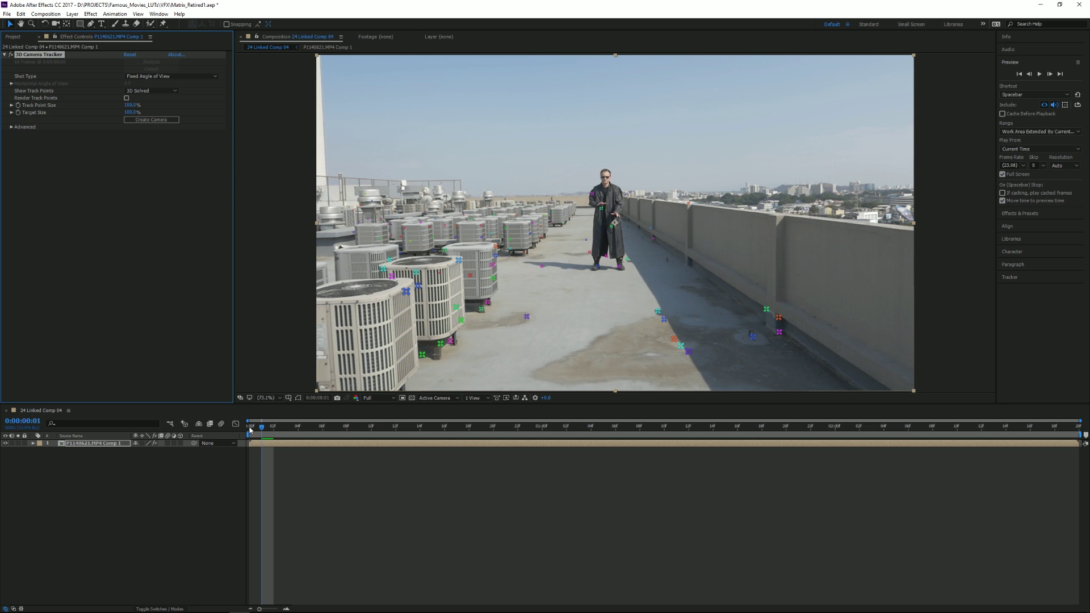
mouse_move(261, 435)
mouse_down()
mouse_move(965, 426)
mouse_move(285, 426)
mouse_move(309, 426)
mouse_move(252, 416)
mouse_up()
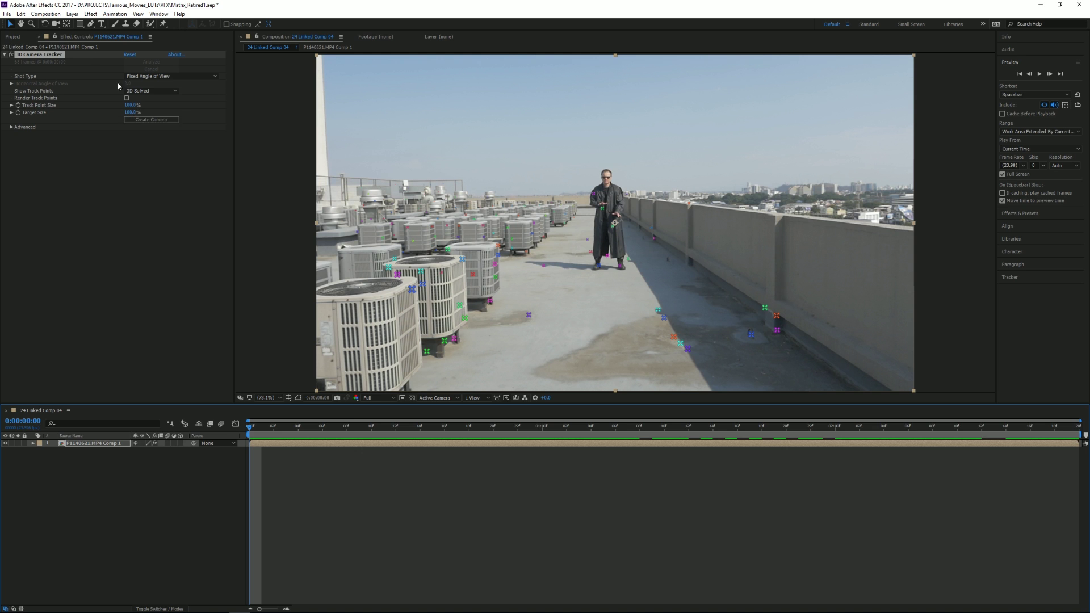
click(154, 120)
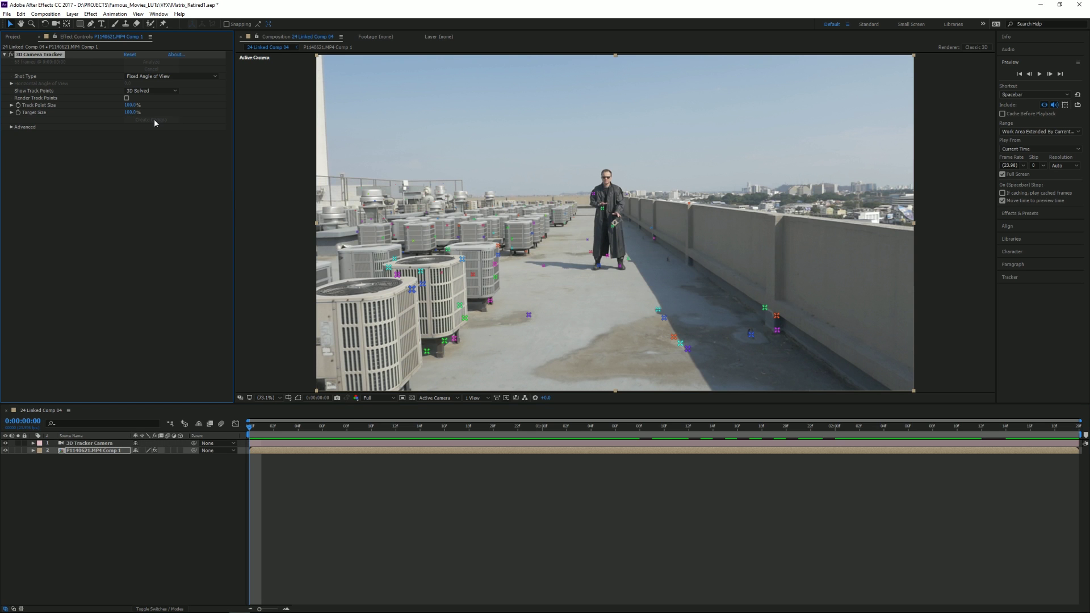
click(77, 444)
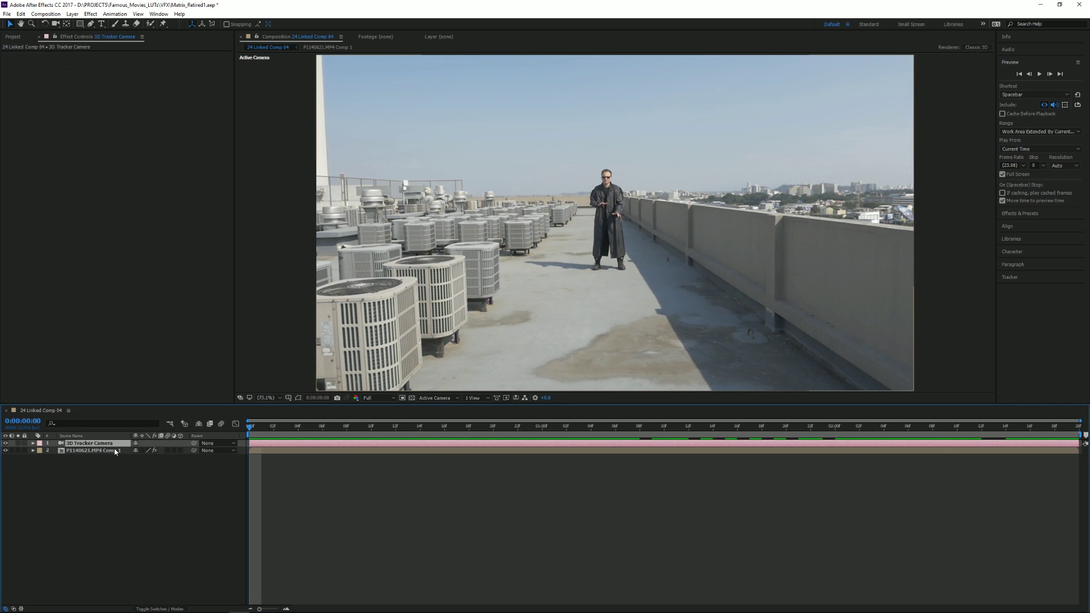
Step: Show the composition in two horizontal views, with an enlarged Top view beside the Active Camera view
drag(251, 427, 445, 429)
click(472, 398)
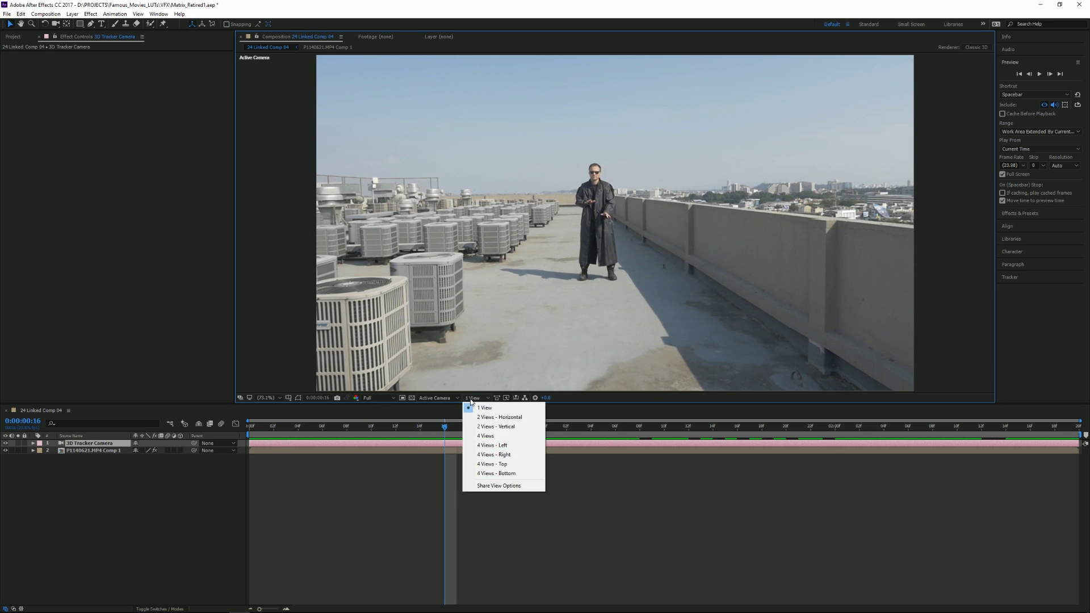
click(488, 418)
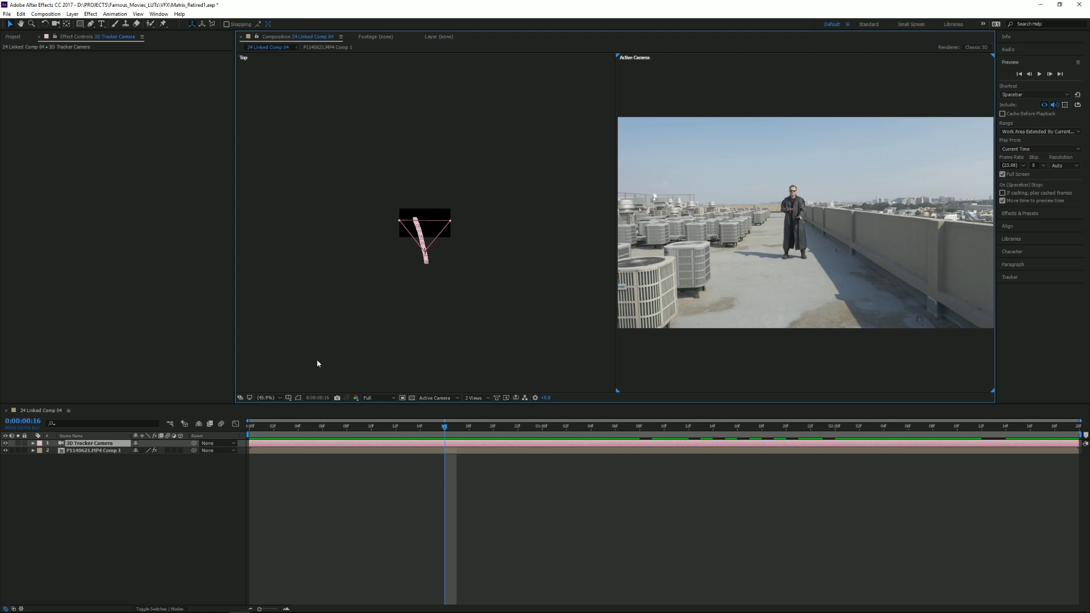
click(401, 319)
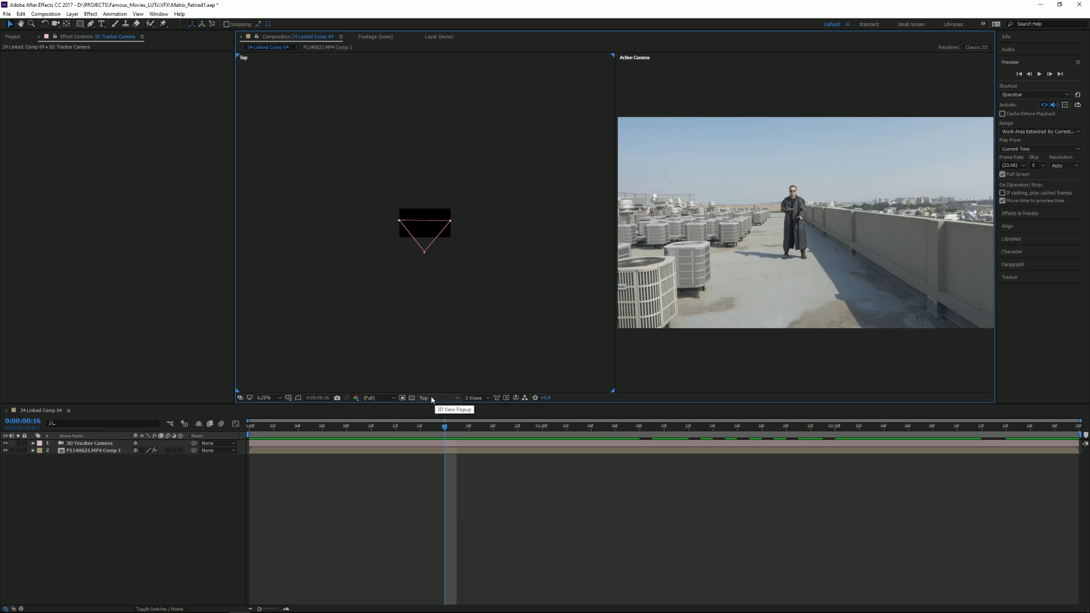
click(434, 398)
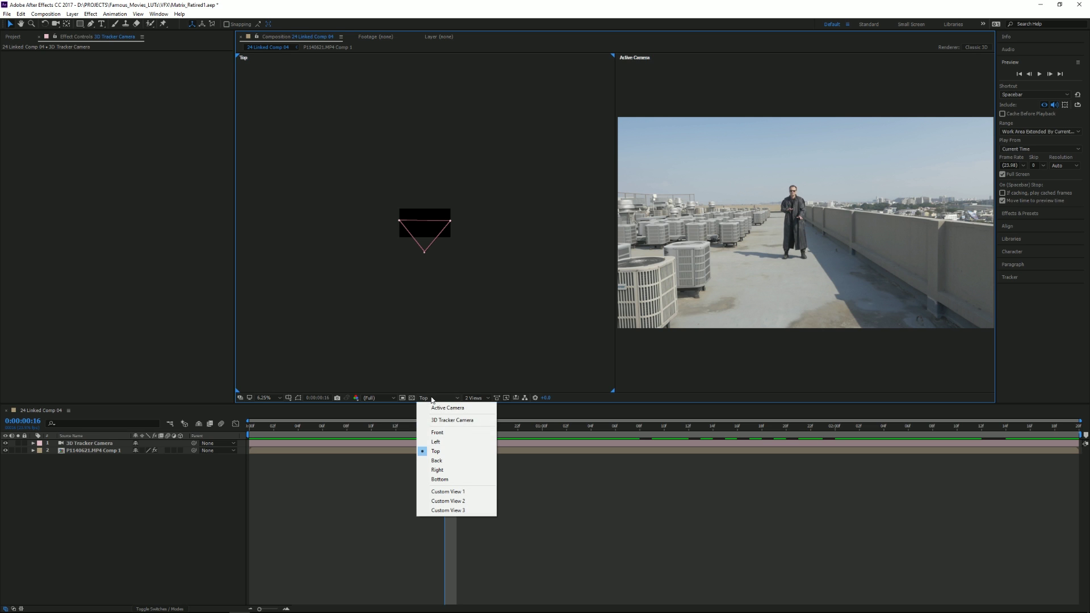
click(436, 451)
scroll(411, 277, up, 6)
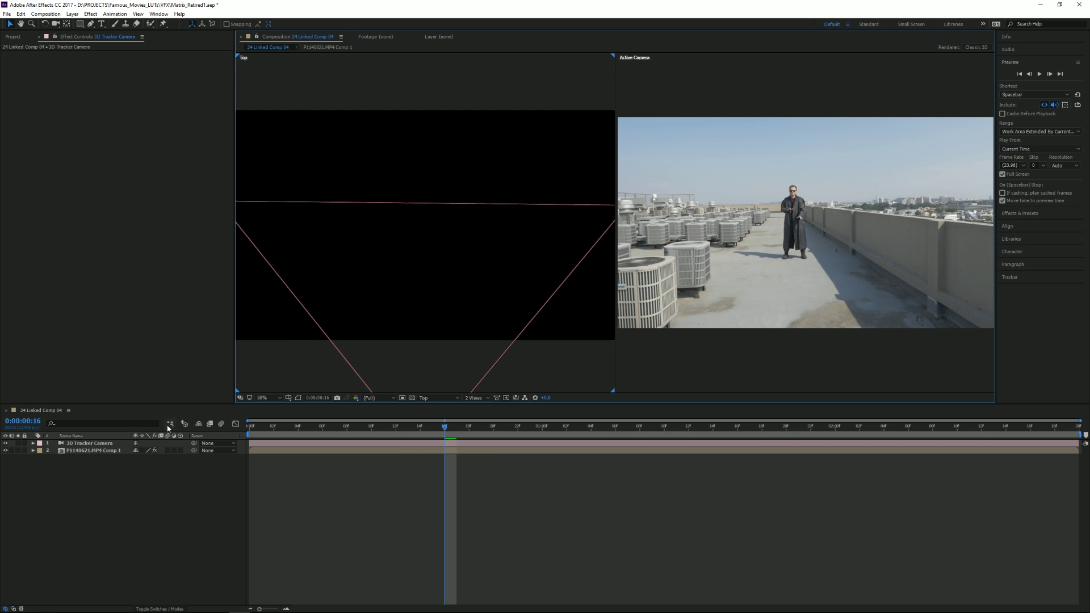
Step: Examine the 3D tracker camera's motion path in the Top view while scrubbing through the shot
click(385, 370)
scroll(407, 353, down, 4)
scroll(423, 348, up, 2)
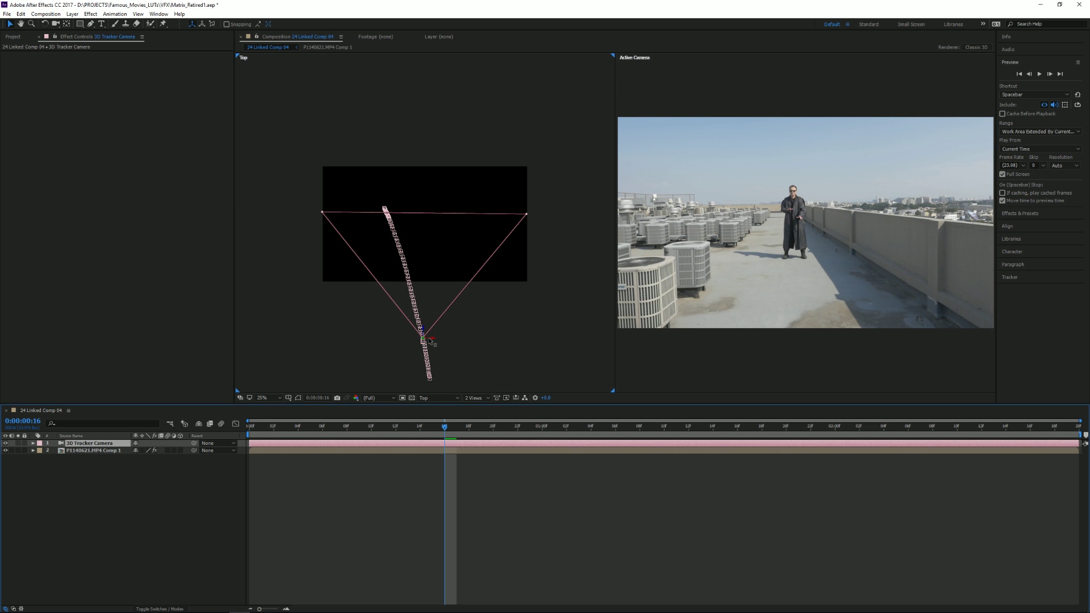
click(492, 372)
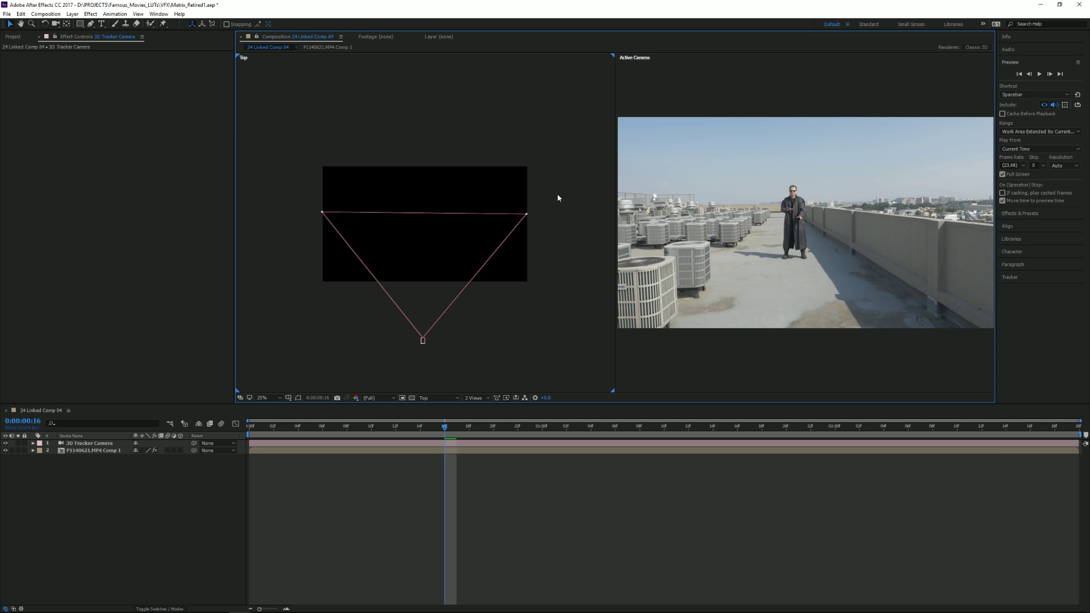
click(91, 444)
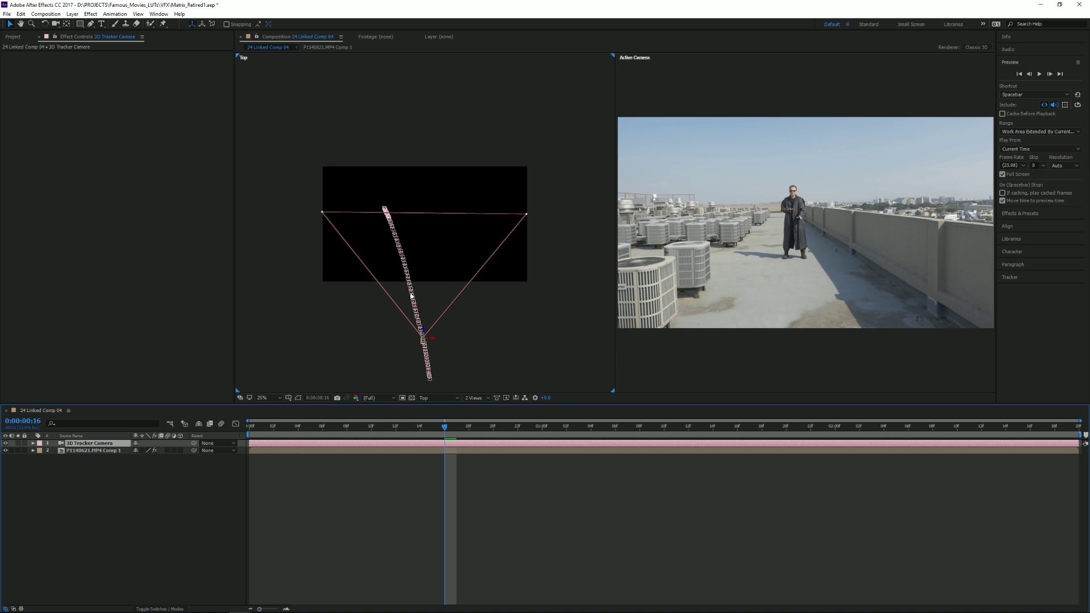
drag(422, 431, 810, 427)
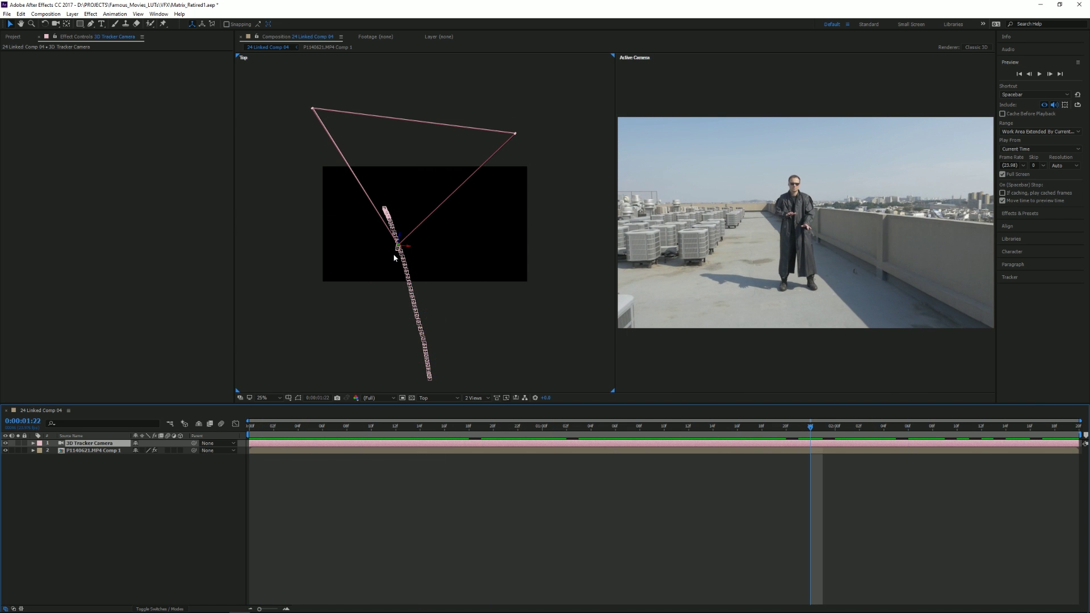
drag(490, 425, 835, 427)
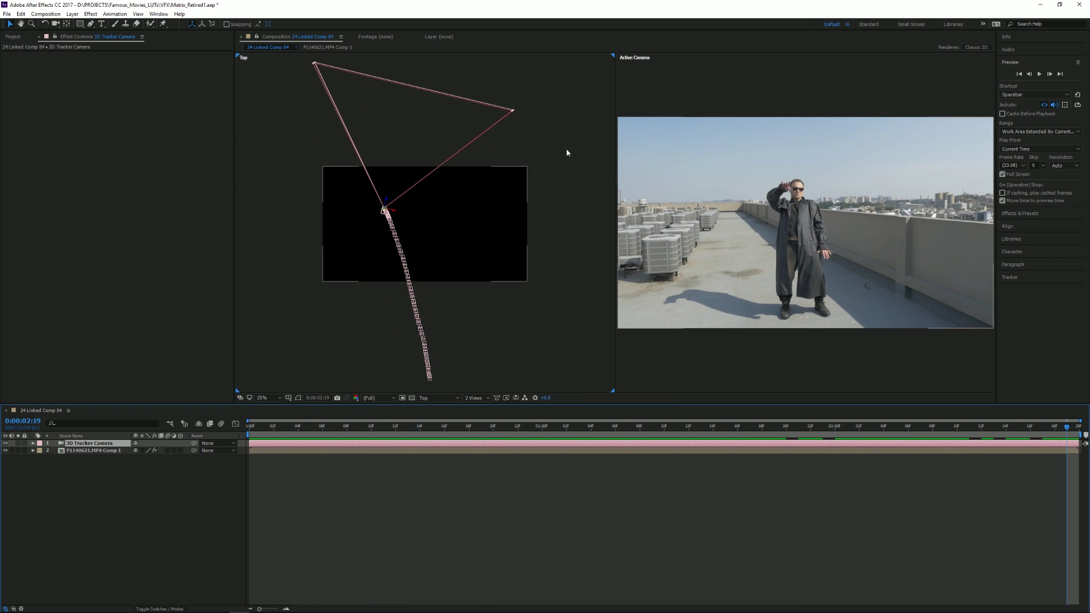
drag(258, 427, 554, 417)
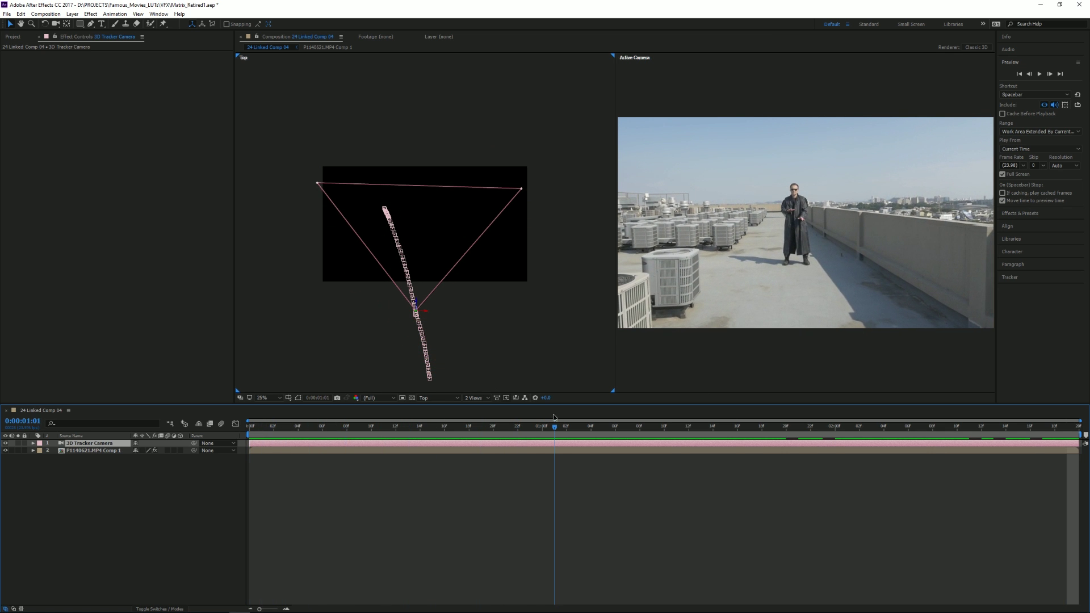
Step: Turn on Render Track Points for the 3D Camera Tracker effect on the P1140621.MP4 Comp 1 layer
click(80, 451)
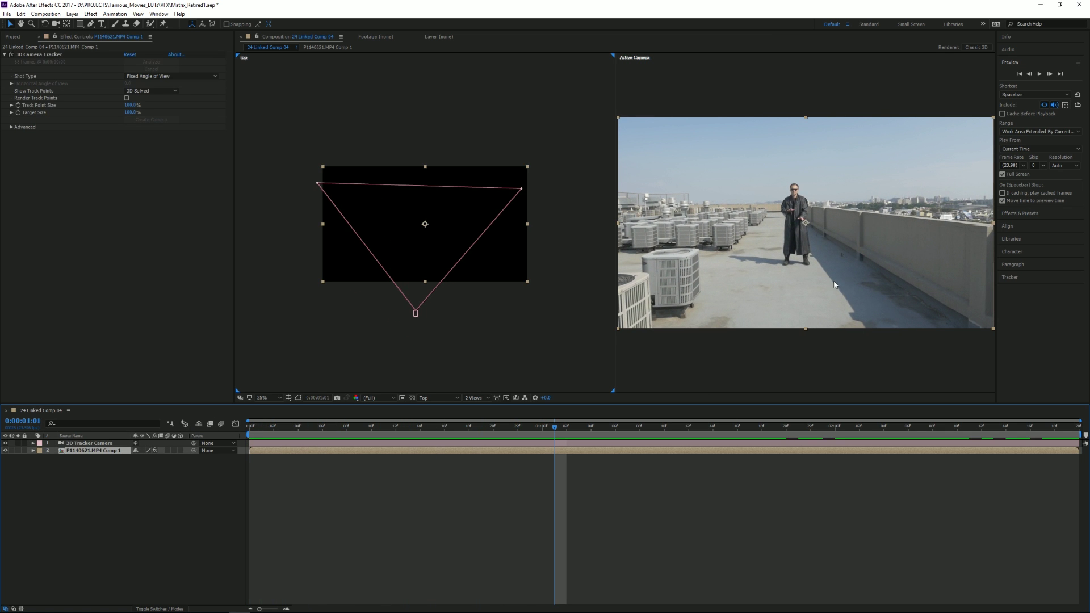
click(27, 55)
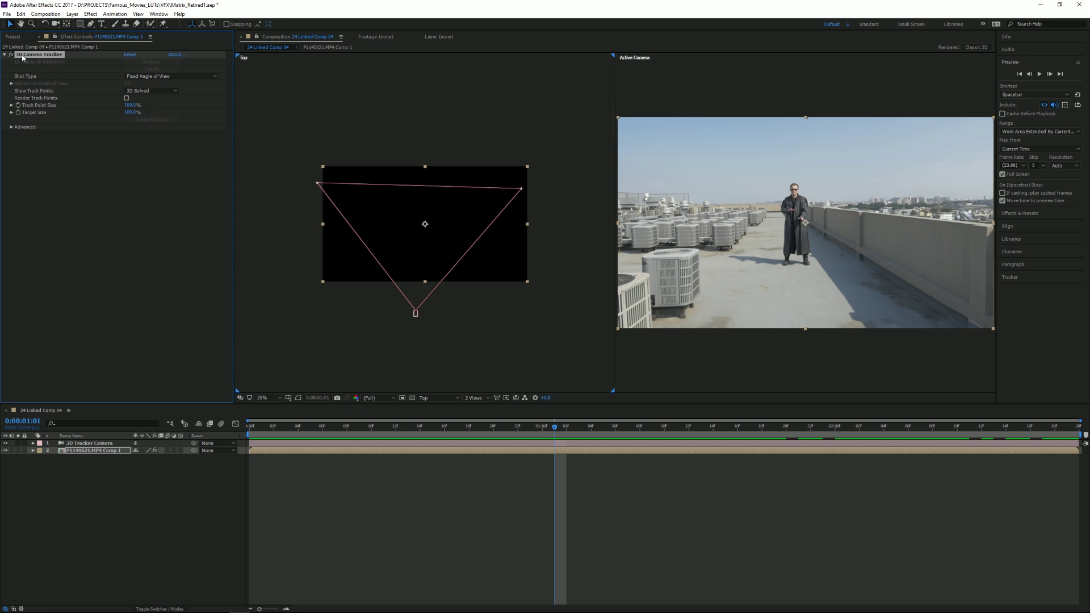
key(space)
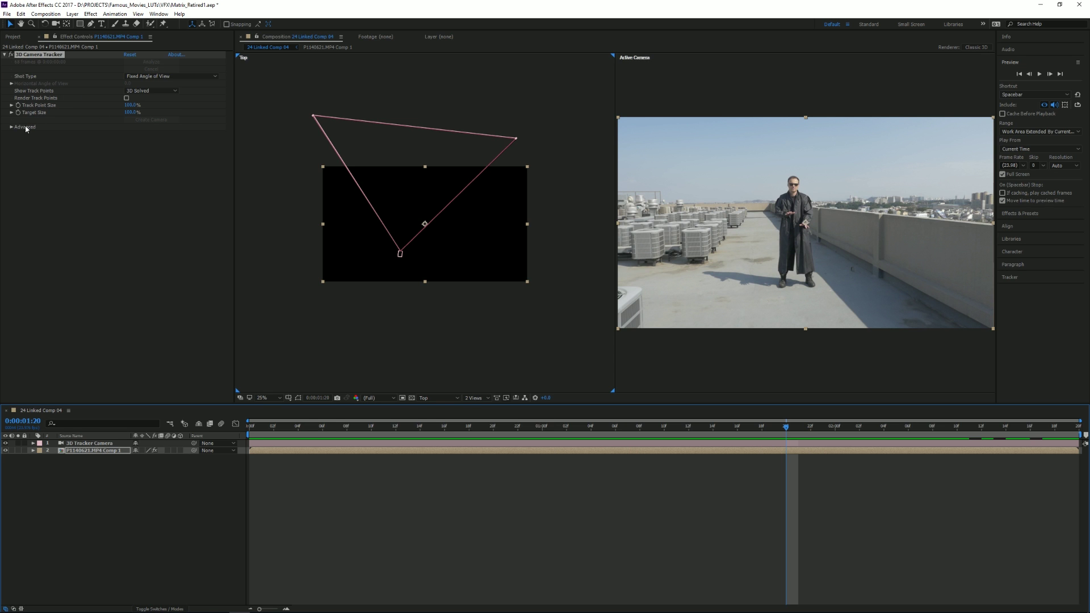
click(51, 57)
click(127, 98)
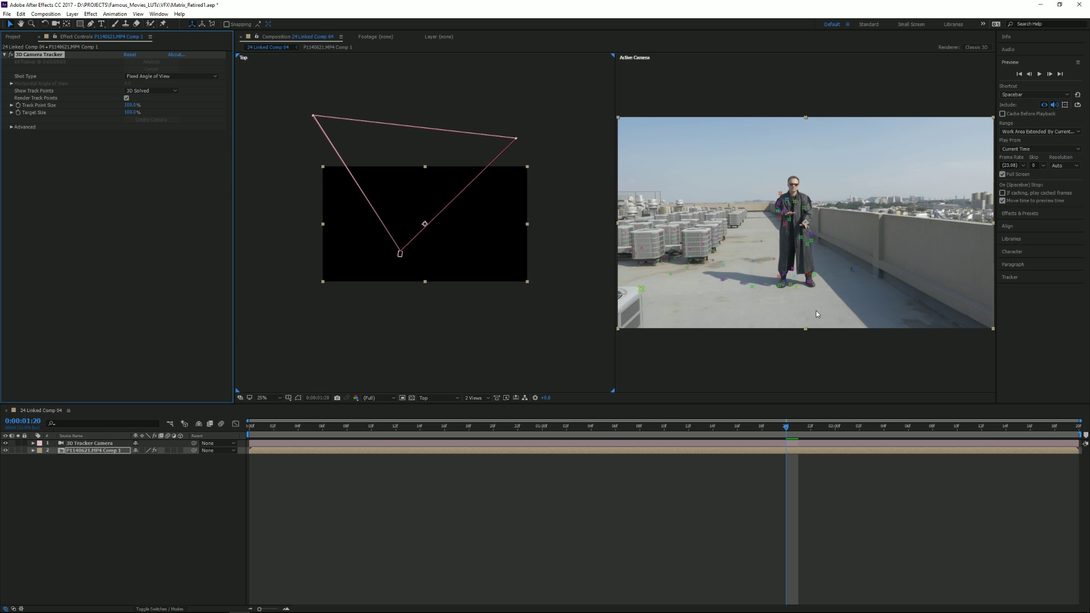
Step: At 0:00:01:12, select the track points at the actor's feet and chest and create two nulls from them
click(797, 286)
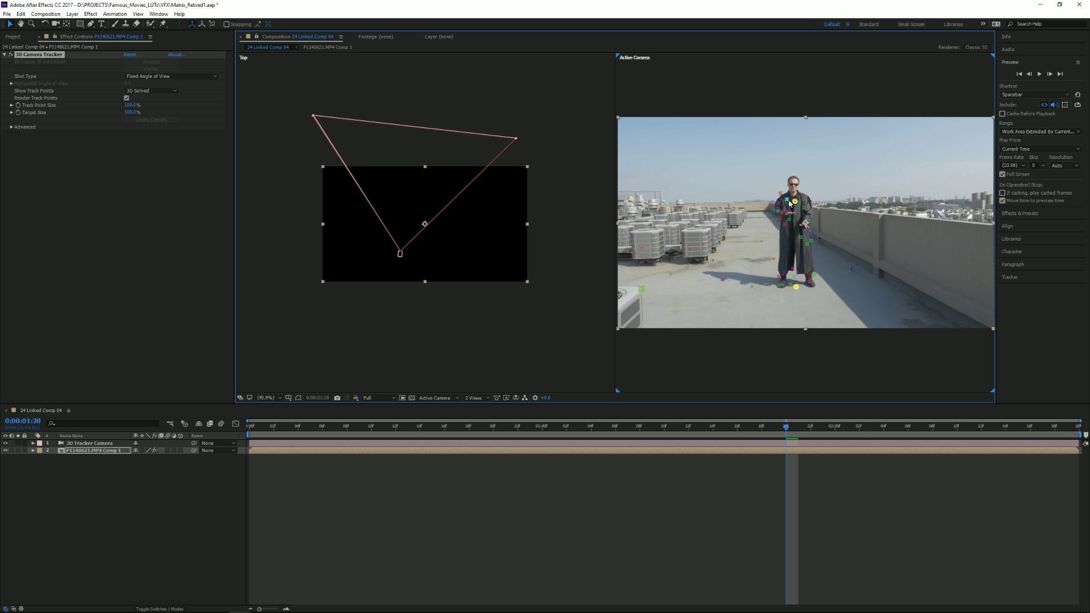
drag(789, 427, 690, 428)
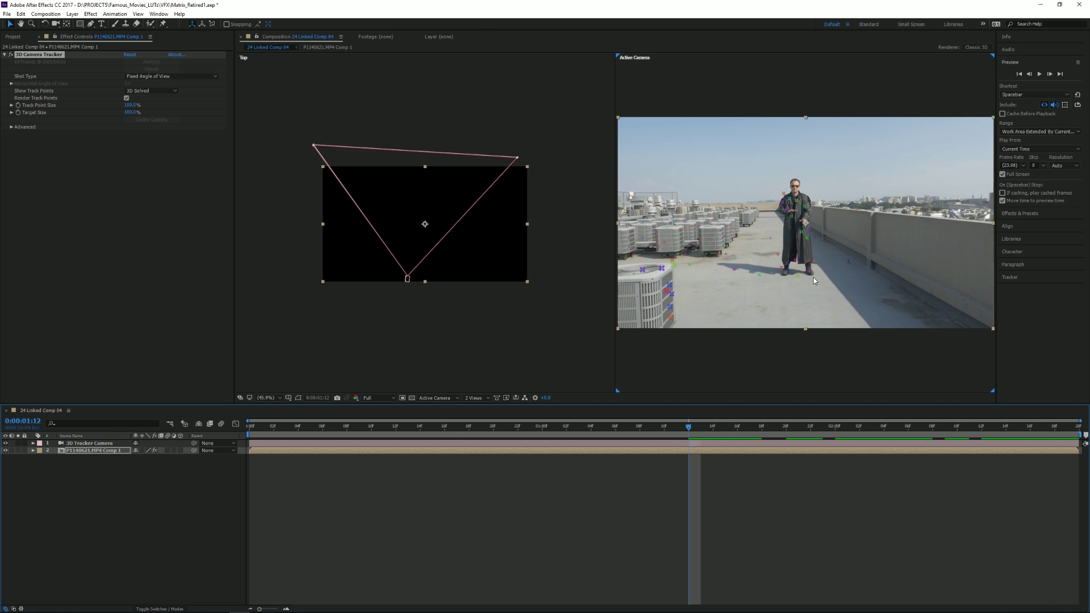
click(796, 276)
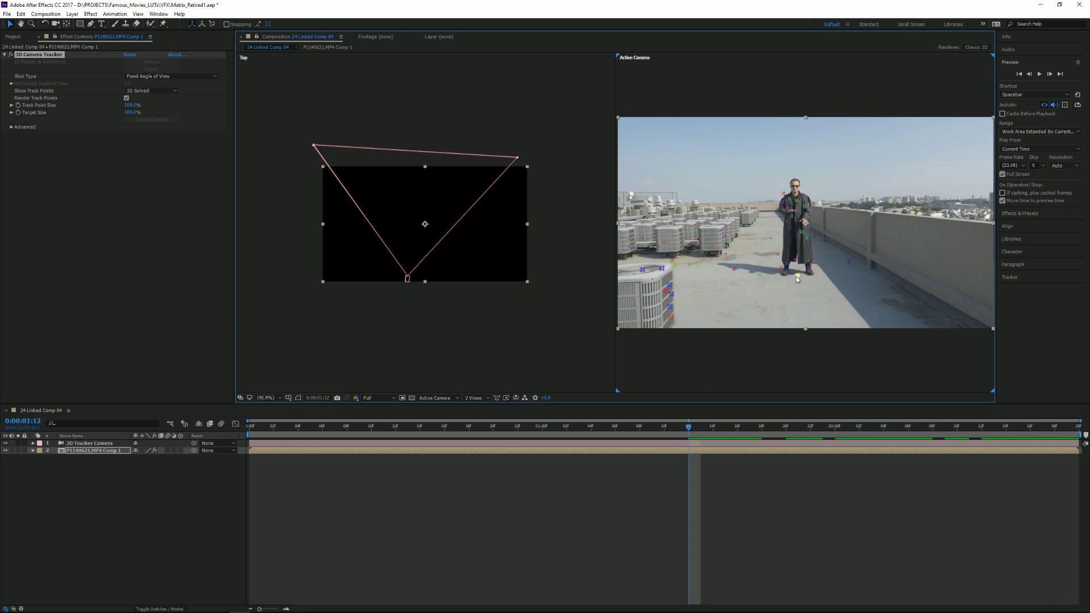
right_click(796, 203)
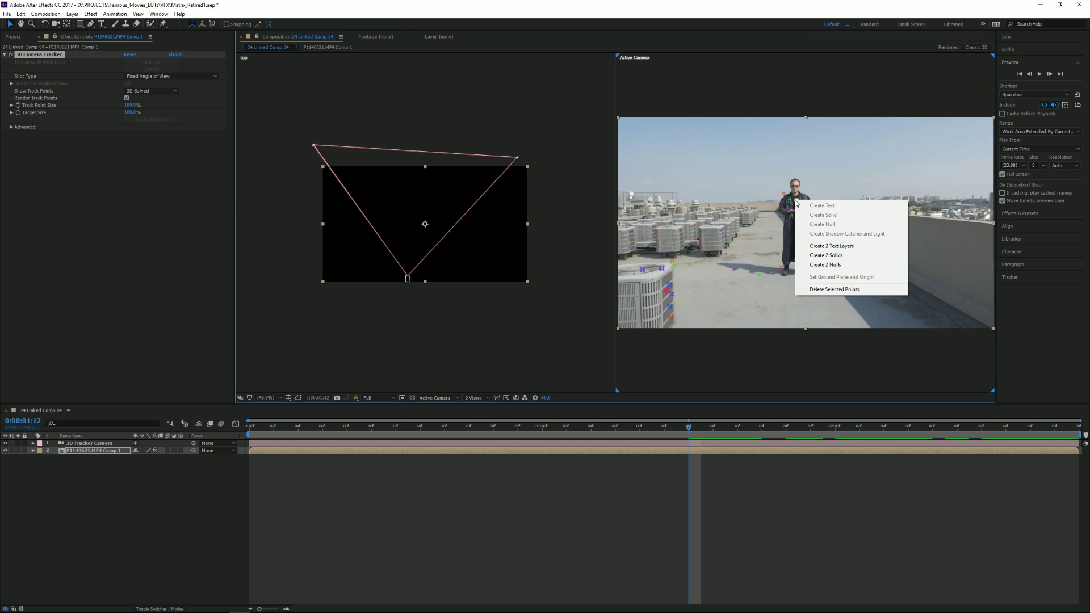
click(829, 267)
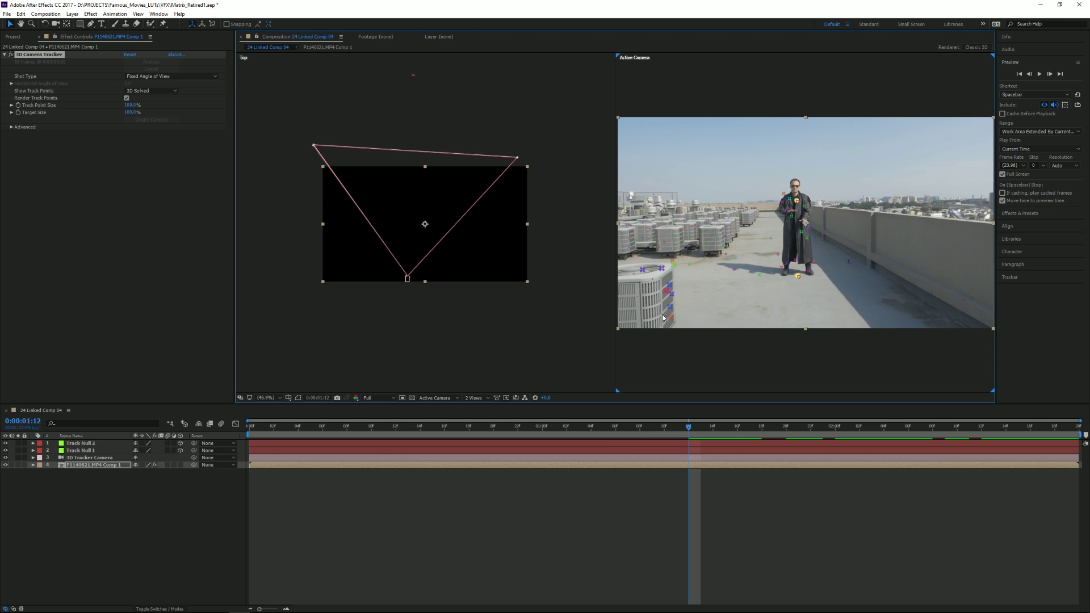
Step: At 0:00:00:04, create a null from a track point on the foreground floor near the shadow's edge
drag(511, 430, 298, 430)
click(854, 310)
right_click(854, 310)
click(883, 339)
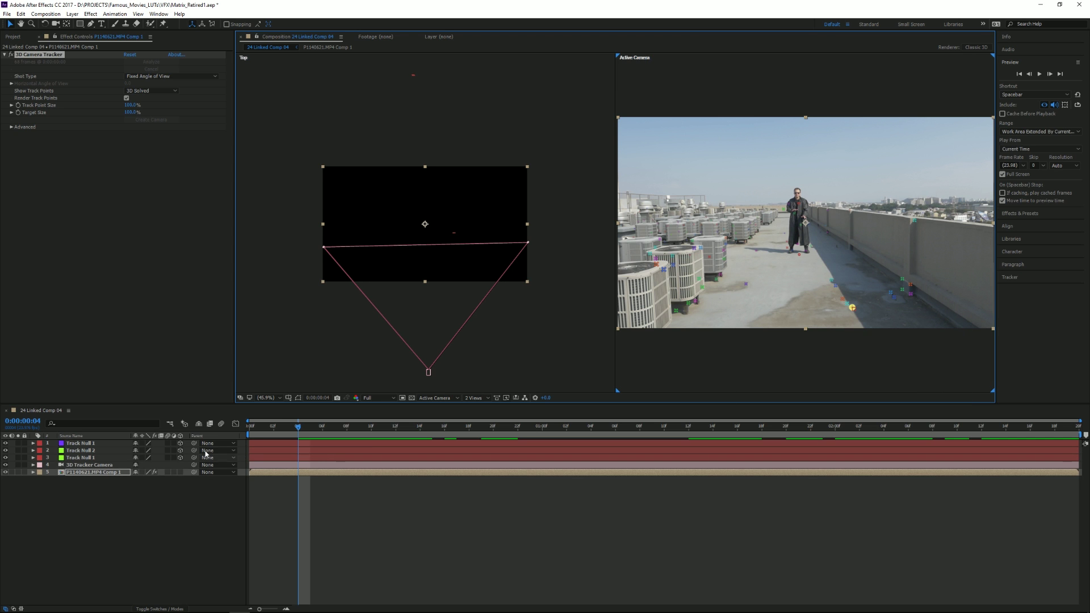
Step: Compare the positions of the three track nulls in the Top and Active Camera views and preview the motion
click(78, 443)
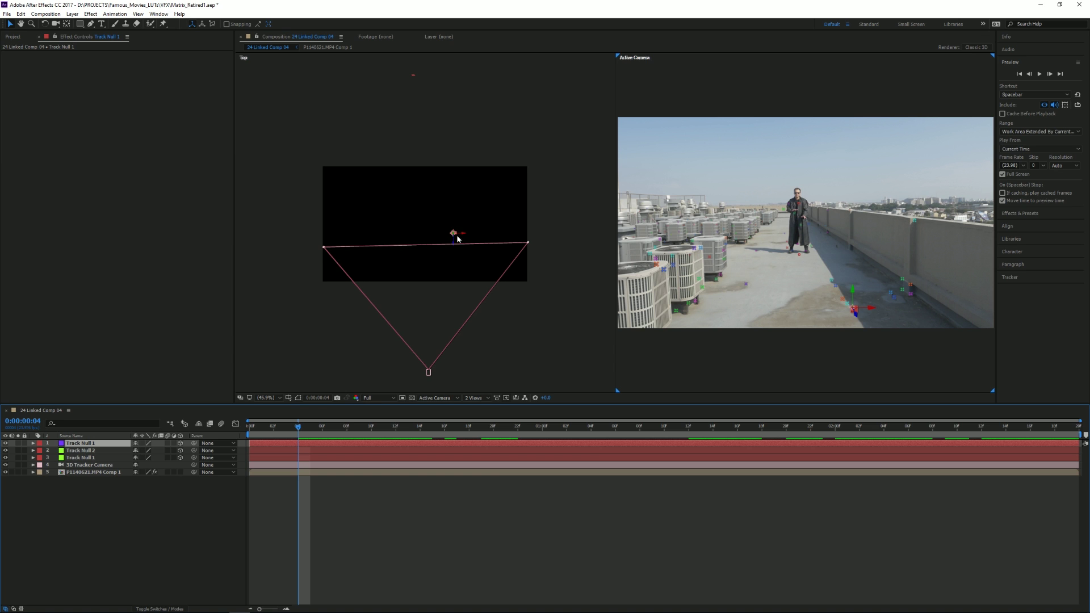
scroll(461, 236, down, 2)
scroll(462, 233, up, 1)
key(space)
drag(463, 199, 488, 301)
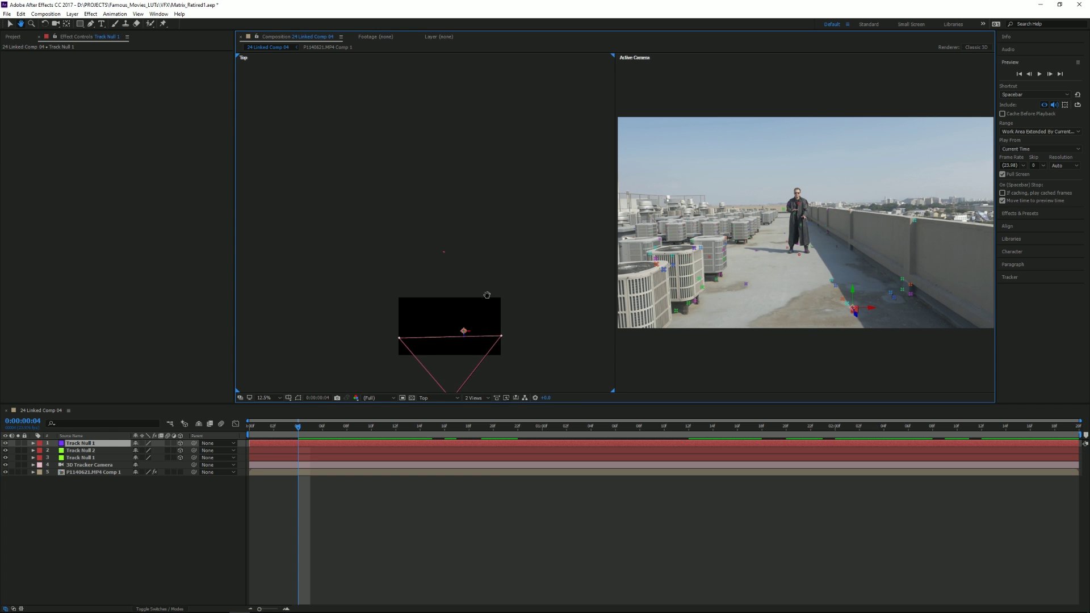
click(79, 451)
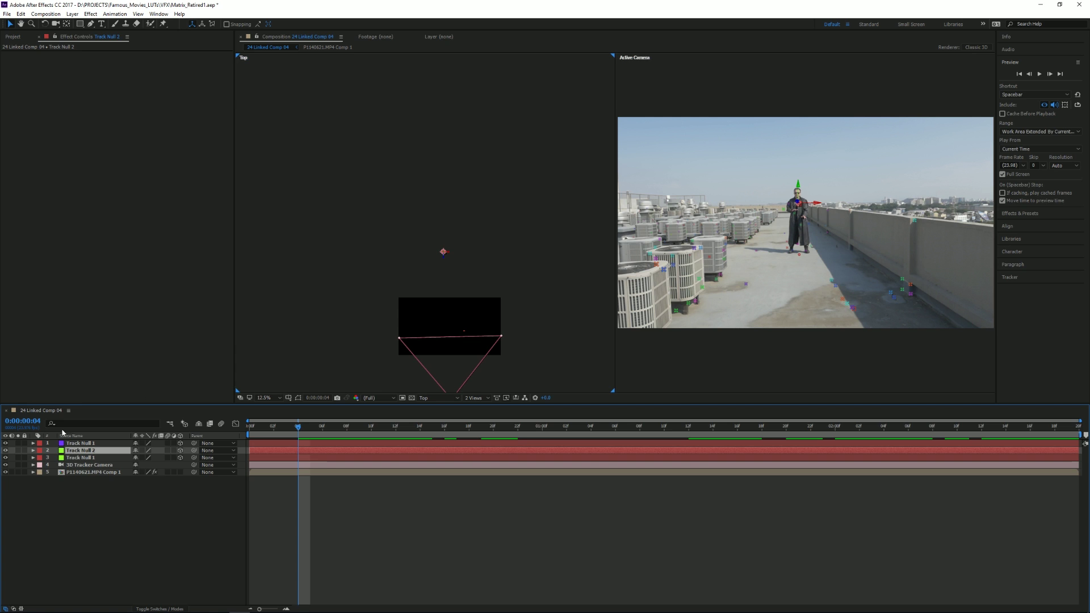
click(74, 459)
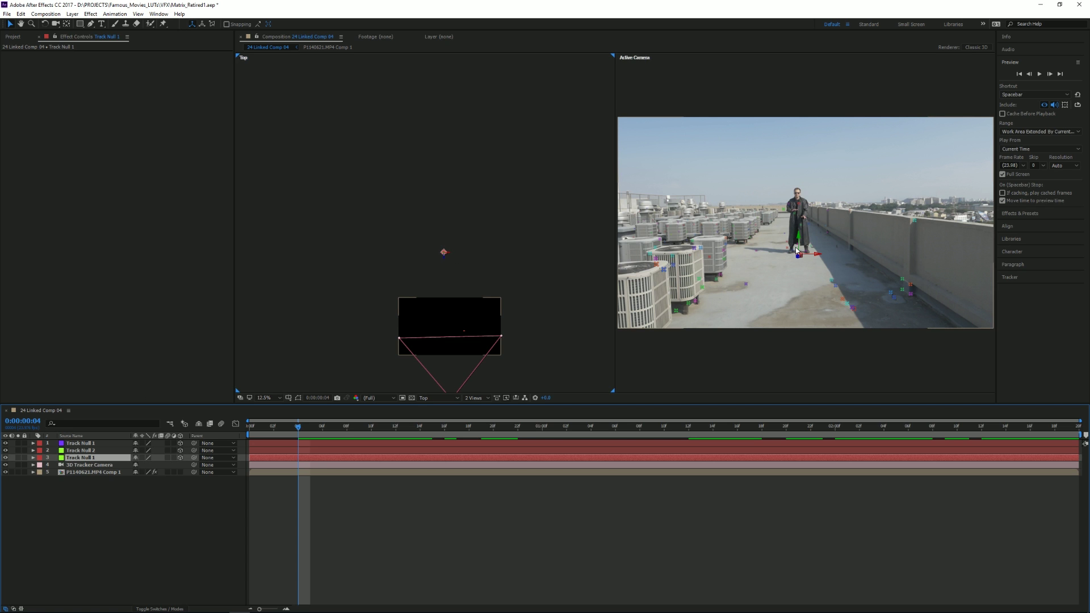
key(space)
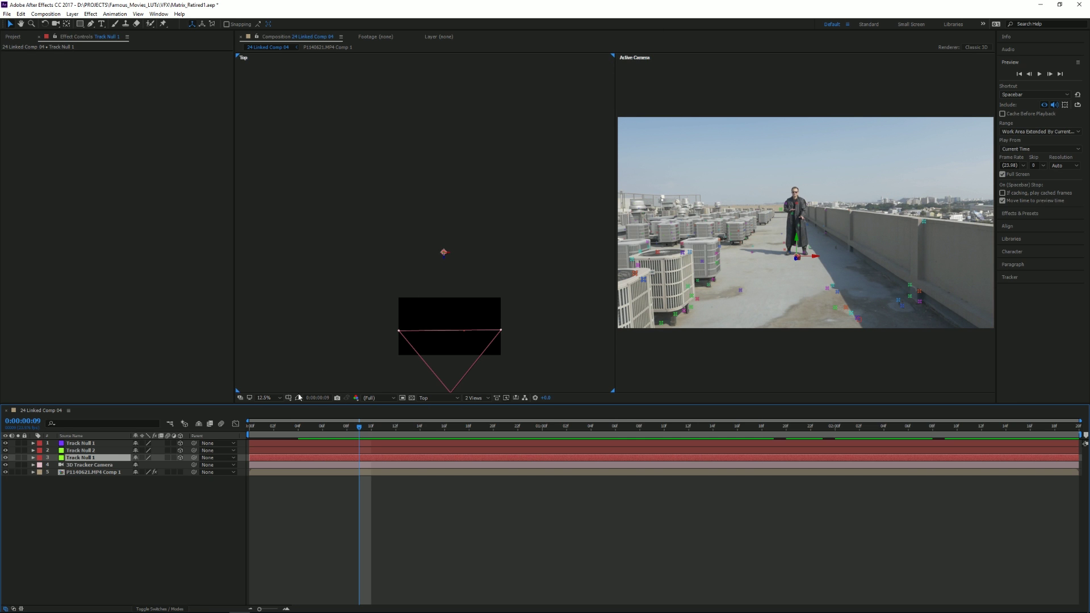
click(91, 509)
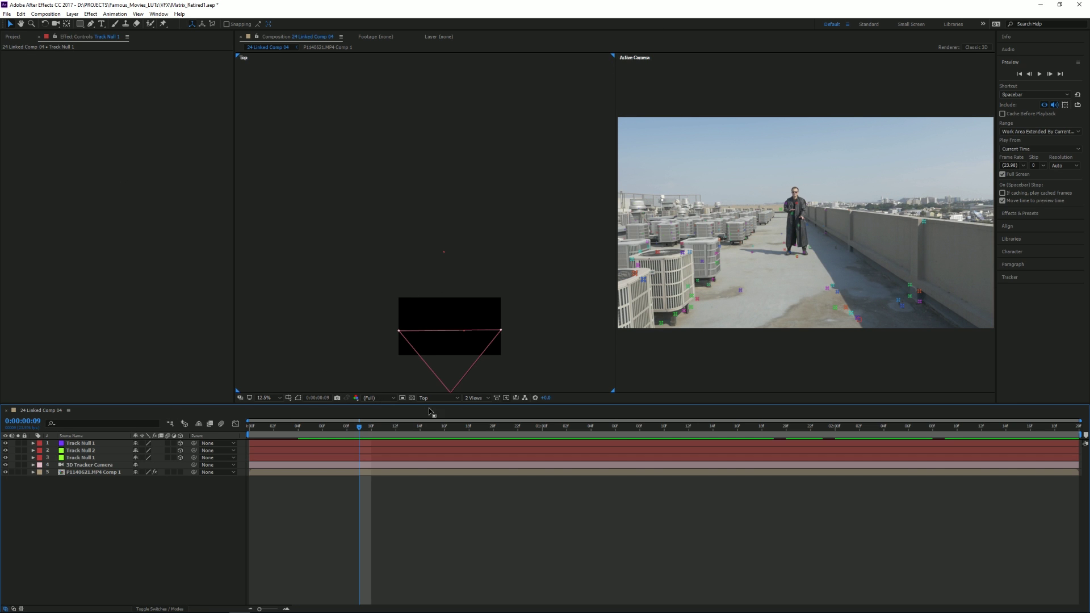
Step: Switch the composition back to a single view and turn off Render Track Points on the 3D Camera Tracker
click(479, 399)
click(474, 407)
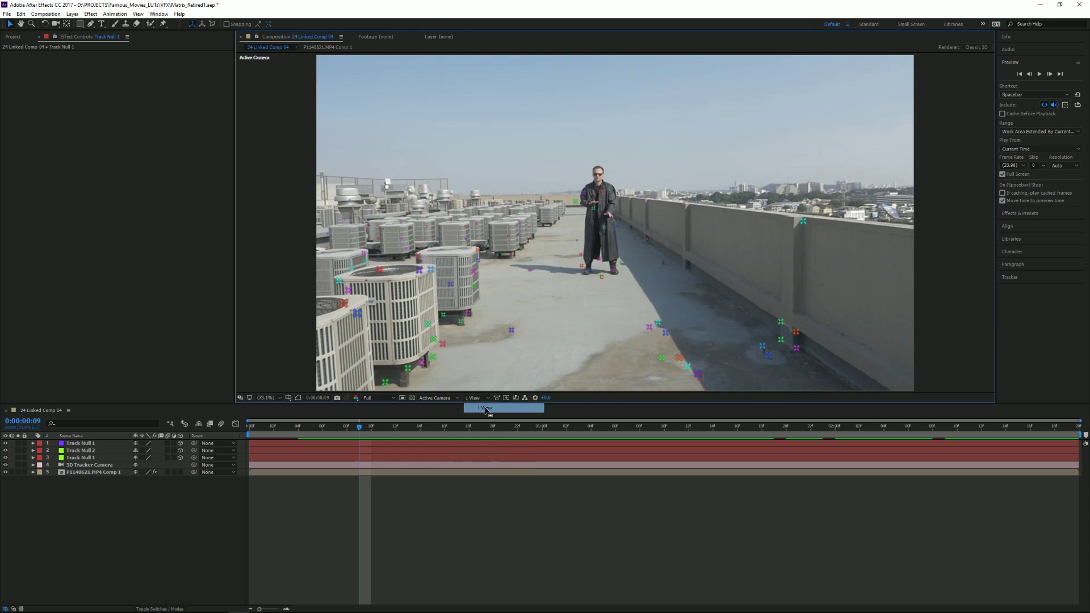
click(86, 474)
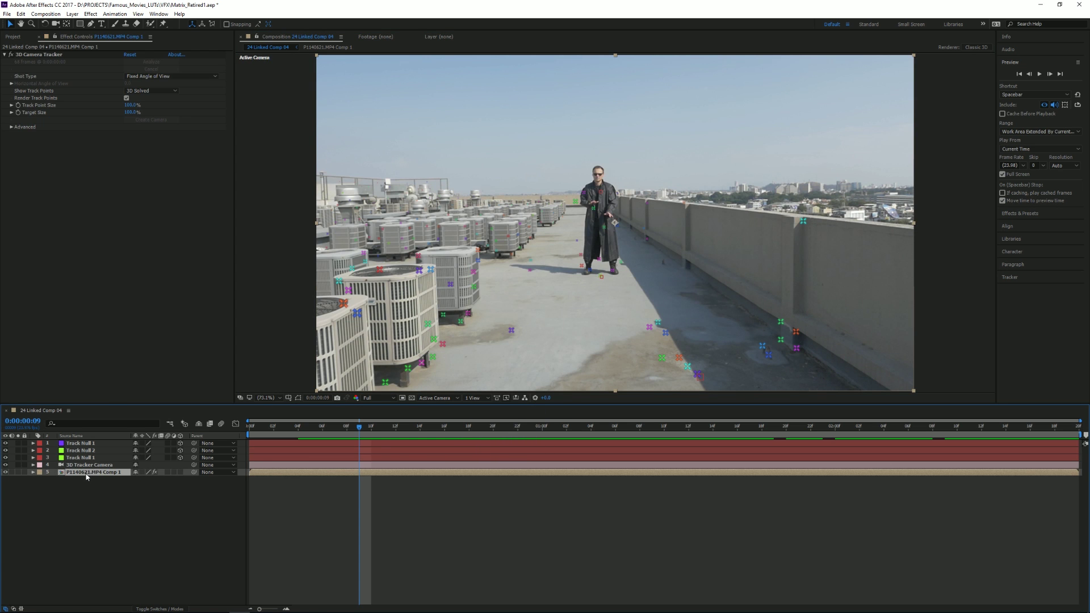
click(126, 98)
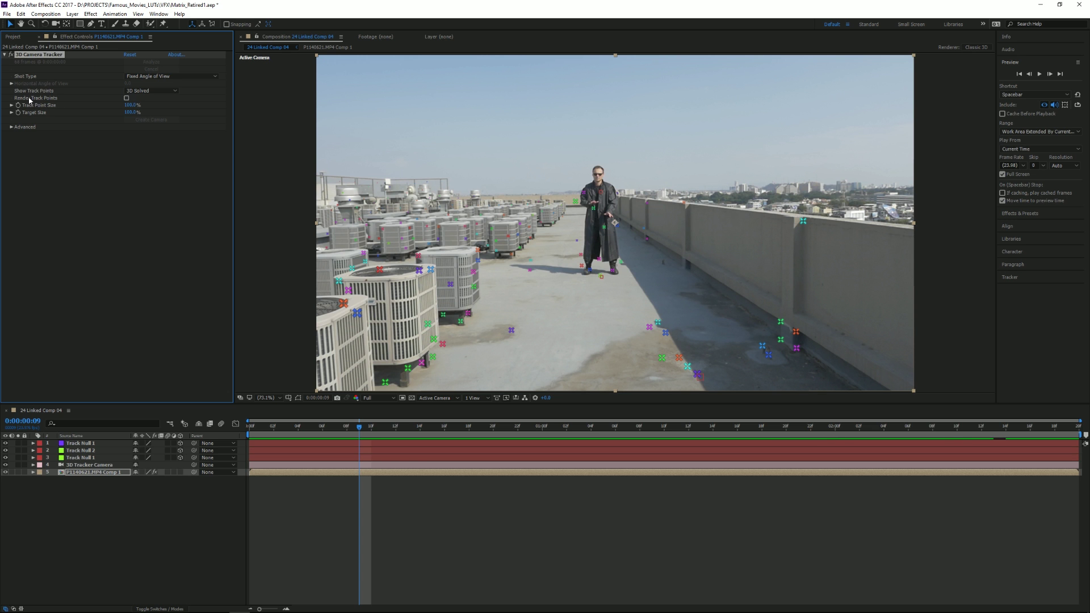
click(118, 550)
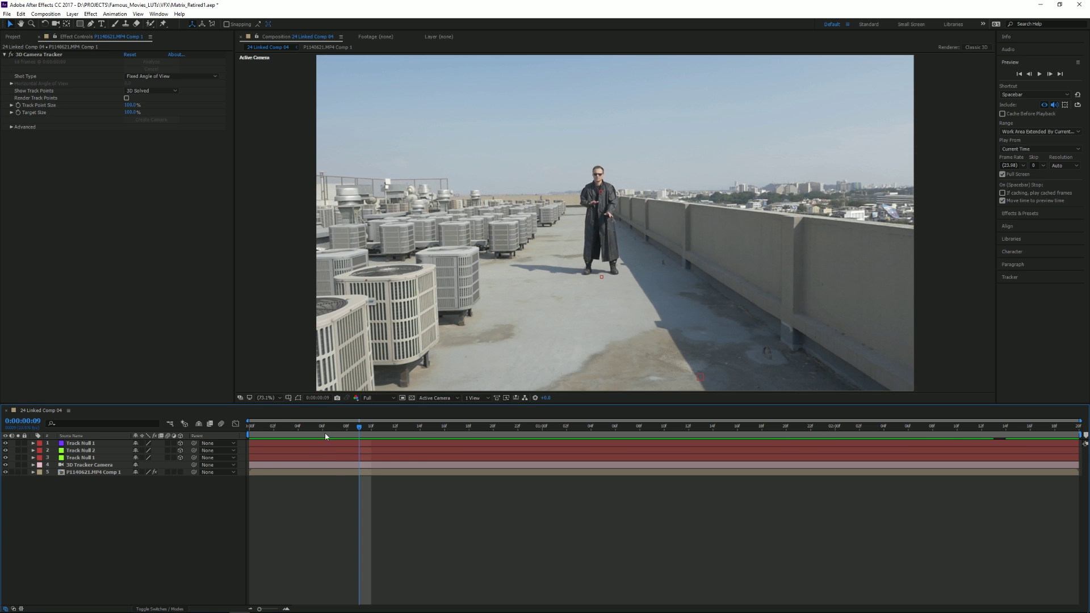
Step: Check how the foreground floor null sticks to the rooftop by scrubbing the shot from start to end
drag(338, 430, 251, 430)
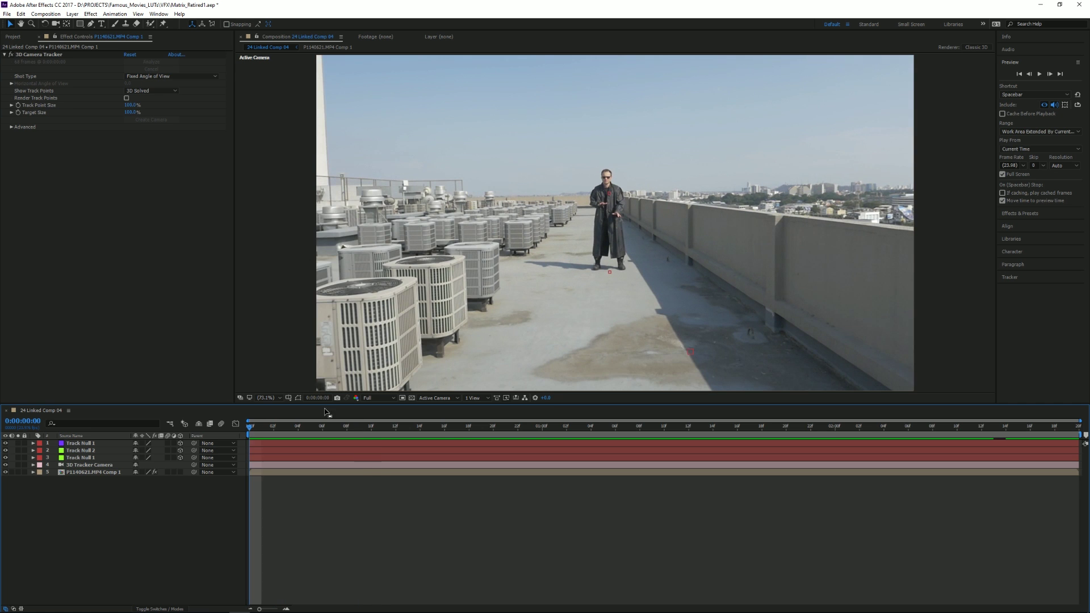
click(693, 351)
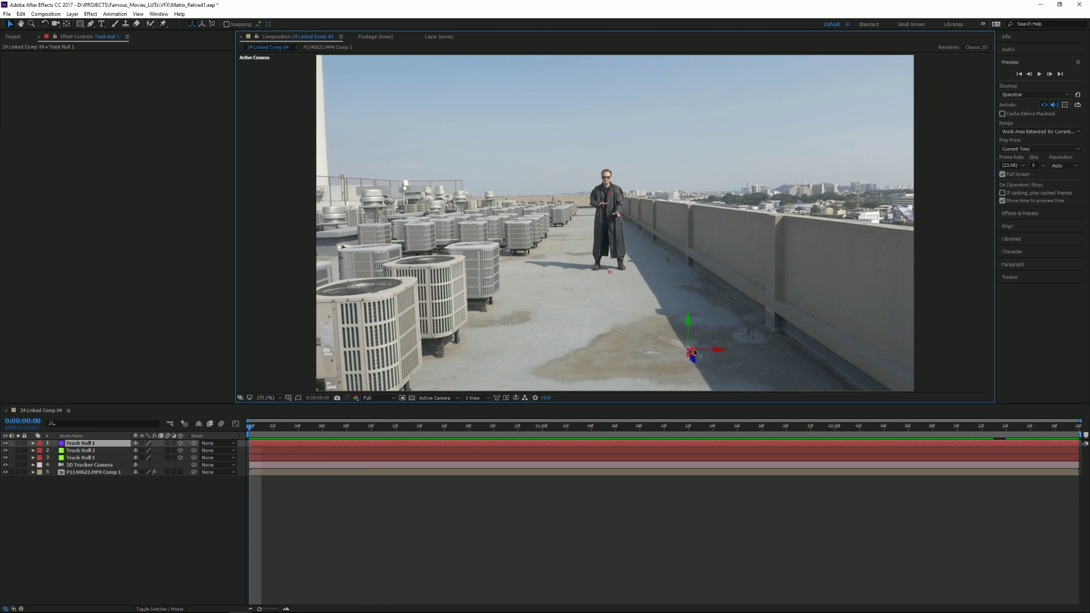
drag(257, 428, 1068, 489)
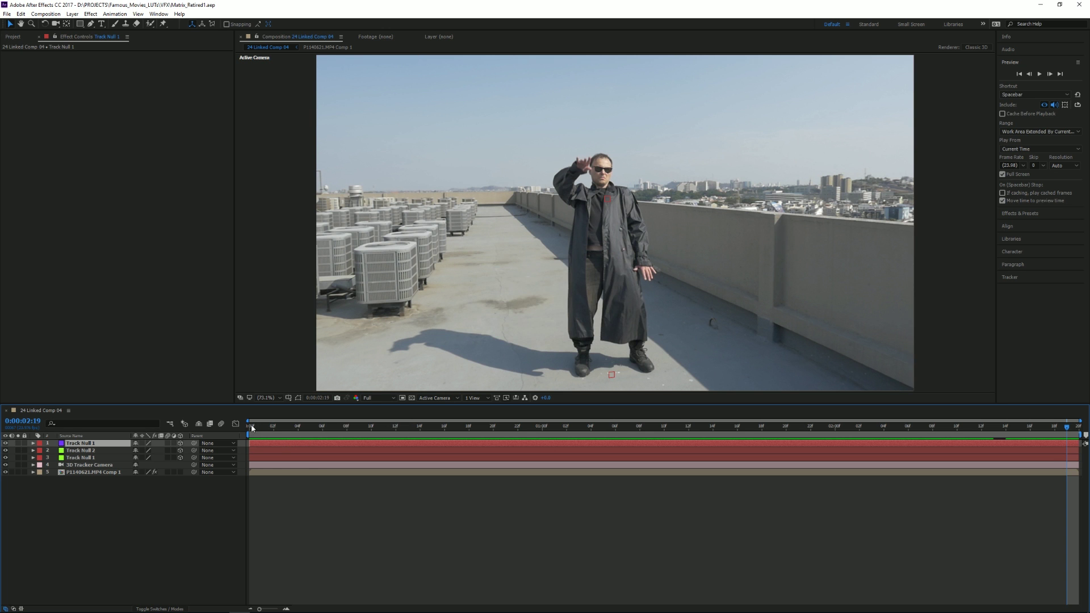
click(275, 431)
Step: Create a new MAXON Cinema 4D file layer named bullet and dismiss the information dialog in Cinema 4D Lite
click(76, 14)
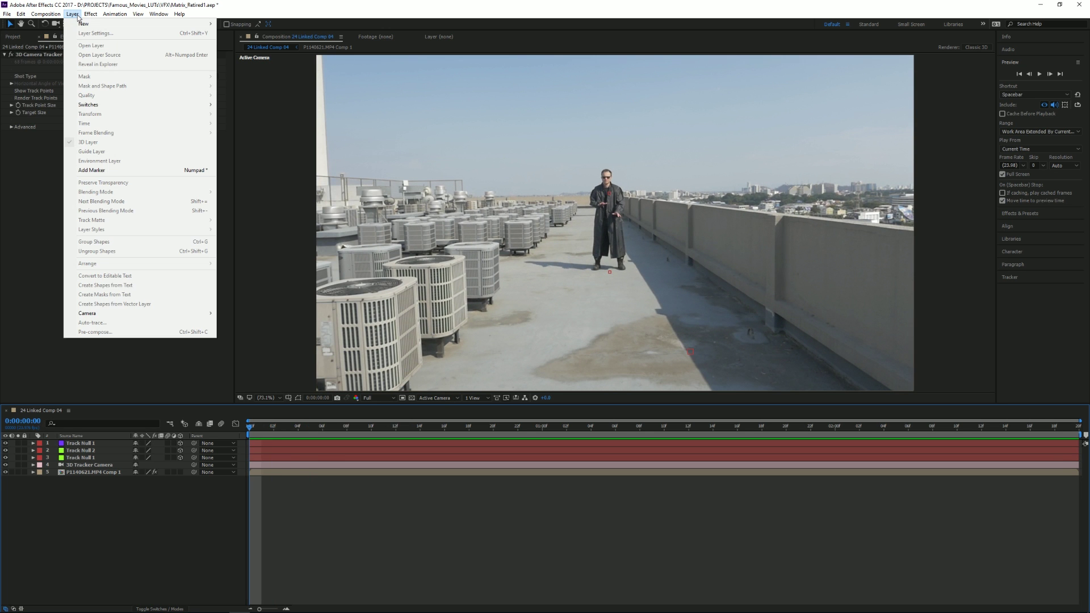
mouse_move(88, 26)
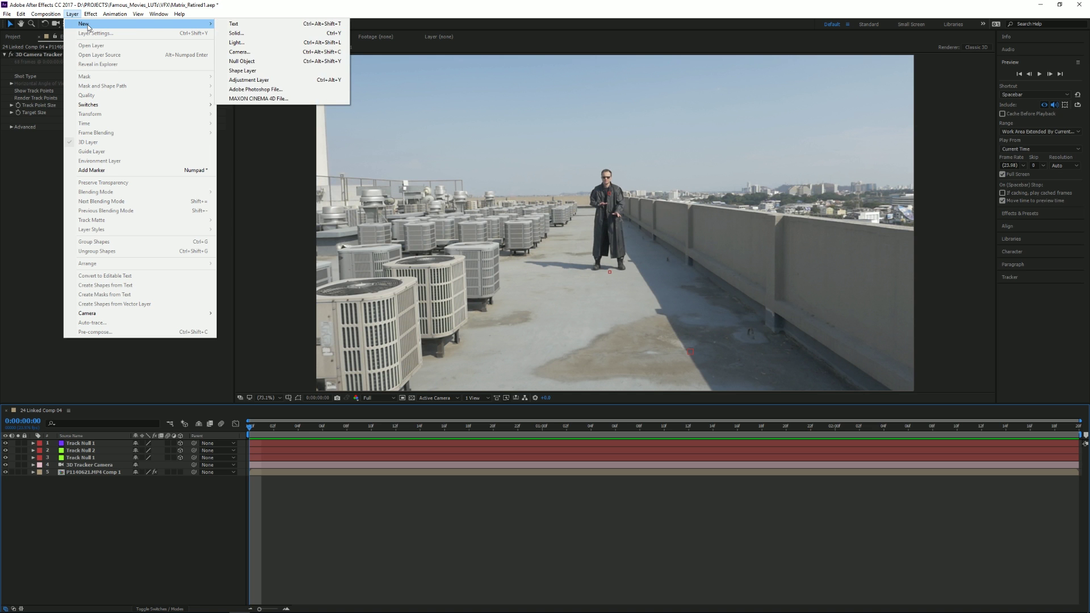
click(256, 100)
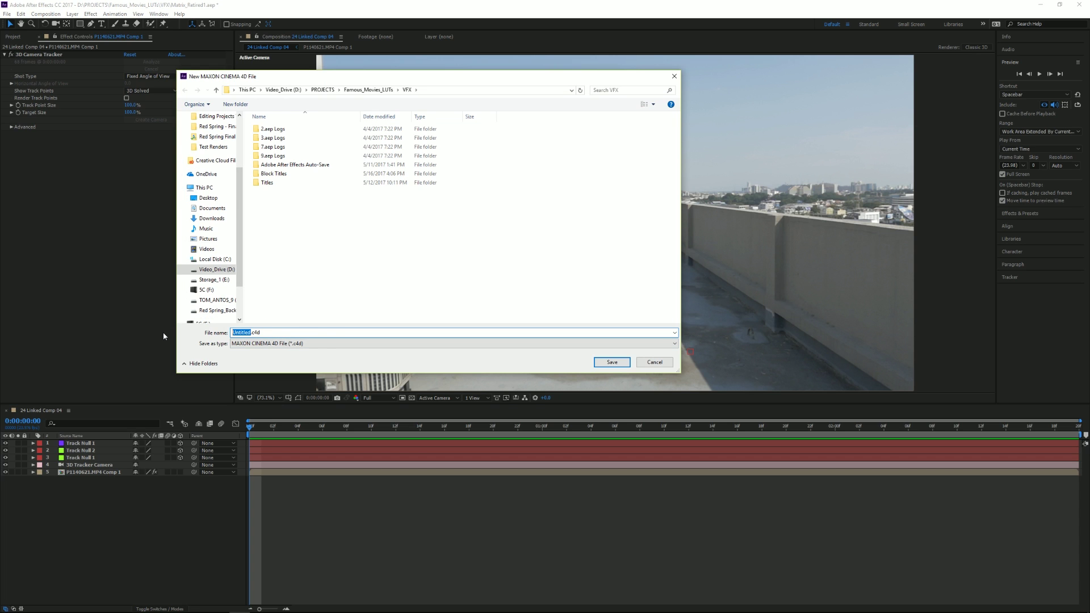
text(bullet)
click(612, 362)
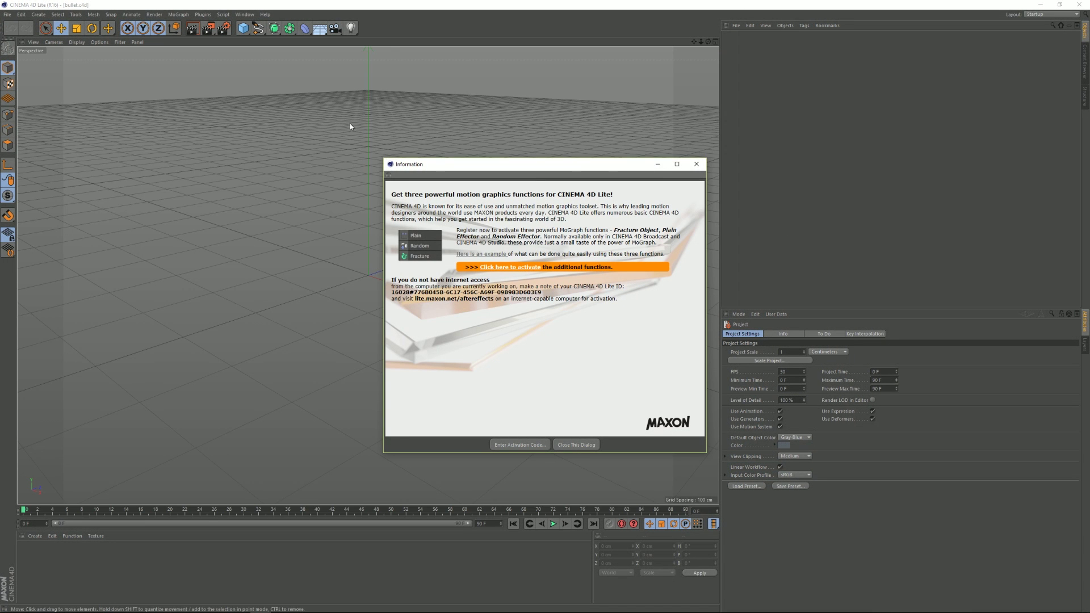
click(572, 449)
Step: Start a Freehand spline and switch the viewport to the Right view
drag(385, 324, 239, 311)
scroll(239, 312, down, 6)
scroll(260, 242, down, 1)
drag(311, 396, 254, 323)
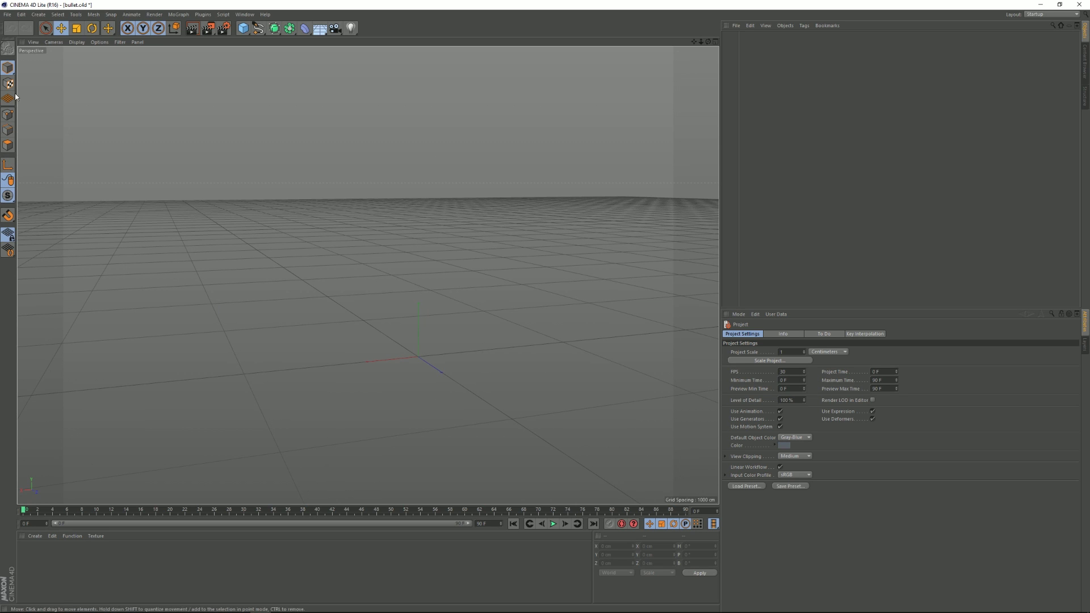
click(258, 28)
click(53, 42)
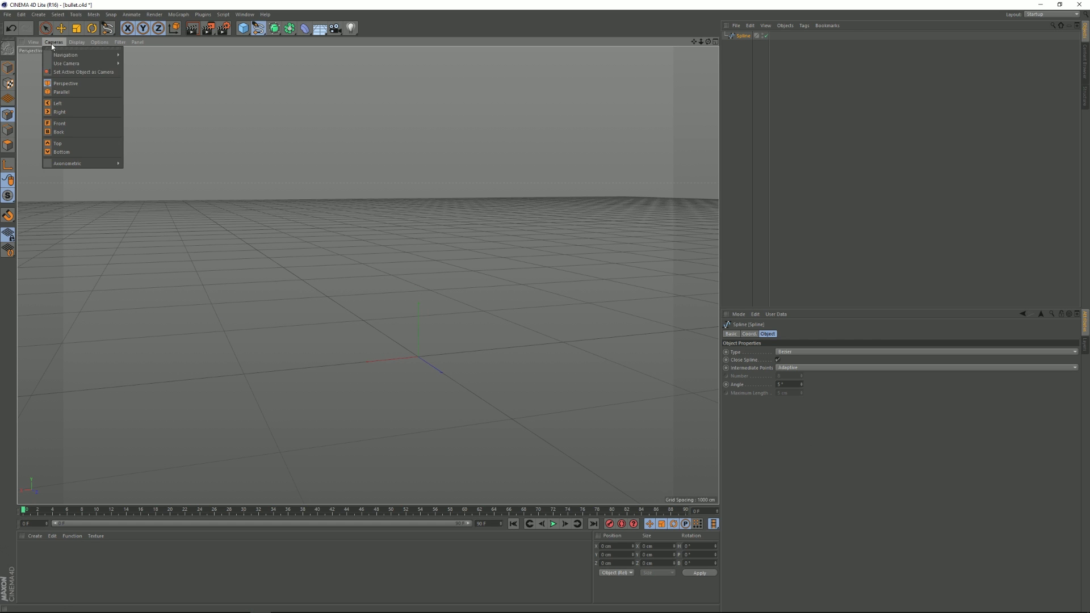
click(63, 112)
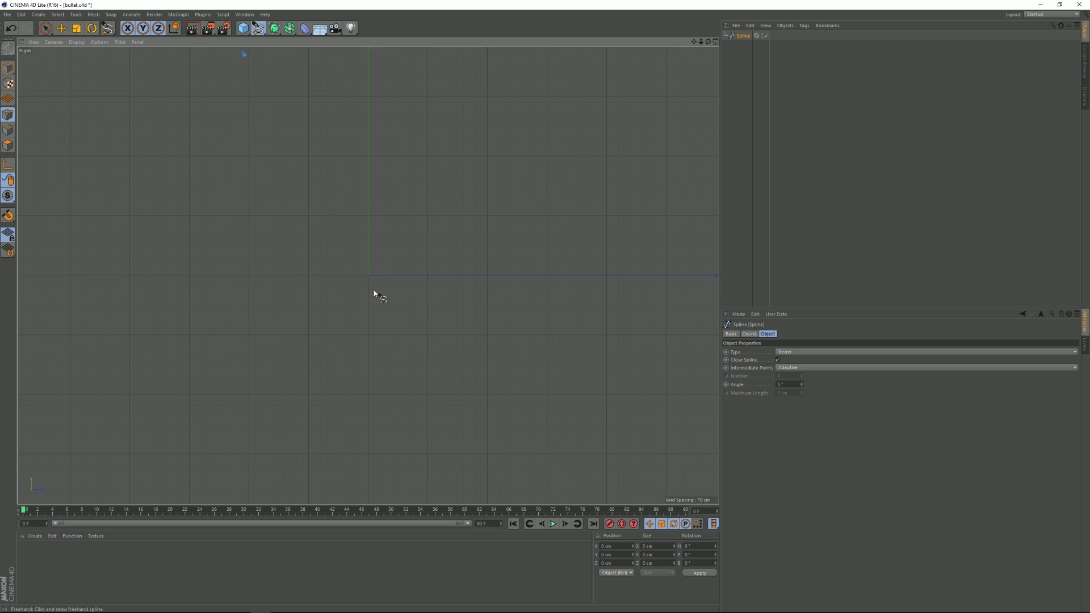
Step: Try to sketch half of the bullet's profile with the Freehand spline and undo the strokes
click(369, 189)
mouse_move(394, 196)
mouse_down()
mouse_move(414, 227)
mouse_move(417, 274)
mouse_up()
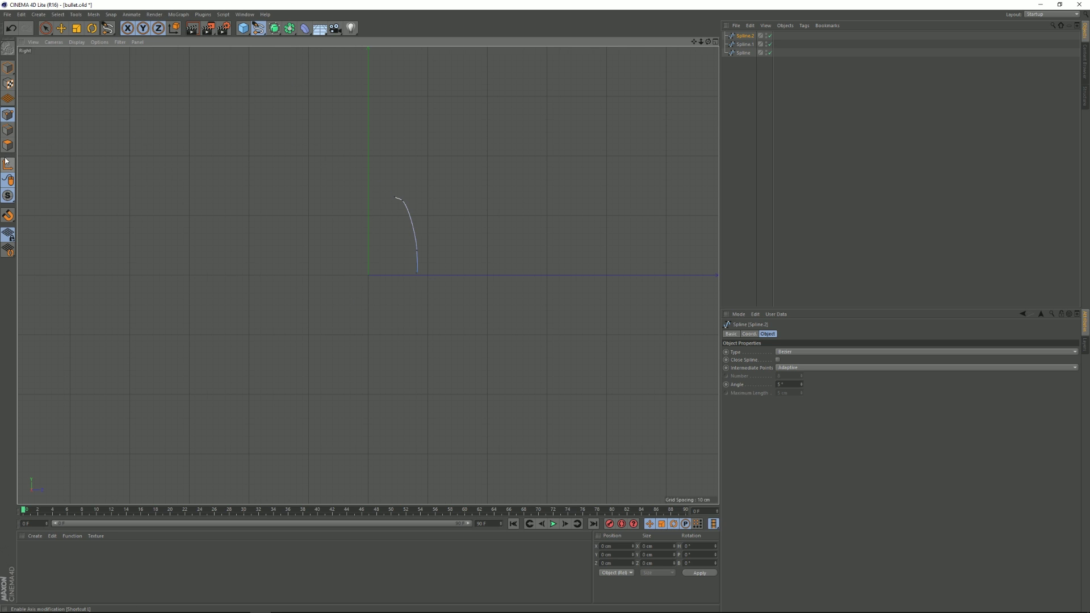
key(ctrl+z)
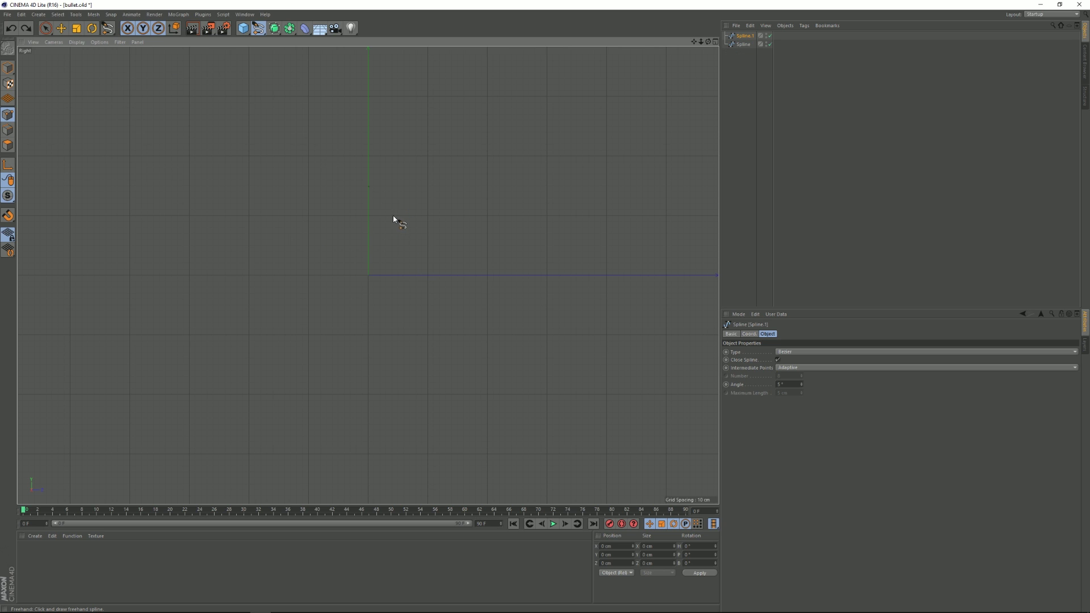
key(ctrl+z)
Step: Draw a half-bullet profile with a B-Spline, from the nose on the vertical axis around the side and base to the origin
click(258, 32)
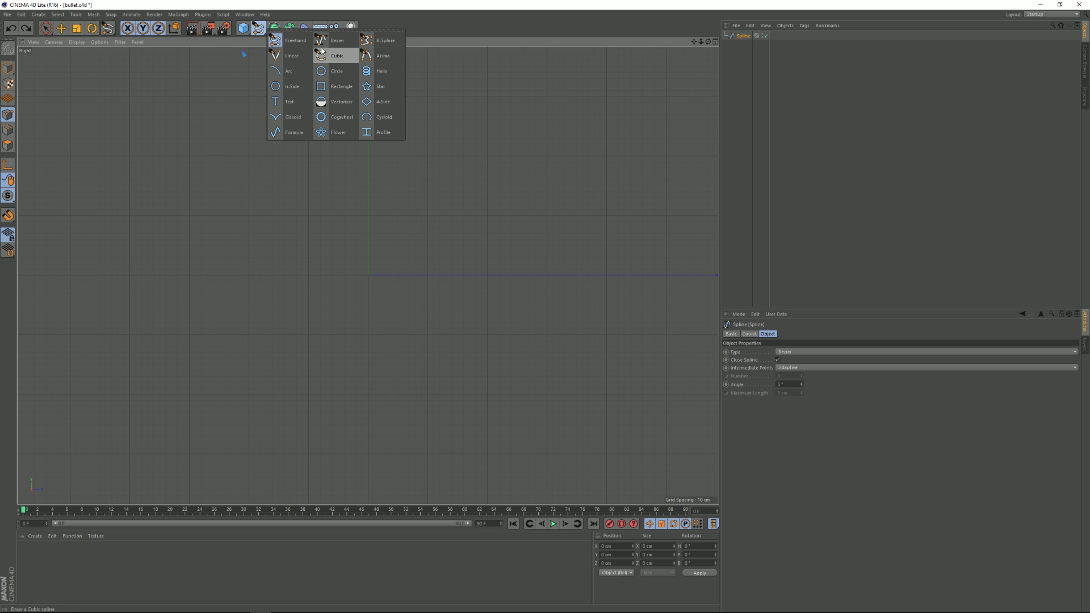
click(385, 43)
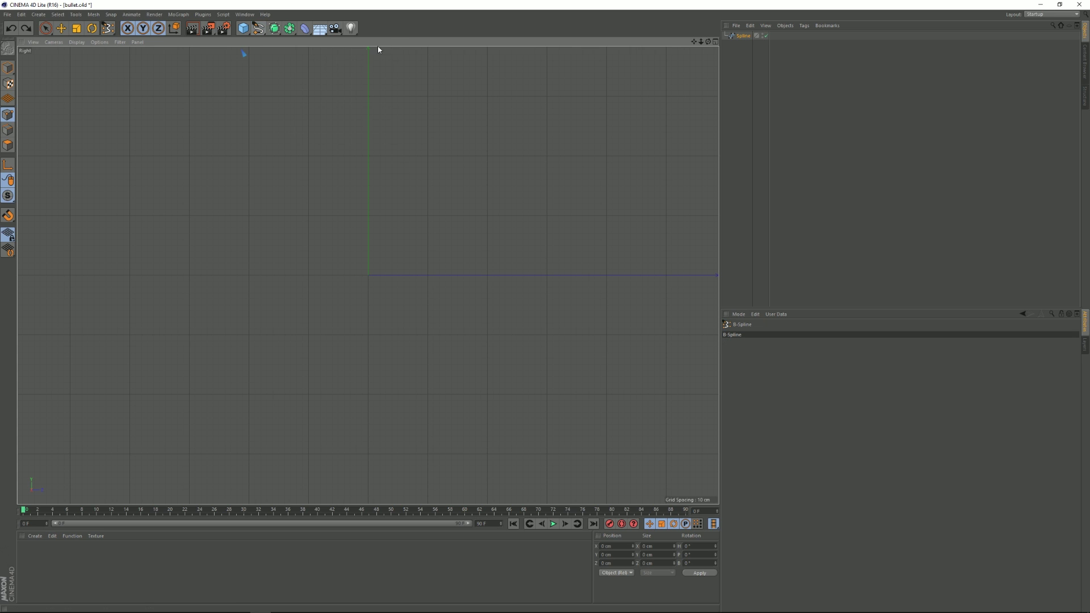
click(376, 187)
drag(376, 189, 416, 255)
drag(410, 262, 367, 275)
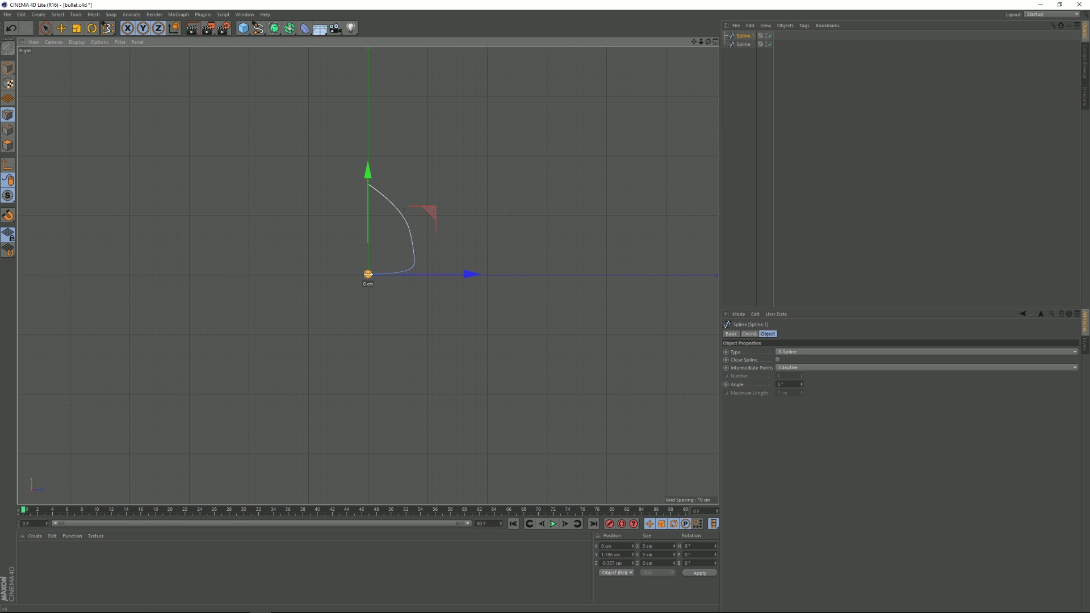
Step: Insert profile points at the base corner, about 71 cm out on Z, and near the tip to round the nose
right_click(386, 225)
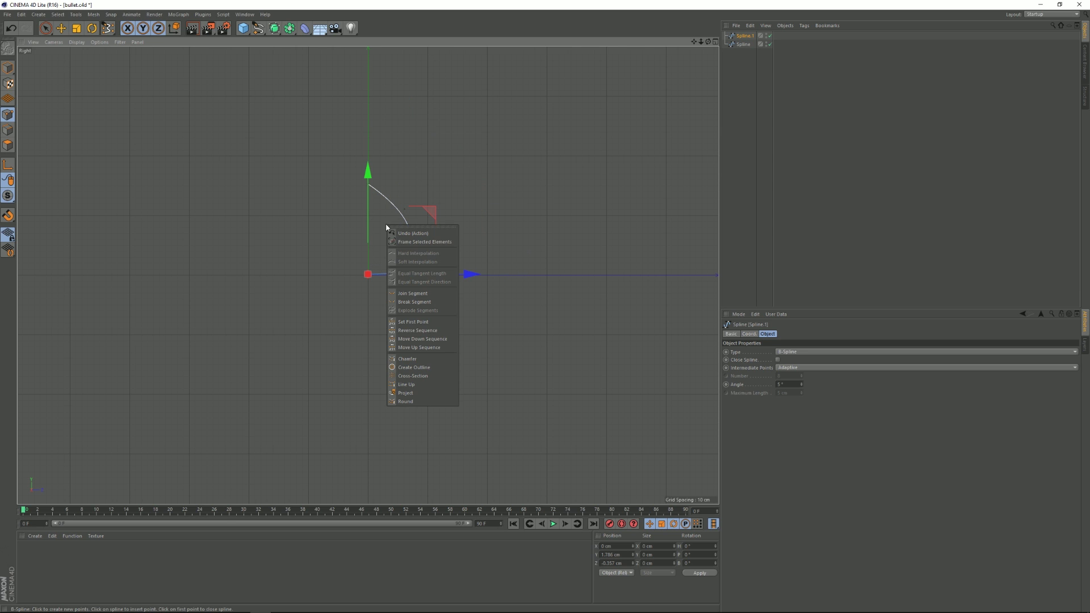
click(457, 222)
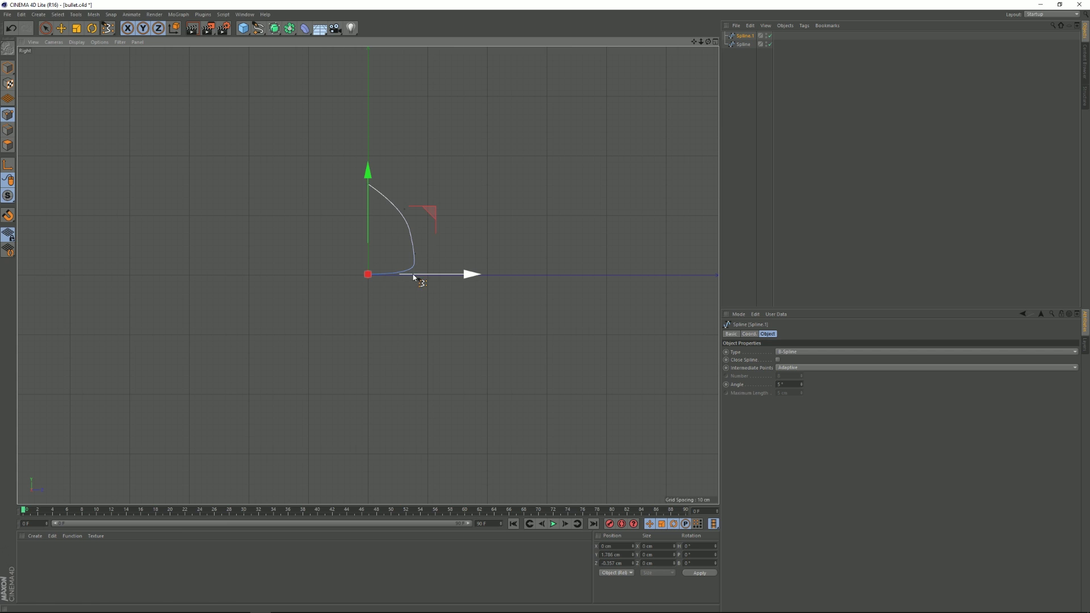
mouse_move(409, 272)
mouse_down()
mouse_move(419, 284)
mouse_move(410, 277)
mouse_up()
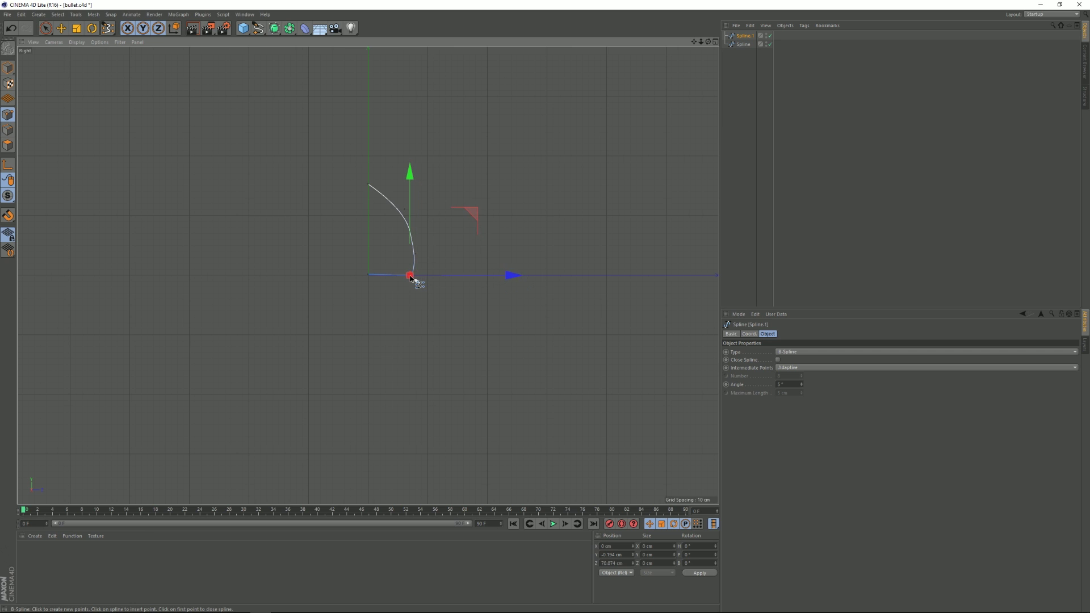
right_click(404, 210)
drag(405, 209, 384, 186)
Step: Return to the Perspective view and revolve the B-Spline profile by nesting it under a new Lathe object
click(61, 28)
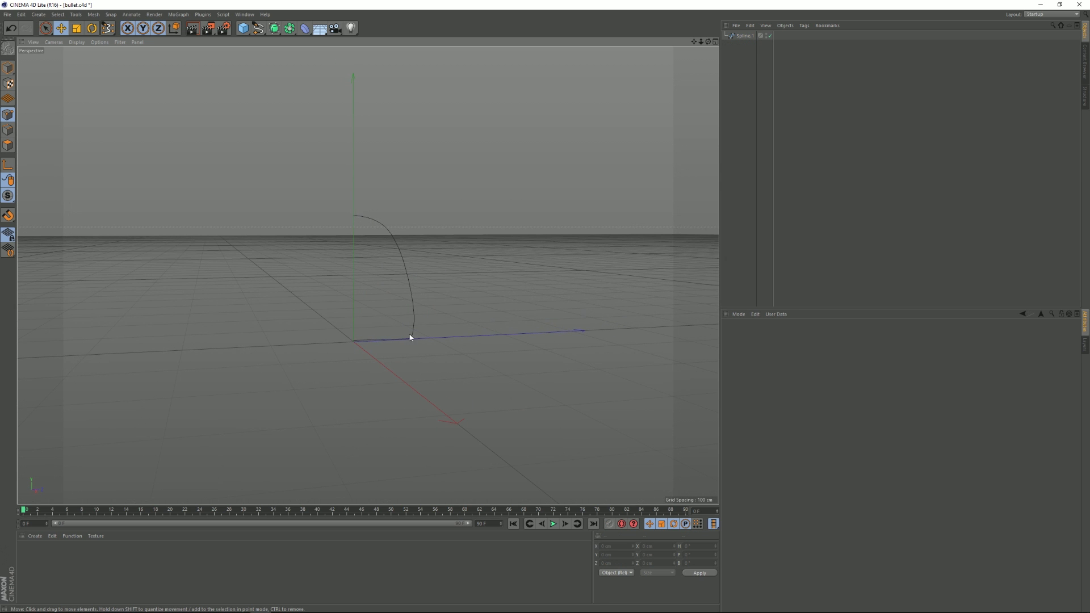
drag(352, 215, 395, 268)
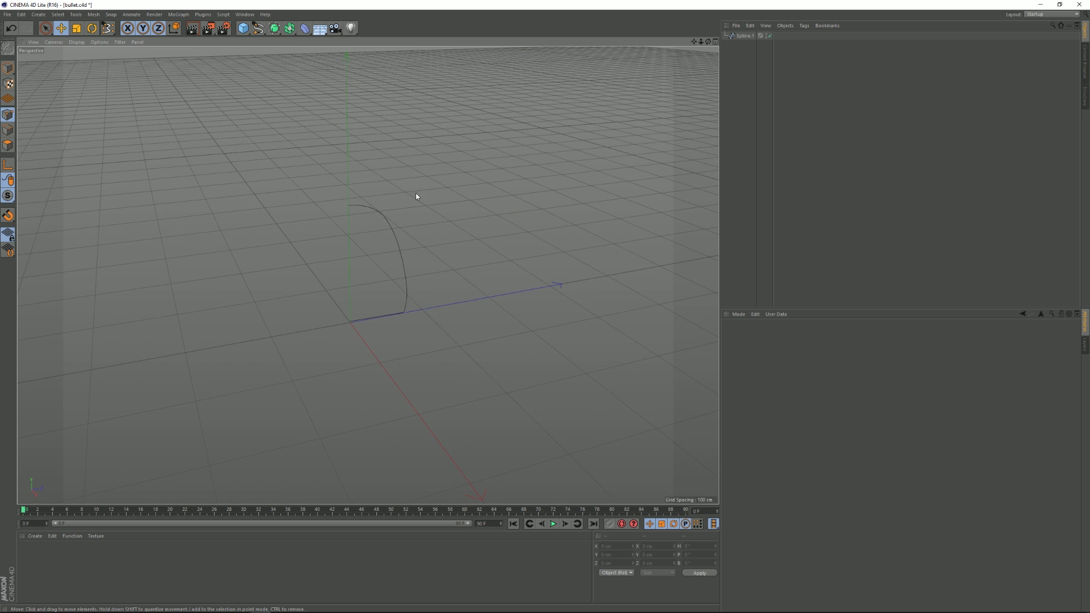
click(738, 37)
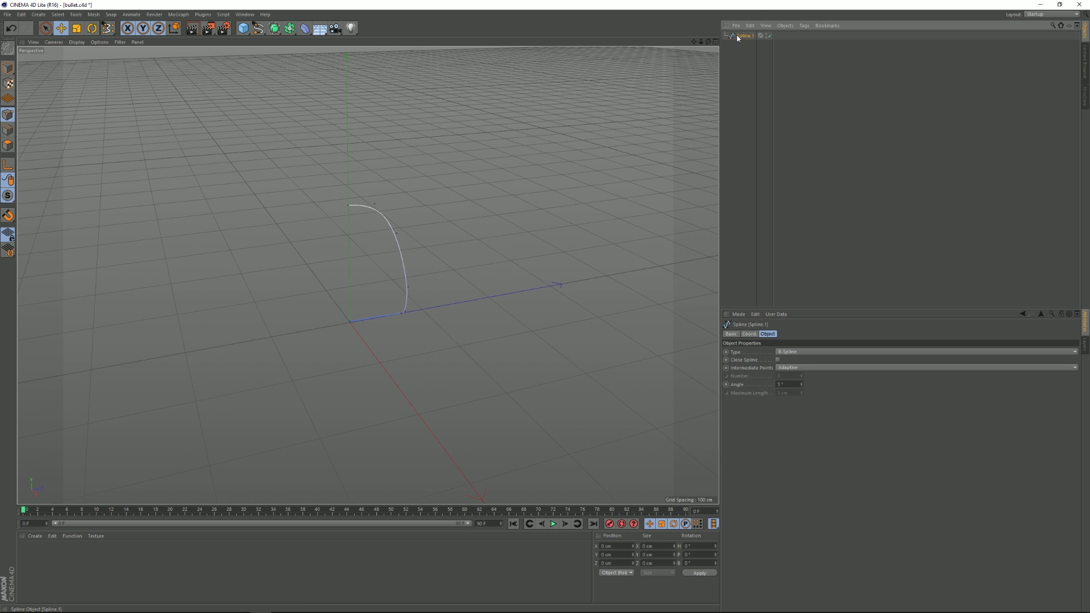
click(275, 29)
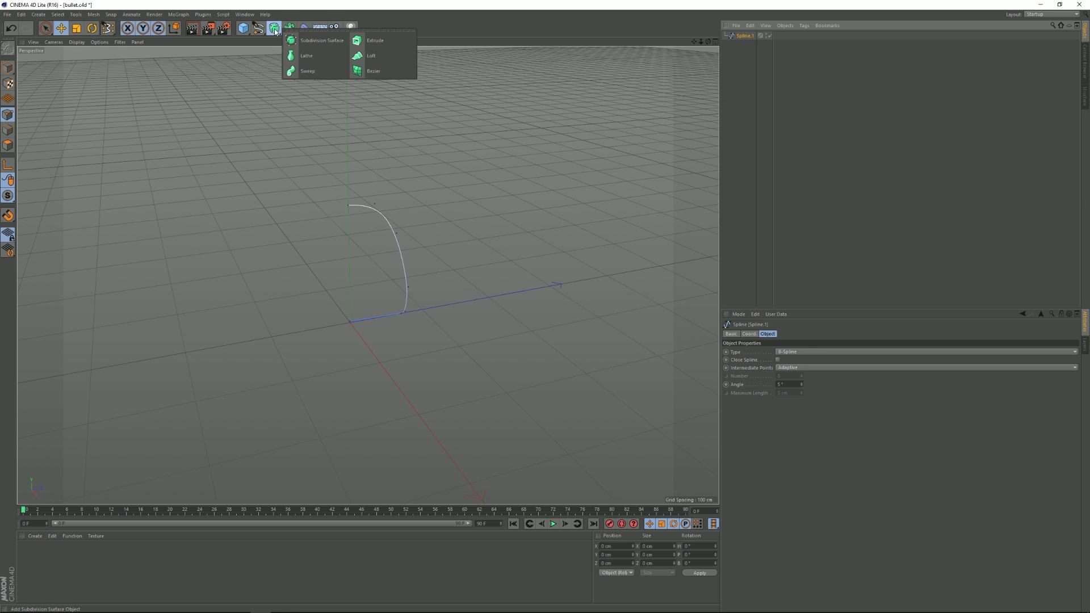
click(307, 59)
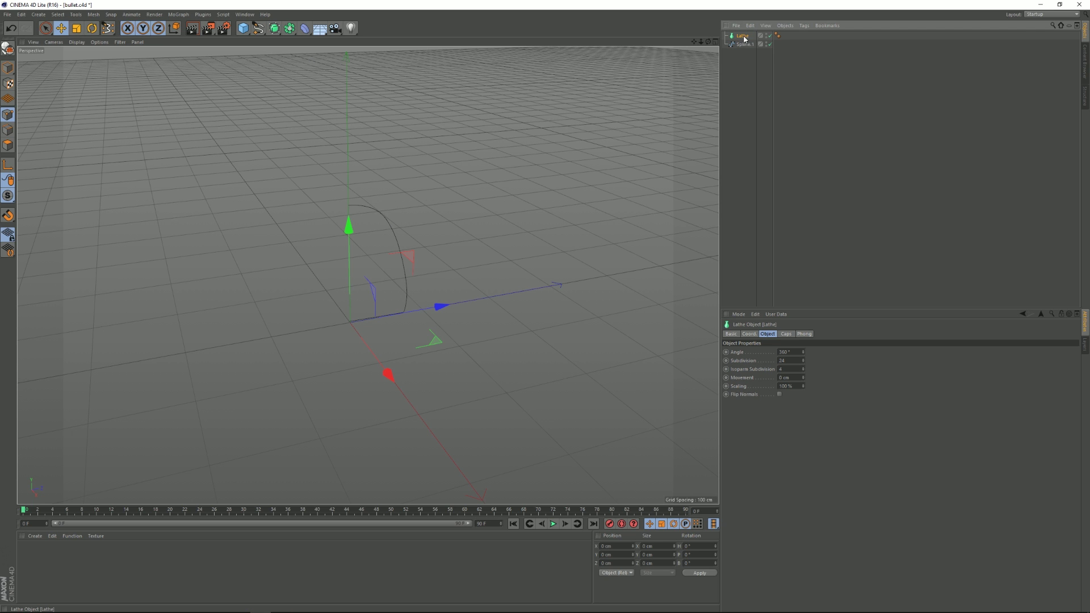
drag(746, 47, 743, 39)
drag(746, 38, 744, 38)
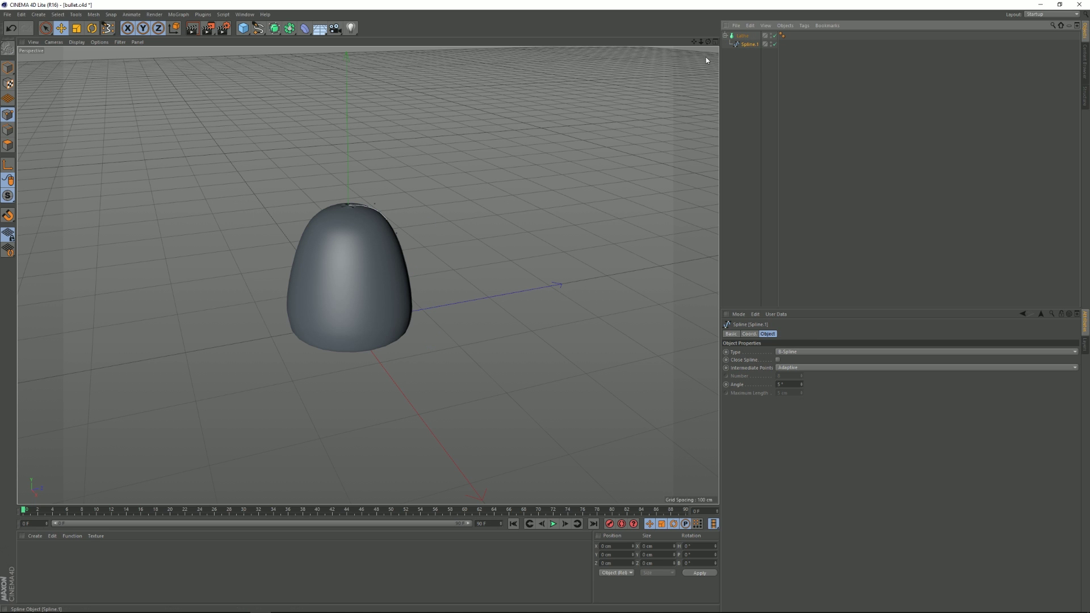
Step: Move the profile's upper and lower side points inward along Z, the lower one to about 53 cm
drag(386, 279, 329, 298)
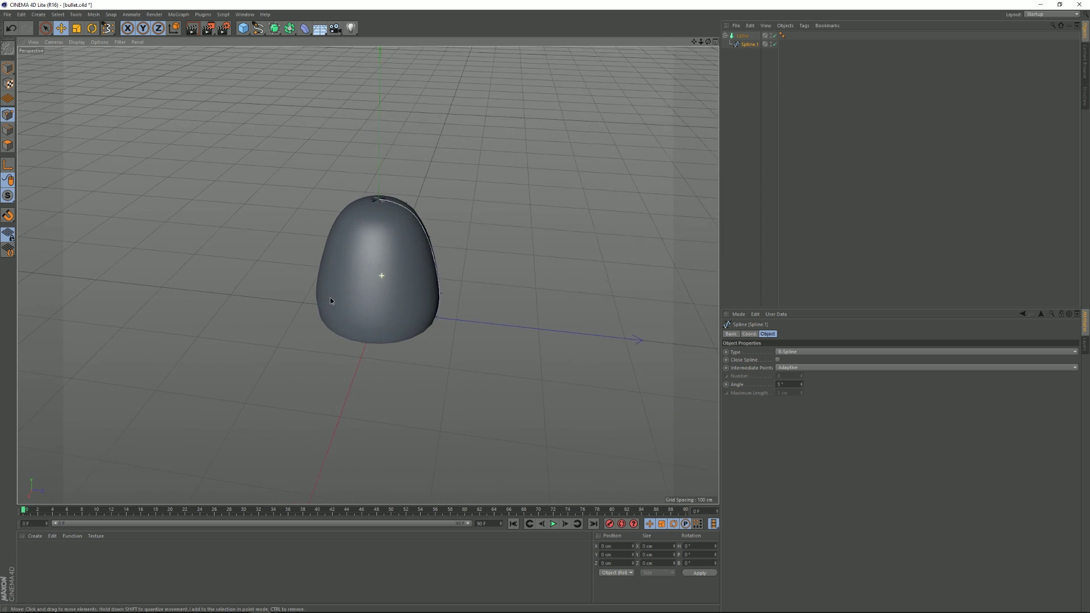
click(430, 239)
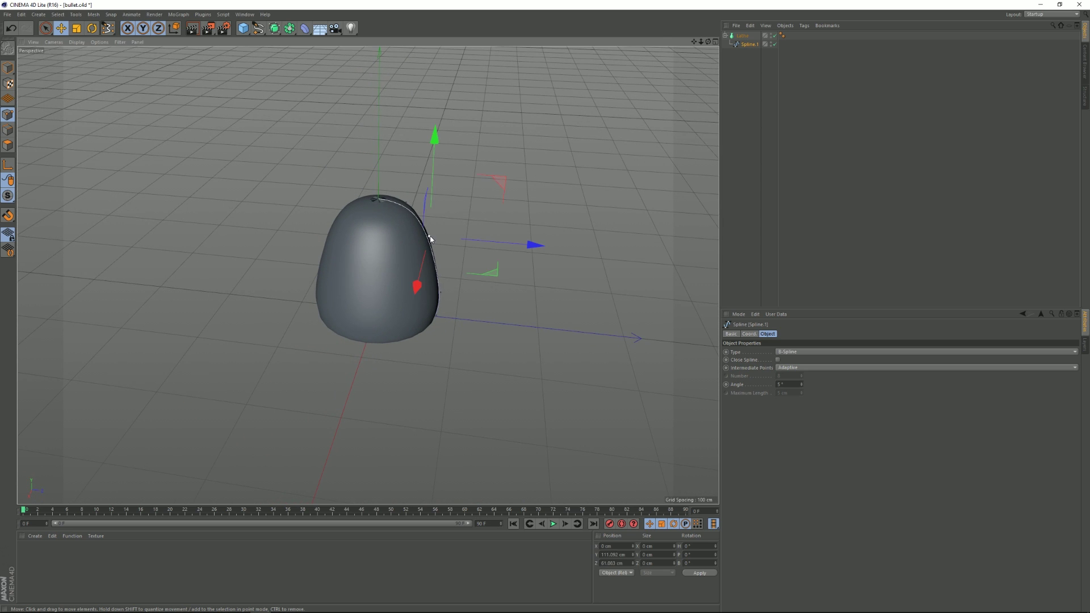
mouse_move(428, 243)
mouse_down()
mouse_move(444, 223)
mouse_move(427, 243)
mouse_up()
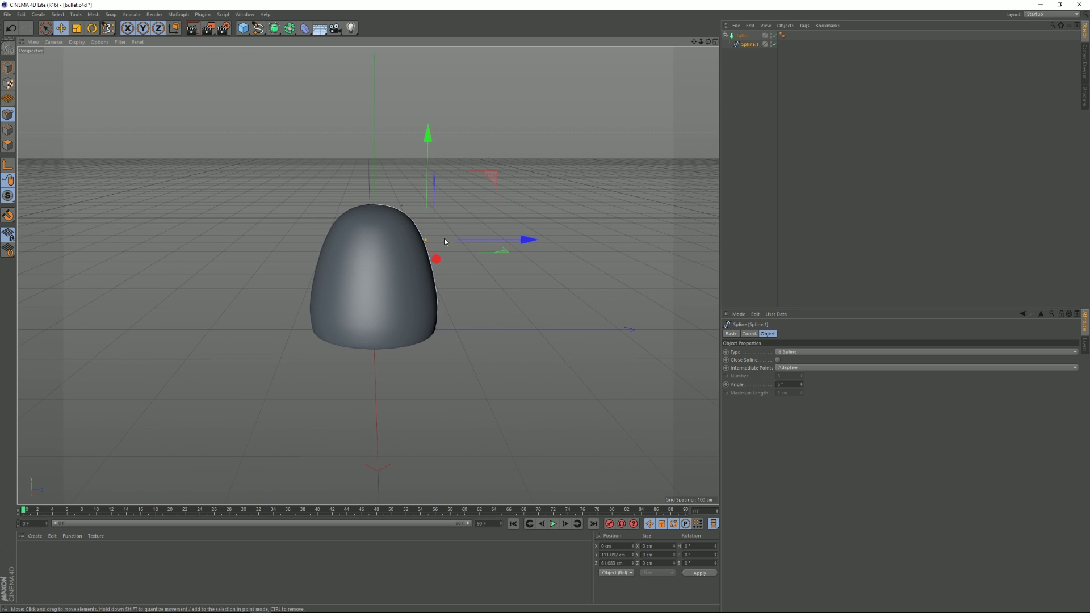
drag(527, 240, 523, 239)
click(439, 303)
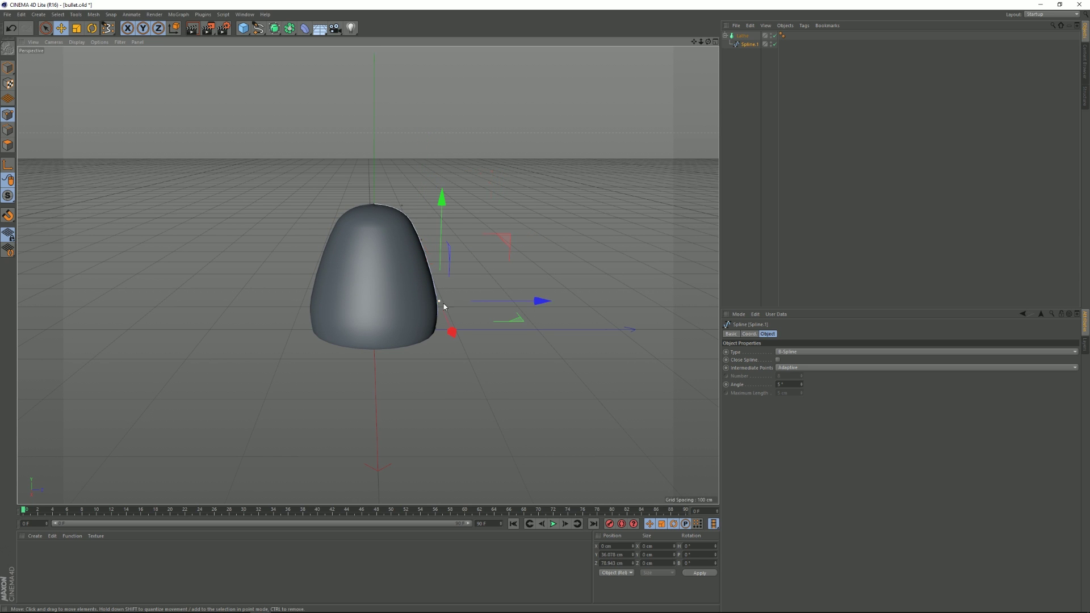
drag(541, 305, 517, 306)
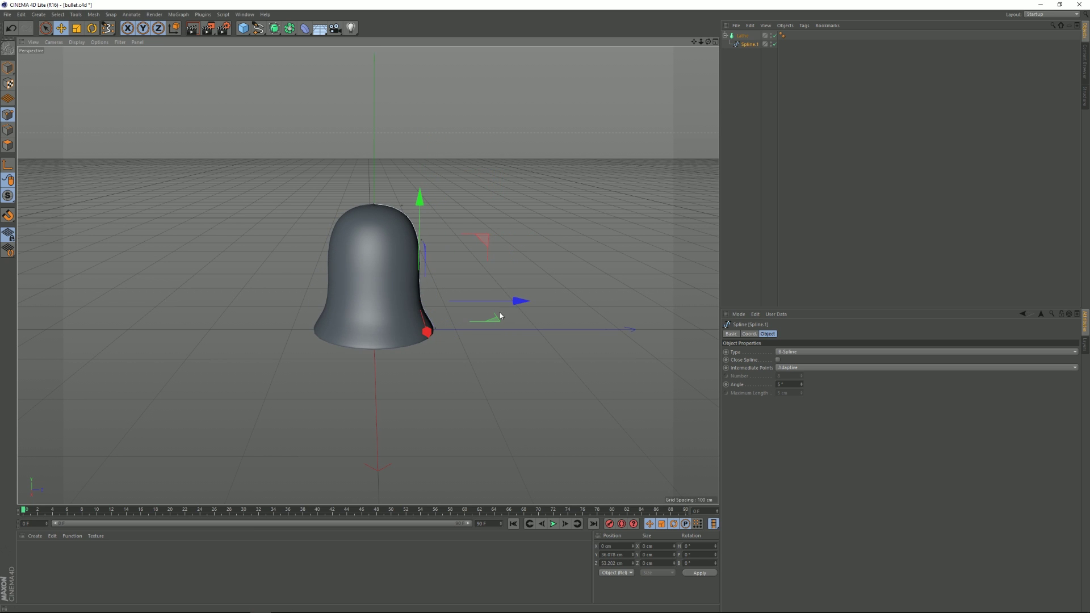
Step: Adjust the lowest profile points to form a rounded rim around the base, with the bottom corner point at about Z 62 cm
drag(435, 328, 438, 324)
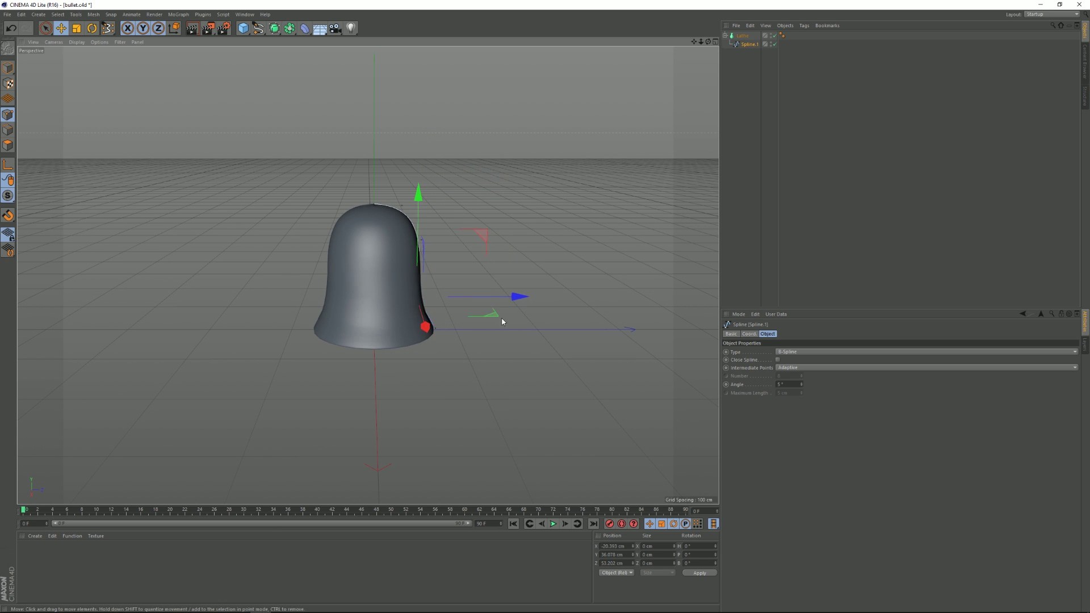
click(437, 330)
drag(540, 326, 429, 207)
drag(532, 314, 532, 344)
click(438, 338)
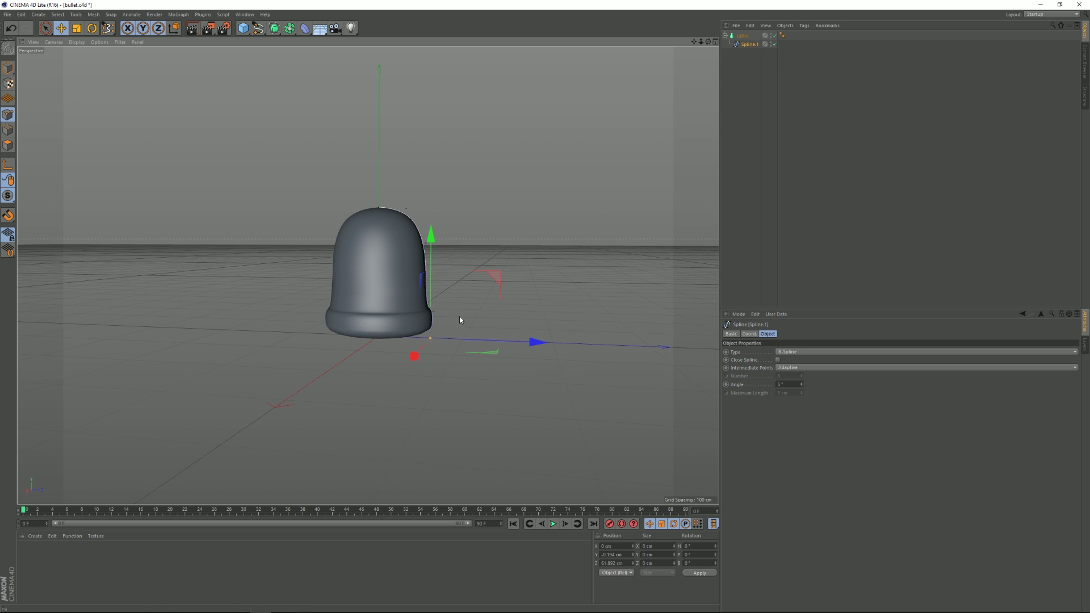
drag(430, 236, 386, 284)
drag(451, 190, 357, 265)
key(ctrl+z)
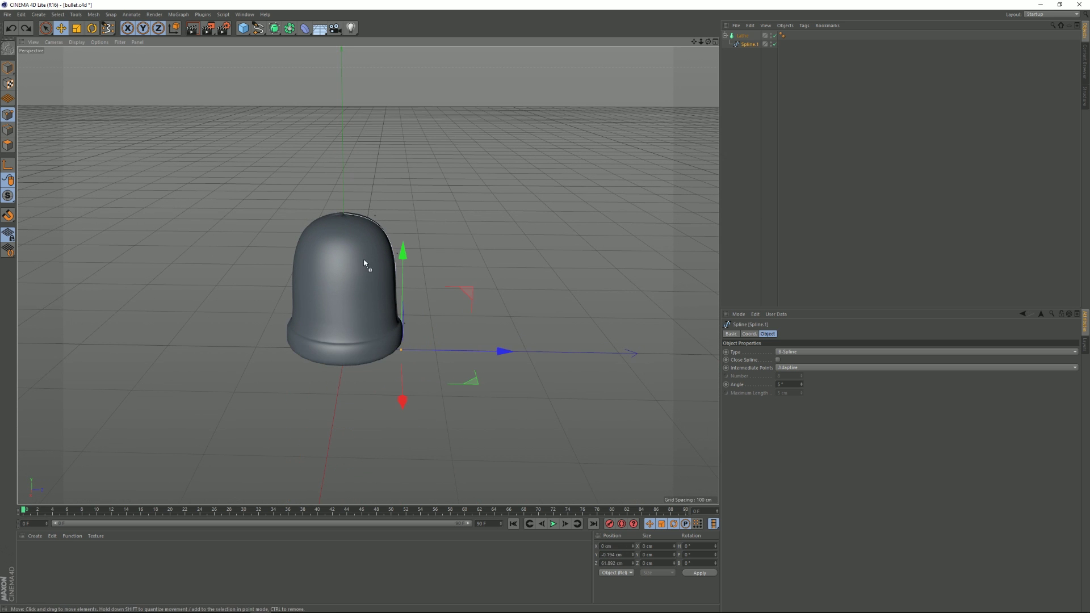
Step: Try lowering the control point beside the nose by about 34 cm and undo the move
click(376, 217)
drag(375, 171, 374, 214)
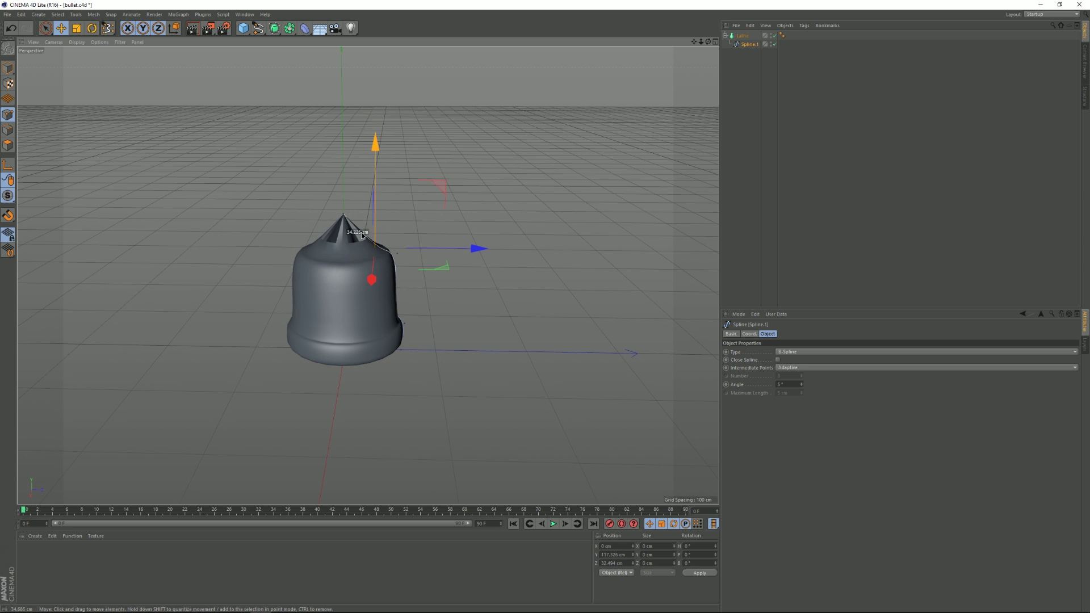
key(ctrl+z)
Step: Select the profile's three uppermost points and raise them together along Y to lengthen the bullet
shift+click(343, 214)
shift+click(397, 254)
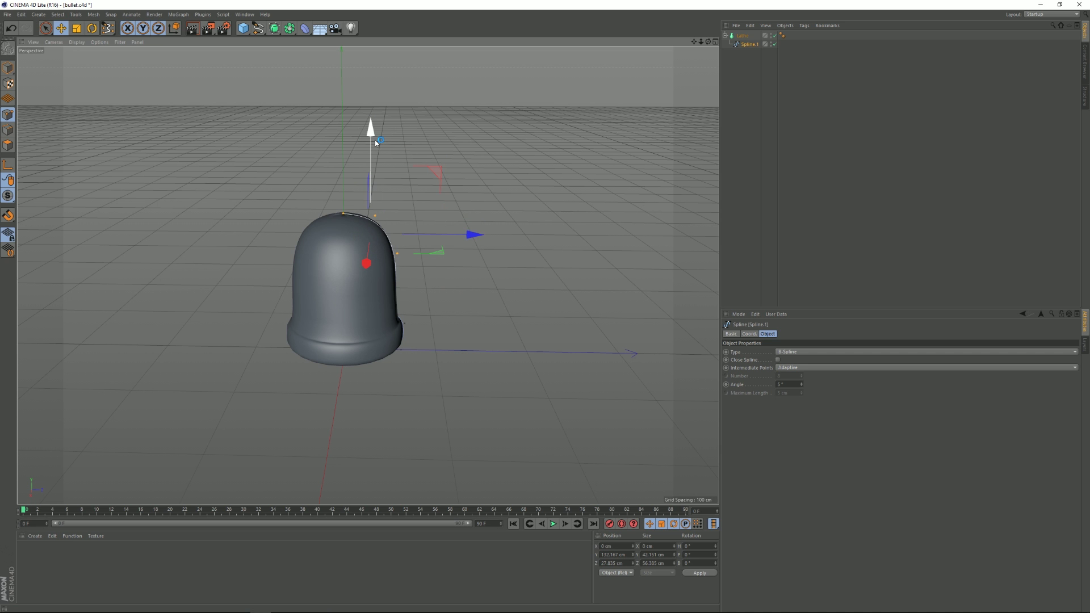
drag(376, 134, 372, 104)
drag(399, 257, 358, 287)
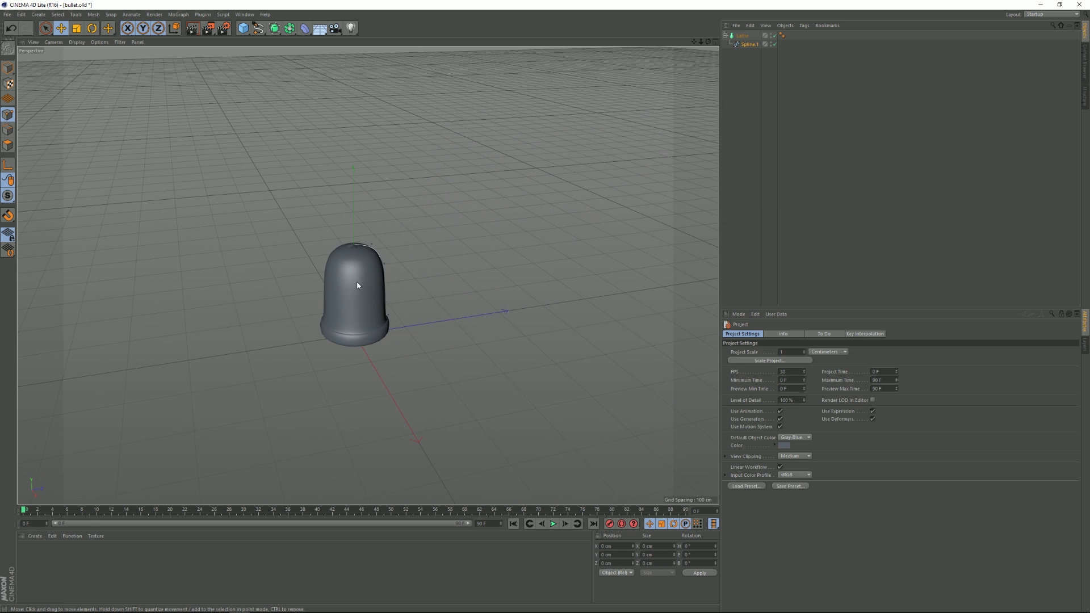
Step: Load the Metal - Multicolor 01 material preset and apply it to the lathed bullet
click(35, 536)
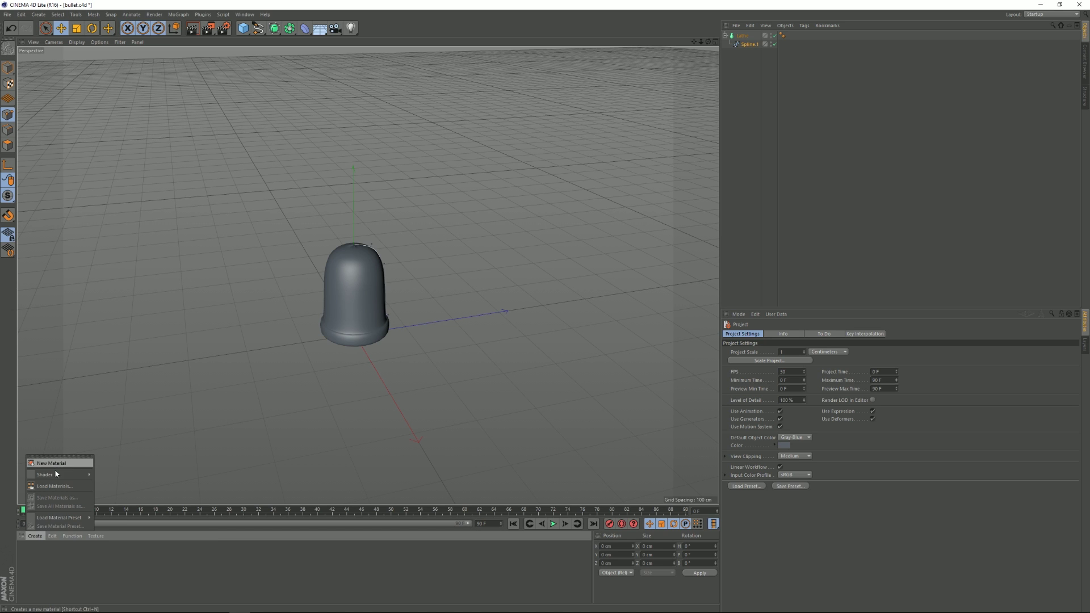
mouse_move(57, 478)
mouse_move(67, 519)
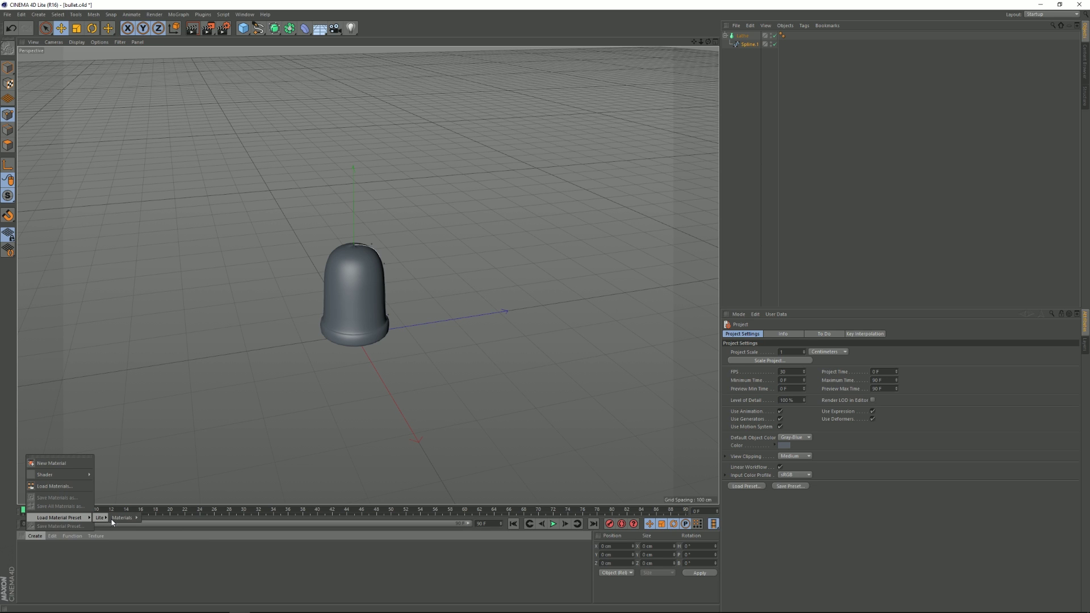
mouse_move(123, 519)
mouse_move(165, 557)
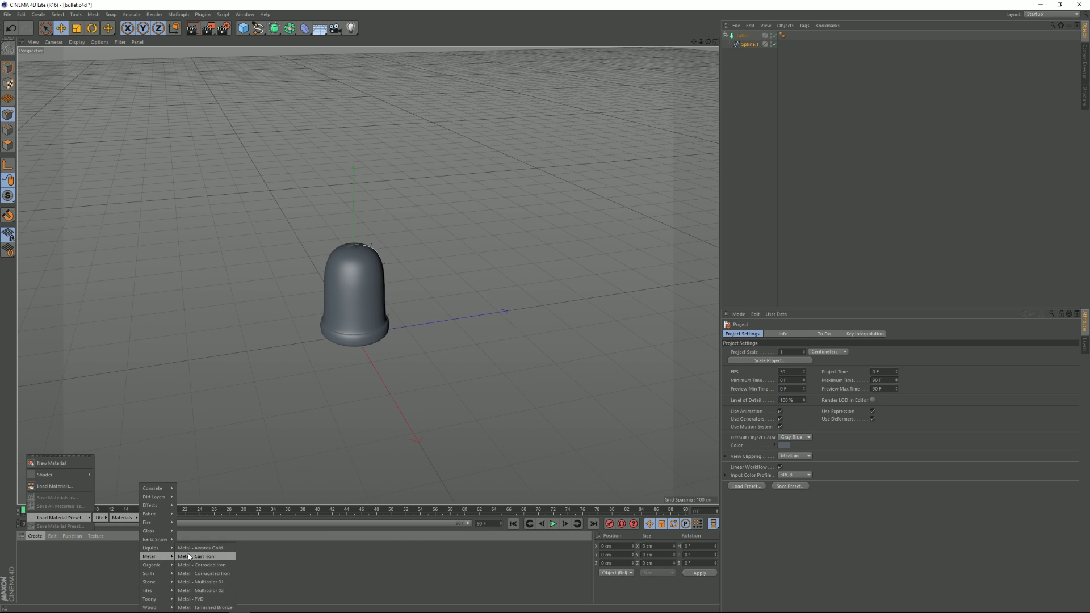
click(207, 581)
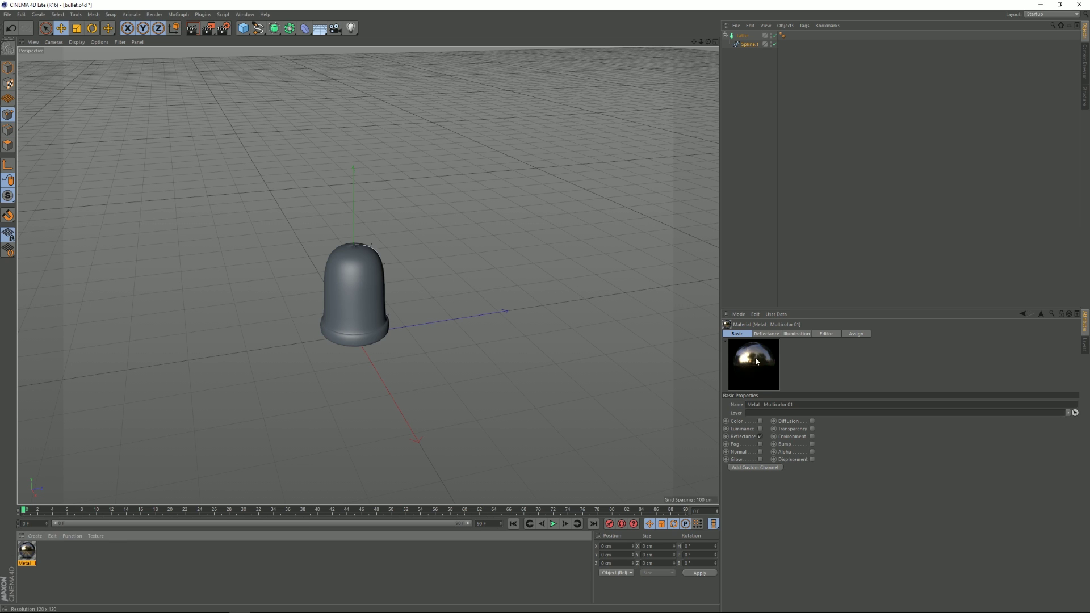
drag(27, 554, 370, 292)
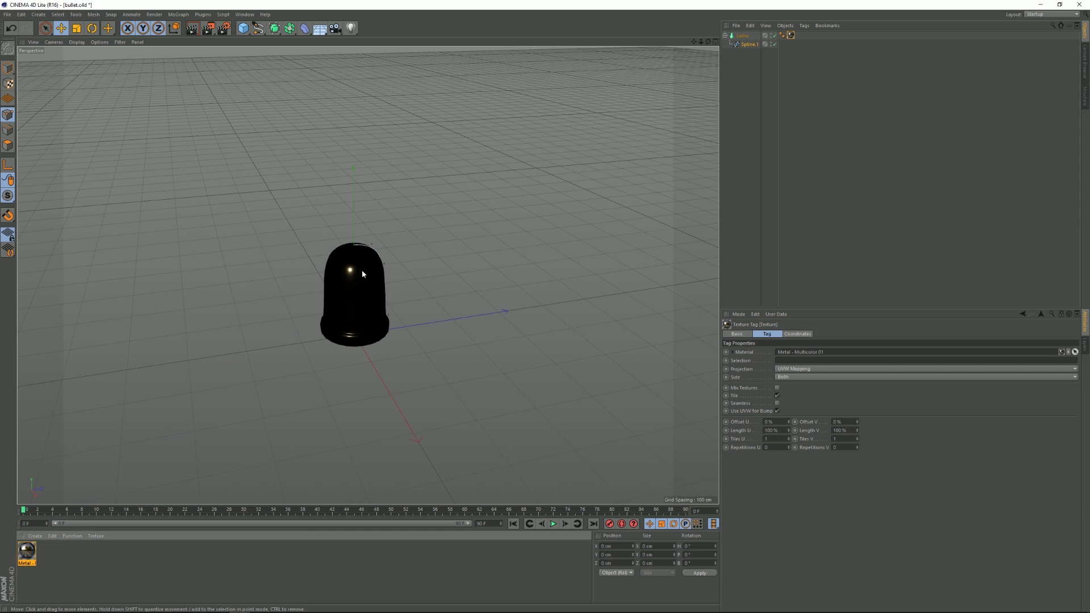
drag(300, 360, 229, 279)
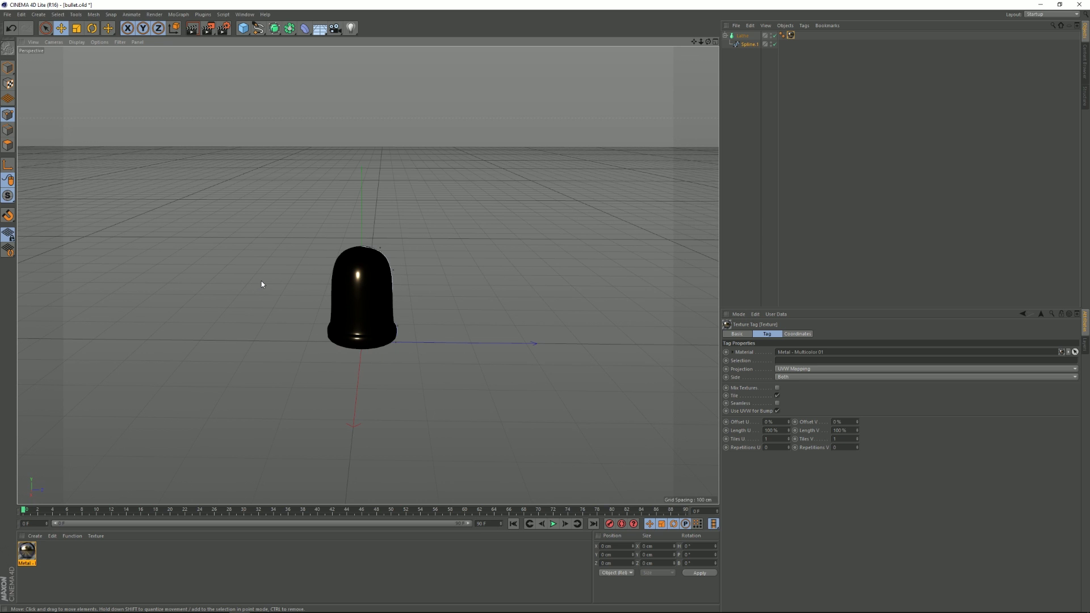
Step: Save bullet.c4d, switch to After Effects and scrub the composition to 0:00:00:18 to check the textured bullet
click(7, 14)
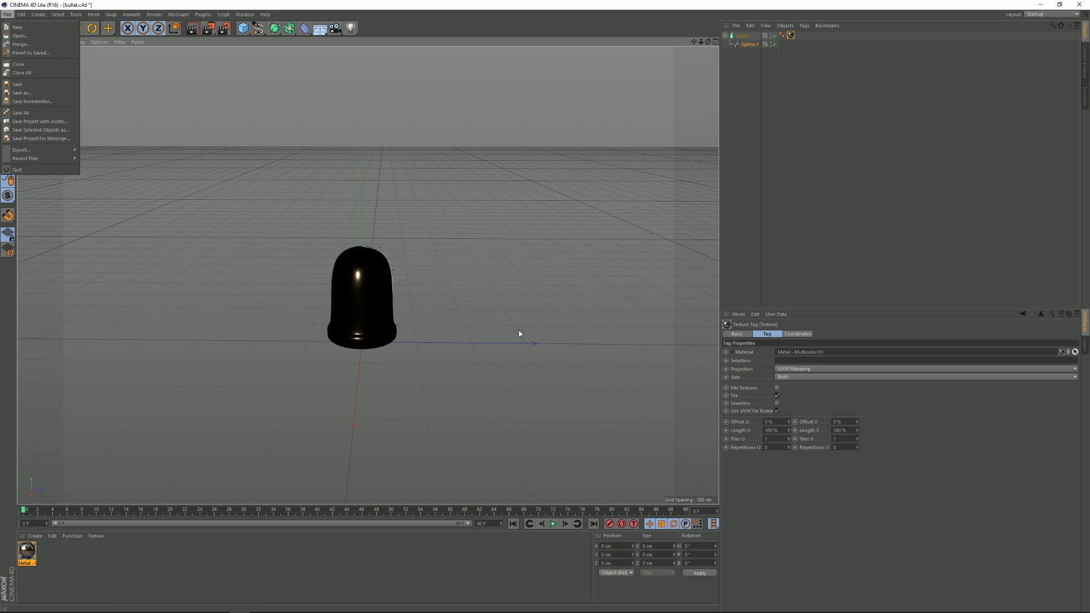
click(24, 85)
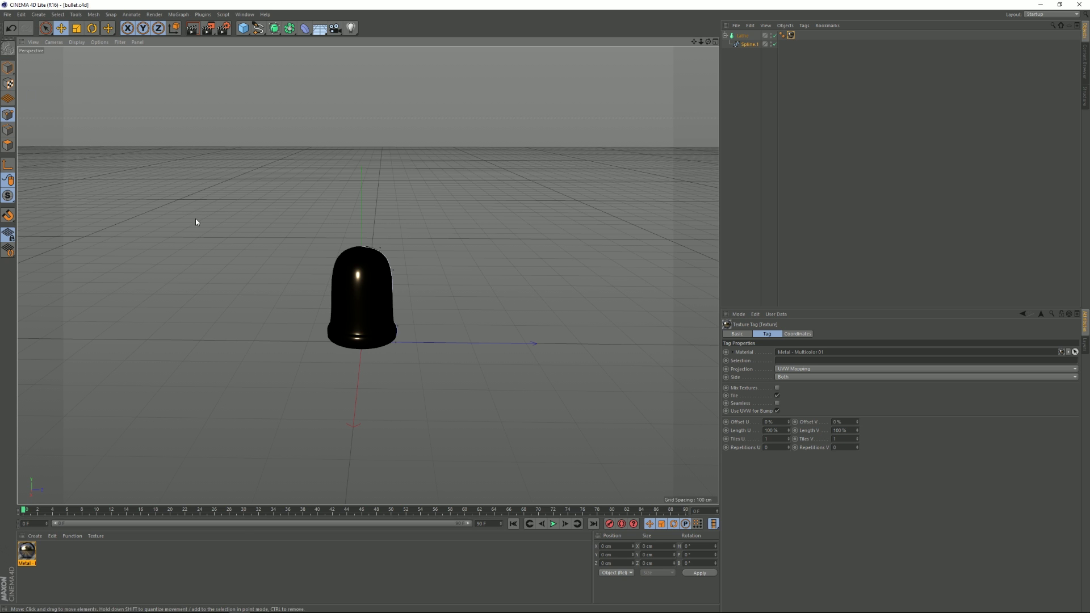
click(198, 605)
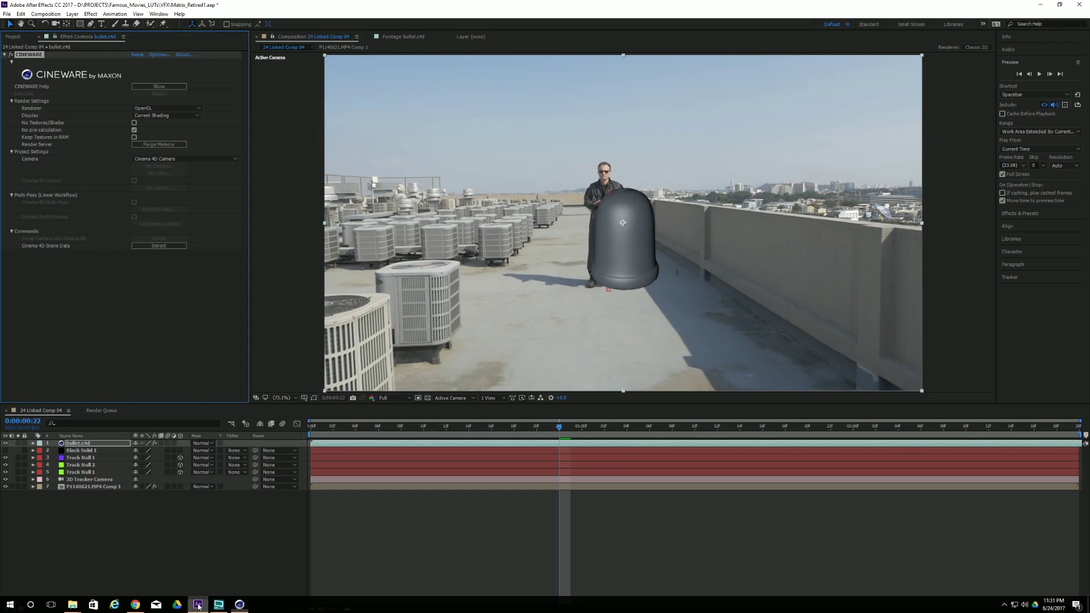
click(548, 427)
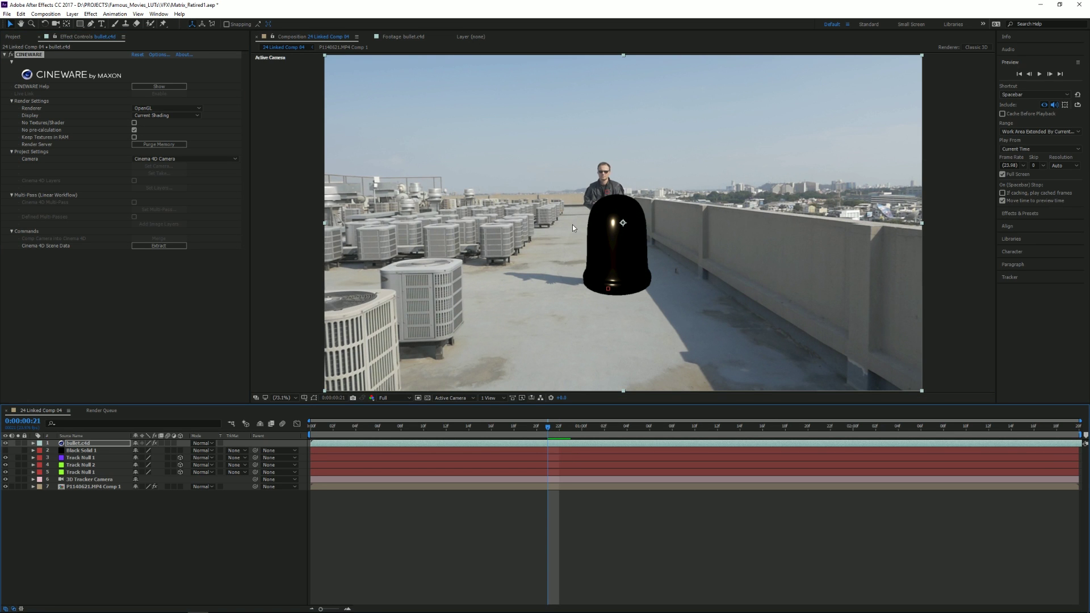
drag(515, 428, 491, 428)
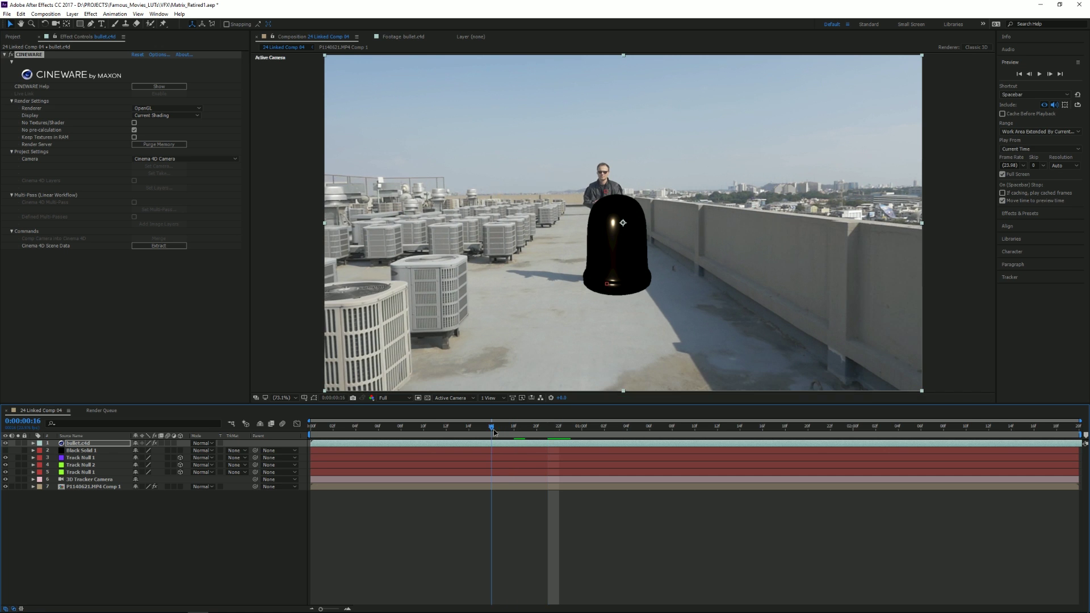
key(Page_Down)
key(Page_Down)
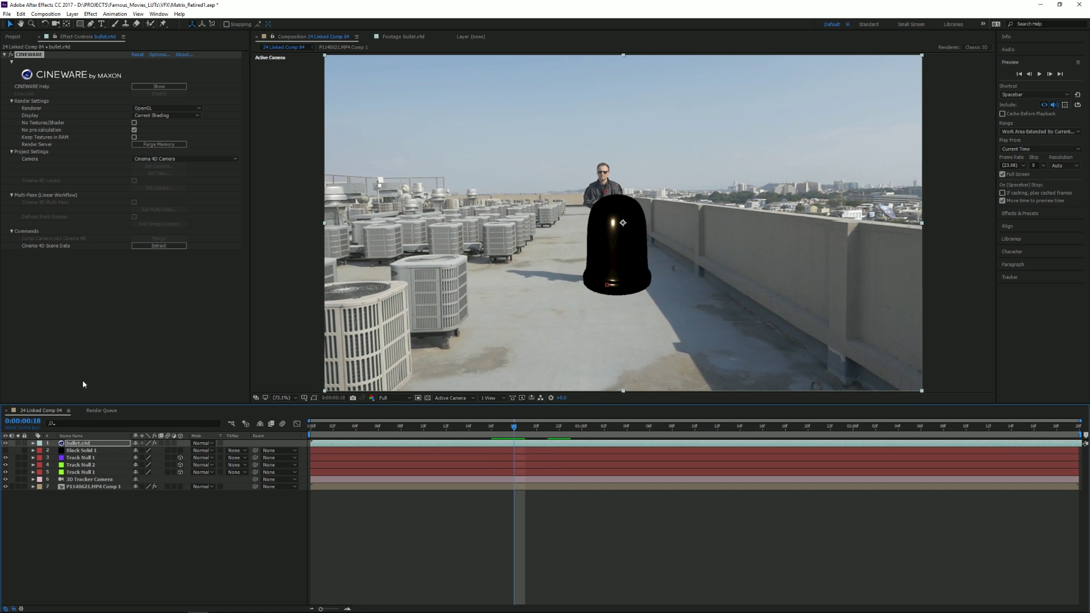
Step: Try the Software and Standard (Draft) renderers on the bullet.c4d layer's CINEWARE effect, and settle on Standard (Final)
key(Return)
click(35, 58)
click(150, 109)
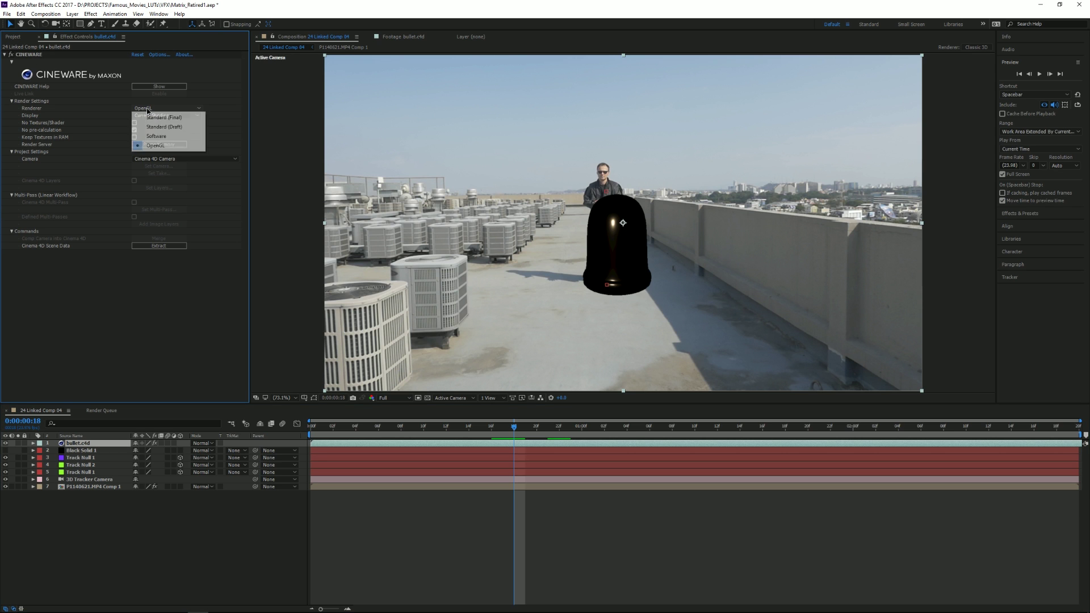
click(158, 137)
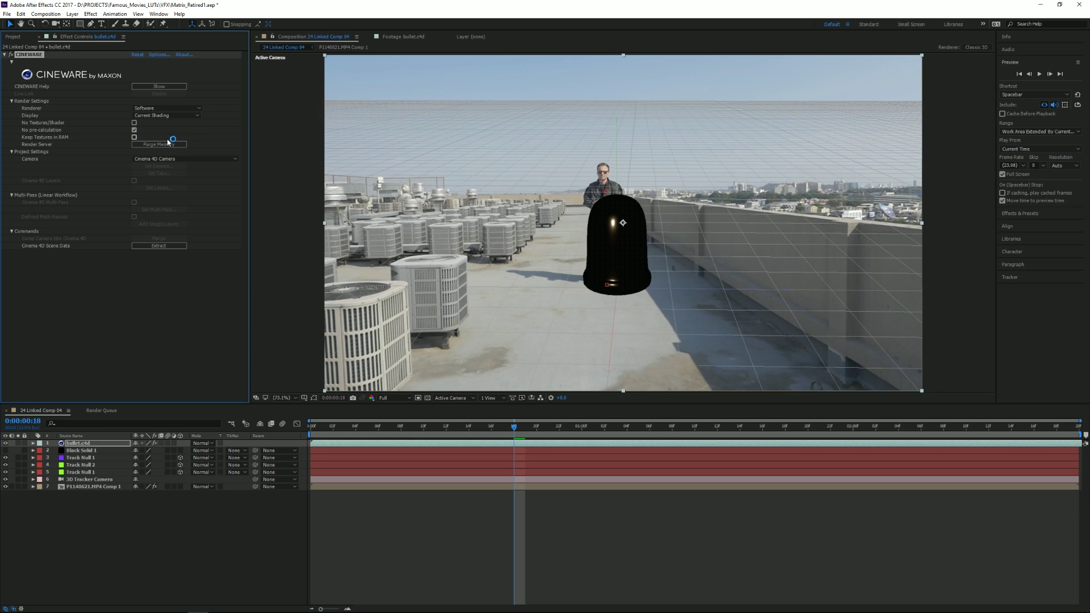
click(150, 109)
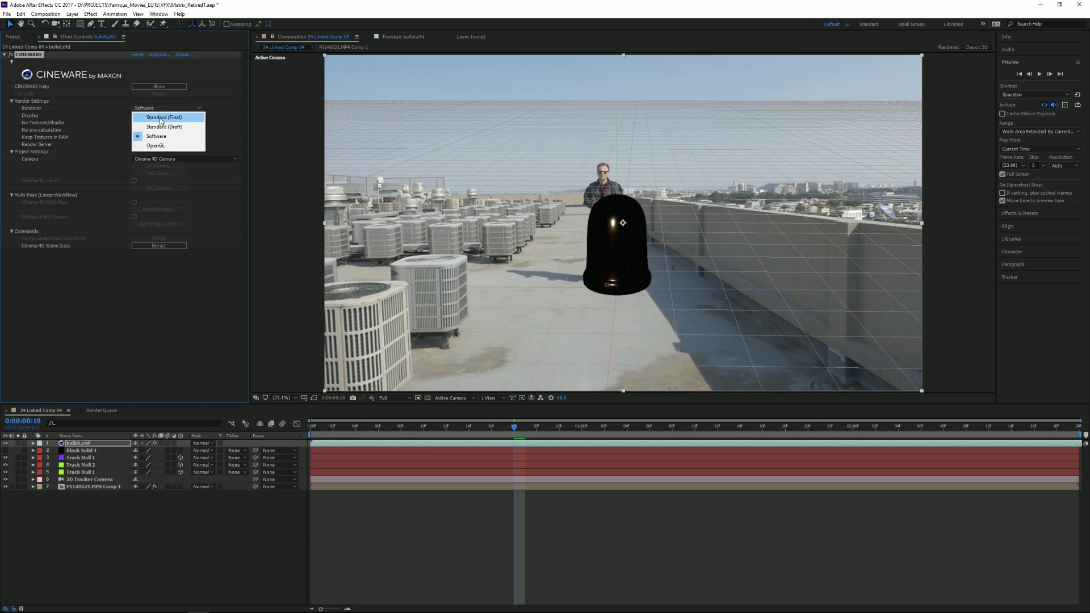
click(163, 127)
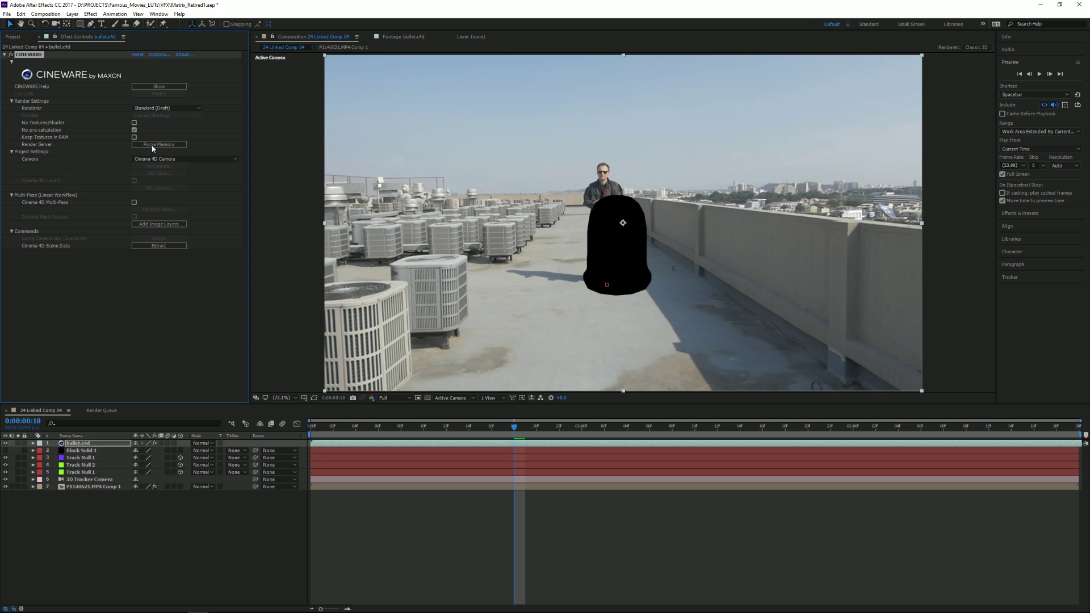
click(144, 110)
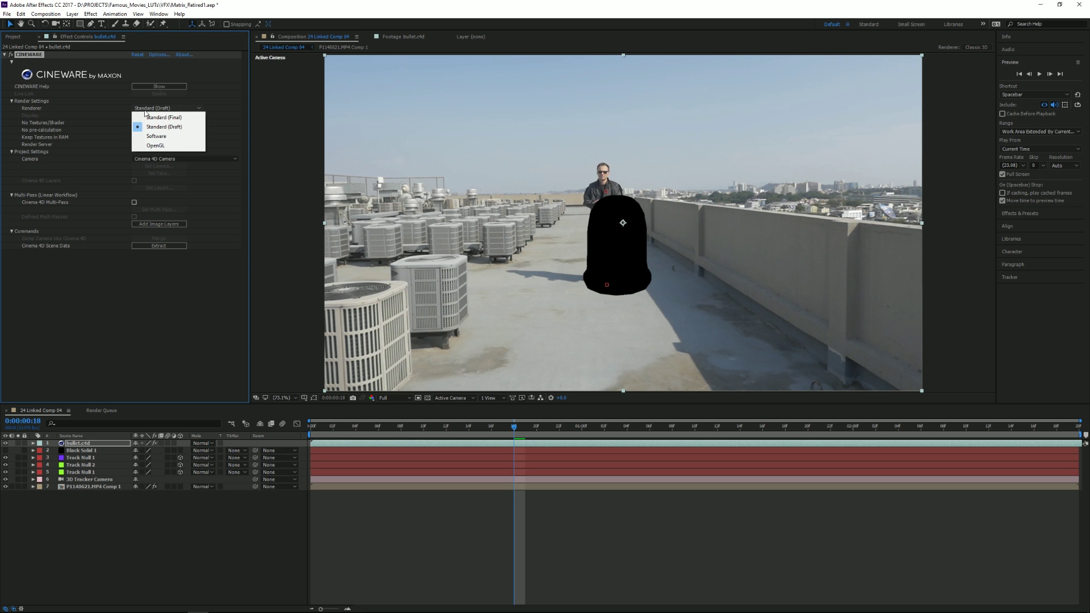
click(153, 117)
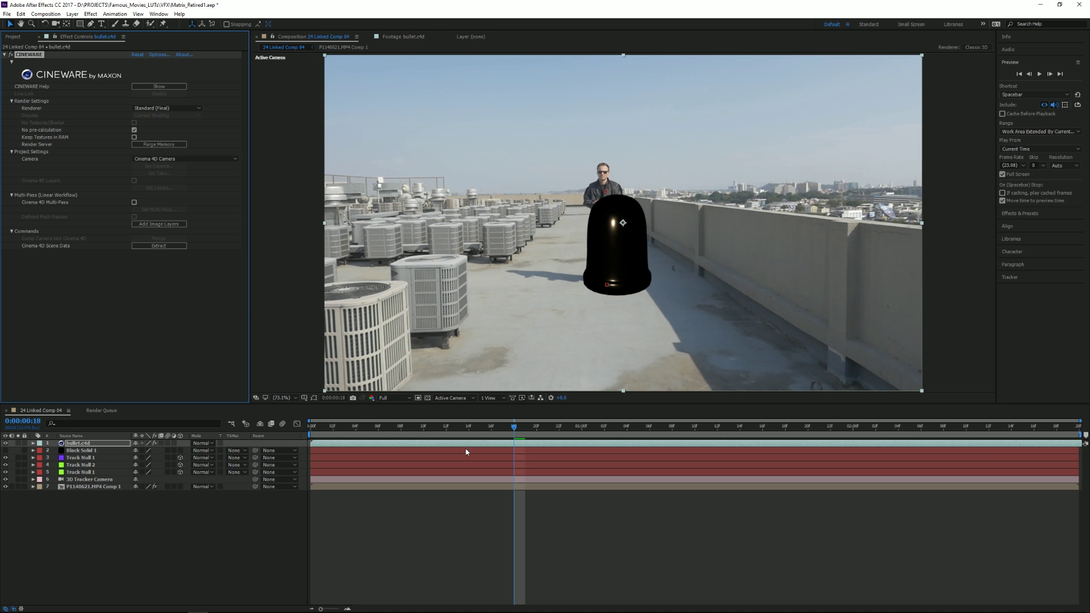
Step: Scrub the composition to 0:00:01:09 to check the bullet against the moving footage, and review the CINEWARE renderer and camera options
click(594, 428)
drag(596, 430, 684, 430)
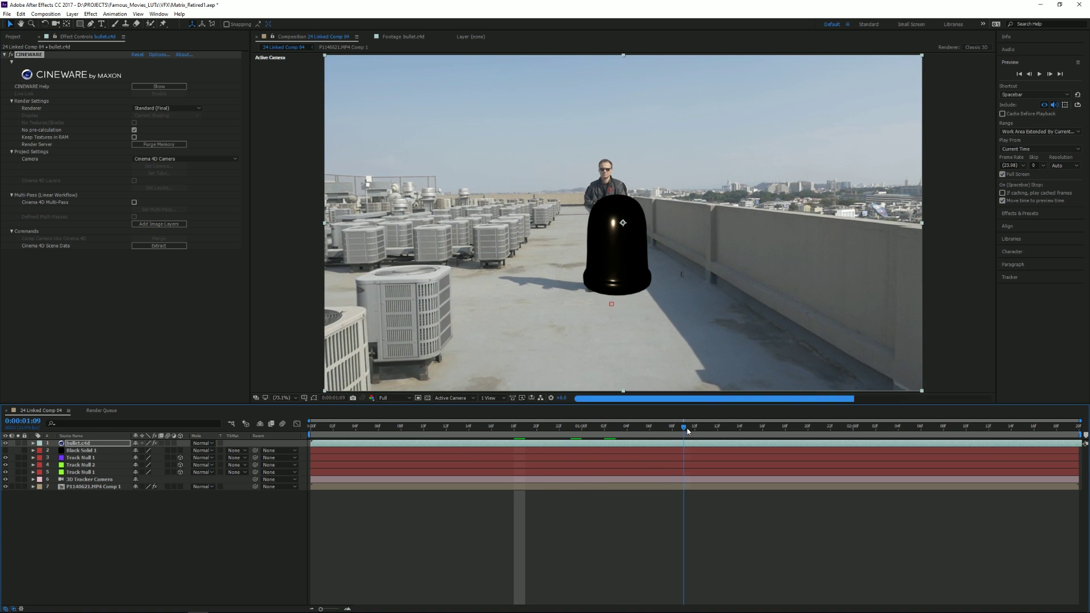
click(148, 108)
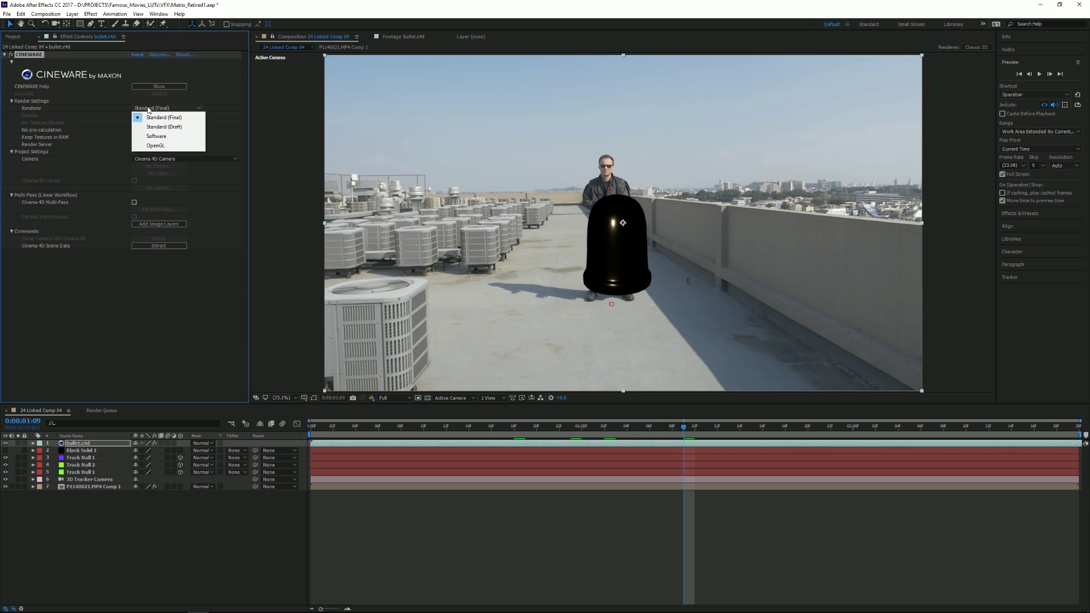
click(148, 109)
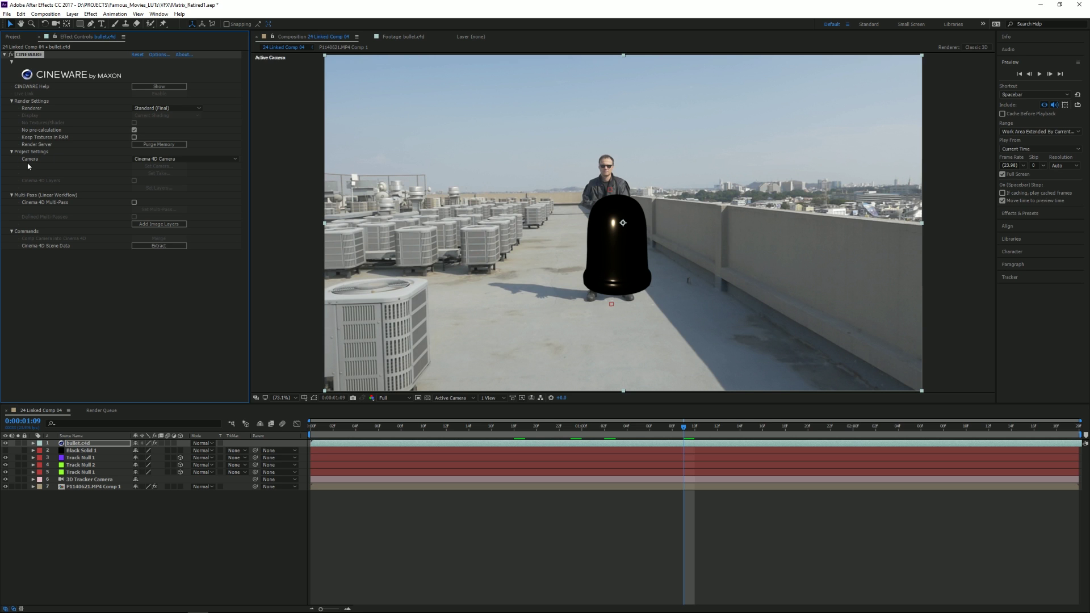
click(175, 158)
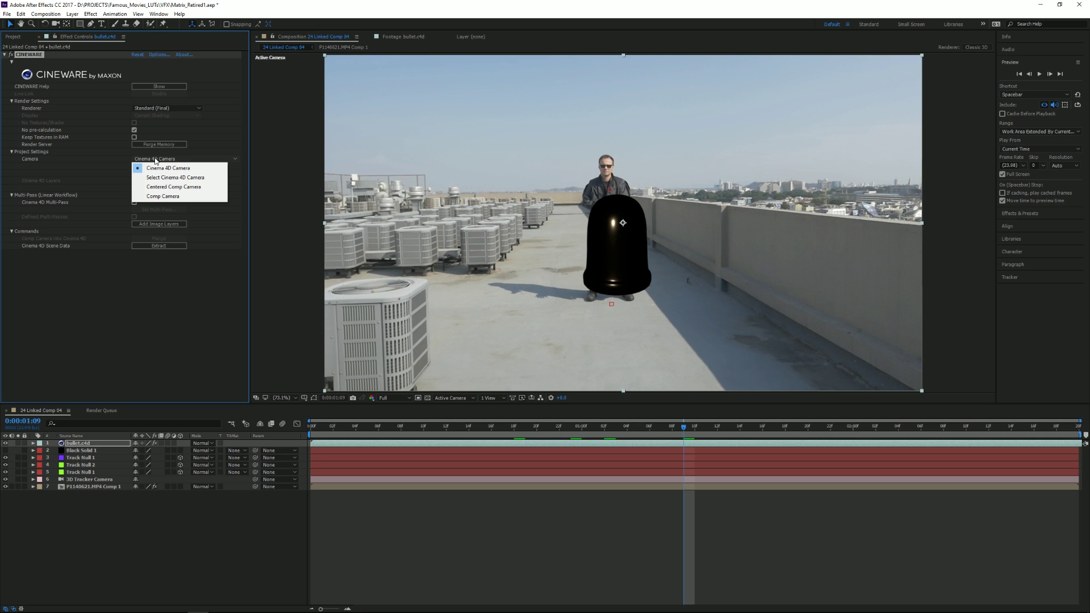
click(157, 159)
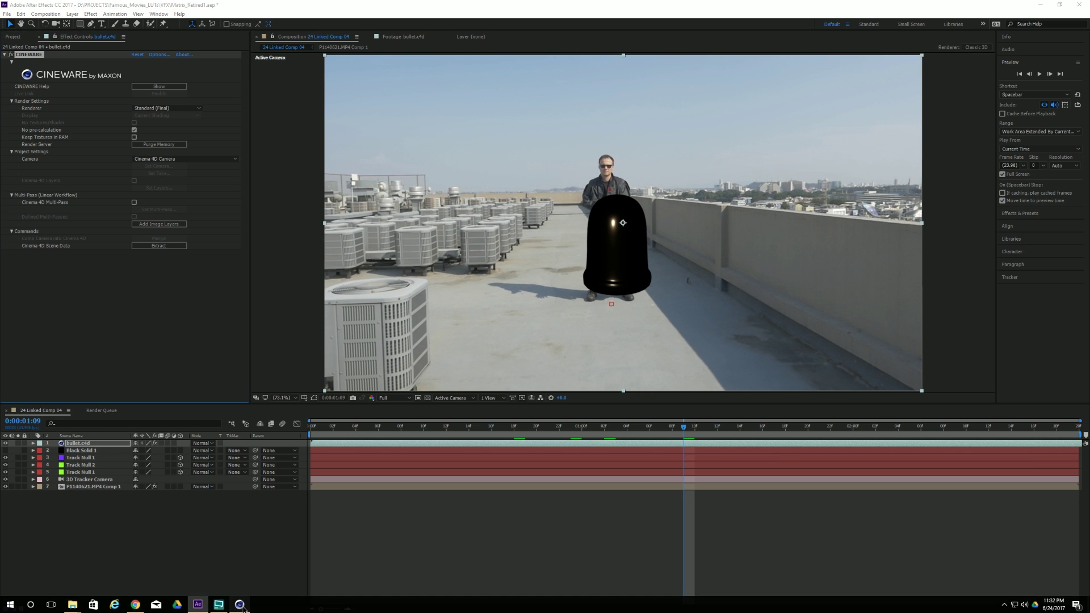
Step: Switch to Cinema 4D, orbit the perspective view above the bullet, and check the changed view in After Effects
click(239, 604)
drag(413, 333, 414, 384)
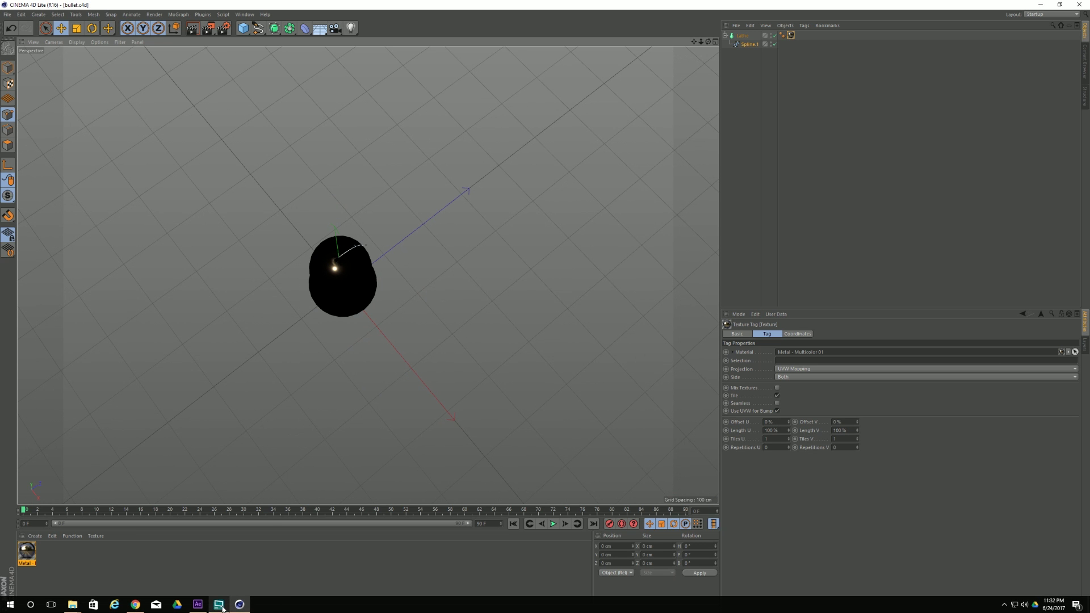
click(204, 603)
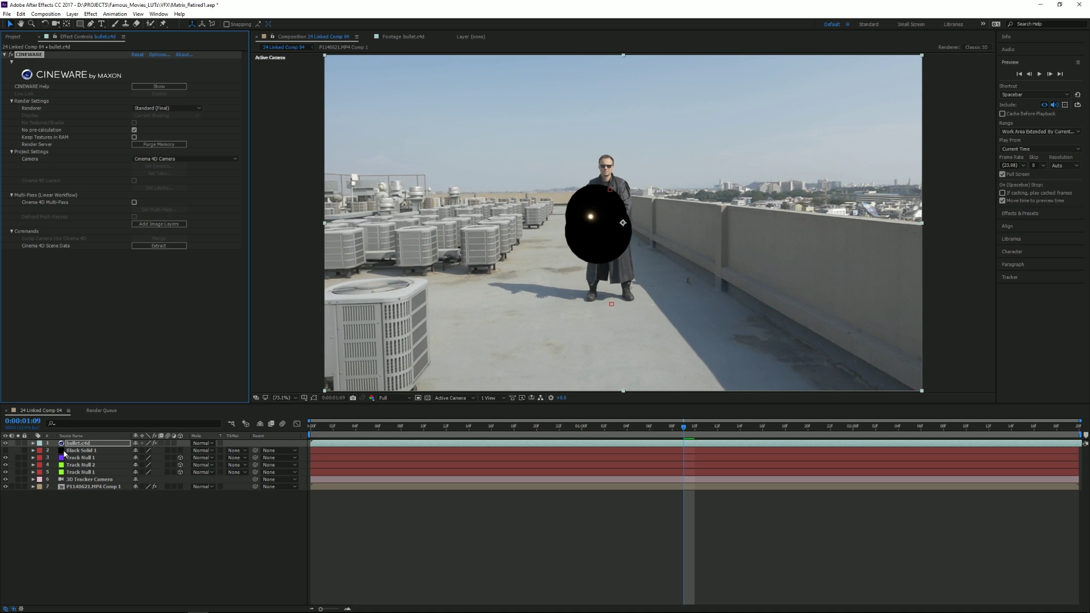
Step: Set the CINEWARE camera to Centered Comp Camera and scrub to 0:00:01:10 to check how the bullet tracks
click(166, 159)
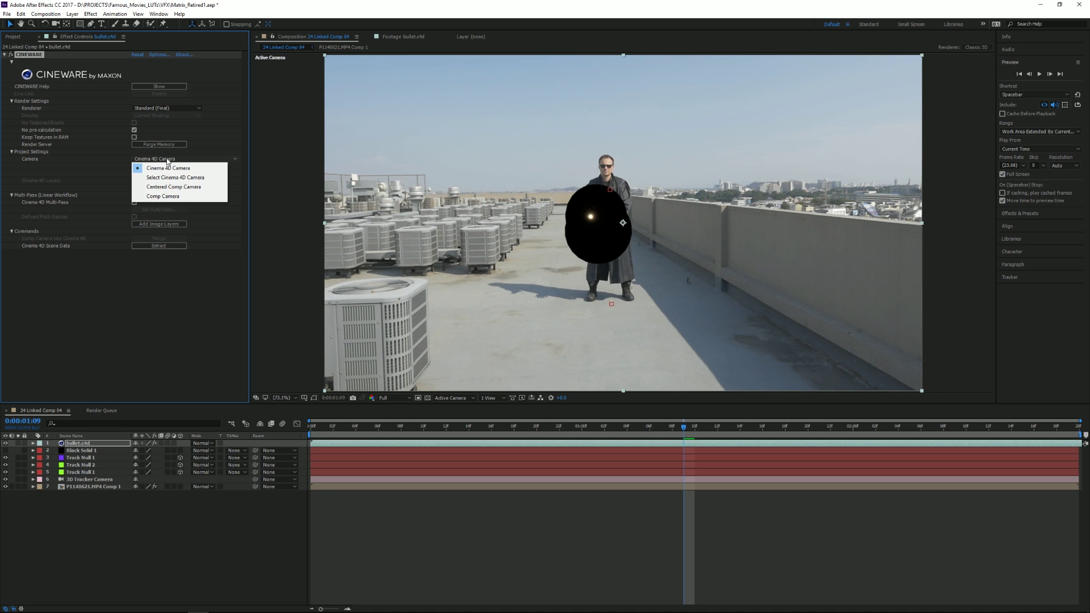
click(179, 188)
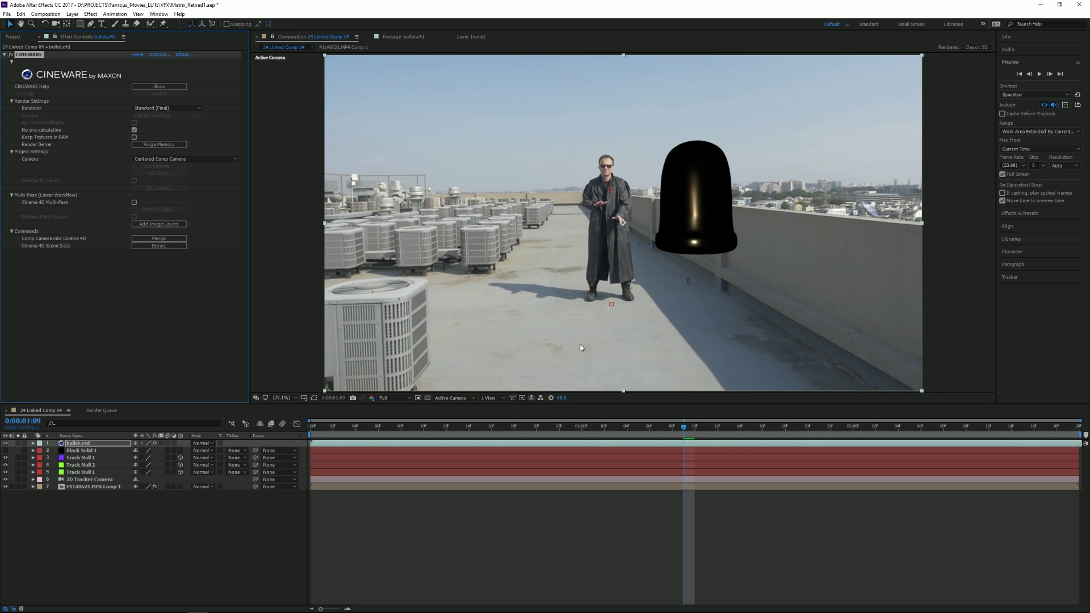
drag(643, 430, 701, 404)
click(737, 183)
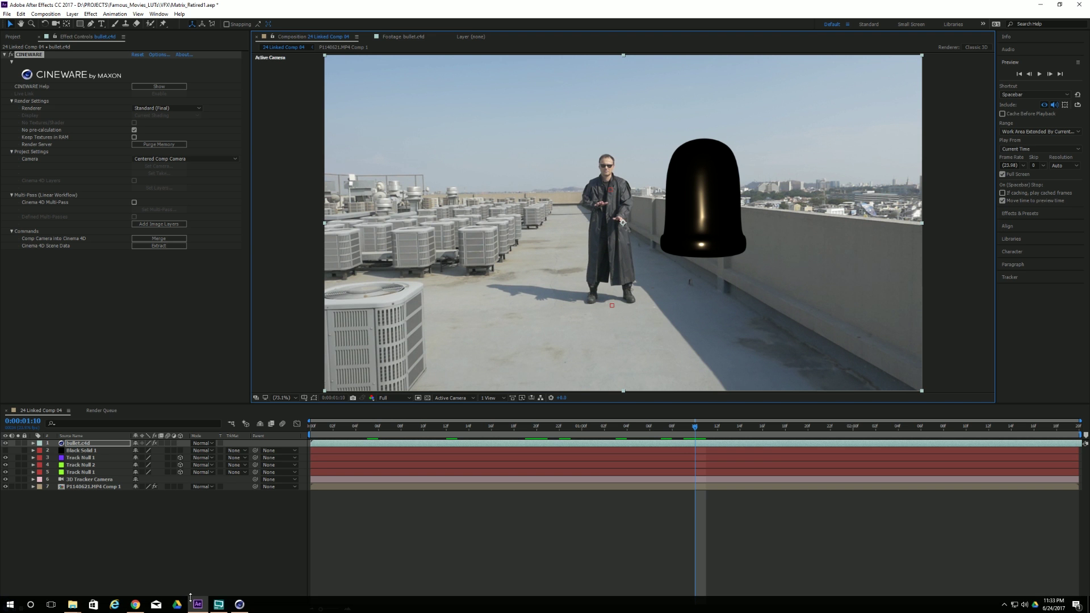
Step: In Cinema 4D, scale the lathed bullet down uniformly to a small fraction of its size, save, and check it in After Effects
click(240, 606)
drag(349, 295, 322, 284)
click(743, 35)
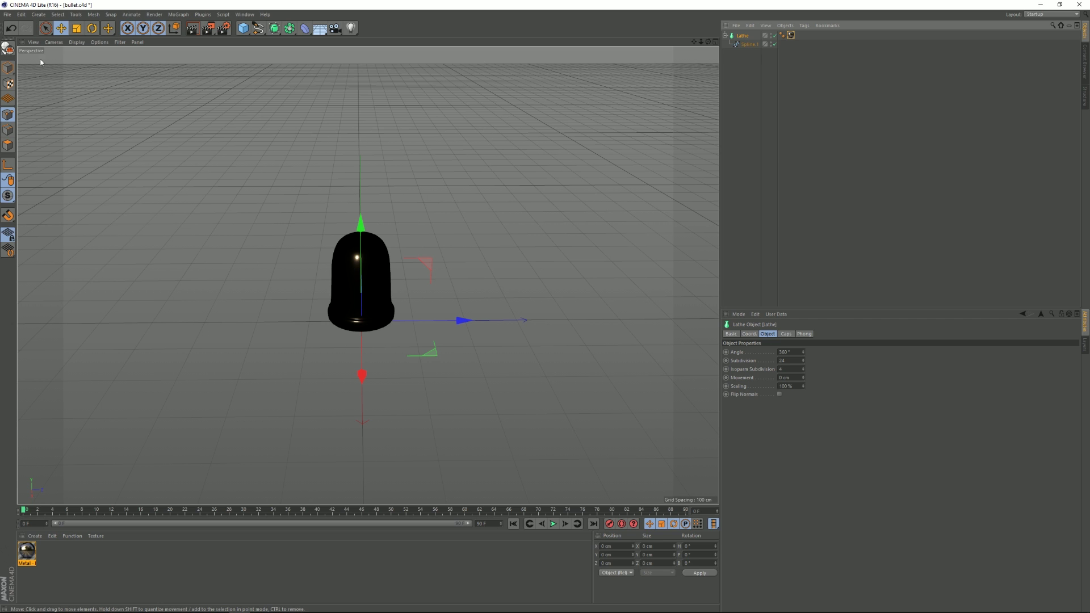
click(76, 27)
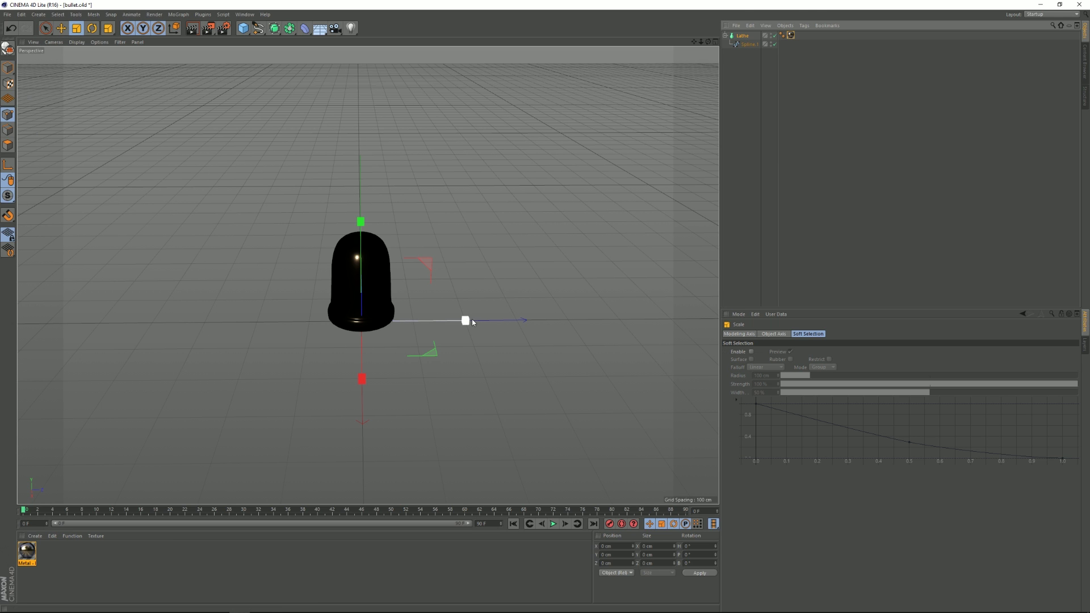
drag(466, 322, 413, 319)
drag(364, 379, 128, 375)
key(ctrl+s)
mouse_move(142, 612)
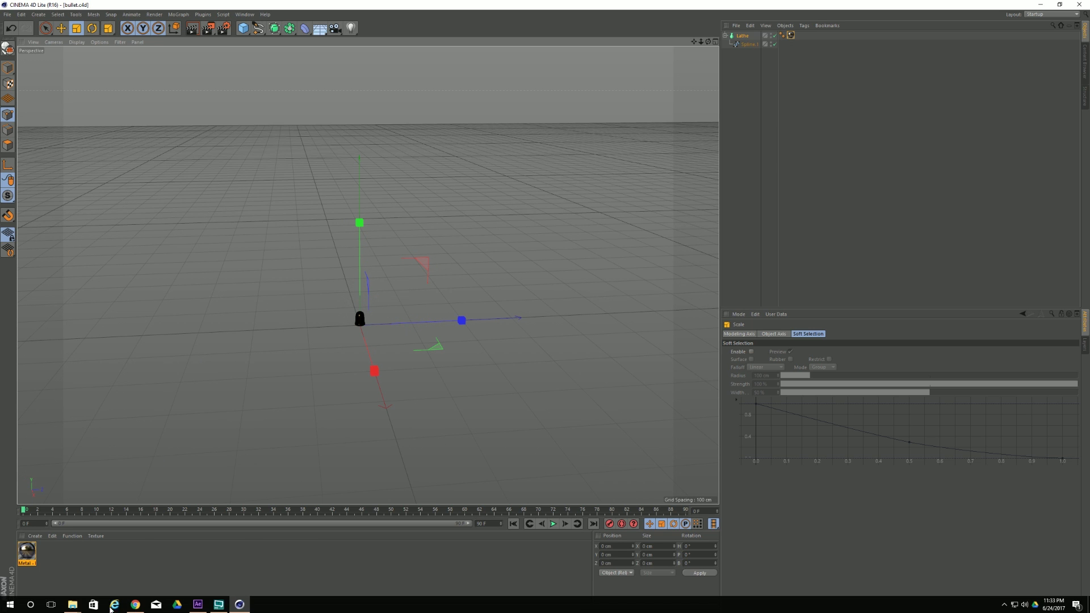
click(198, 604)
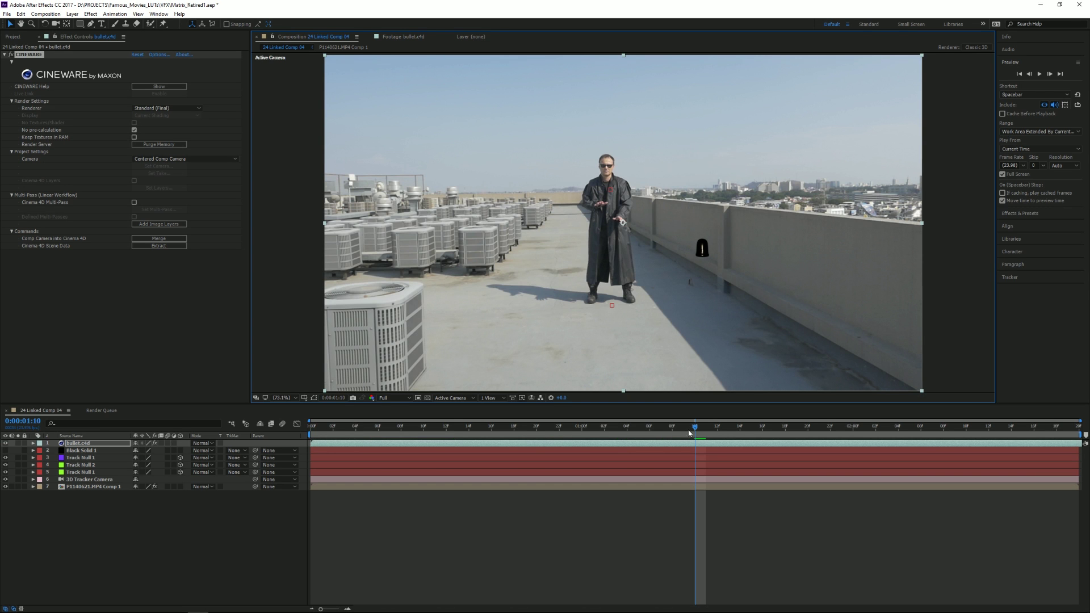
Step: Try rotating the lathed bullet onto its side in Cinema 4D, and scrub the After Effects composition to check its orientation
click(240, 604)
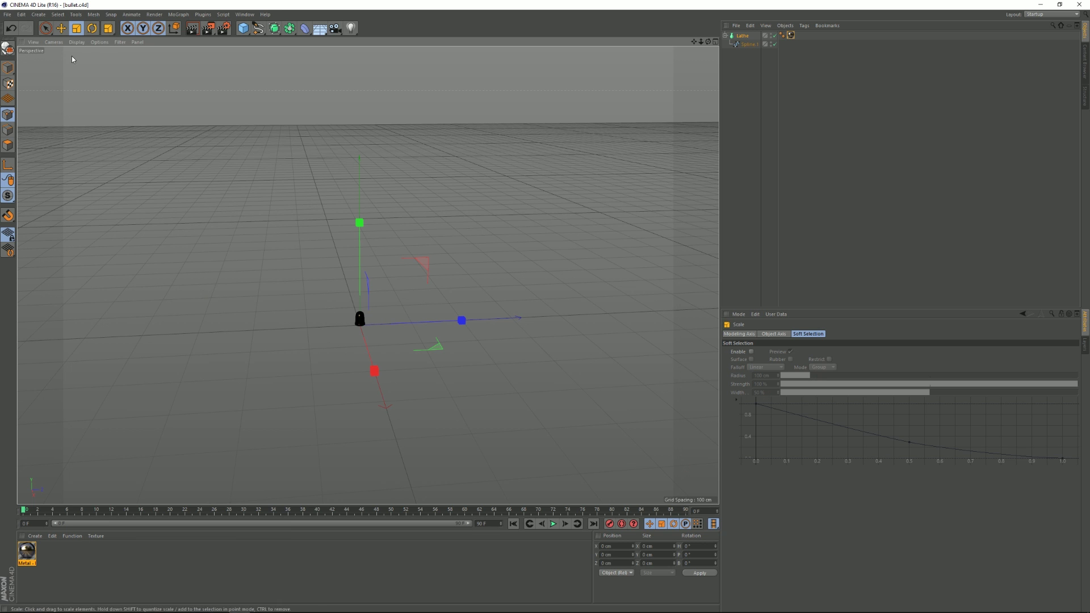
click(92, 28)
drag(366, 295, 407, 322)
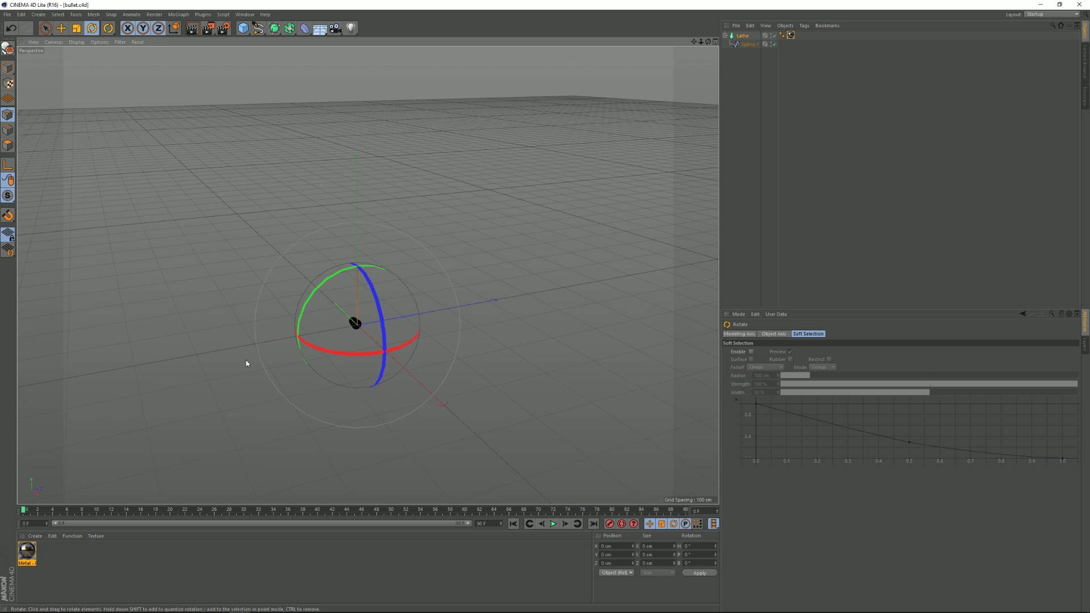
mouse_move(218, 612)
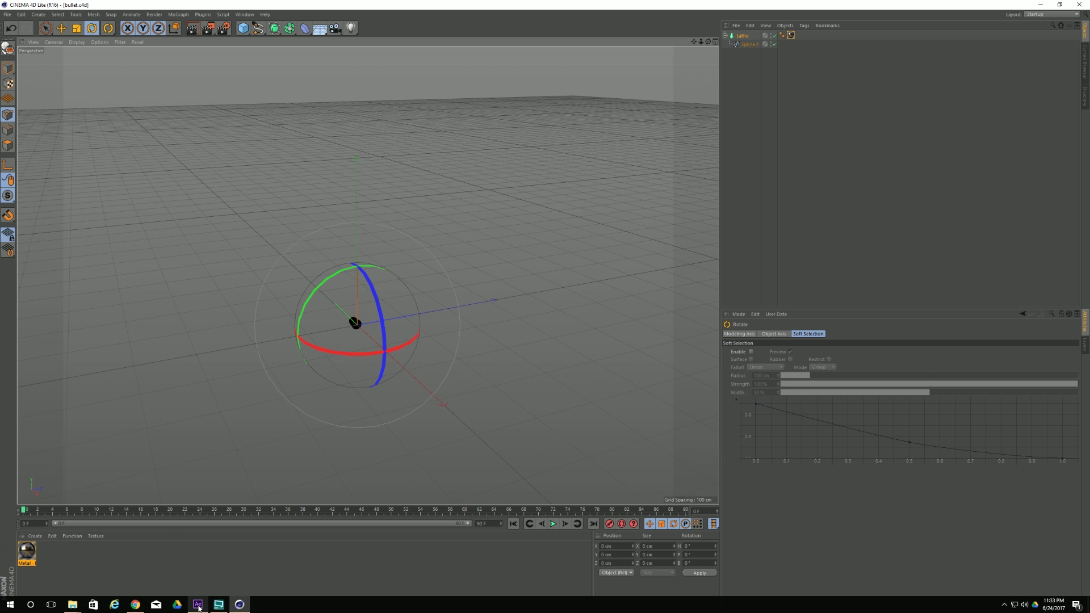
click(198, 605)
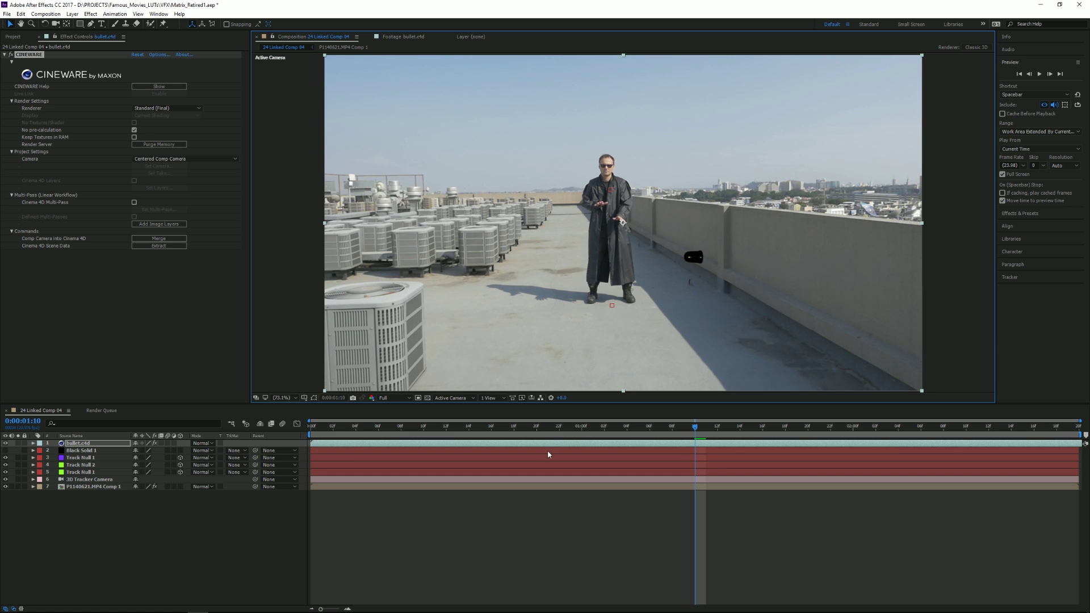
drag(551, 430, 691, 416)
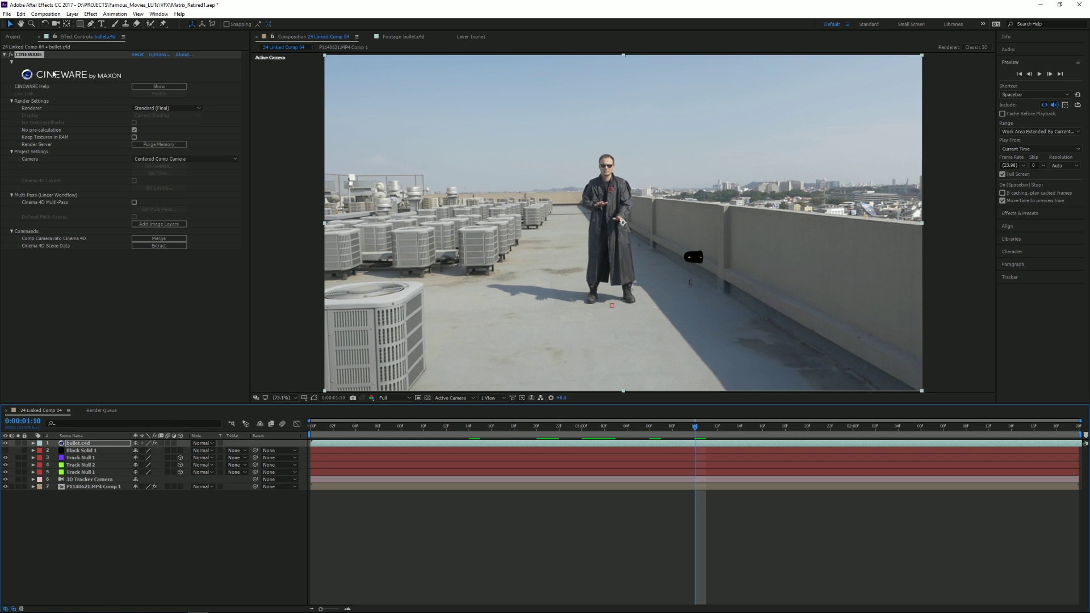
Step: Return to Cinema 4D and undo the bullet's rotation
mouse_move(208, 612)
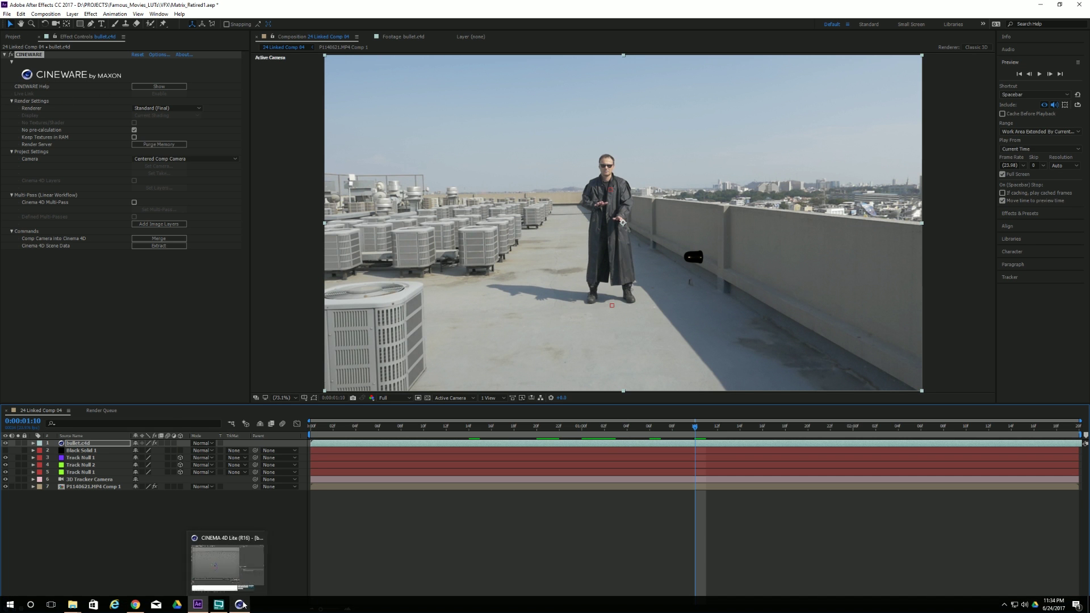
click(225, 608)
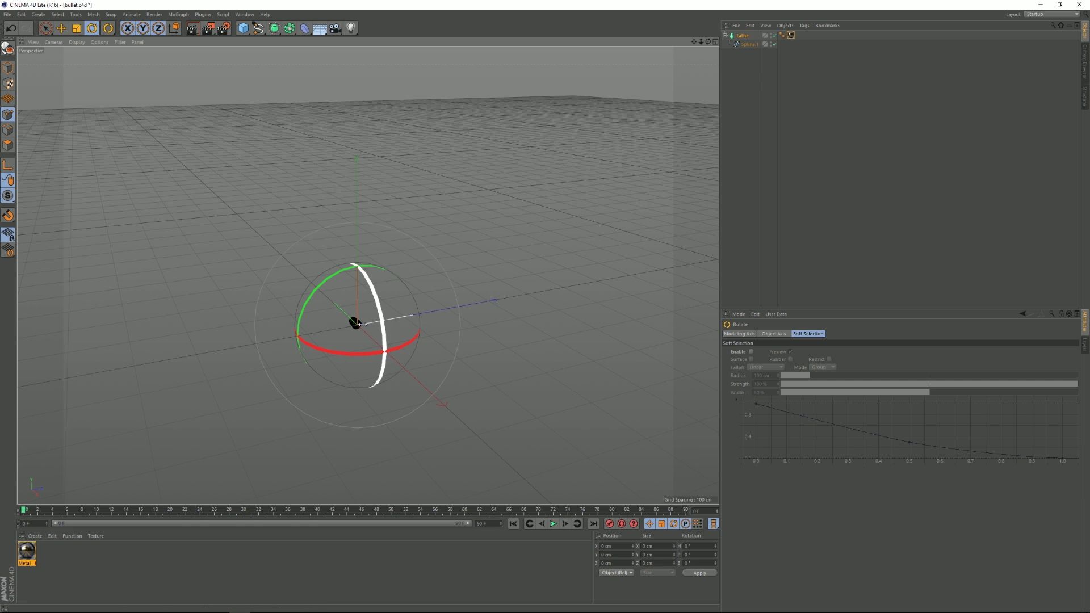
key(ctrl+z)
click(477, 330)
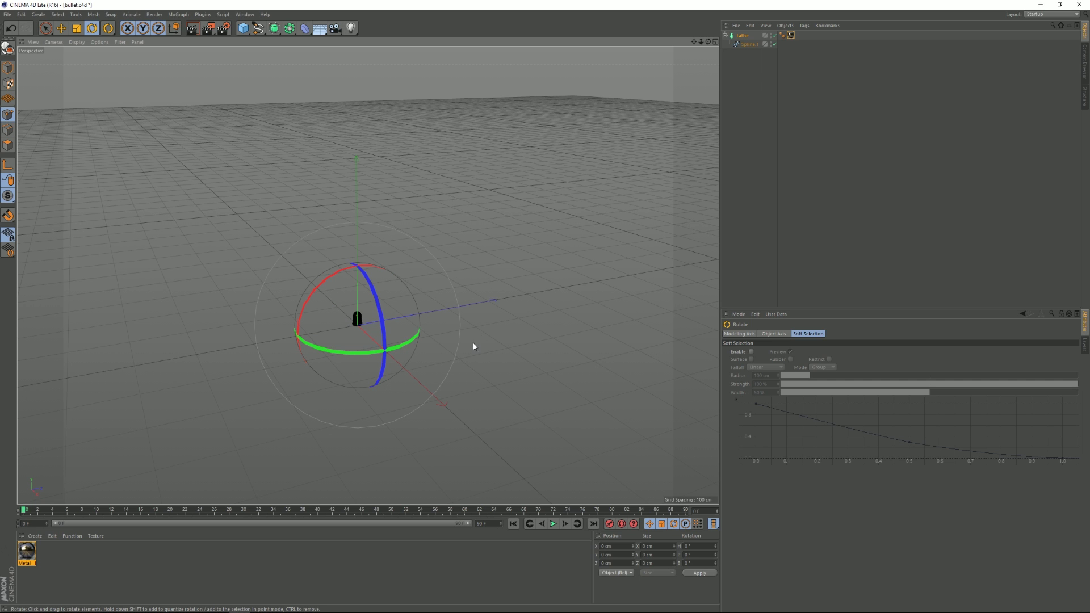
key(ctrl+z)
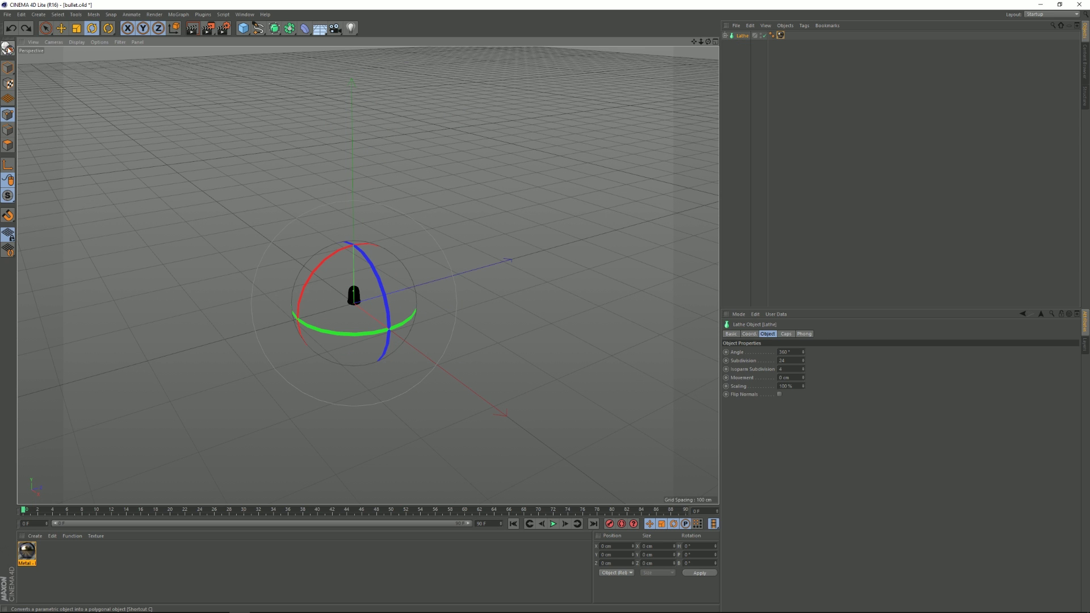
Step: Convert the lathed bullet into an editable polygon object and save the selected object over the existing bullet.c4d file
click(8, 48)
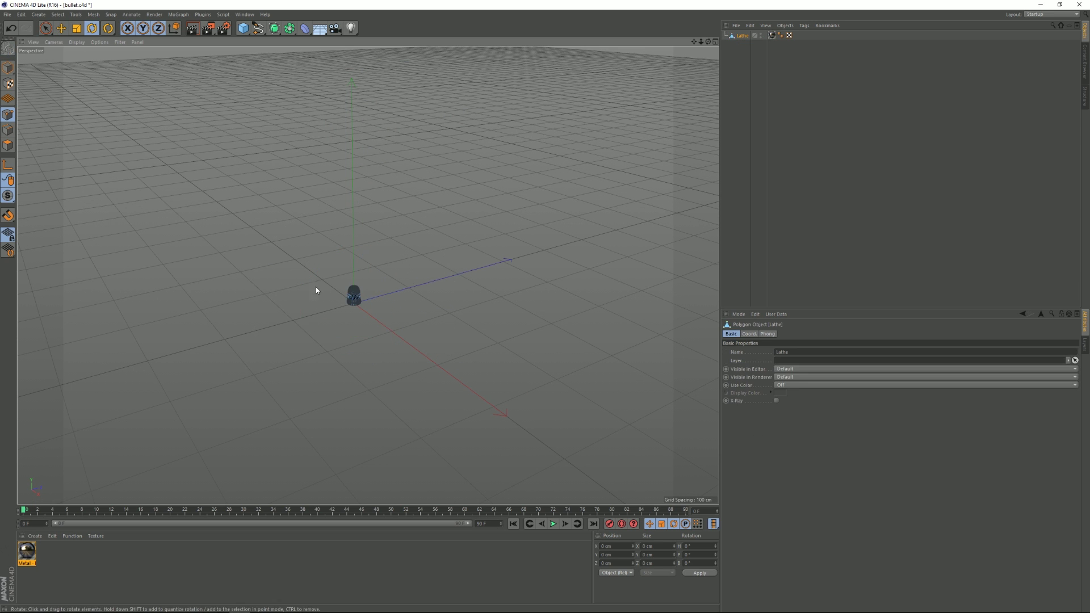
click(354, 295)
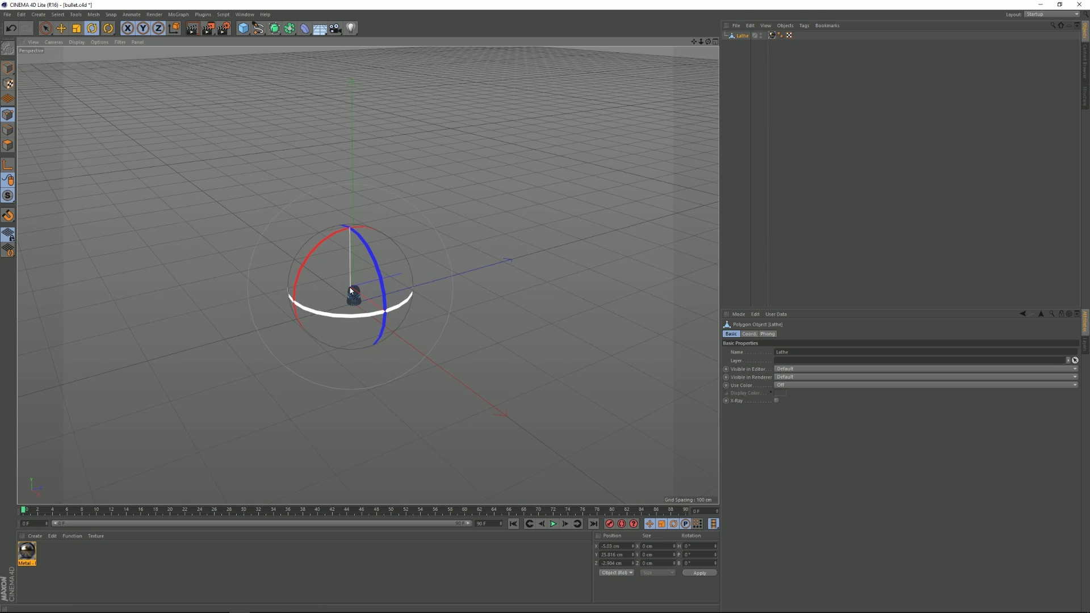
click(9, 15)
mouse_move(67, 153)
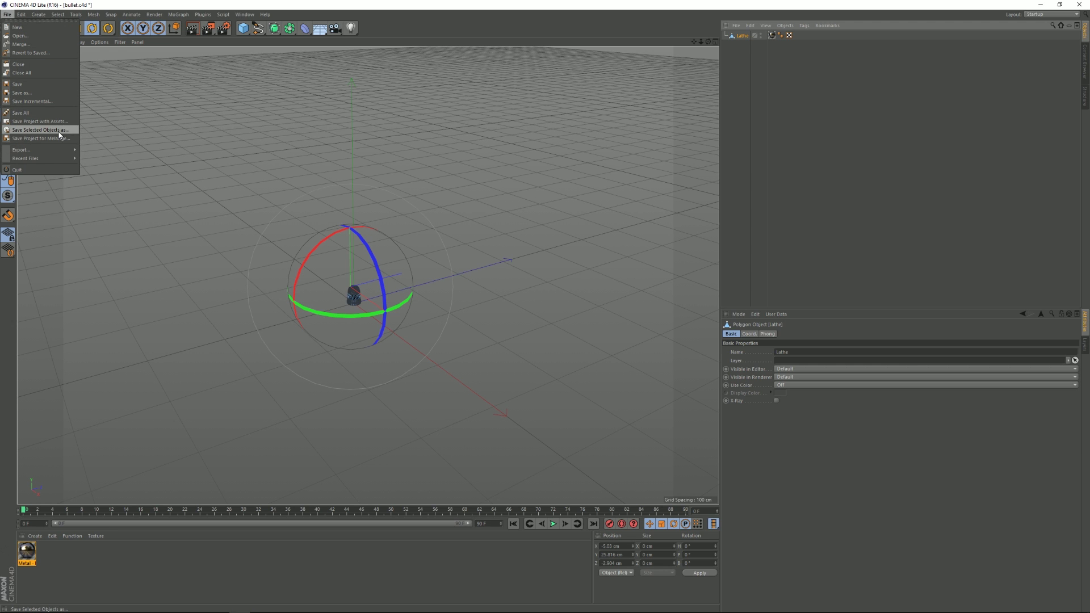
click(55, 130)
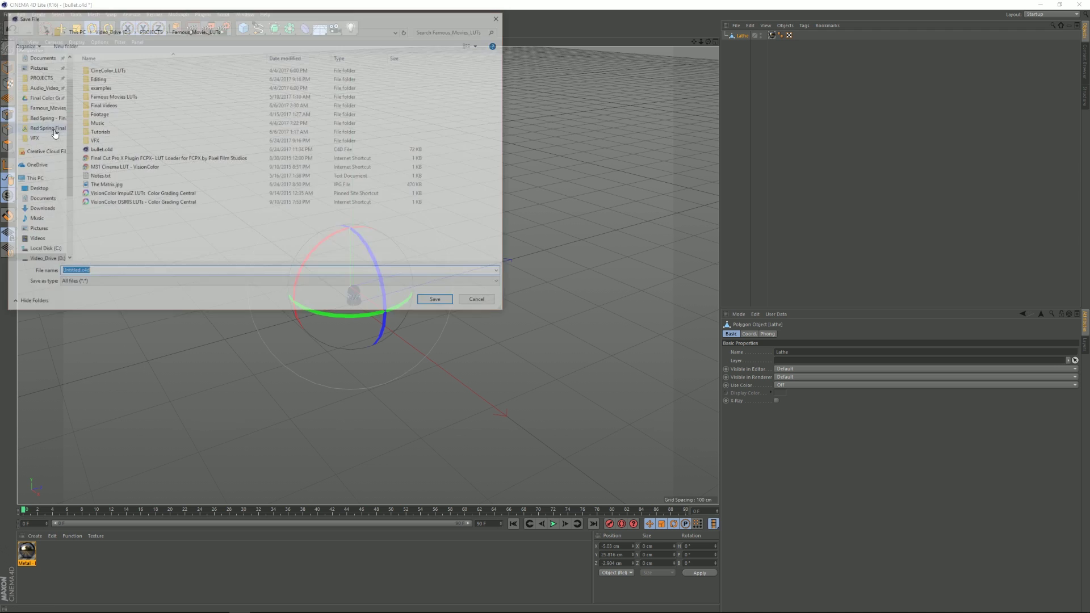
click(242, 283)
click(242, 284)
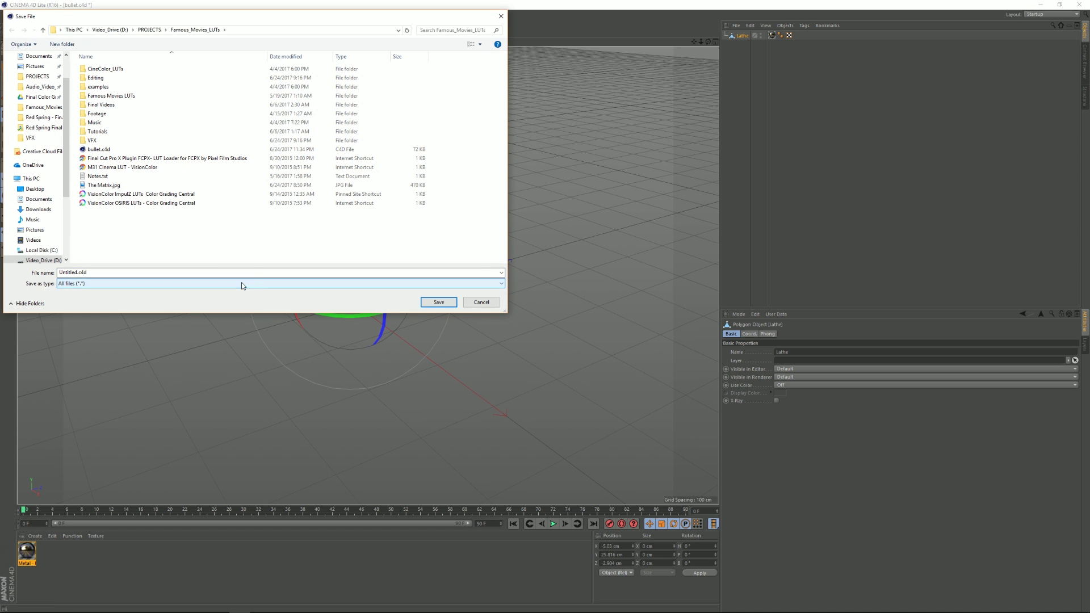
click(99, 149)
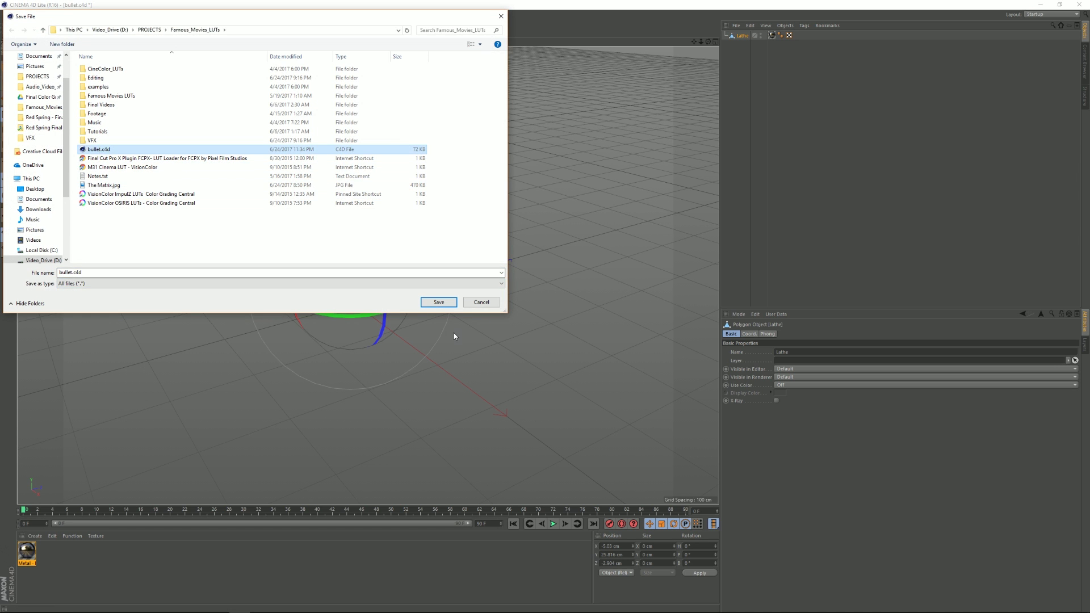
click(439, 302)
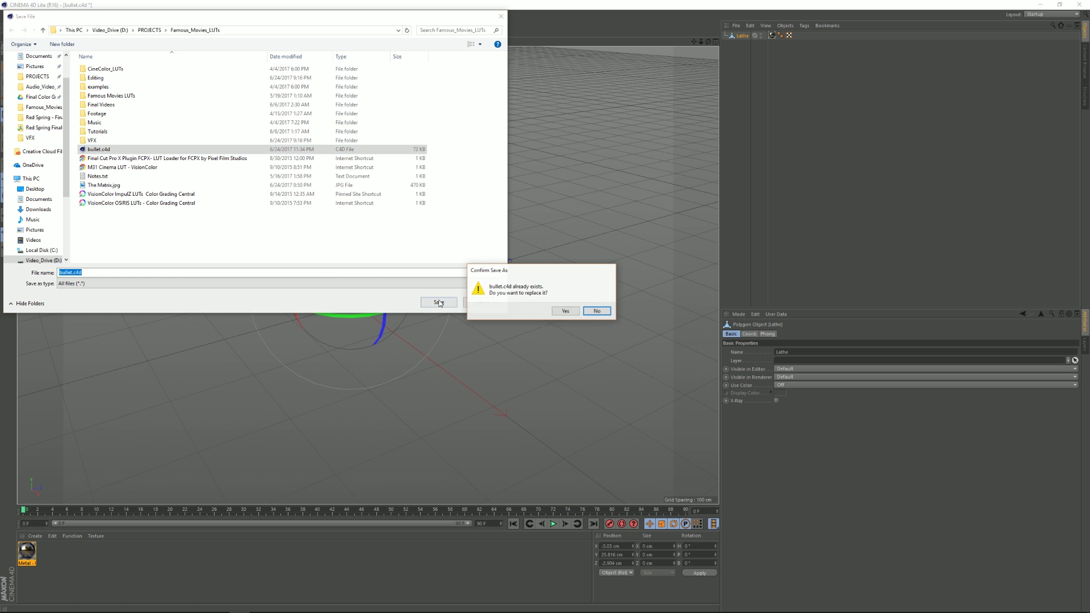
click(563, 315)
Step: Switch to After Effects, hide the bullet.c4d layer and create a black solid named bullet
click(238, 608)
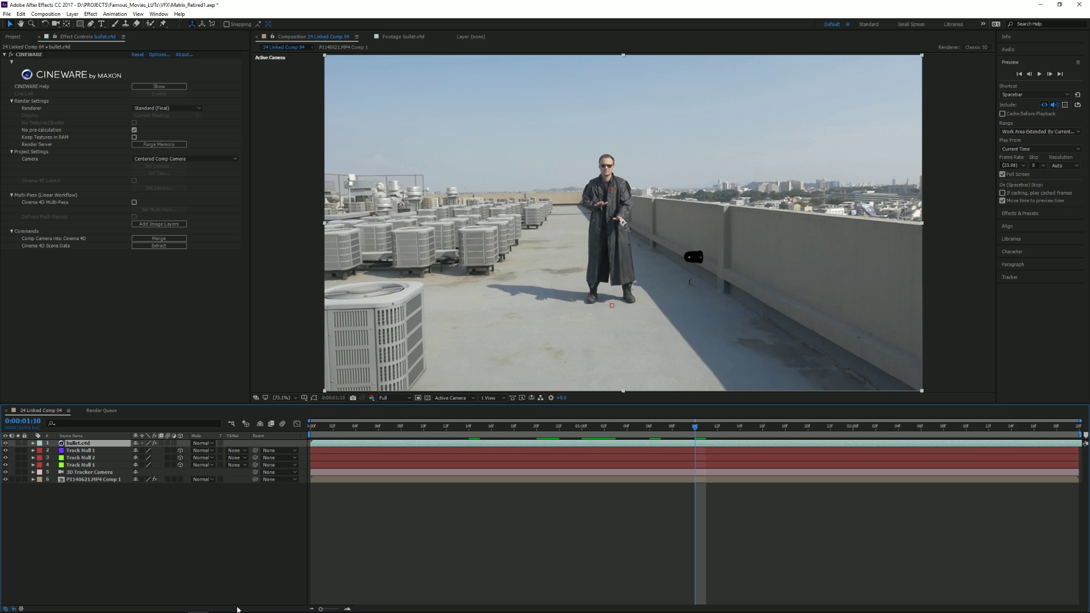
click(6, 444)
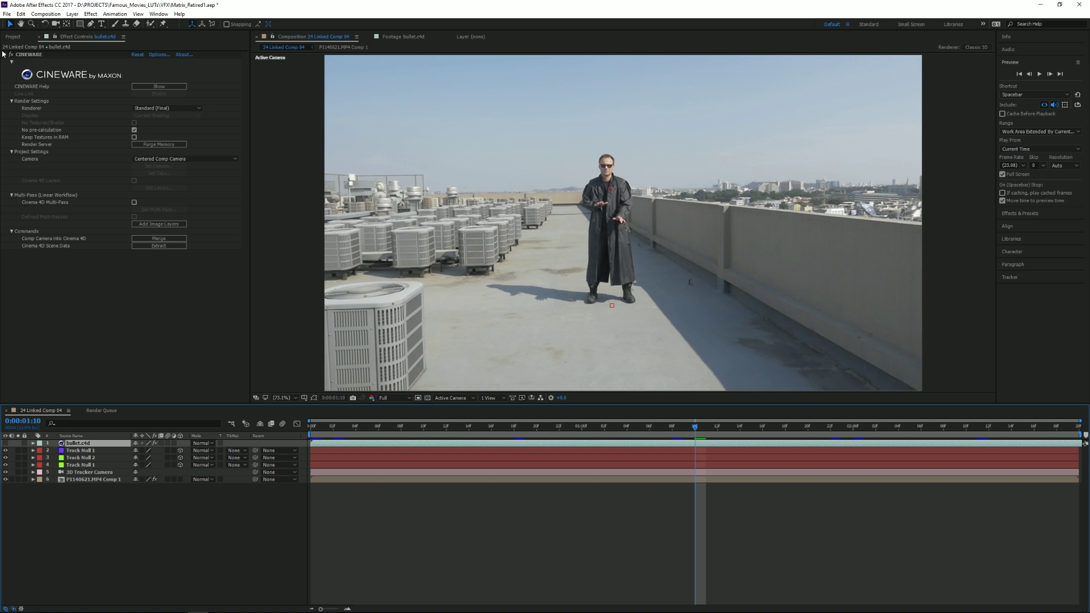
click(72, 13)
mouse_move(83, 30)
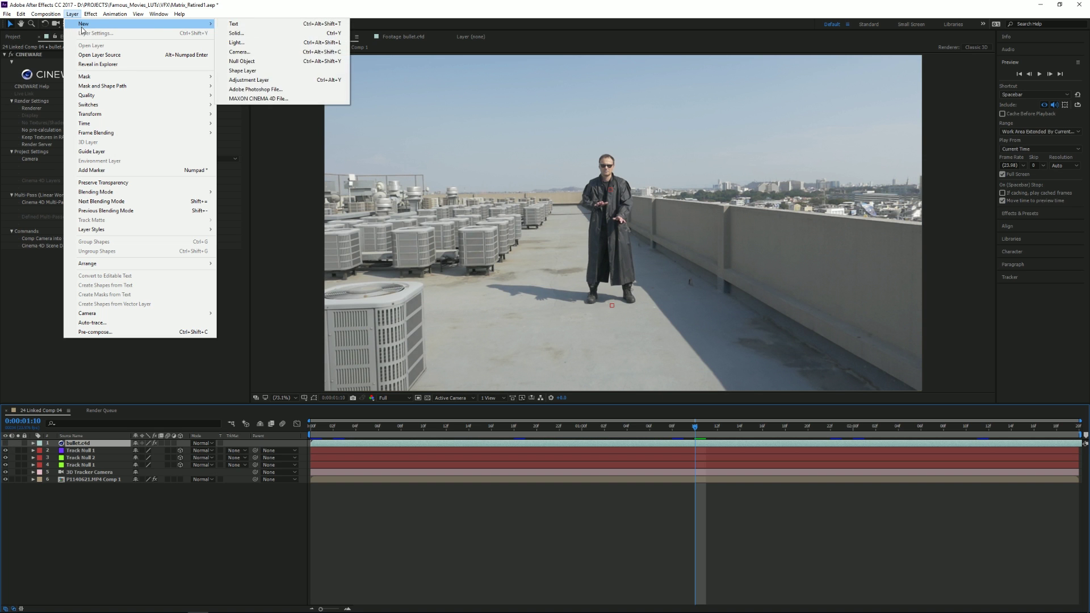
click(236, 33)
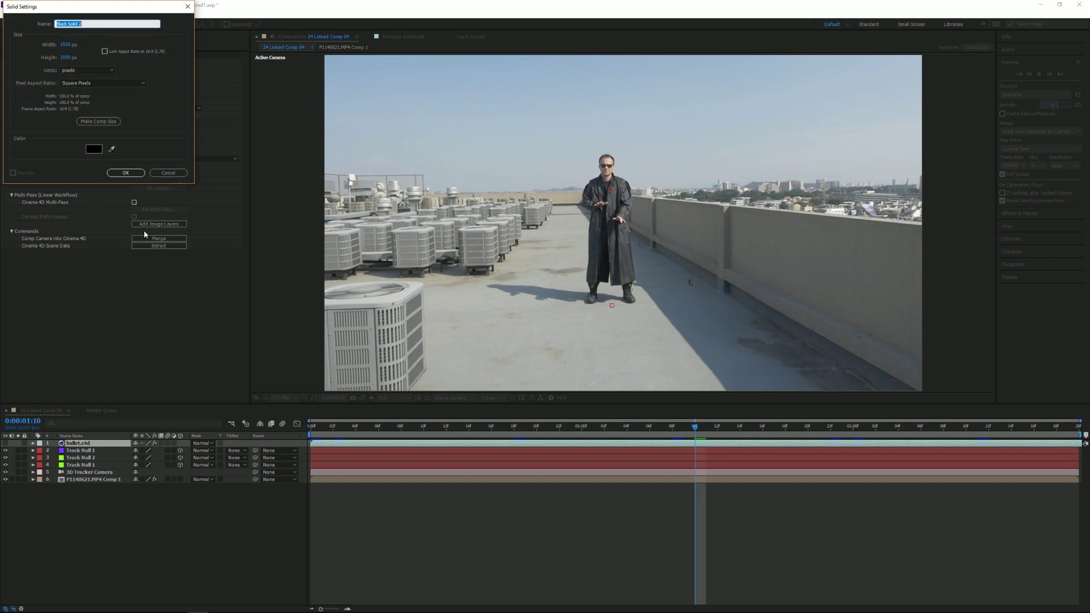
text(bullet)
click(111, 174)
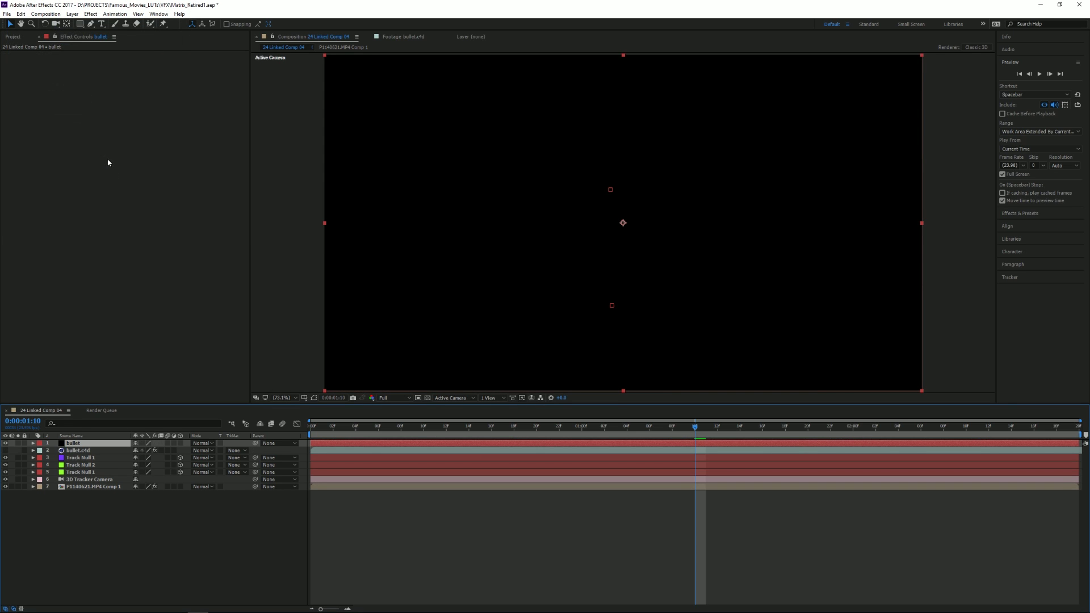
Step: Apply the Video Copilot Element effect to the bullet solid
right_click(93, 132)
mouse_move(165, 437)
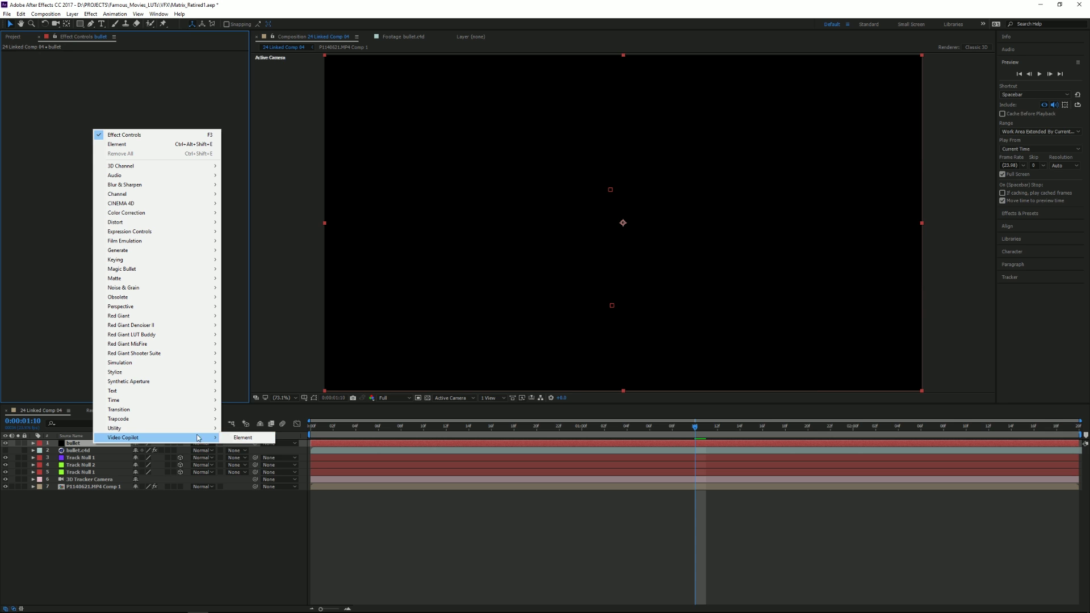
click(243, 440)
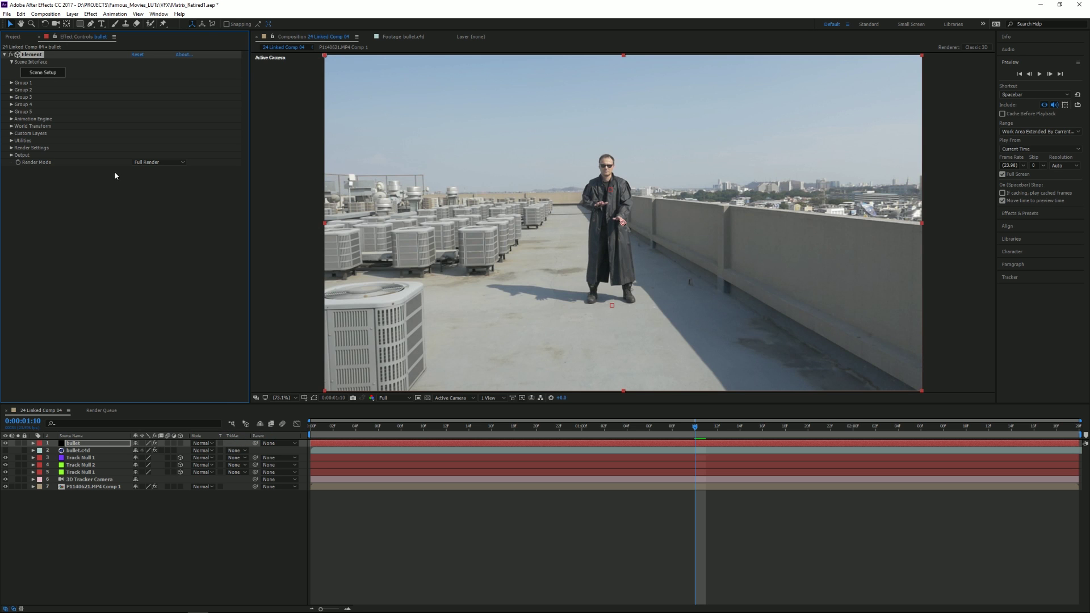
Step: Import bullet.c4d into Element's Scene Setup with Use Auto-Normals and Invert Normals toggled on
click(34, 73)
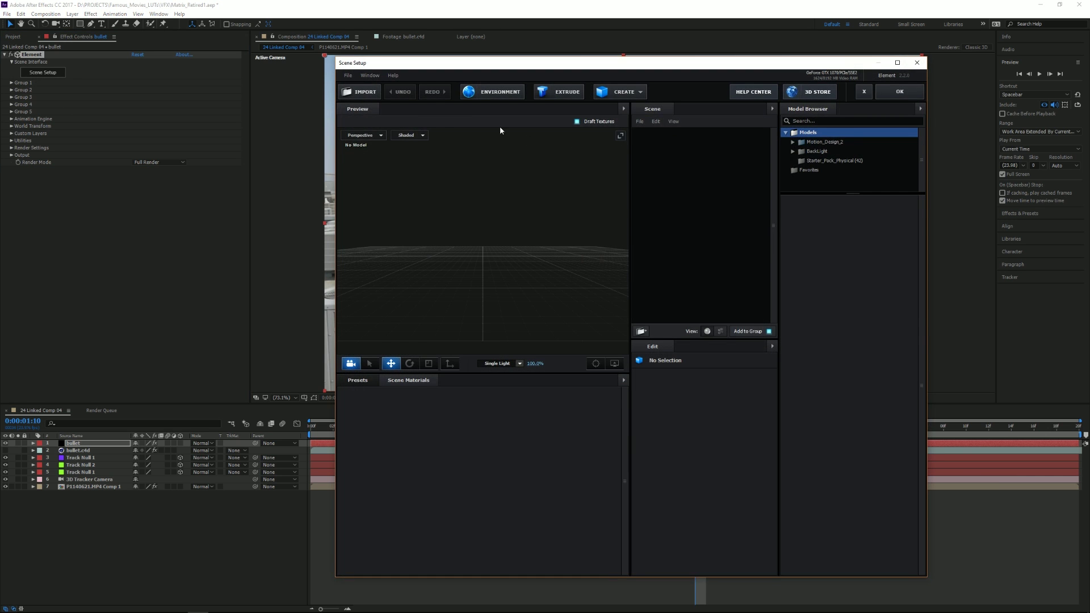
drag(511, 215, 470, 246)
click(362, 92)
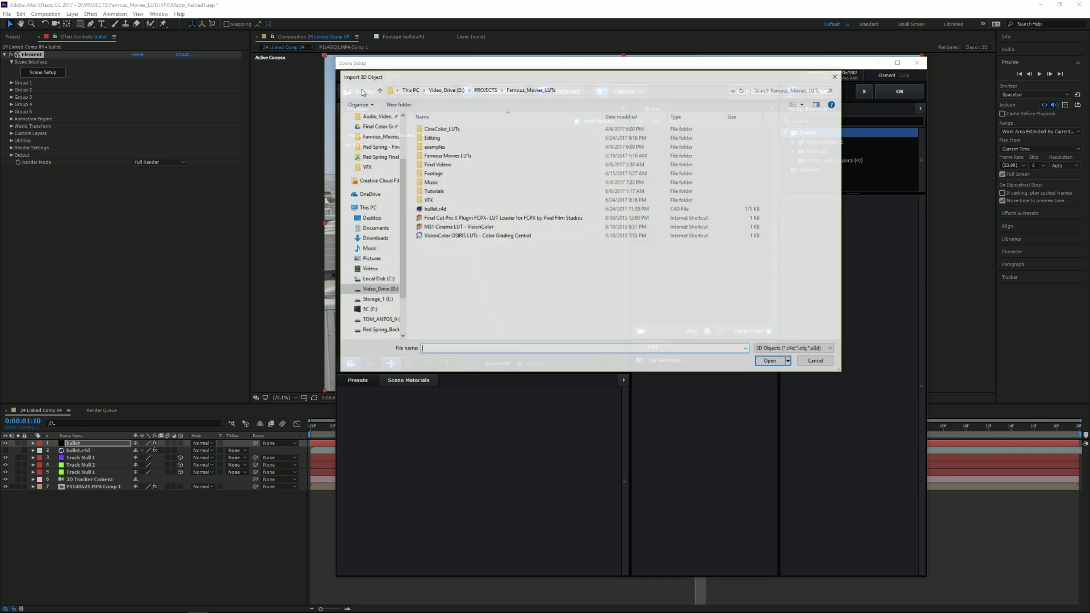
double_click(432, 210)
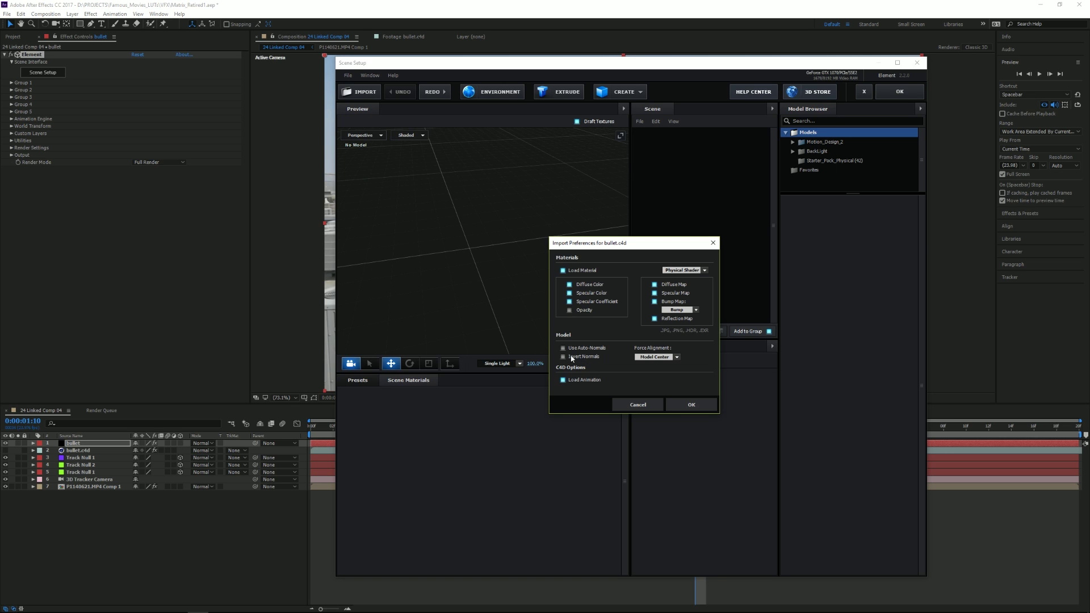
click(563, 348)
click(564, 357)
click(691, 406)
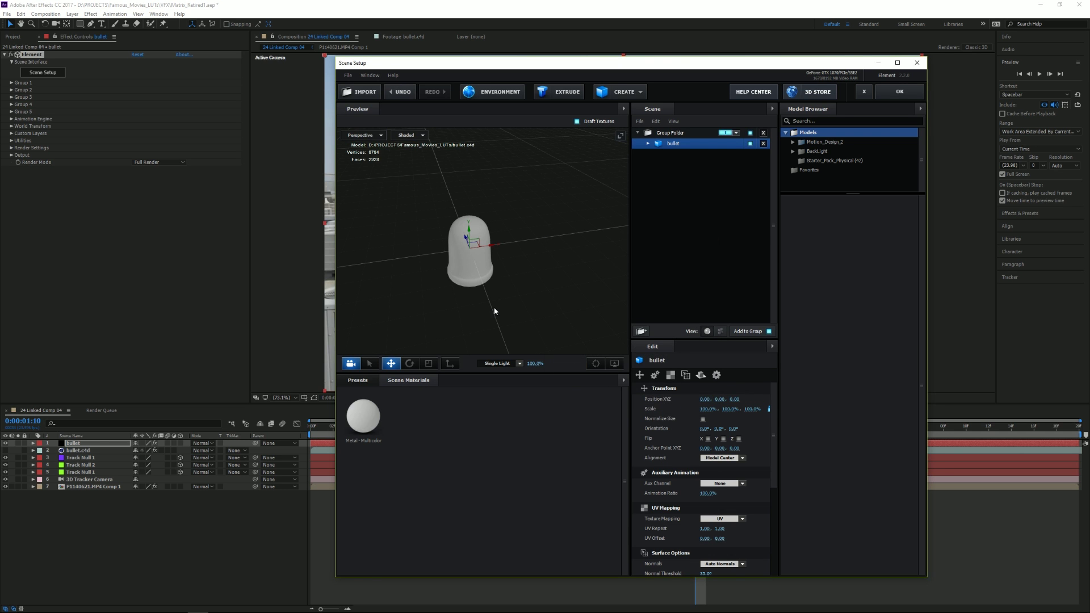
Step: Apply a clean light metal material from the Pro_Shaders_2 Metal presets to the bullet model and accept the scene setup
drag(485, 291, 461, 278)
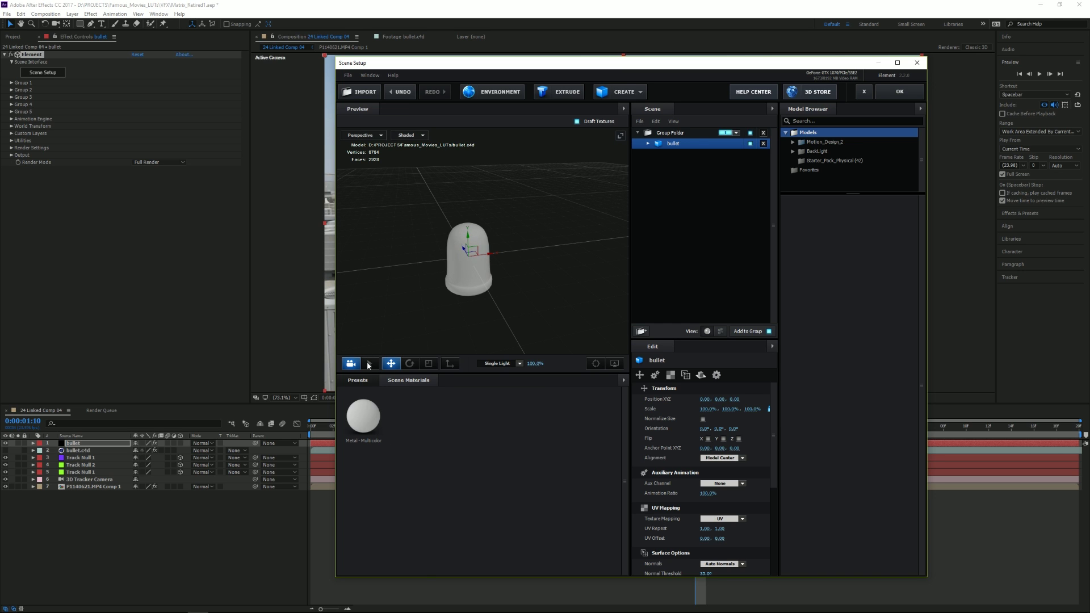
click(358, 380)
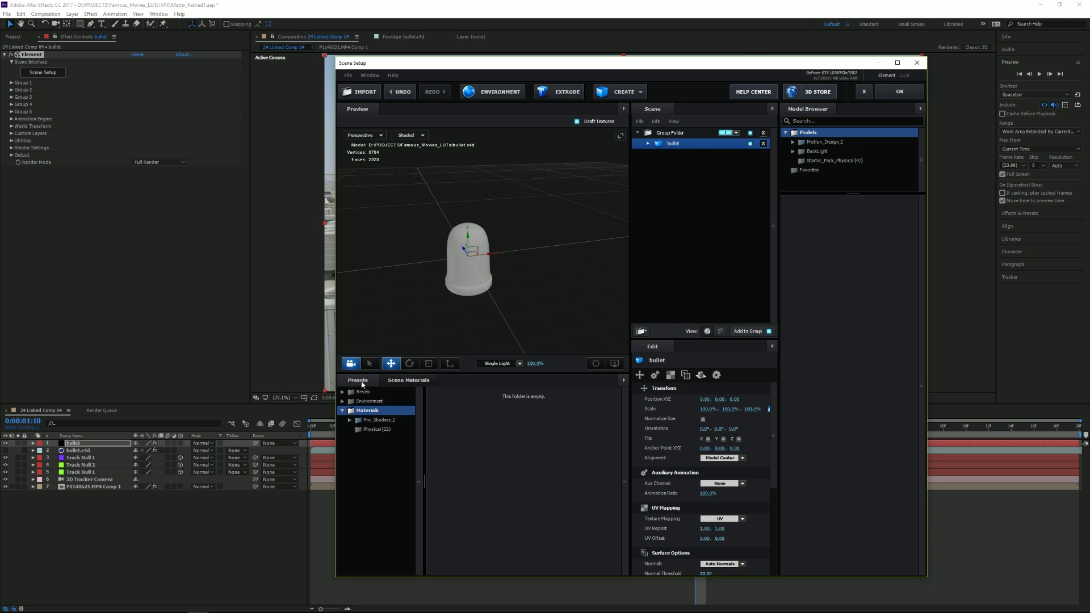
double_click(372, 420)
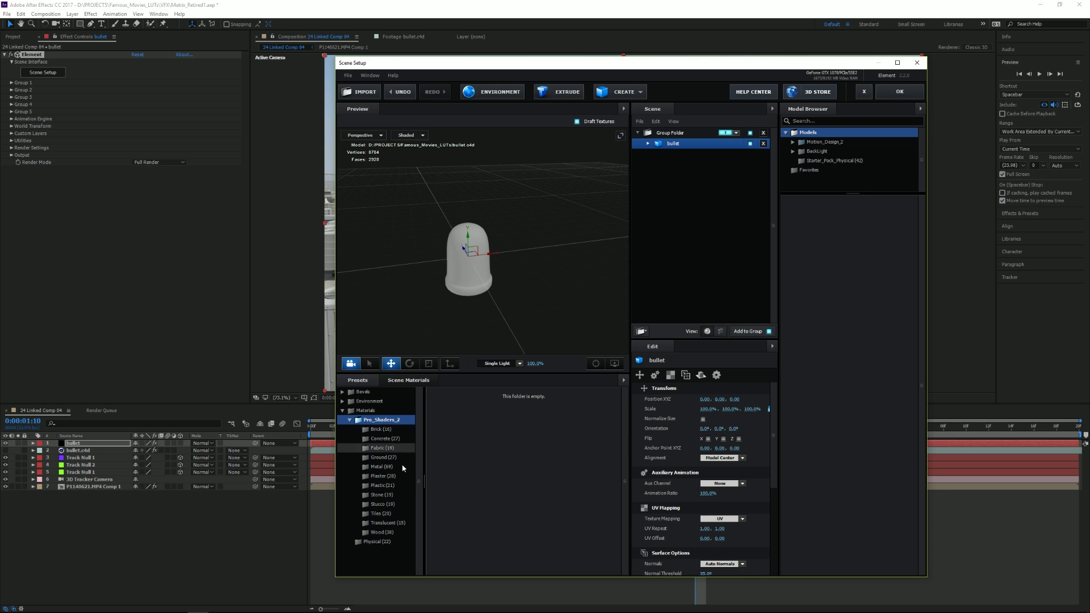
click(381, 468)
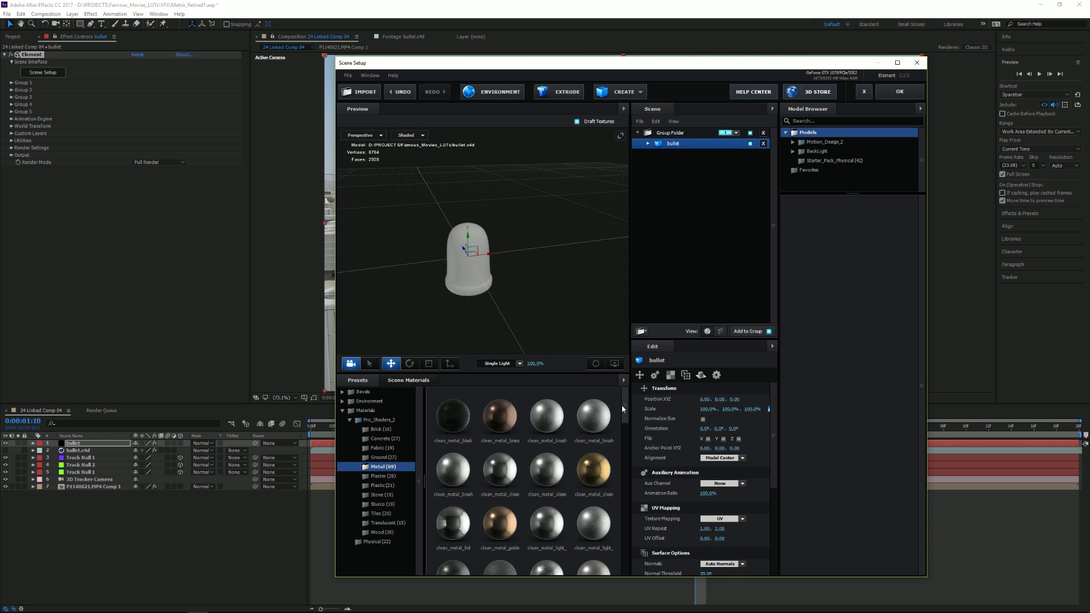
scroll(579, 454, down, 2)
drag(546, 492, 472, 275)
drag(534, 315, 490, 299)
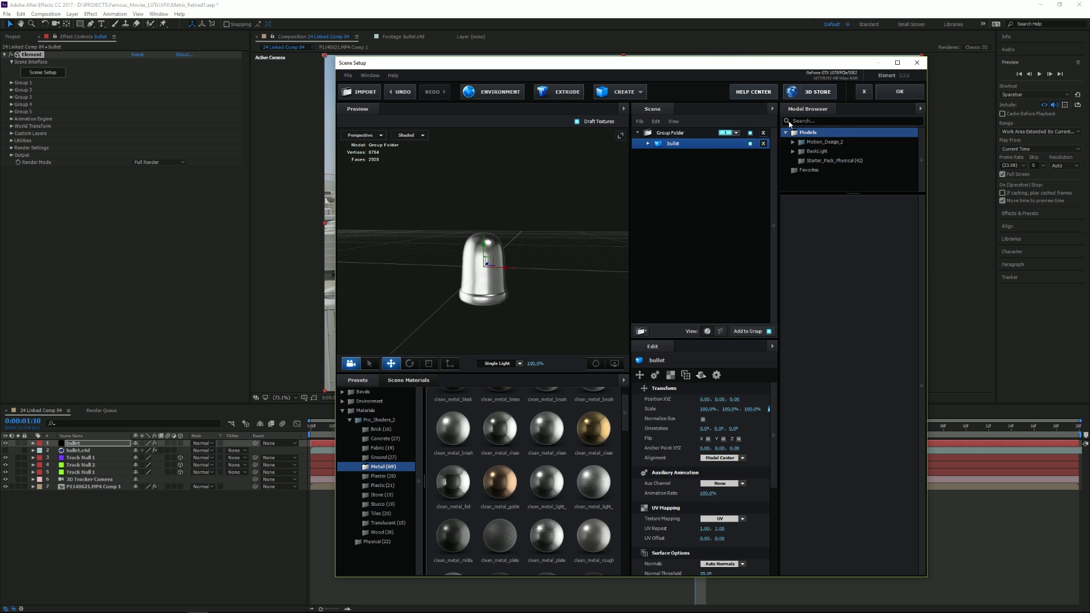
click(893, 93)
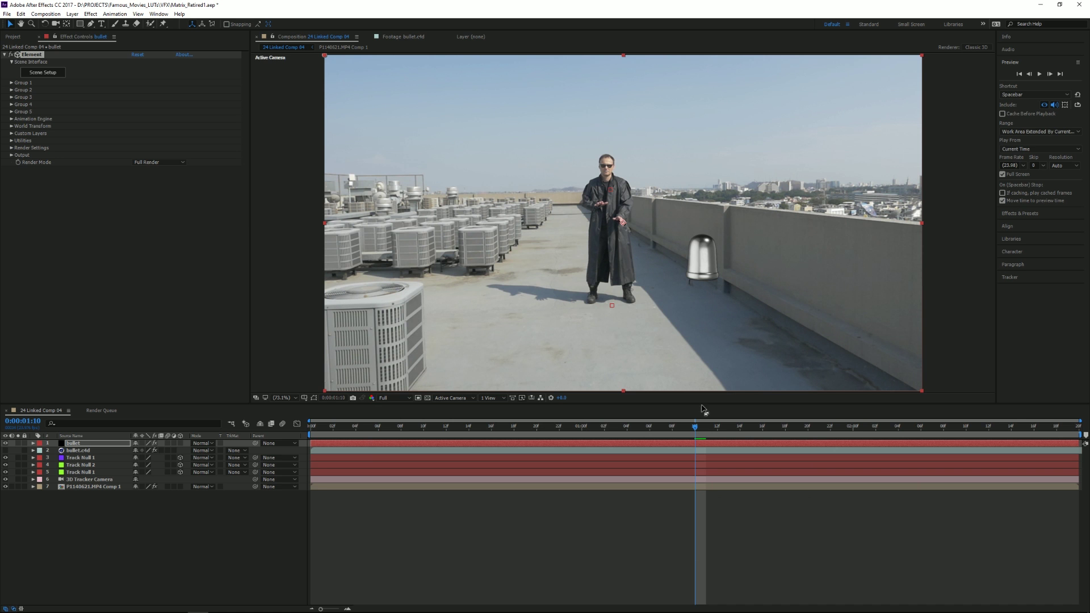
Step: Preview and scrub the composition to check how the Element bullet tracks with the footage, and return to 0:00:00:00
click(697, 429)
mouse_move(715, 430)
mouse_down()
mouse_move(800, 440)
mouse_move(412, 429)
mouse_up()
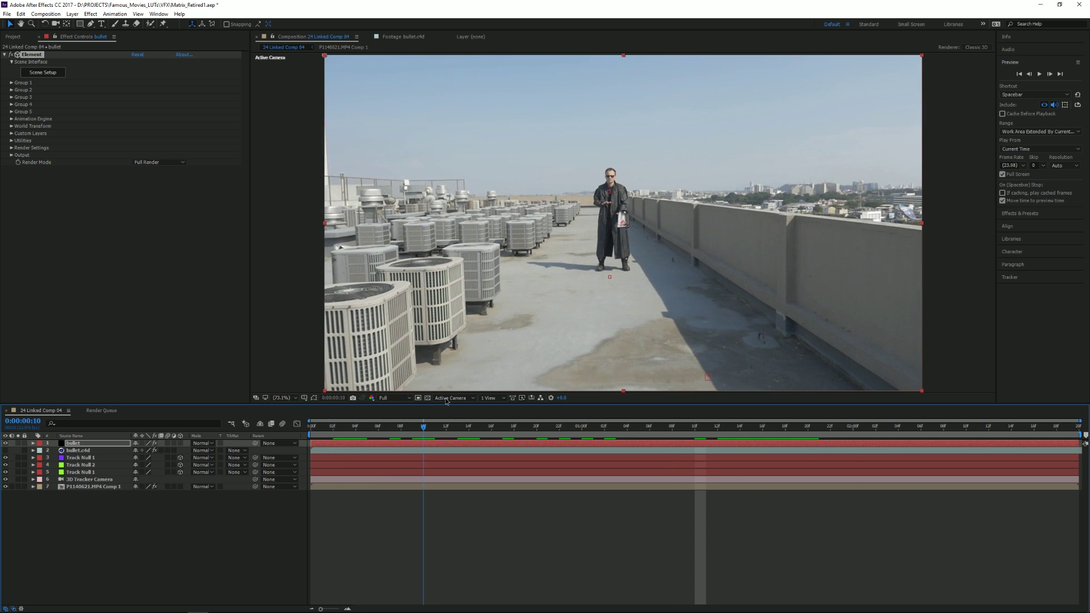
key(space)
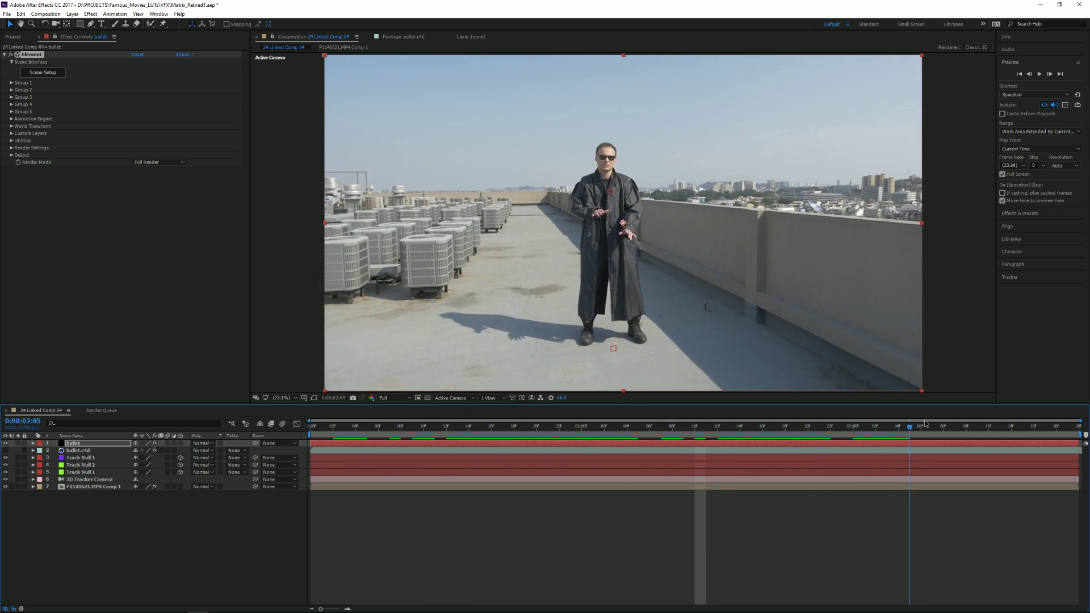
drag(670, 427, 785, 421)
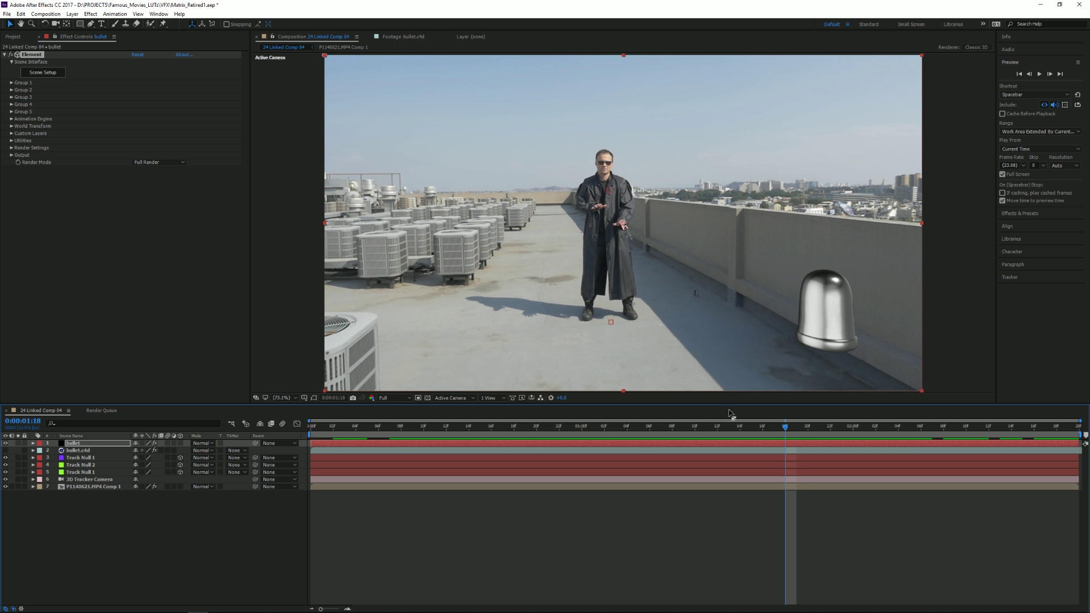
drag(814, 432, 269, 416)
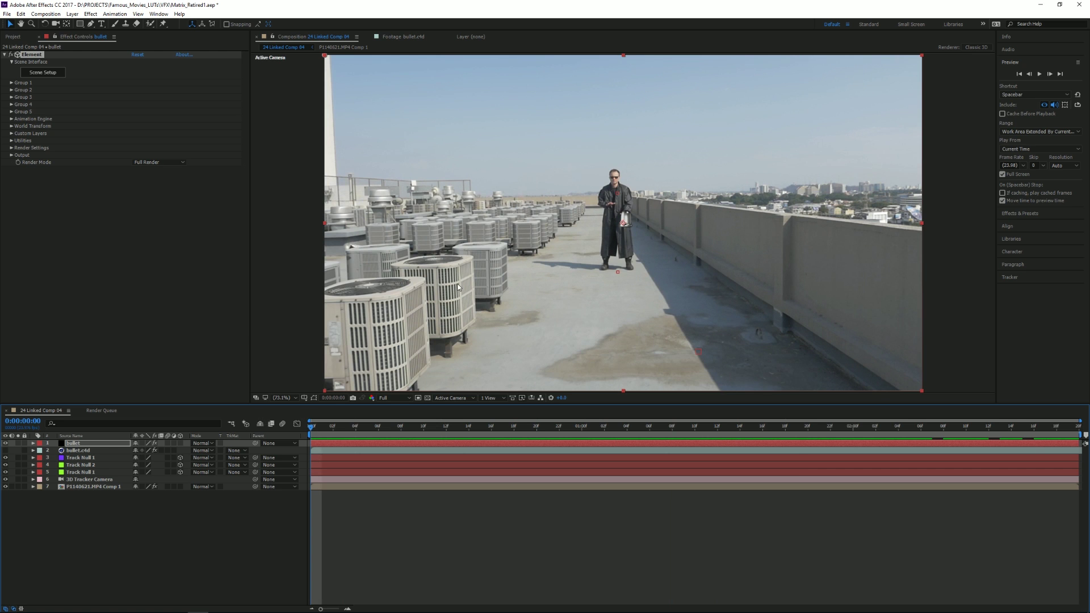
click(74, 14)
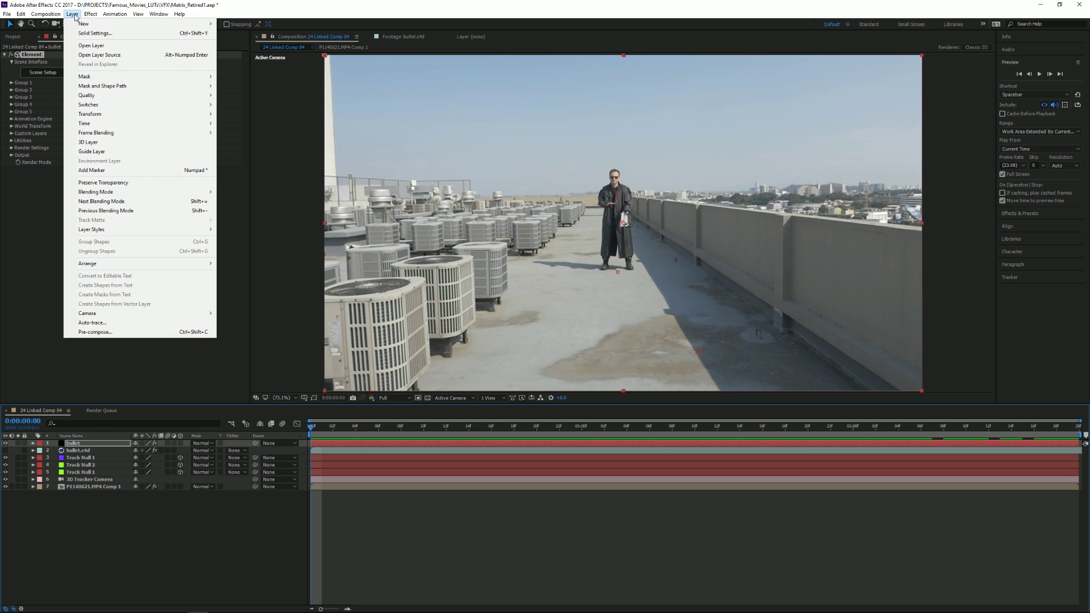
mouse_move(85, 25)
click(53, 294)
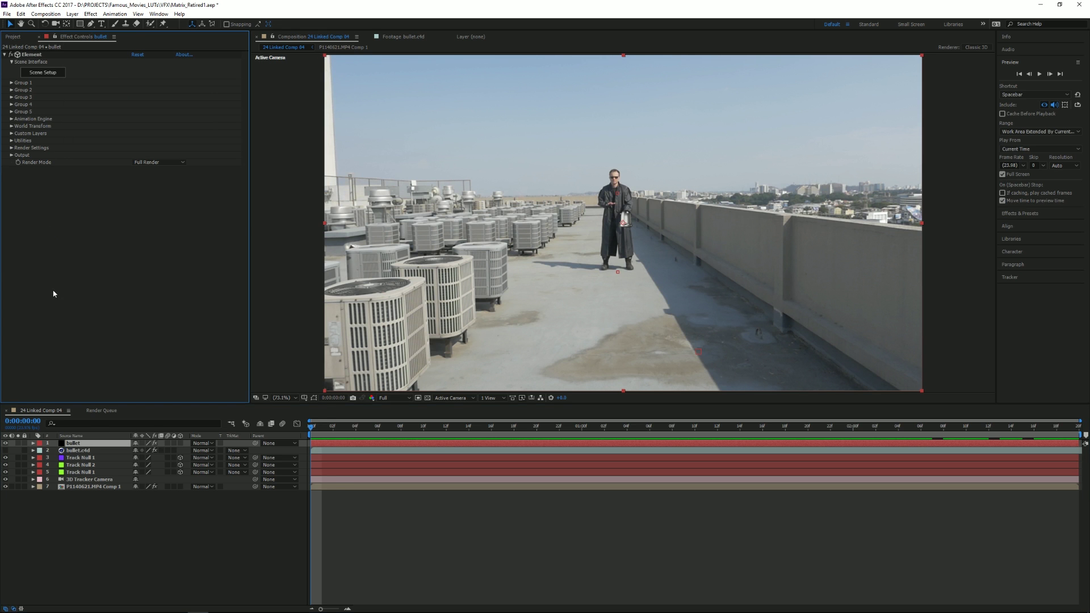
Step: Select the track nulls in turn to check where each one sits in the shot, trying a small move of the bullet solid
click(85, 457)
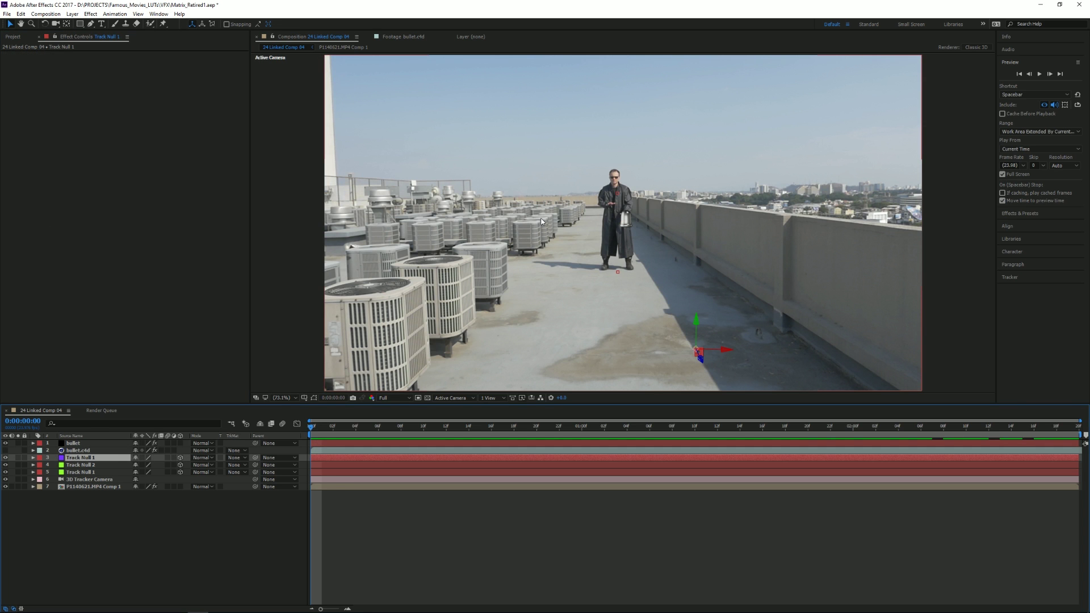
click(619, 196)
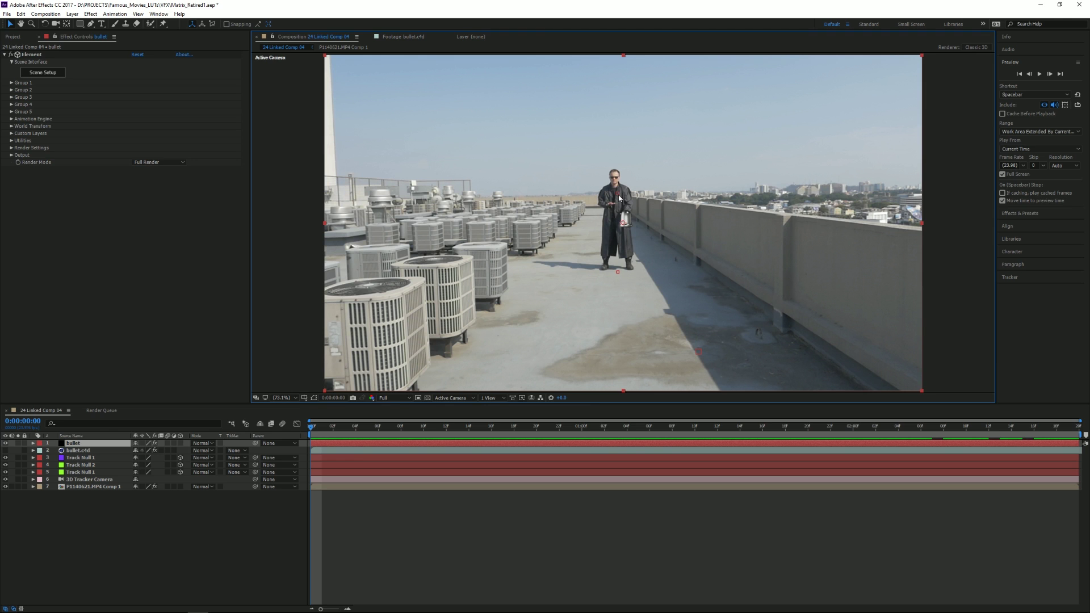
drag(617, 197, 628, 206)
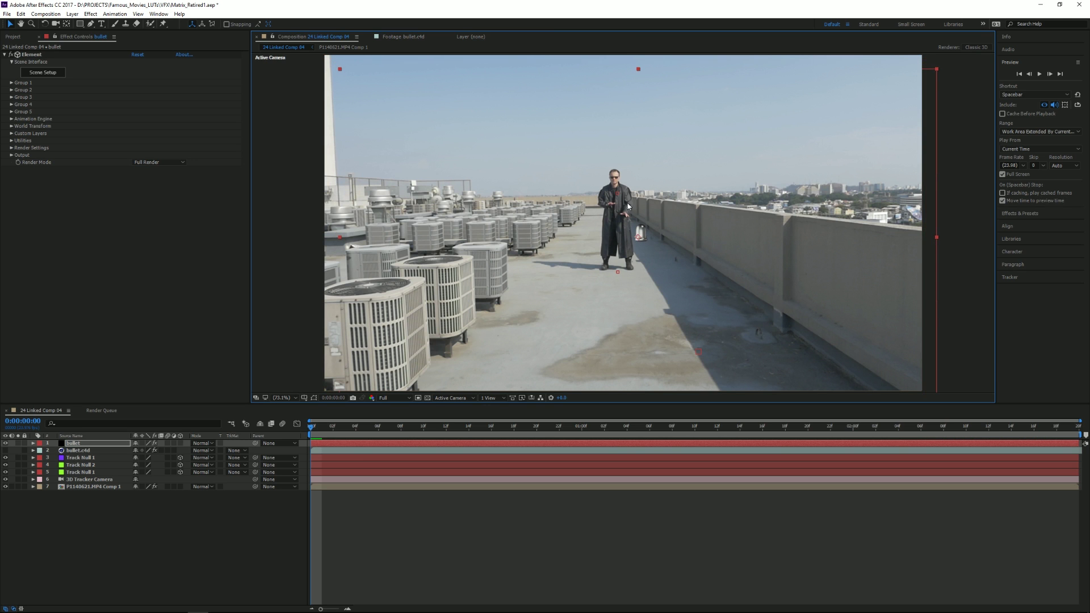
click(81, 473)
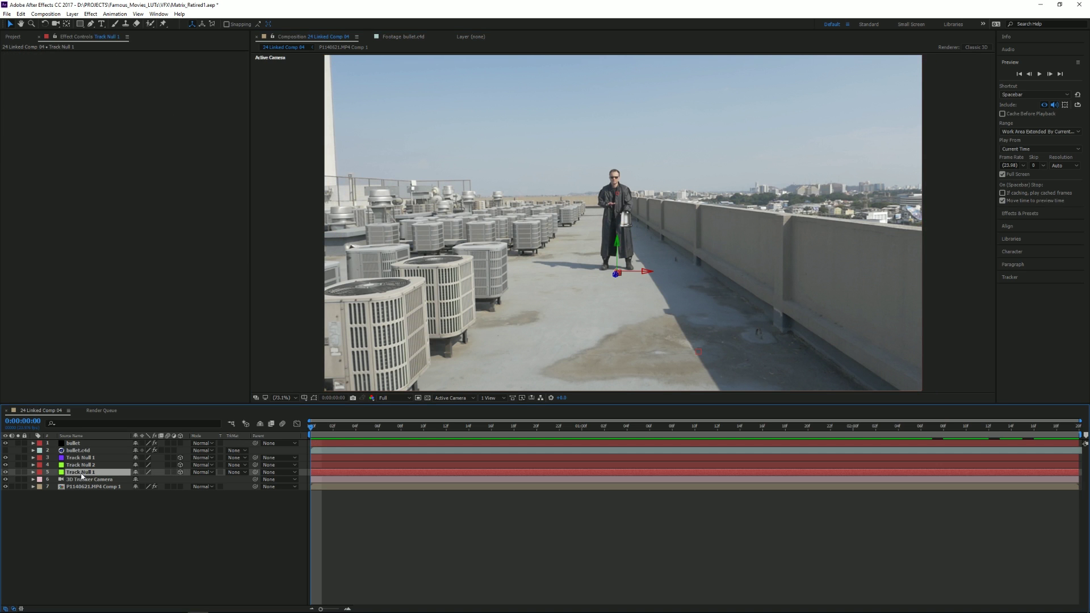
click(81, 465)
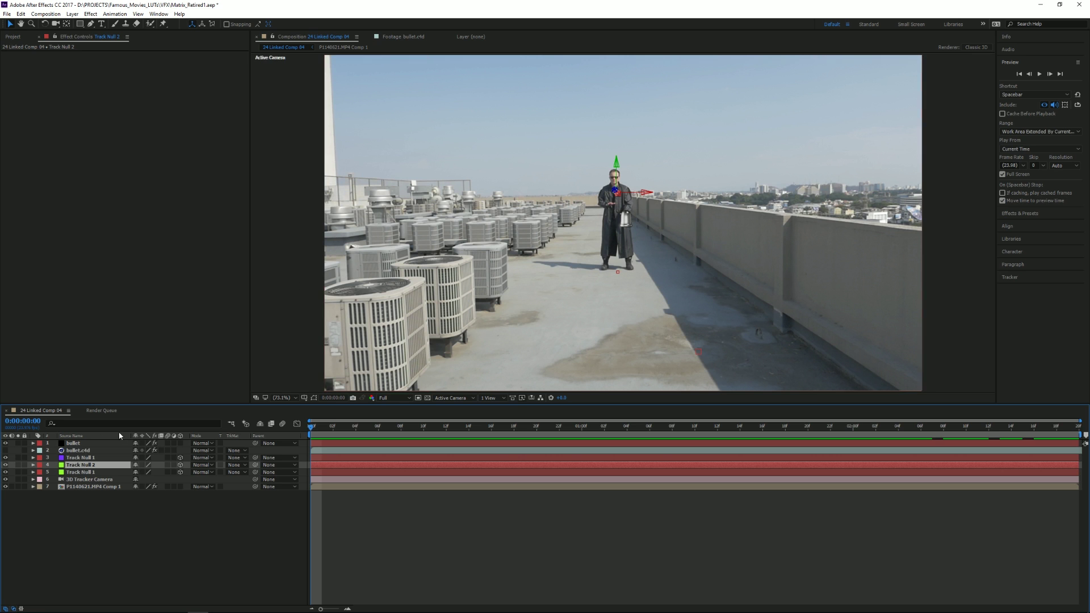
Step: Duplicate the selected Track Null 2 layer and rename the copy Bullet NULL
key(ctrl+d)
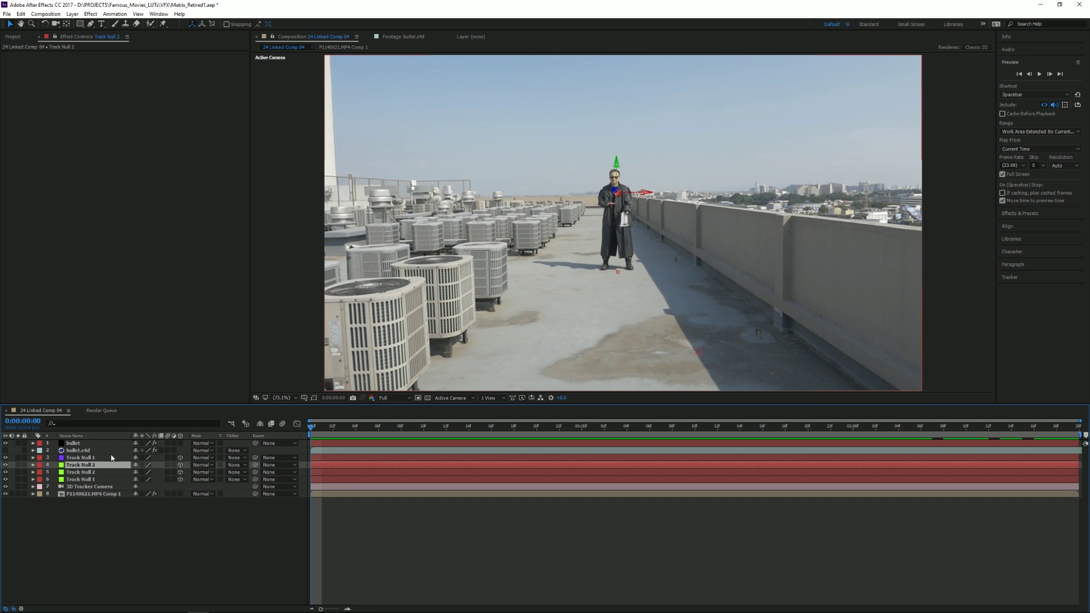
right_click(77, 470)
click(96, 463)
text(Bullet NULL)
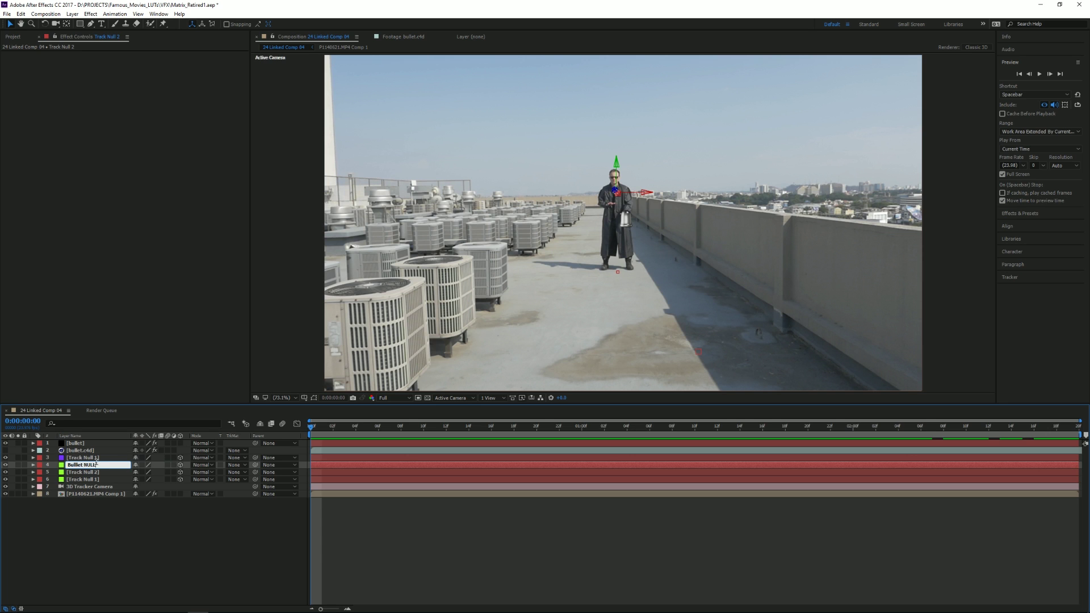
key(Return)
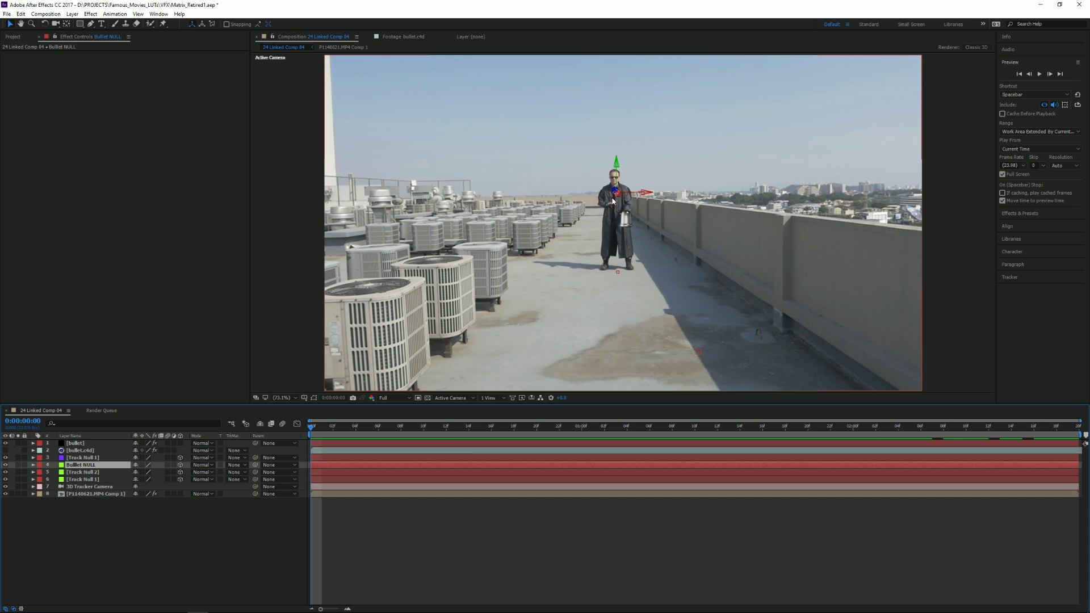
Step: At 0:00:02:19, reposition Bullet NULL in the air just beside the actor's head
key(space)
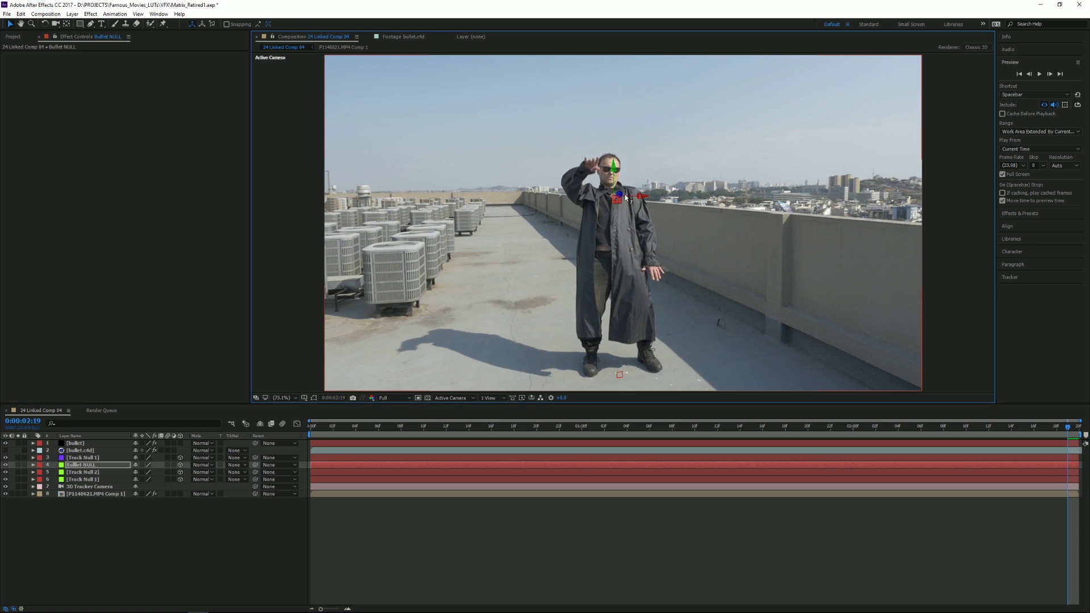
drag(620, 197, 635, 131)
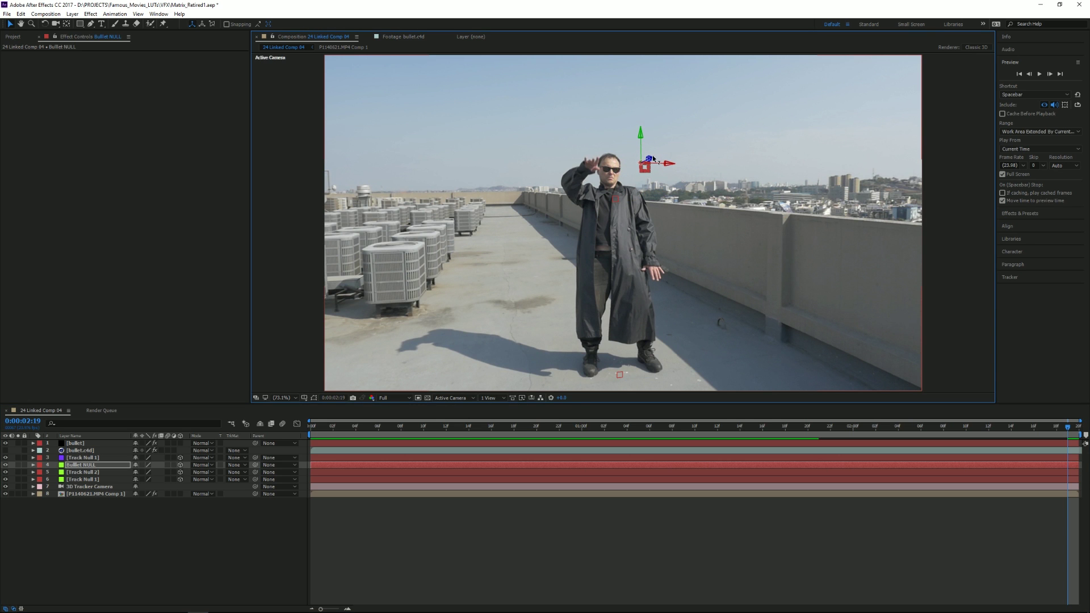
drag(647, 155, 629, 166)
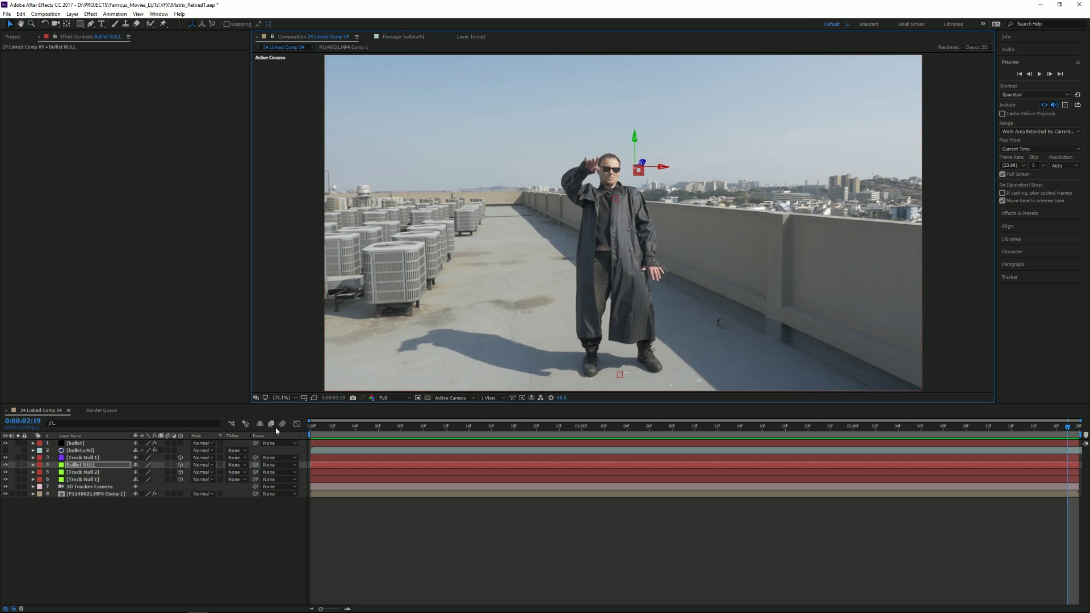
Step: Place the Bullet NULL layer directly below the bullet solid and set a Position keyframe on it at 0:00:02:19
drag(64, 466, 43, 456)
click(32, 450)
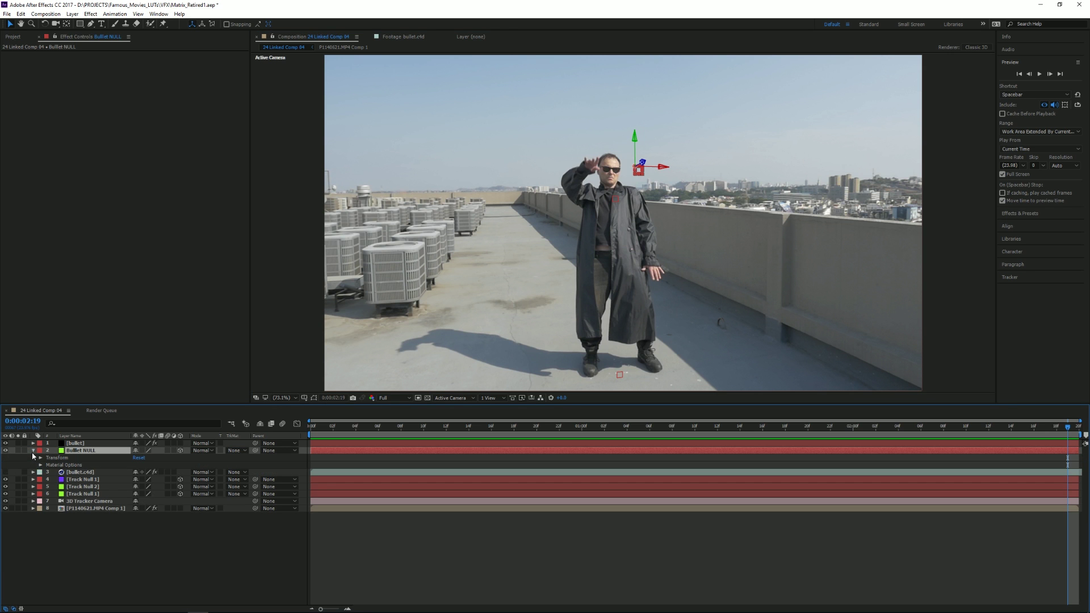
click(40, 458)
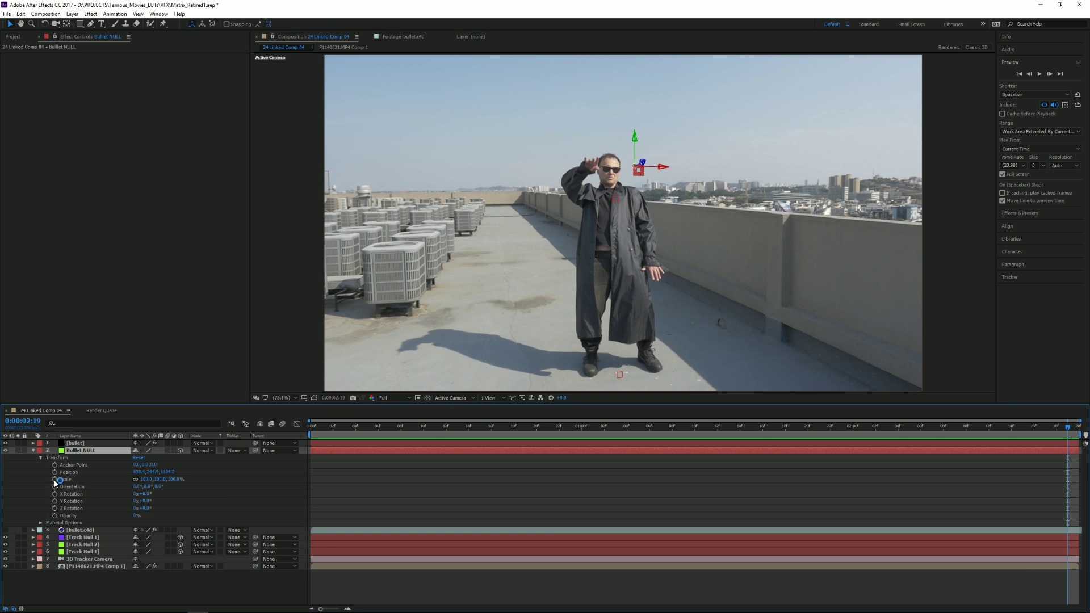
click(55, 473)
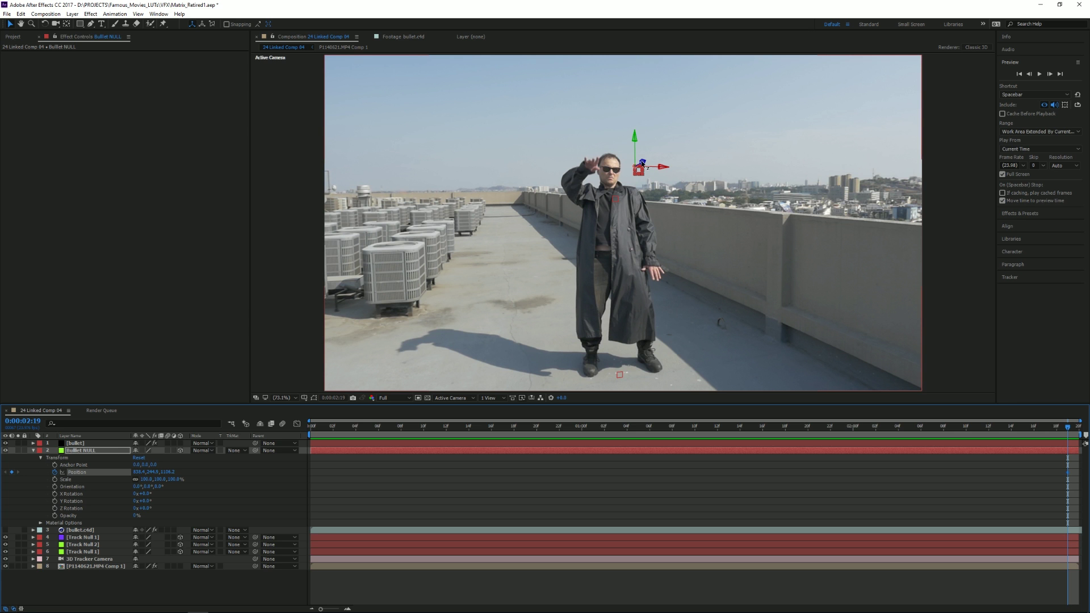
Step: At 0:00:00:00, move Bullet NULL up out of frame and toward the camera to keyframe its starting position
drag(336, 427, 311, 427)
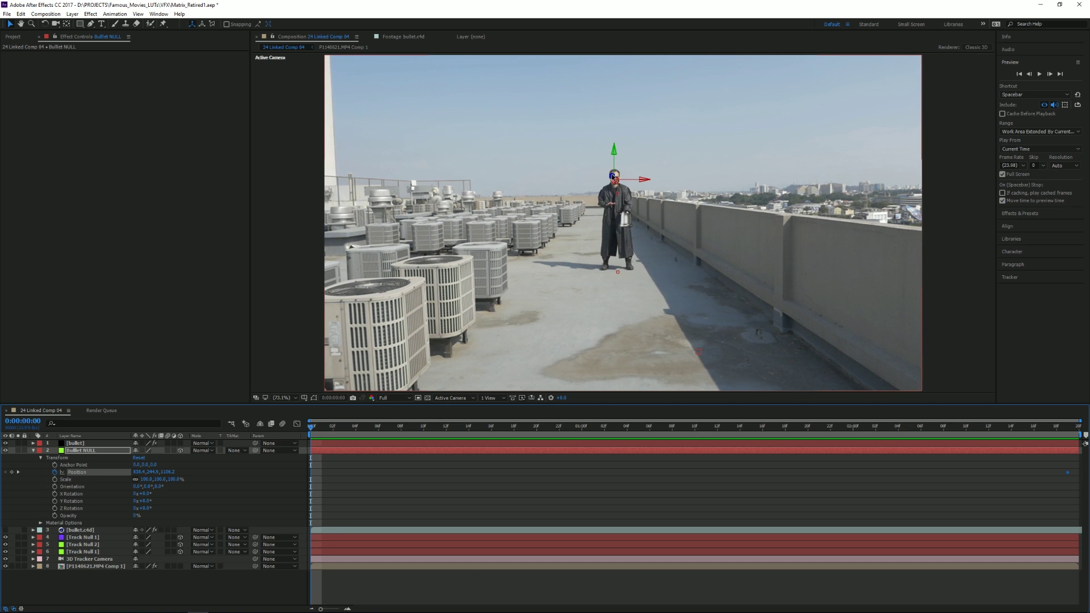
drag(615, 178, 606, 5)
drag(564, 79, 918, 38)
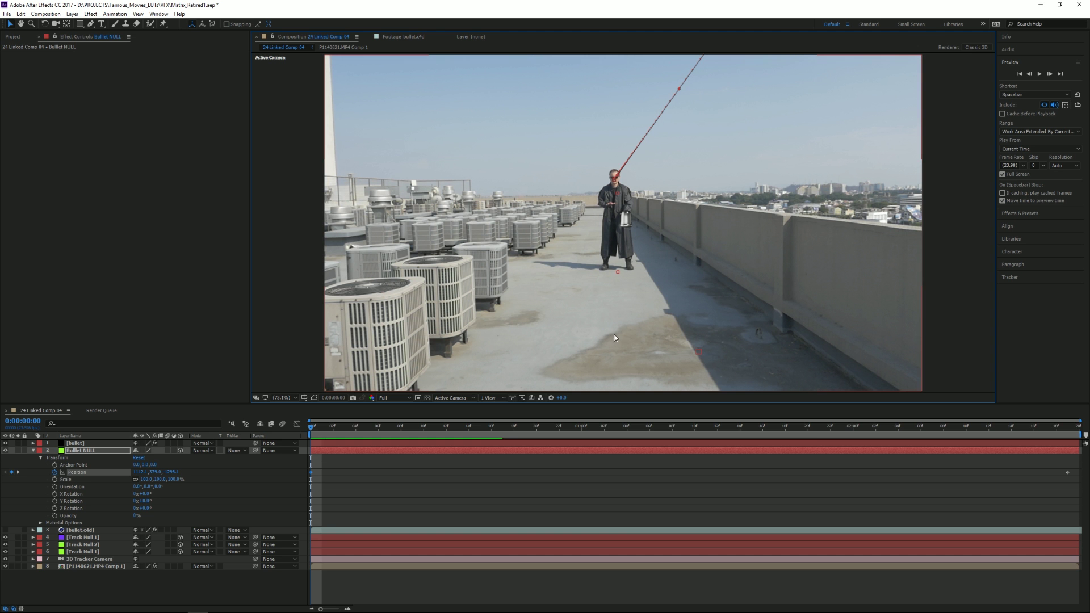
drag(312, 429, 256, 414)
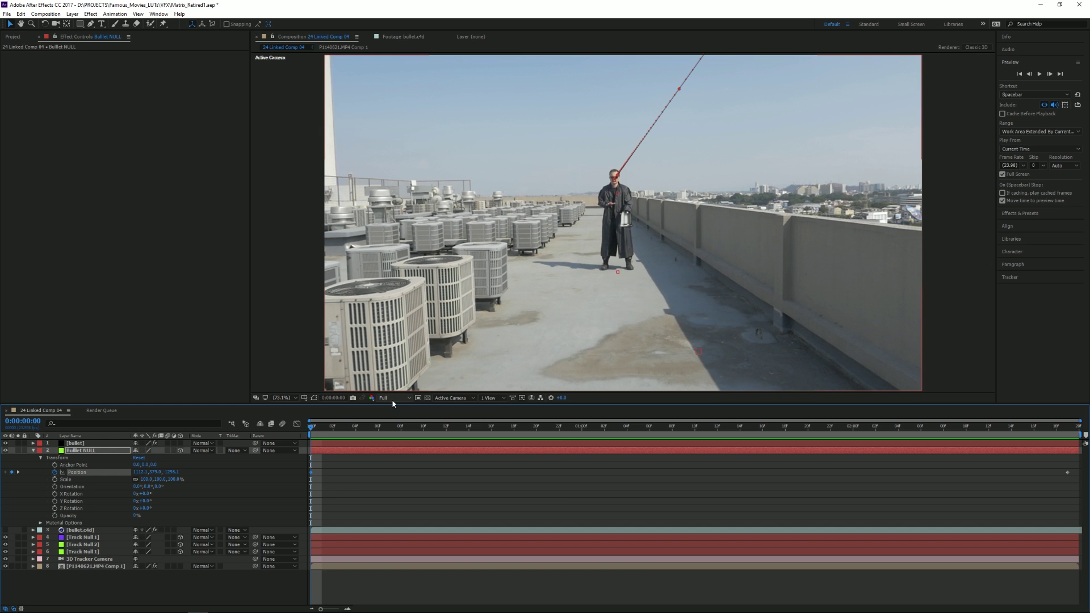
Step: Switch to 2 Views - Horizontal and shift Bullet NULL's starting position slightly away from the camera in the Top view
click(490, 398)
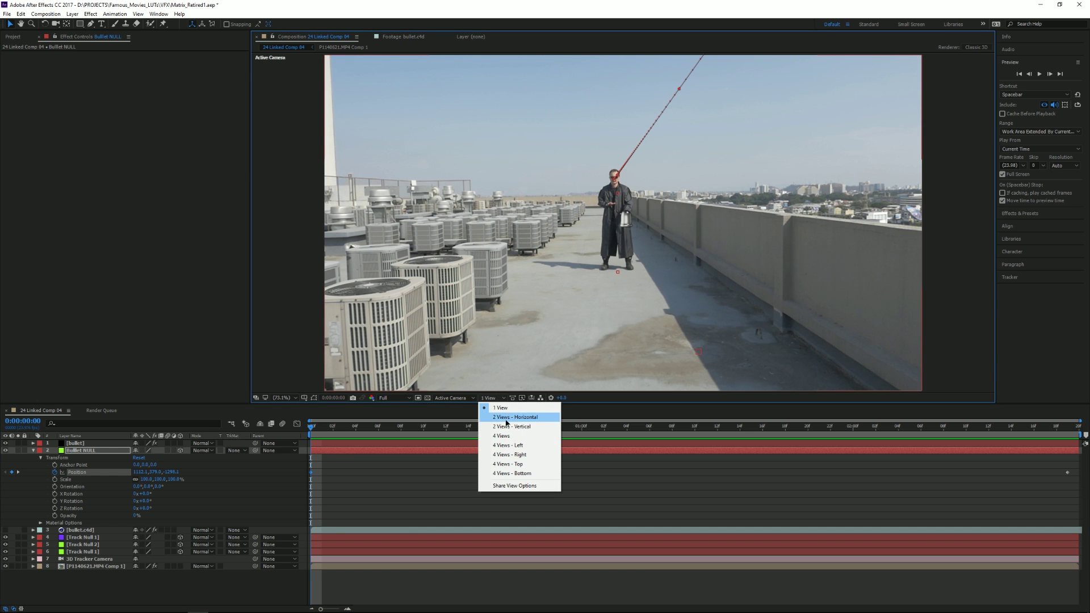
click(507, 423)
key(h)
drag(587, 329, 526, 204)
key(v)
key(period)
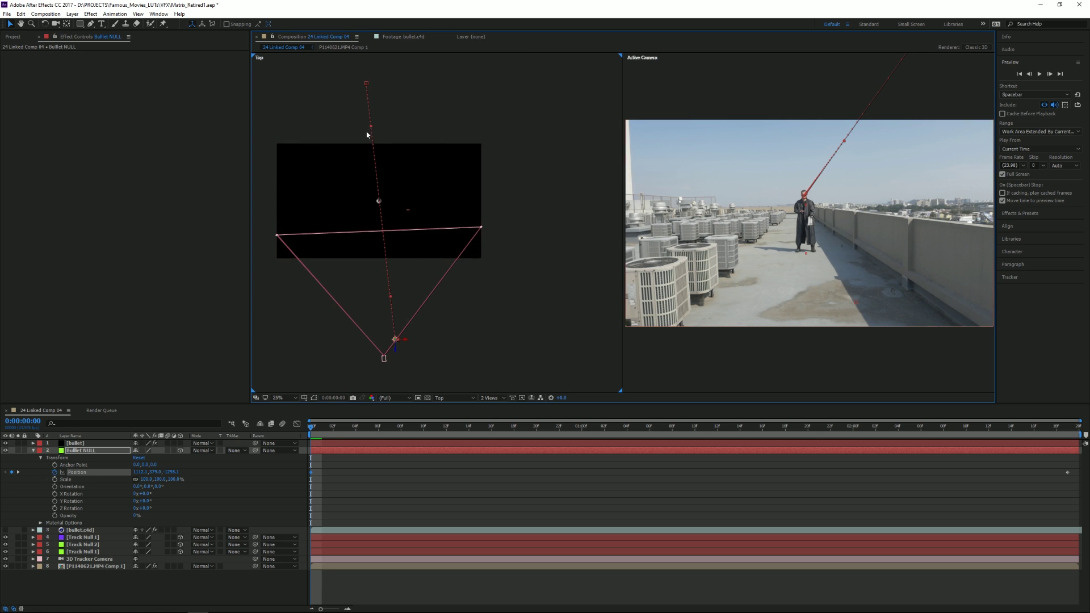
mouse_move(397, 345)
mouse_down()
mouse_move(398, 323)
mouse_move(399, 332)
mouse_up()
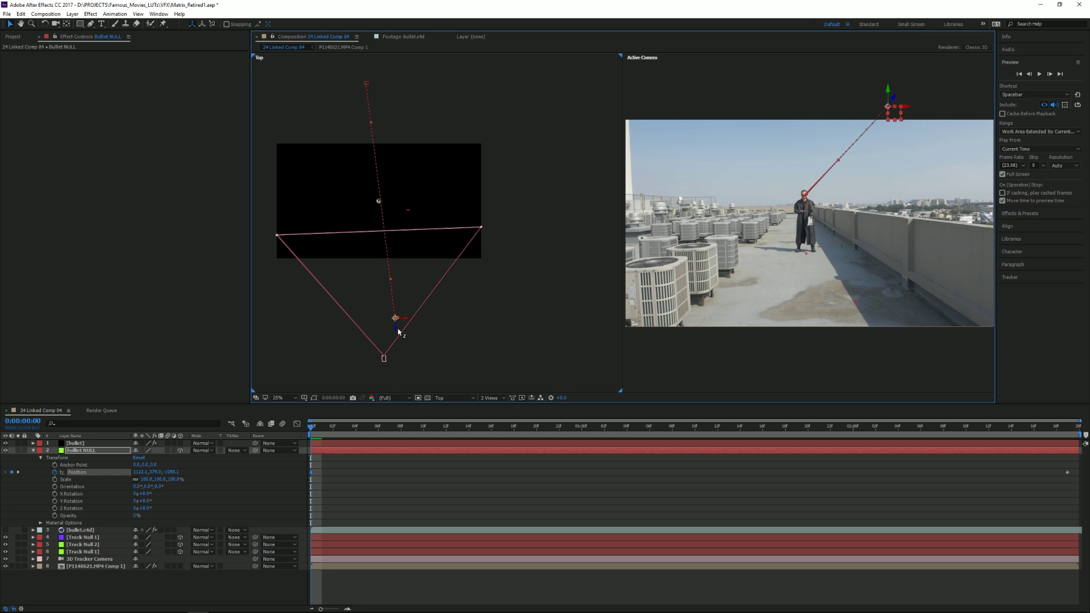
Step: Preview and scrub the composition to compare the Element bullet's placement with the null's position
key(space)
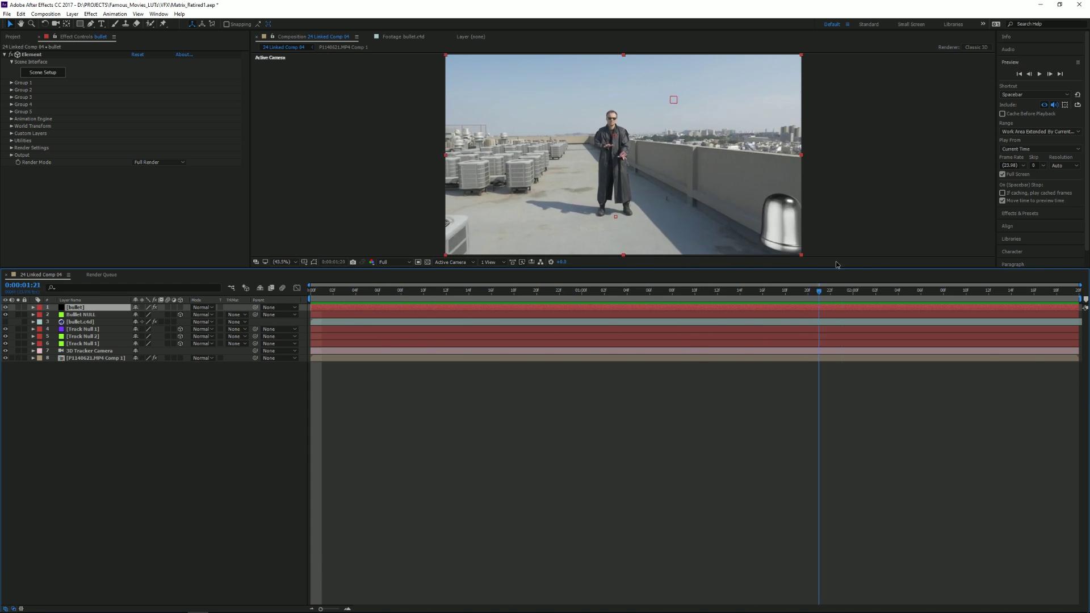
mouse_move(836, 261)
mouse_down()
mouse_move(1036, 235)
mouse_move(815, 244)
mouse_move(830, 244)
mouse_up()
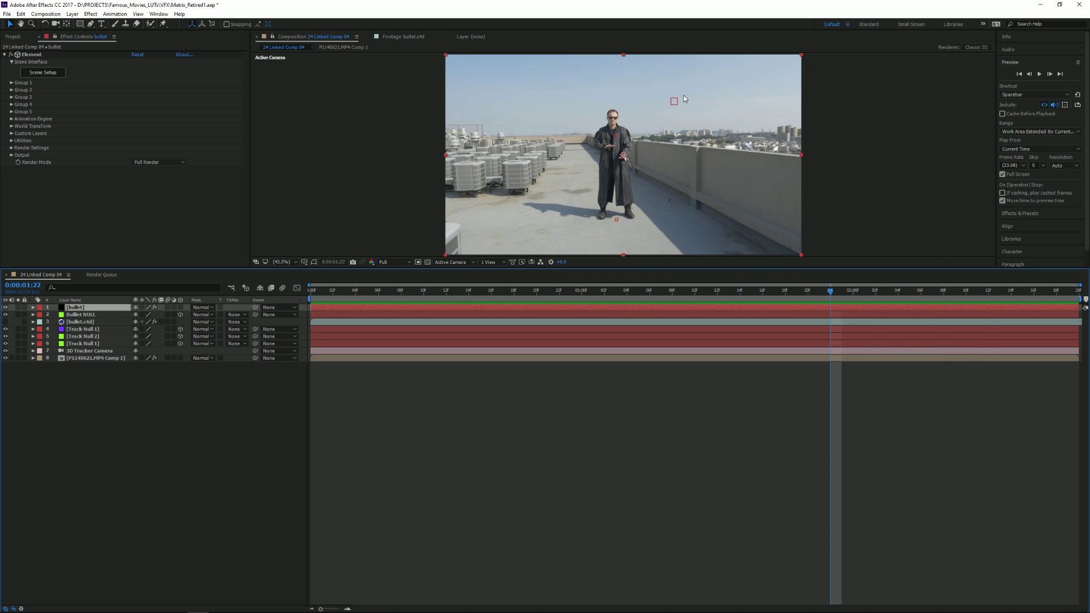
drag(830, 292, 729, 306)
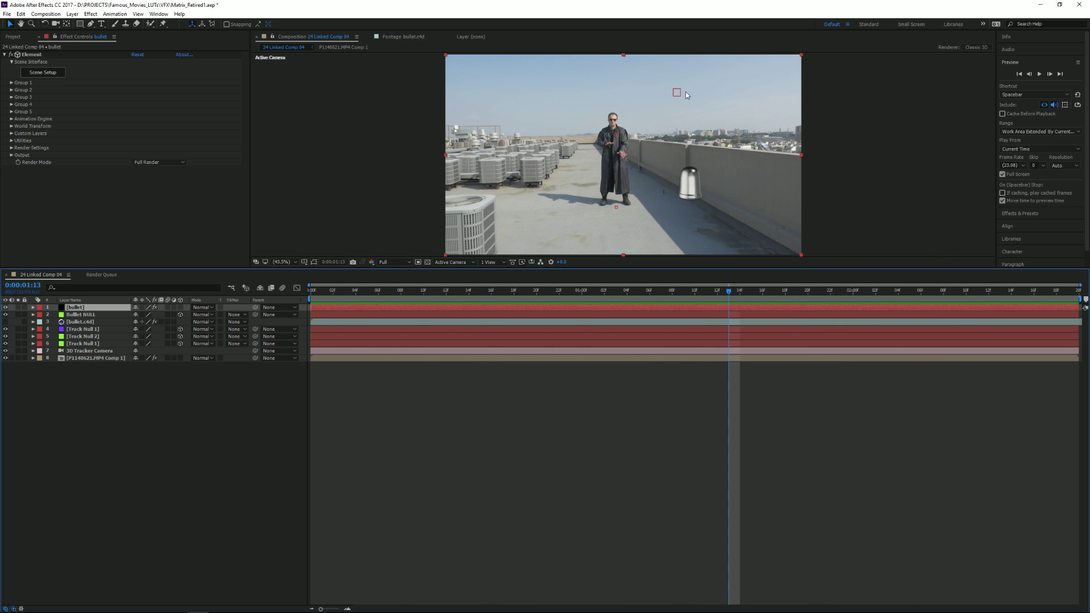
drag(737, 296, 653, 293)
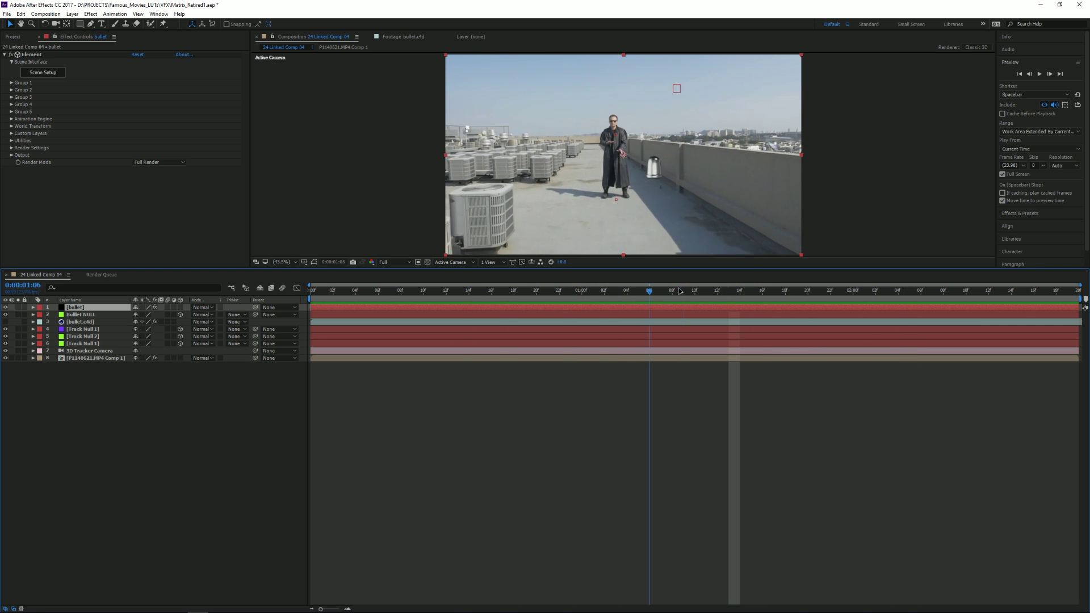
click(785, 291)
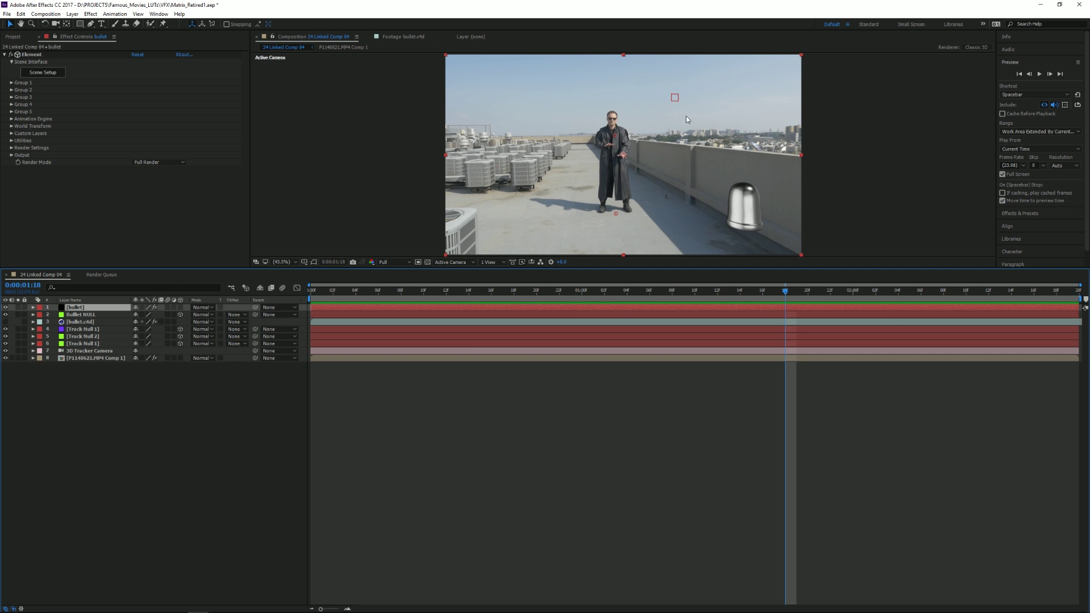
Step: Create a group null for Group 1 in the bullet layer's Element effect and try moving the bullet with it
click(74, 308)
click(11, 83)
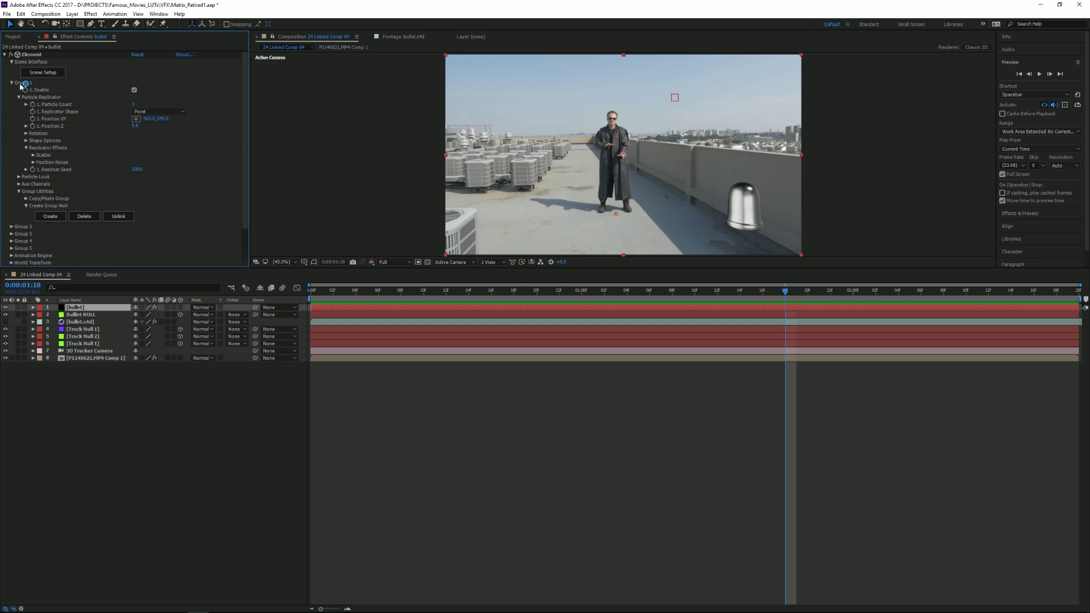
click(50, 217)
click(80, 308)
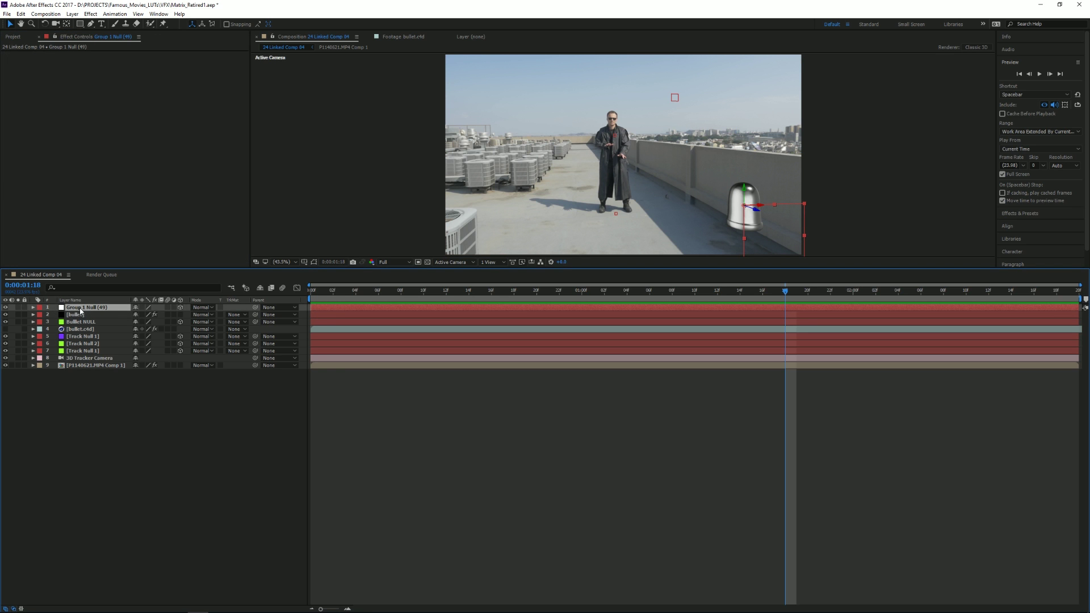
drag(759, 204, 681, 187)
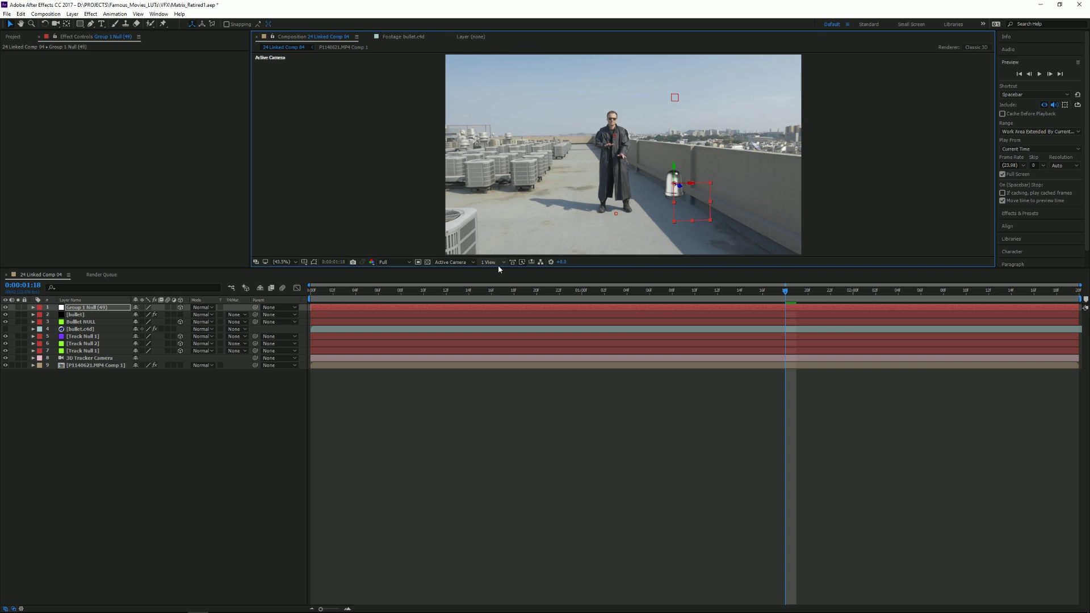
key(ctrl+z)
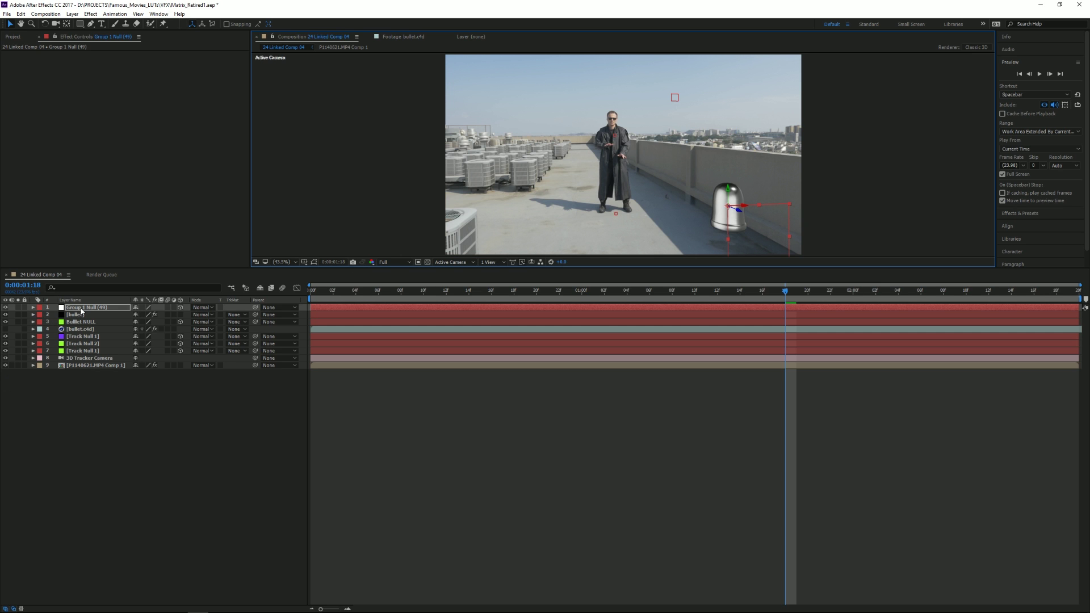
Step: Copy Bullet NULL's Position keyframes onto the Group 1 null starting at 0:00:00:00, and preview the bullet's flight
key(p)
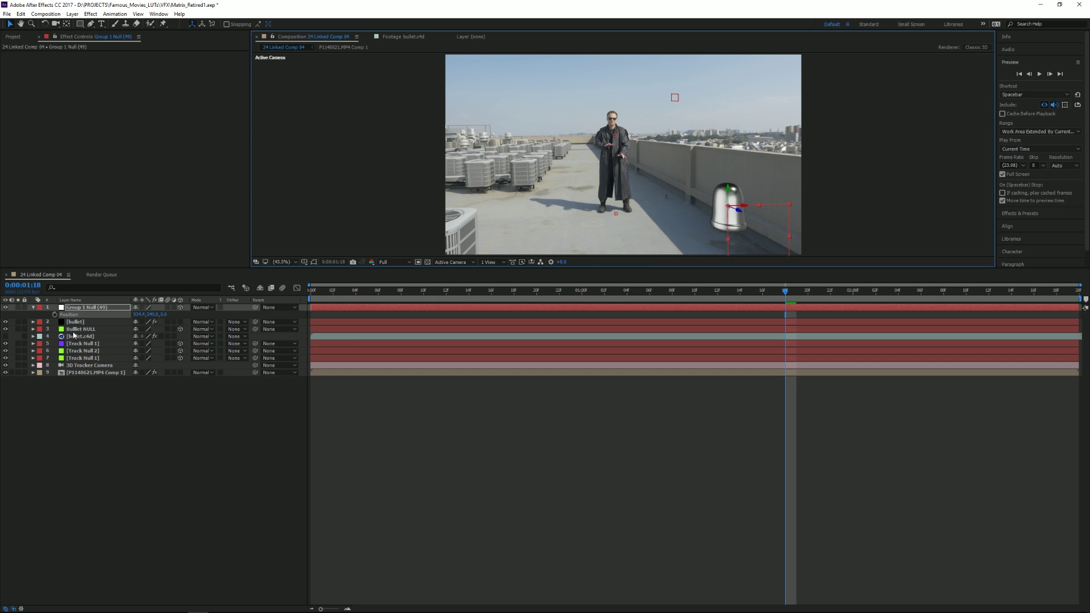
click(75, 330)
key(p)
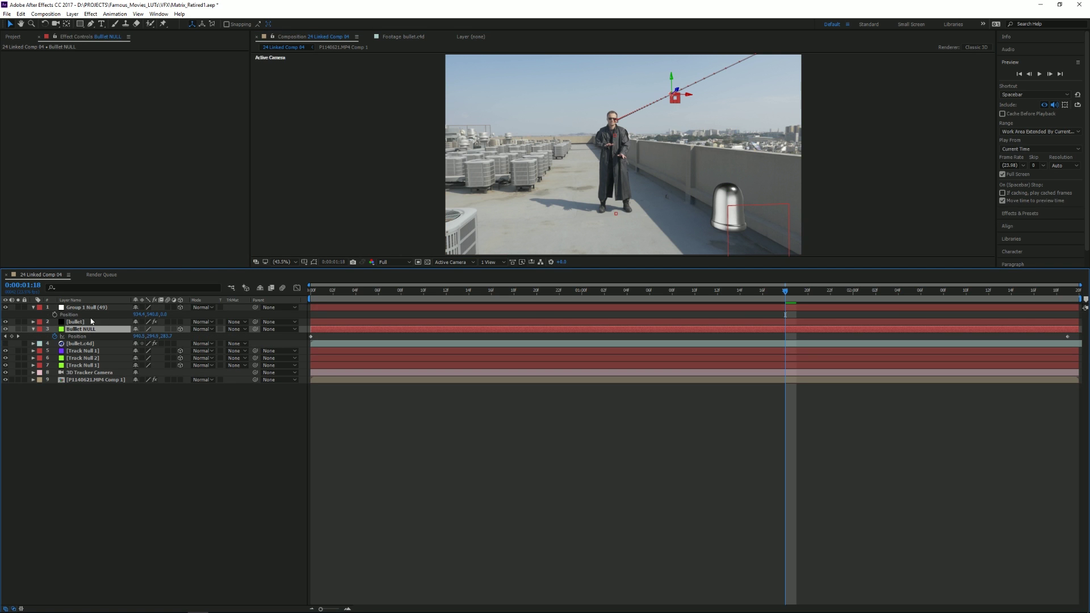
click(76, 338)
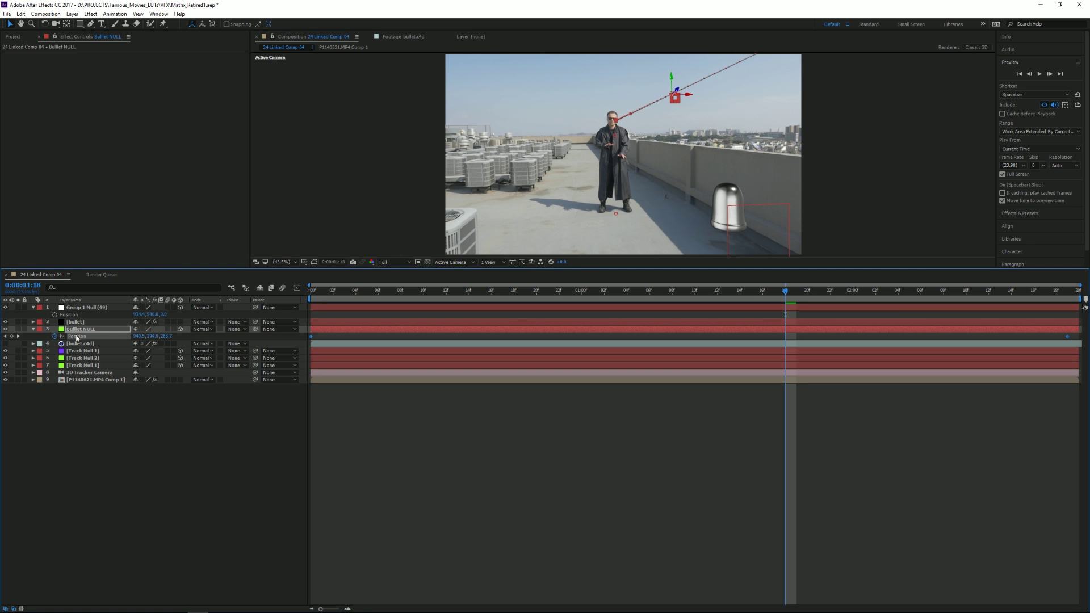
click(76, 315)
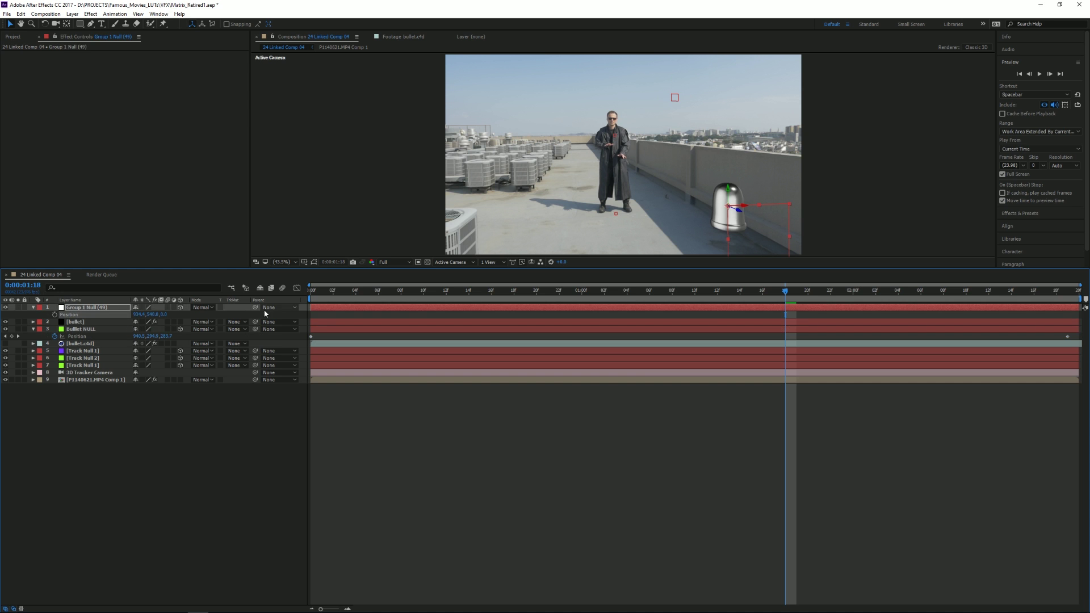
click(310, 297)
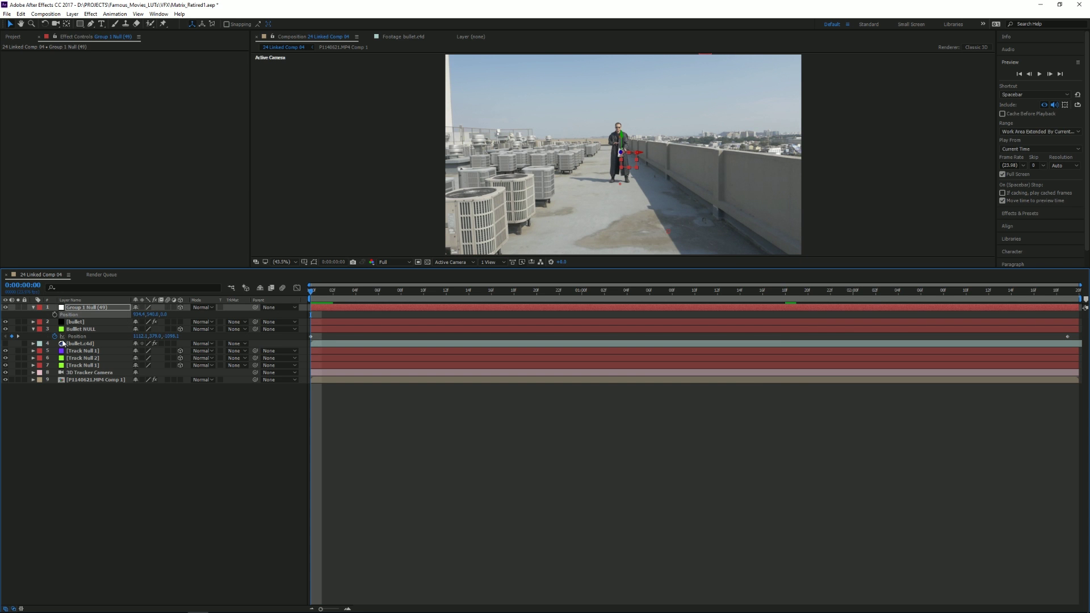
click(77, 338)
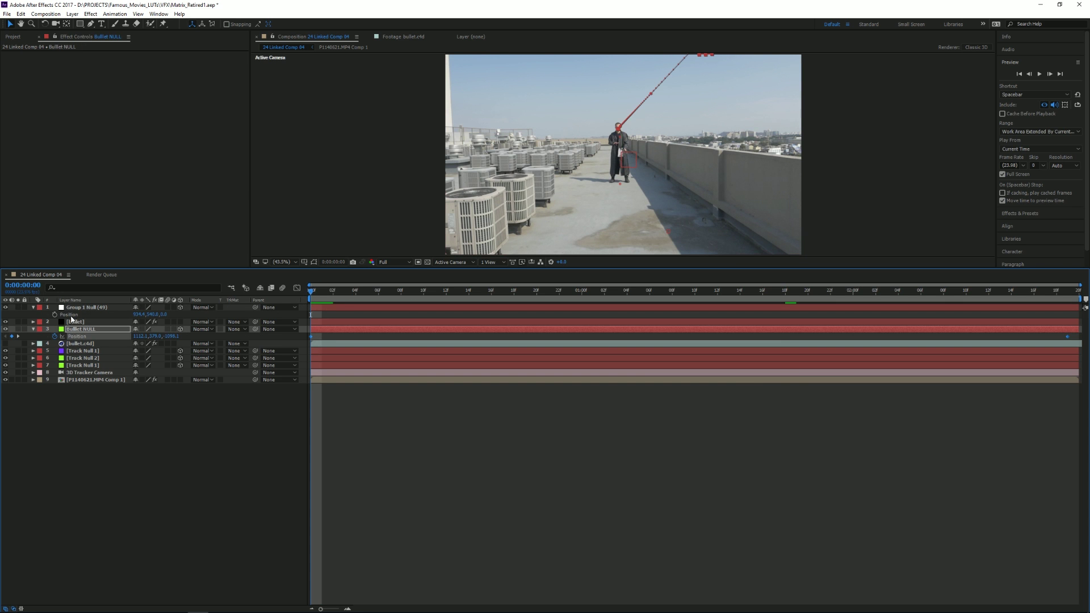
click(71, 315)
key(ctrl+v)
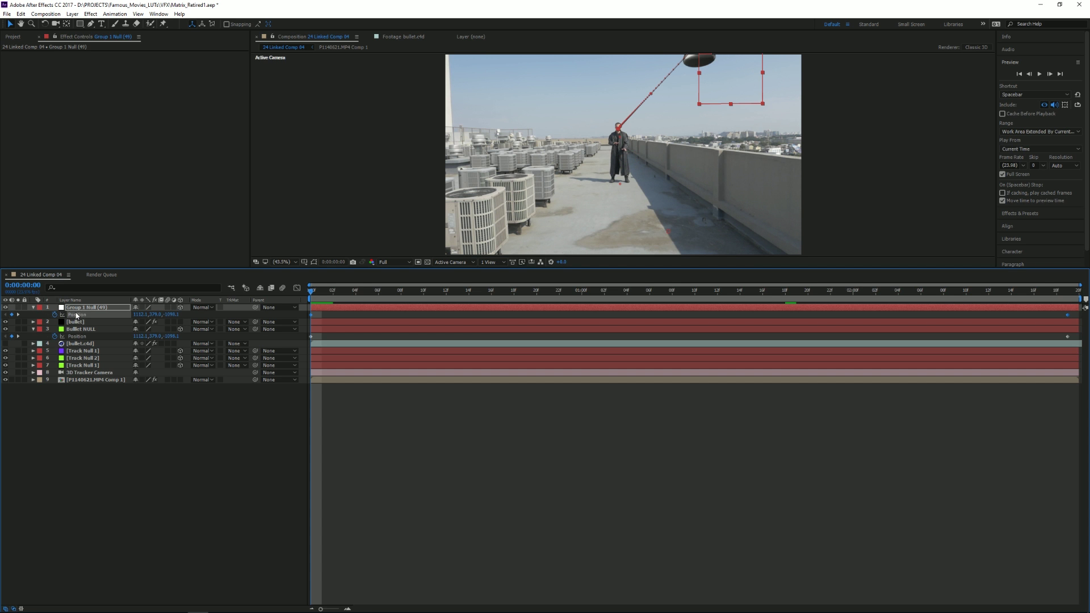
key(space)
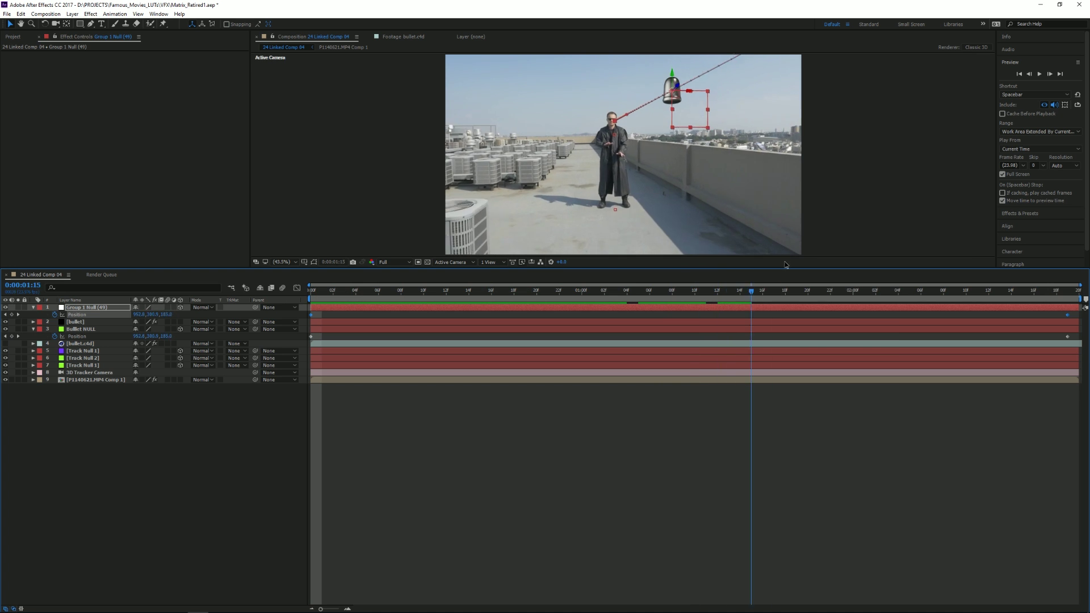
drag(911, 274, 492, 305)
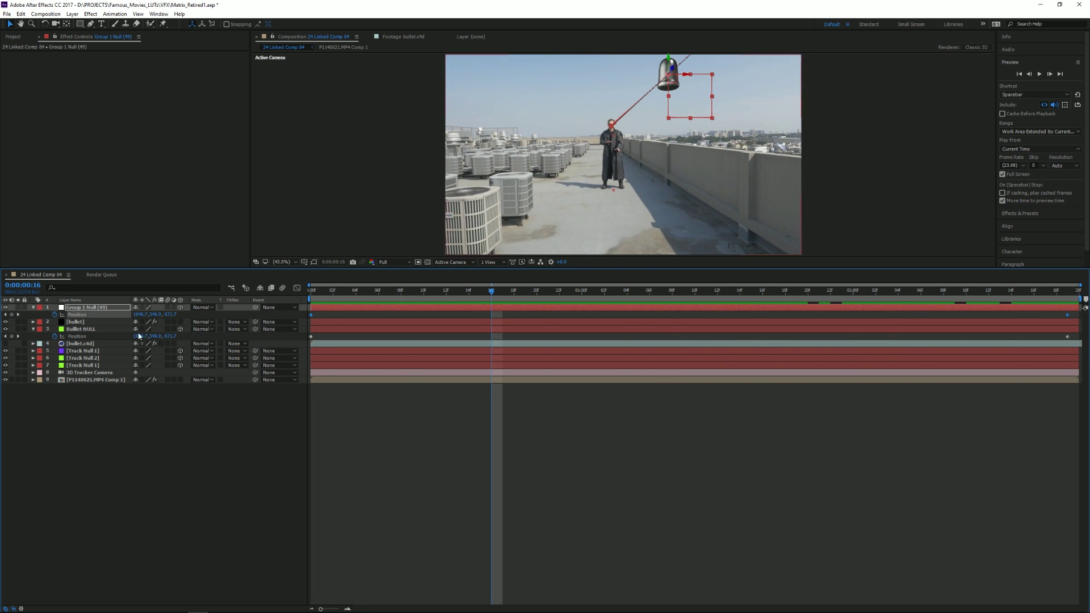
Step: Scale the Group 1 null uniformly to 50% and enlarge the composition viewer
click(33, 329)
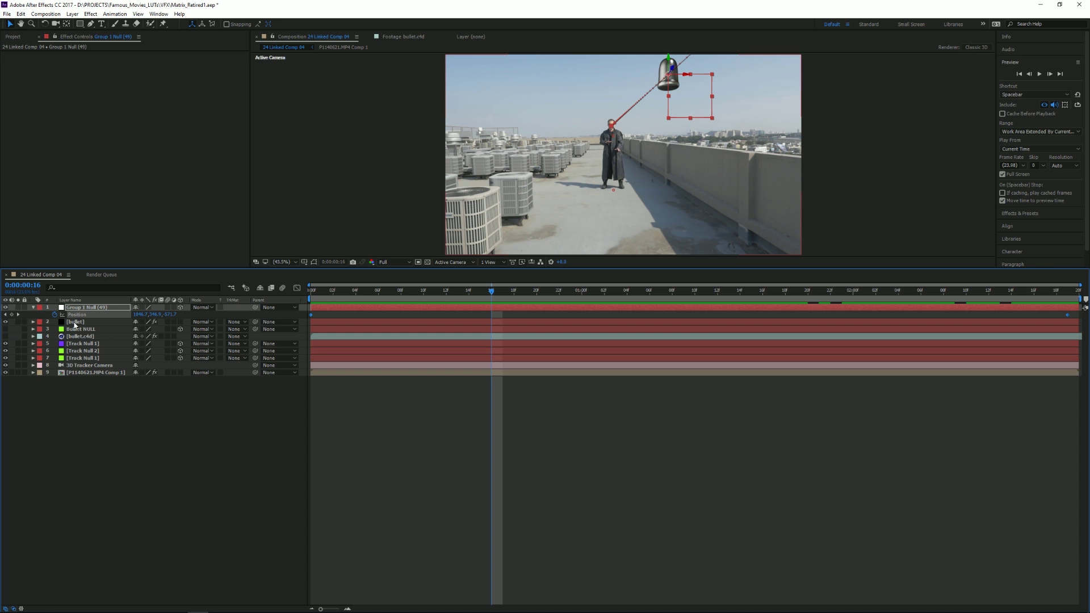
click(34, 308)
click(33, 309)
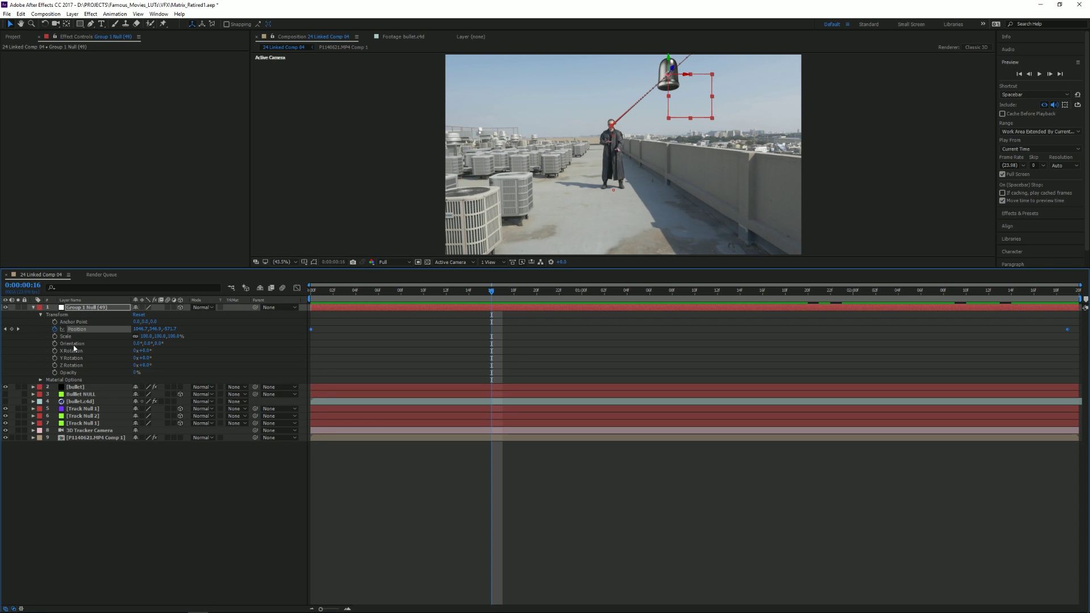
drag(163, 337, 136, 332)
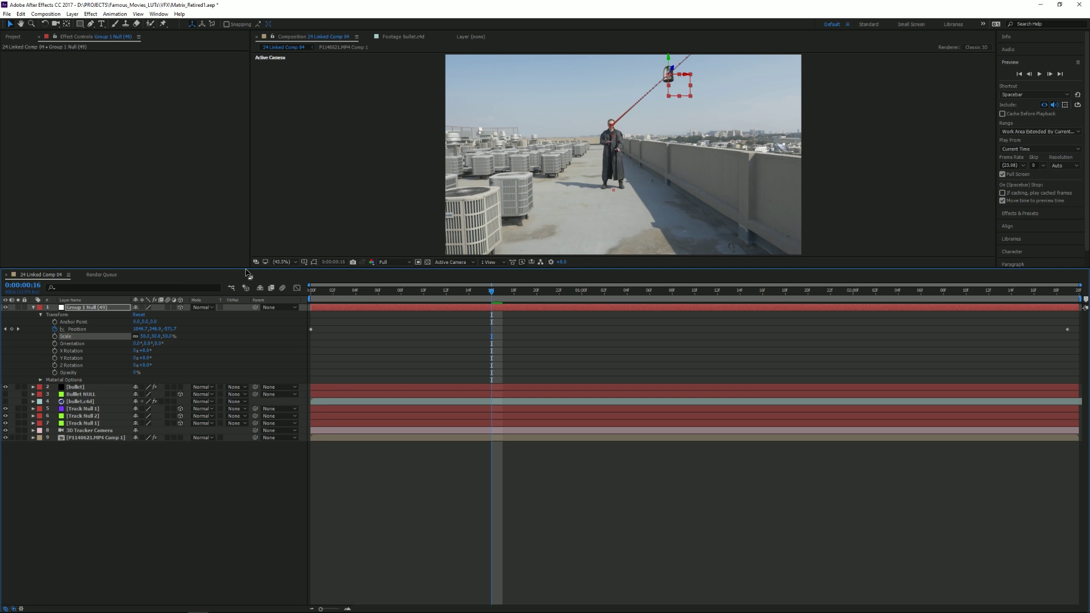
drag(250, 267, 245, 267)
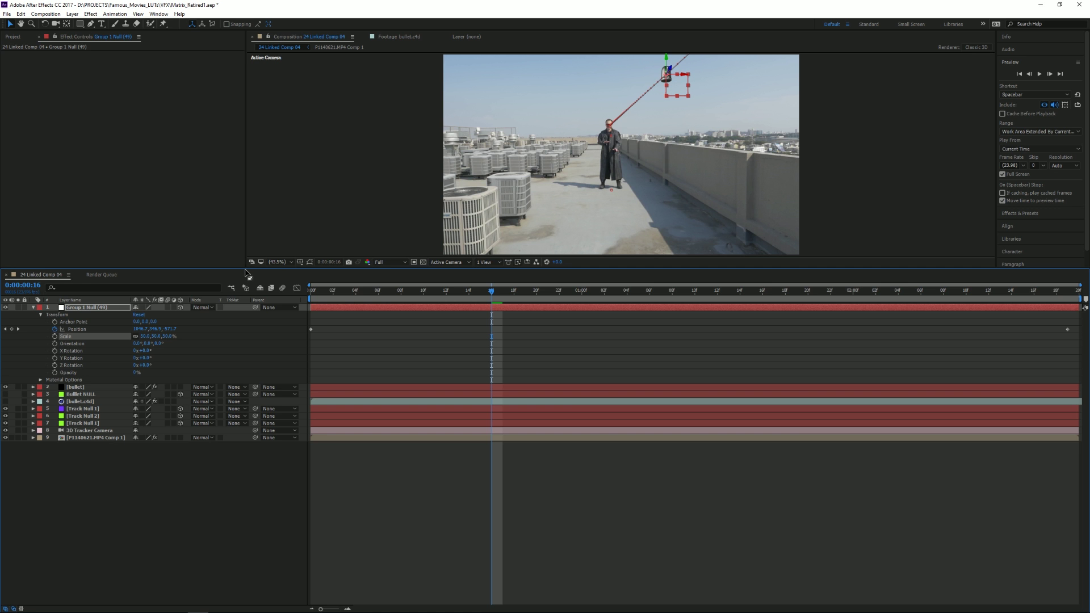
drag(246, 271, 234, 375)
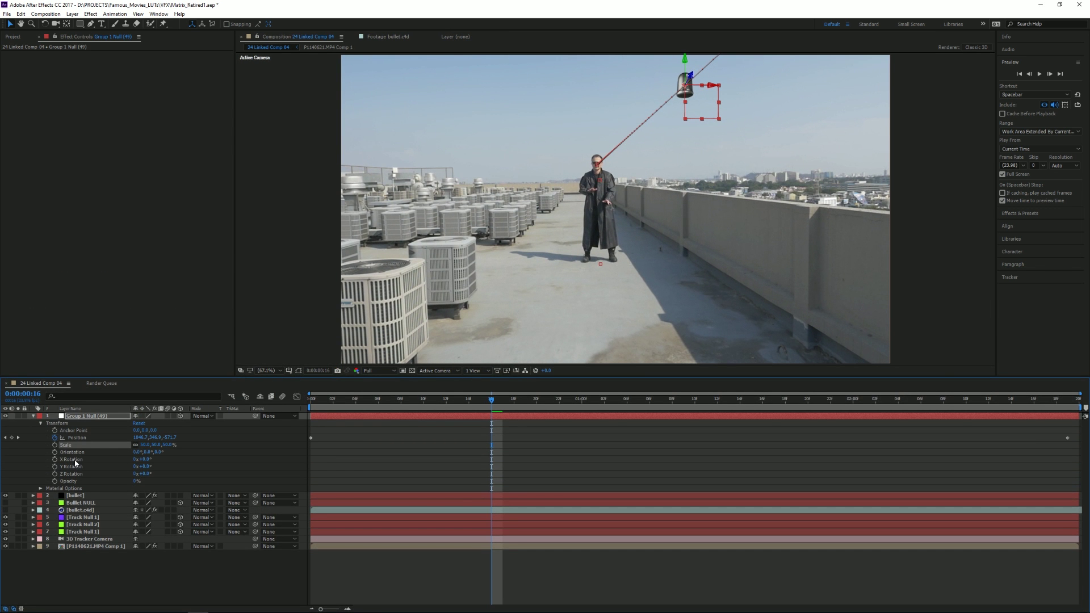
Step: Aim the bullet along its path with the Group 1 null's X Rotation at -93° and Z Rotation at -17°, and scale it to 31%
mouse_move(147, 460)
mouse_down()
mouse_move(93, 449)
mouse_move(142, 469)
mouse_move(137, 479)
mouse_move(139, 460)
mouse_up()
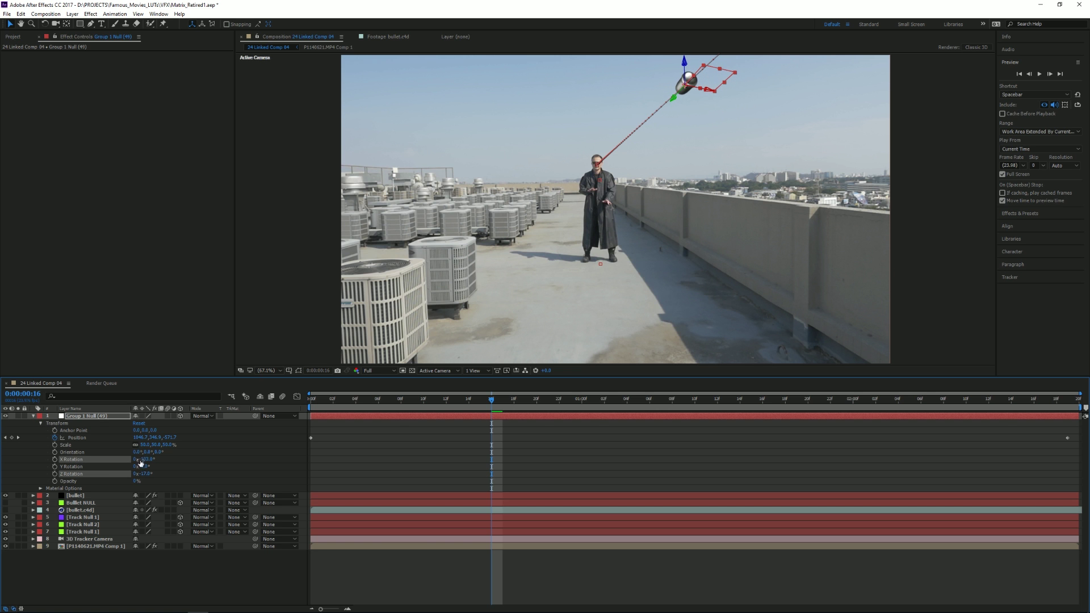
drag(418, 404, 638, 404)
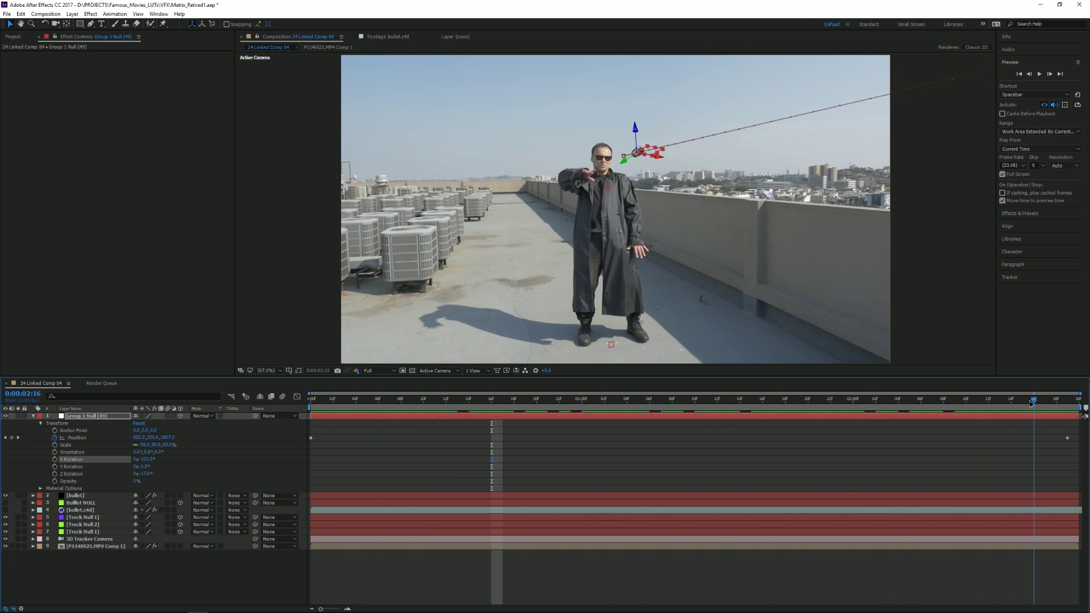
key(space)
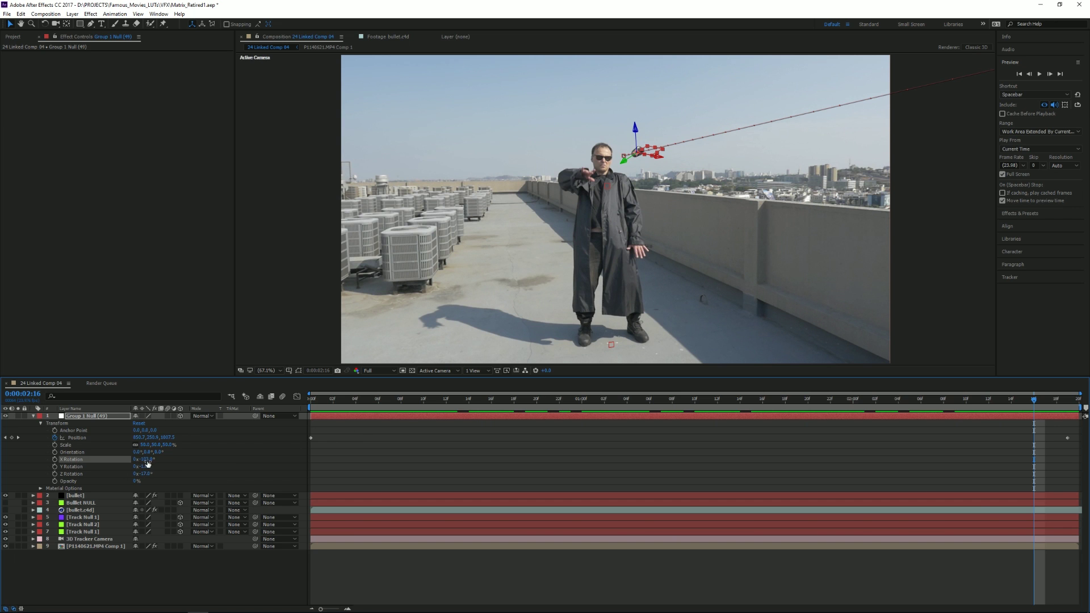
drag(146, 459, 152, 459)
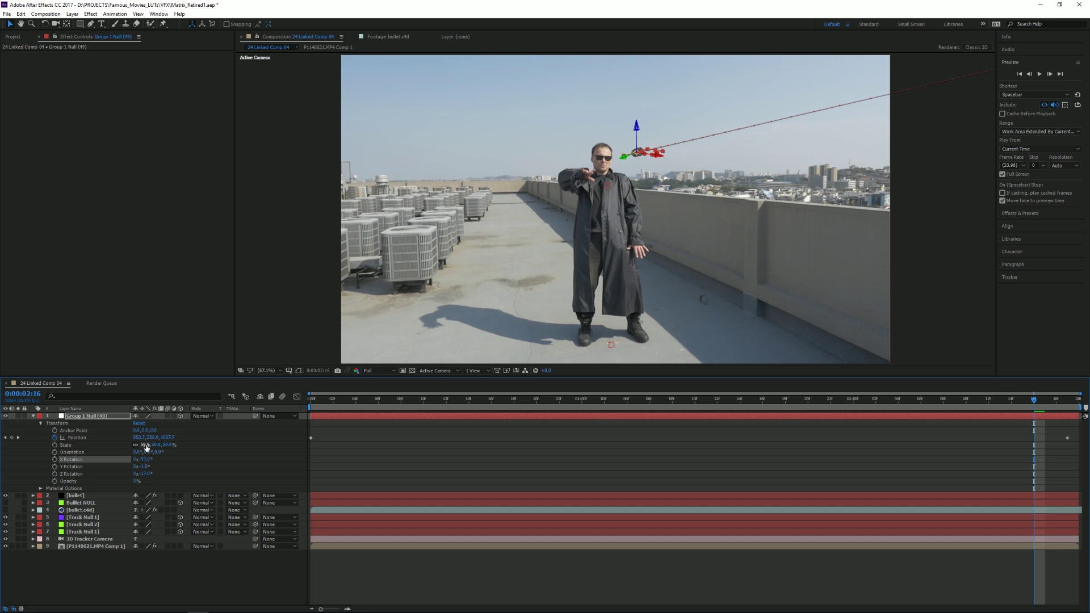
drag(153, 446, 146, 446)
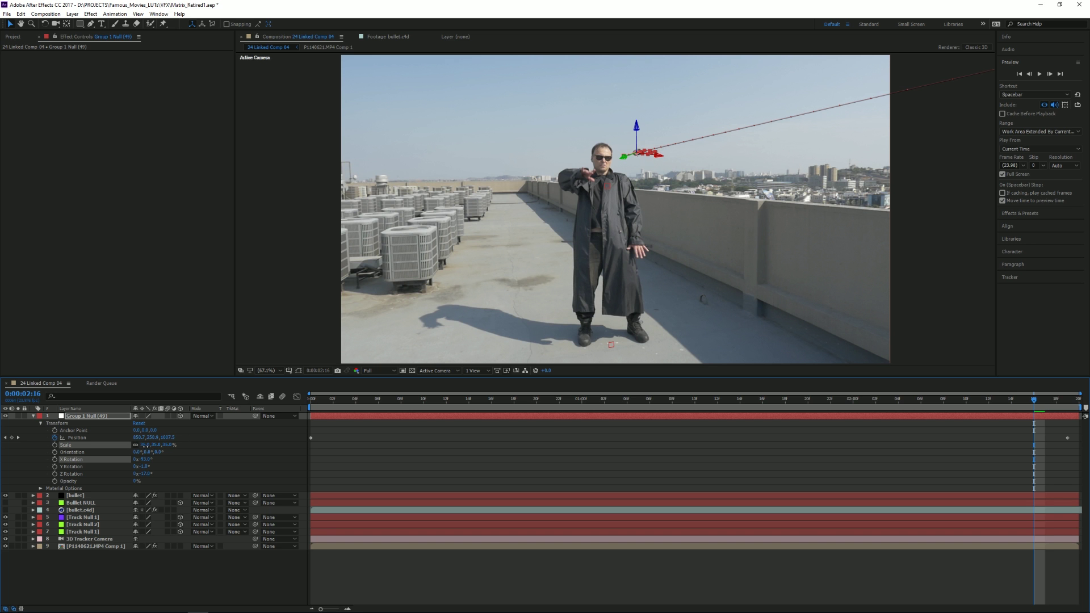
Step: Move the Group 1 null's starting position at 0:00:00:00 beyond the upper right corner of the frame, reshaping its path toward the actor
drag(329, 403, 230, 393)
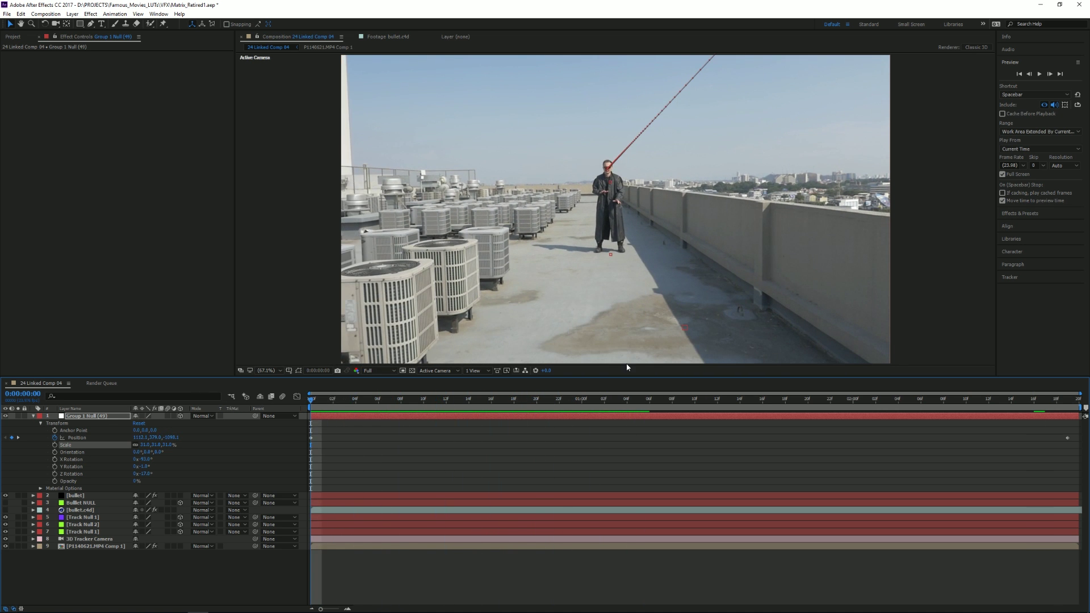
click(80, 417)
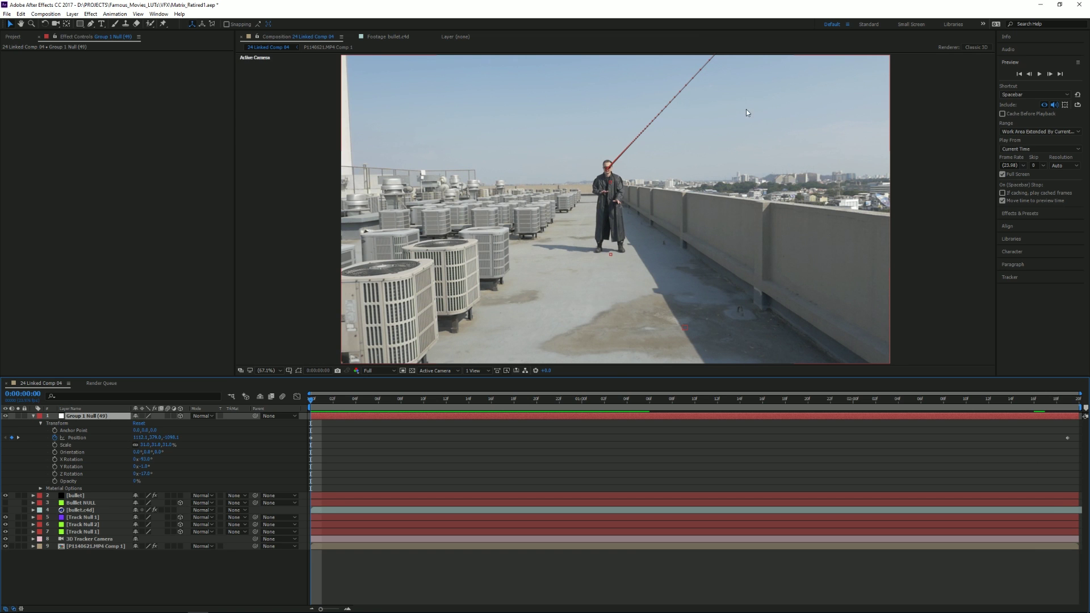
key(comma)
drag(707, 66, 707, 85)
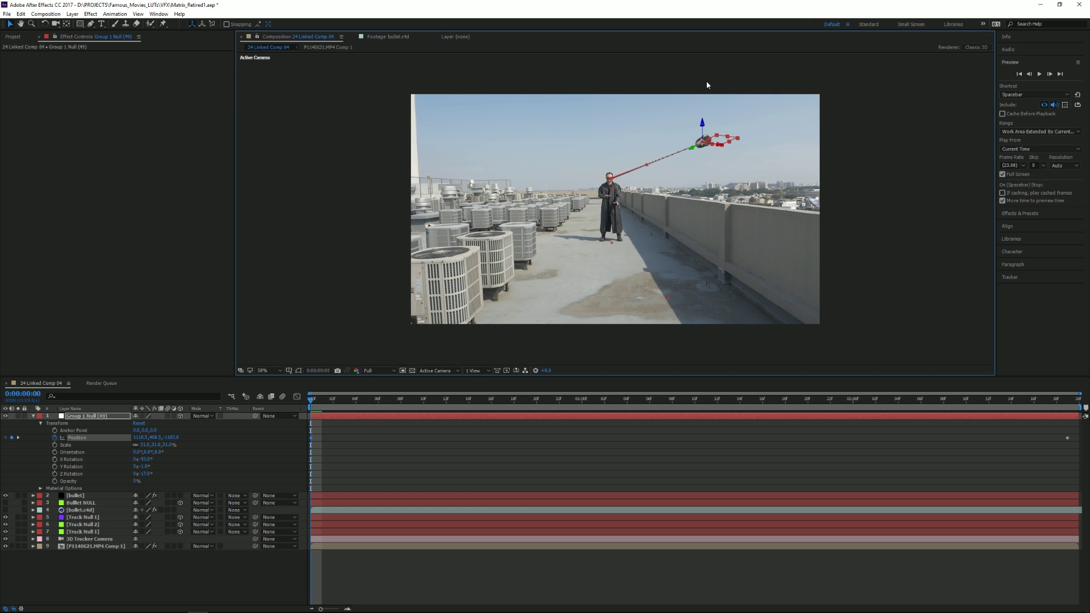
drag(691, 148, 731, 142)
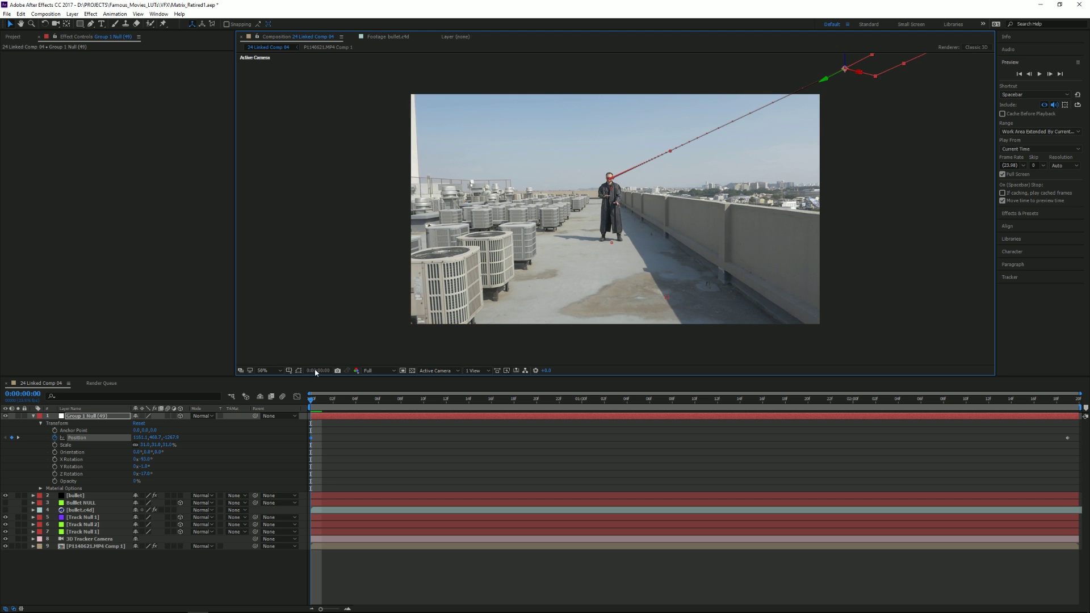
Step: Scrub to the last position keyframe and preview the bullet's full flight past the actor
drag(311, 401, 1068, 372)
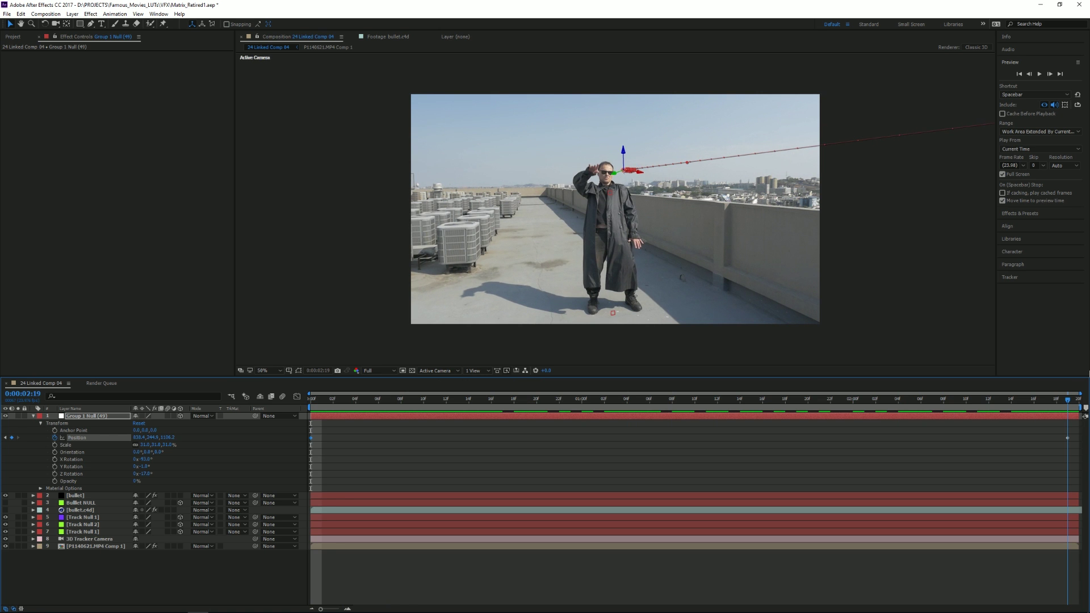
click(273, 371)
click(273, 380)
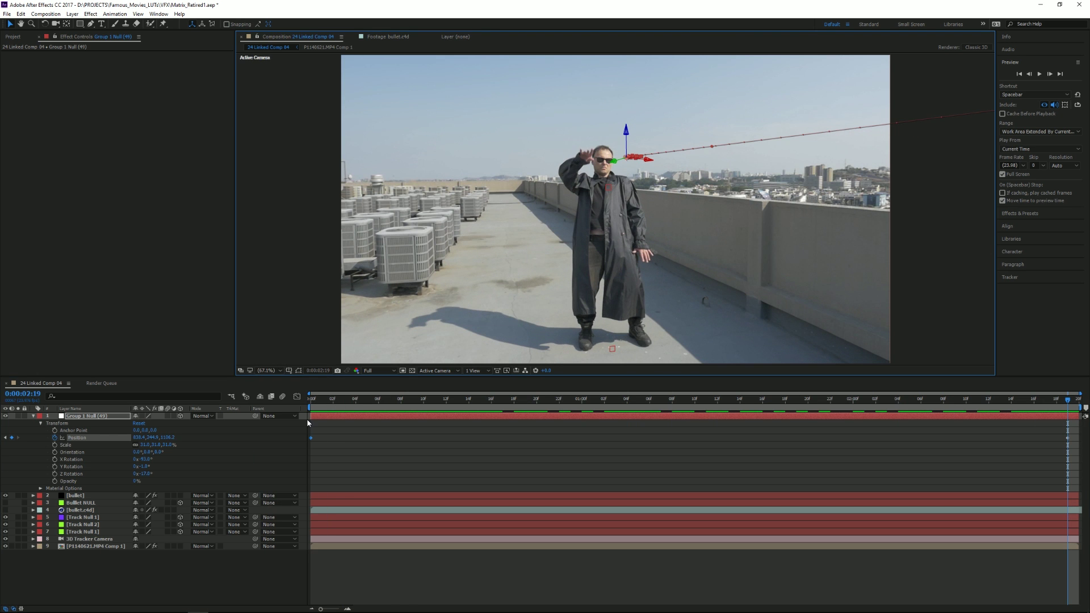
drag(321, 405, 1087, 404)
key(space)
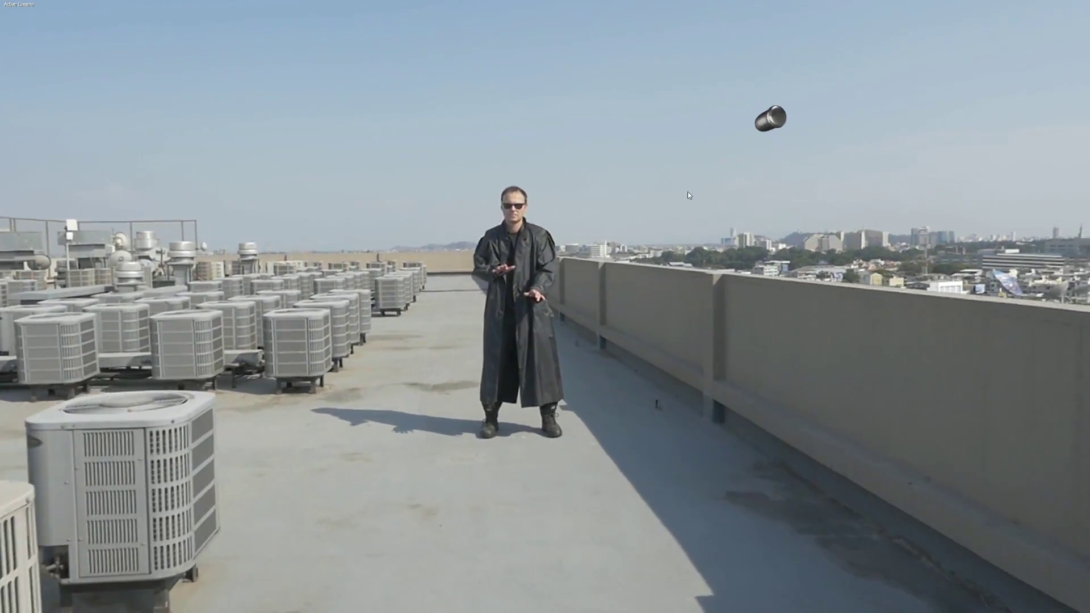
key(space)
Step: Enable motion blur for the bullet layer and the composition, and compare the blurred bullet near the start of the shot
click(167, 431)
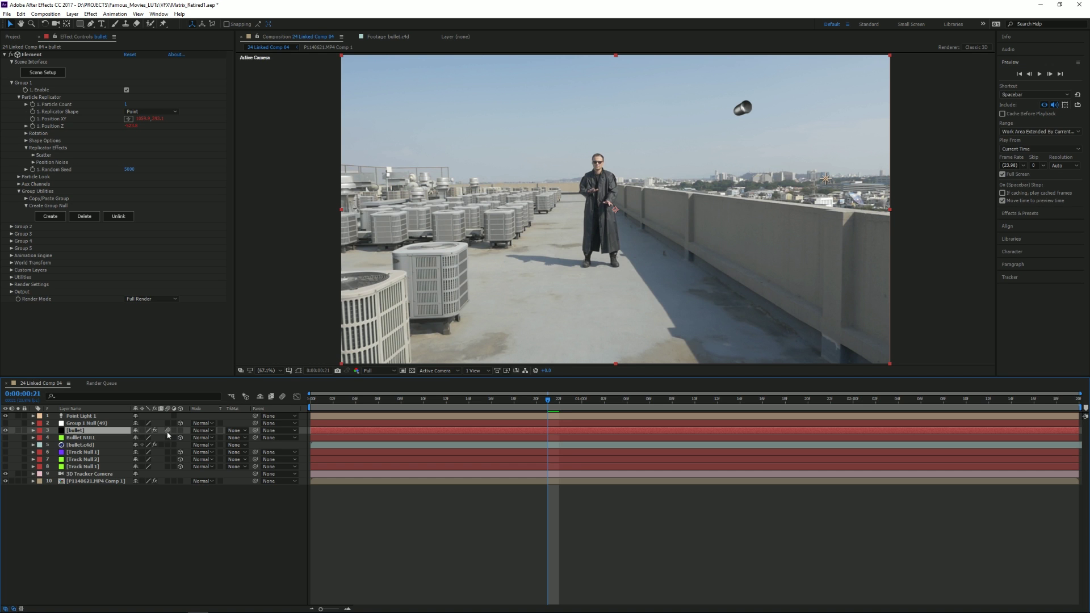
click(283, 397)
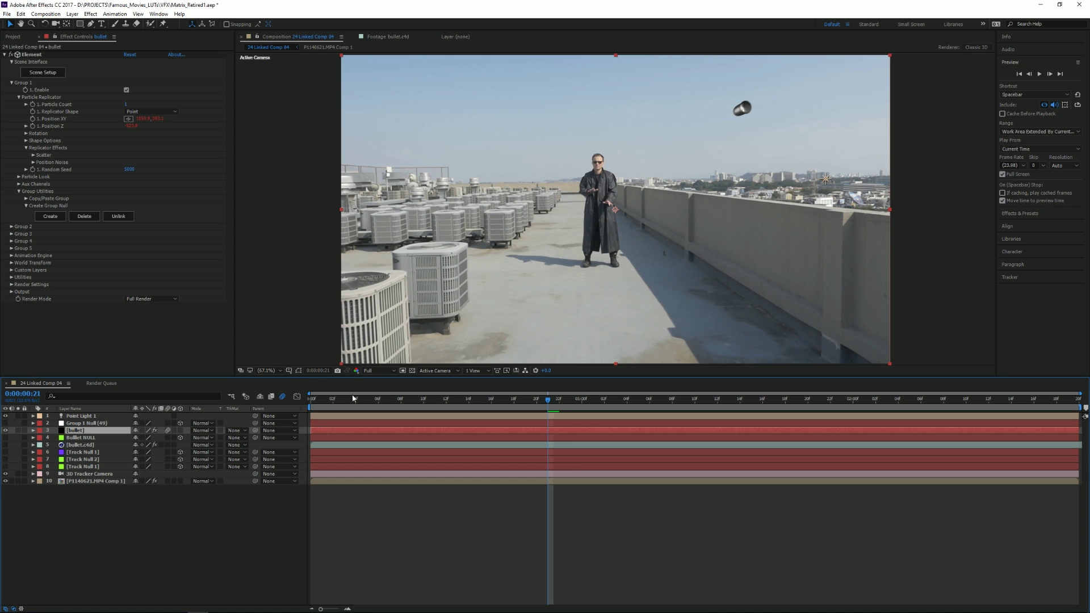
key(space)
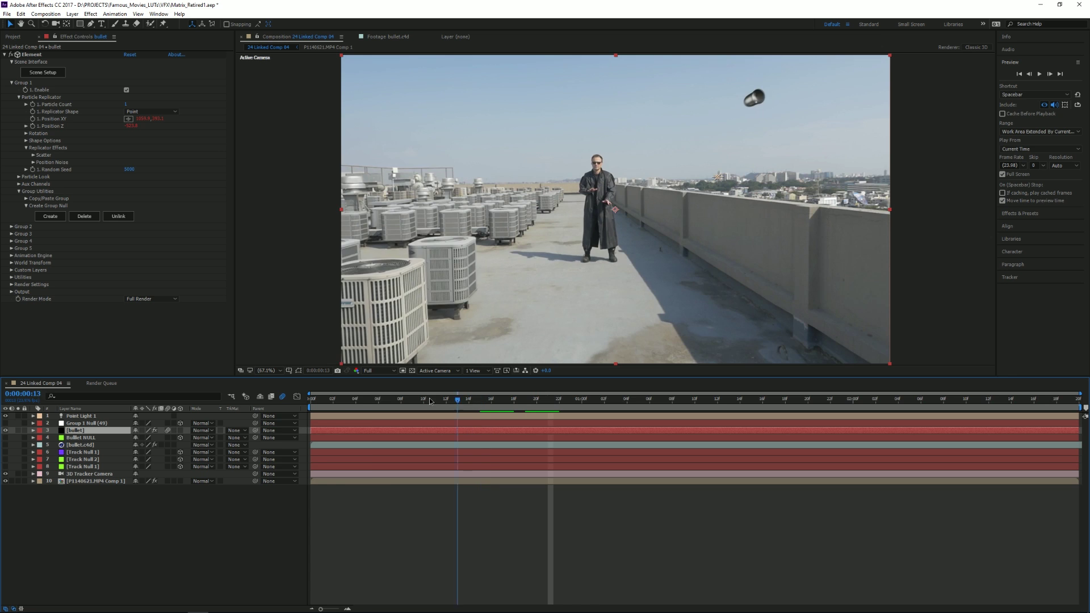
key(space)
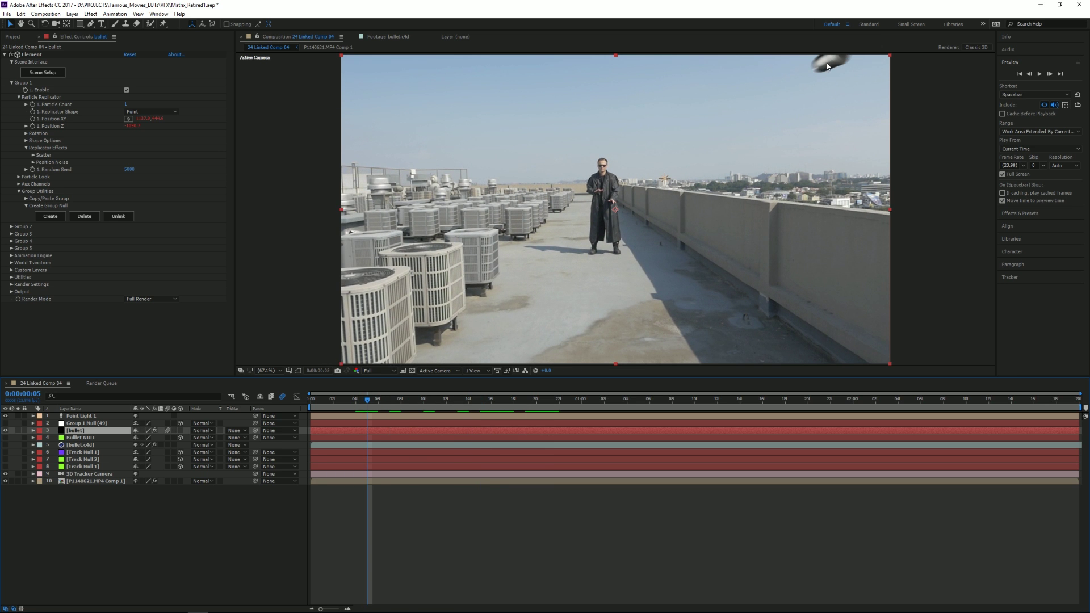
click(282, 398)
click(283, 398)
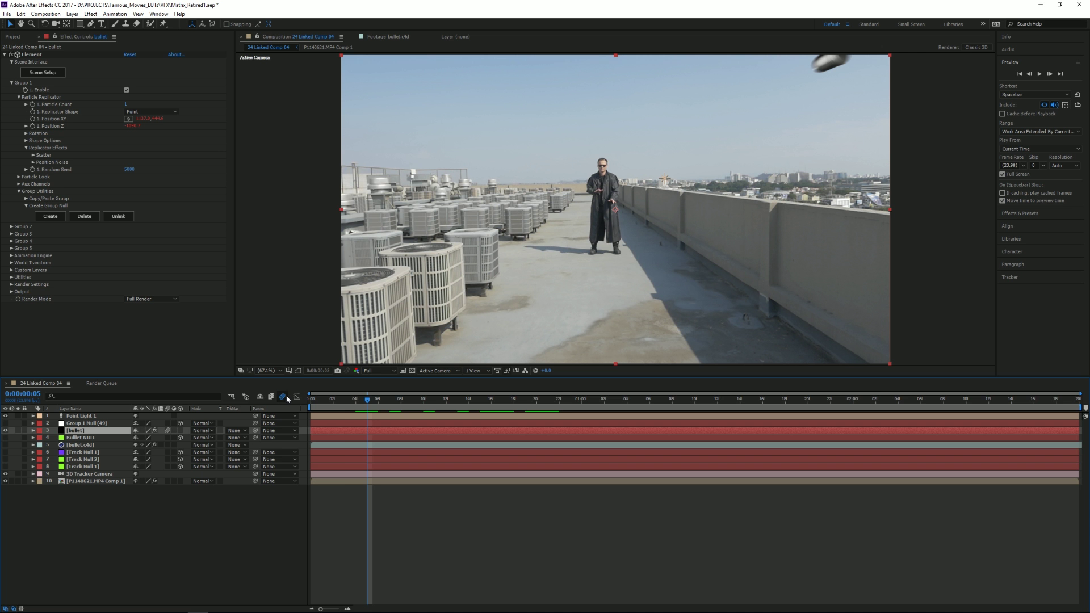
Step: Preview the motion-blurred bullet across the shot with the point light in place
key(space)
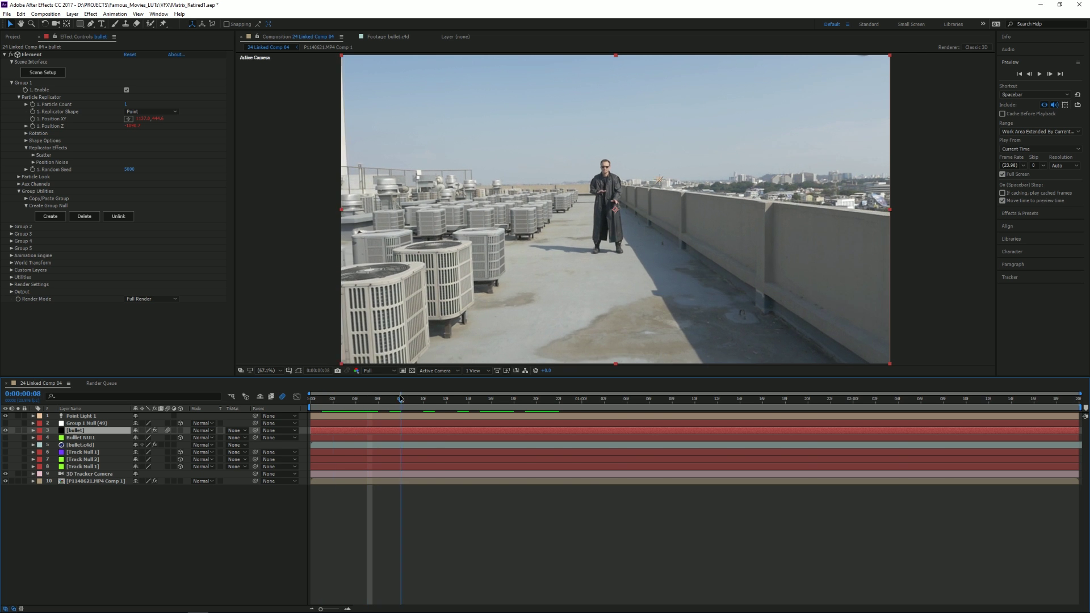
drag(579, 395, 684, 410)
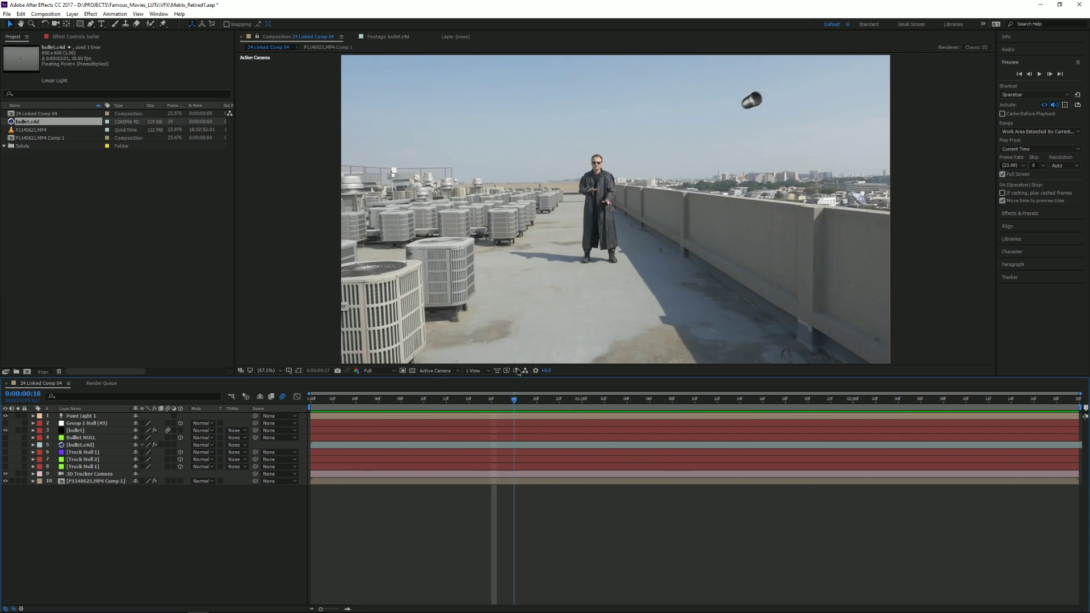
drag(519, 371, 562, 353)
key(space)
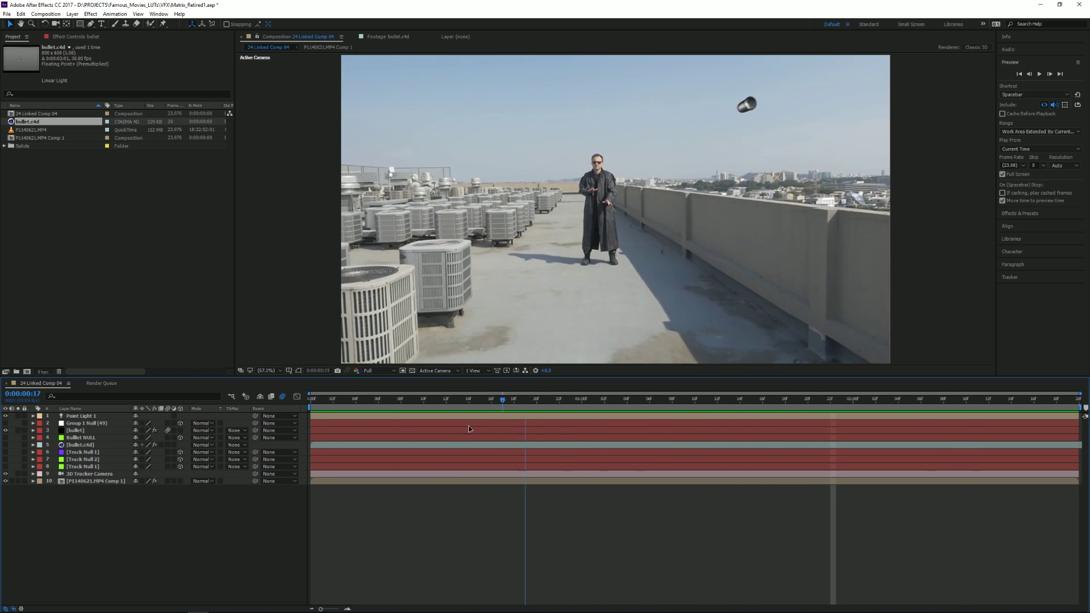
key(space)
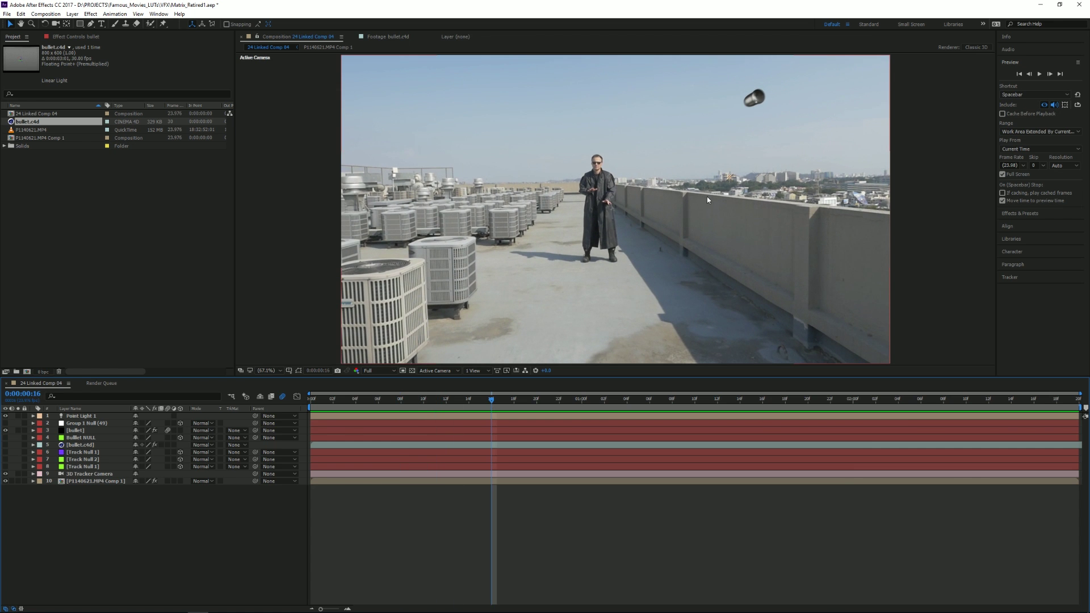
Step: Delete the Point Light 1 layer and add a black full-frame solid named "trails"
click(730, 177)
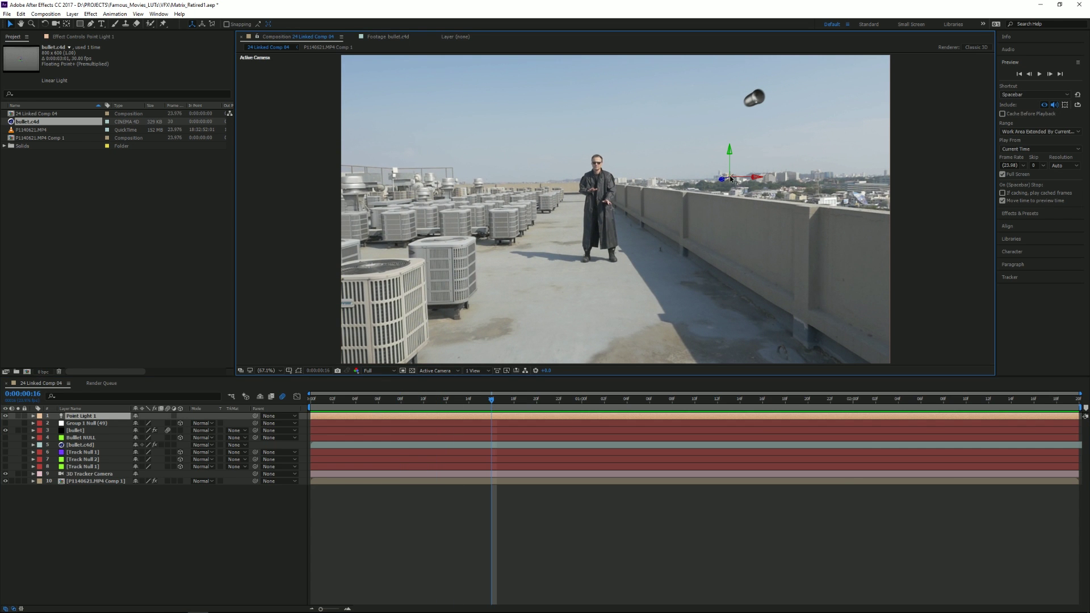
key(Delete)
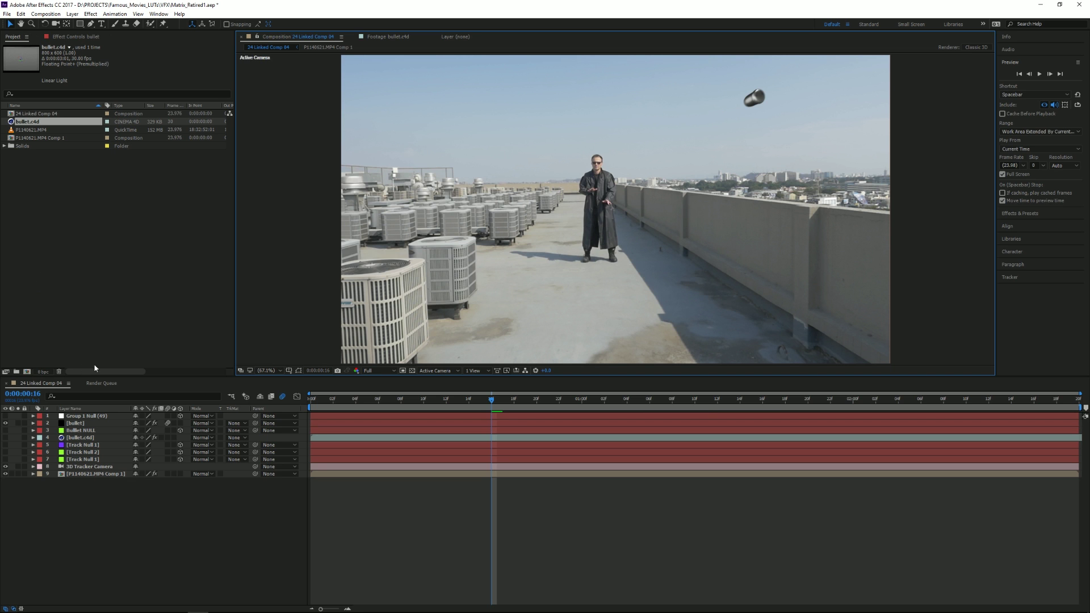
click(72, 13)
mouse_move(126, 28)
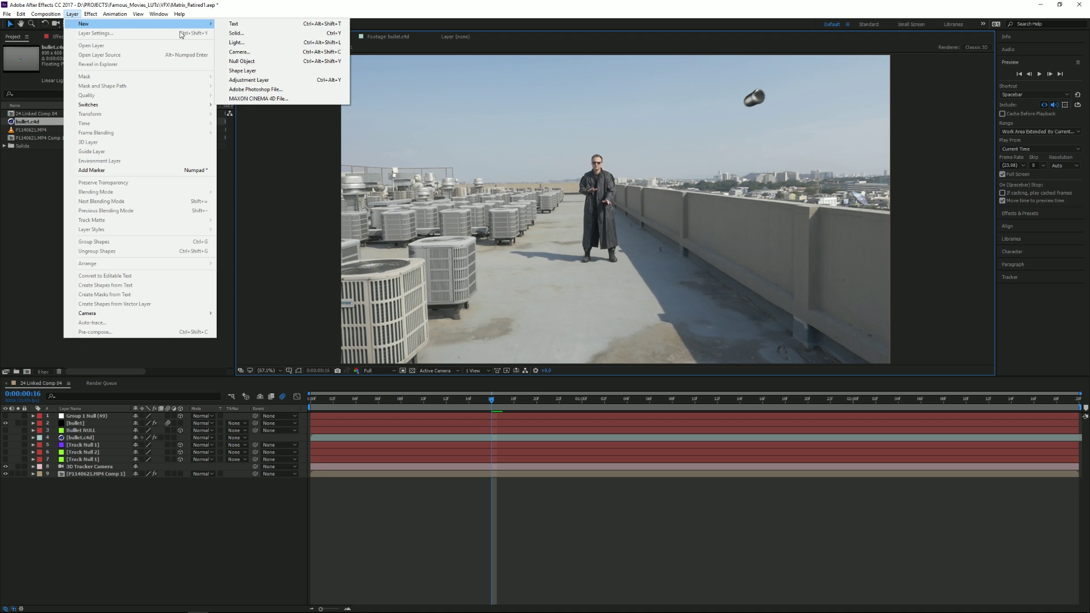
click(237, 33)
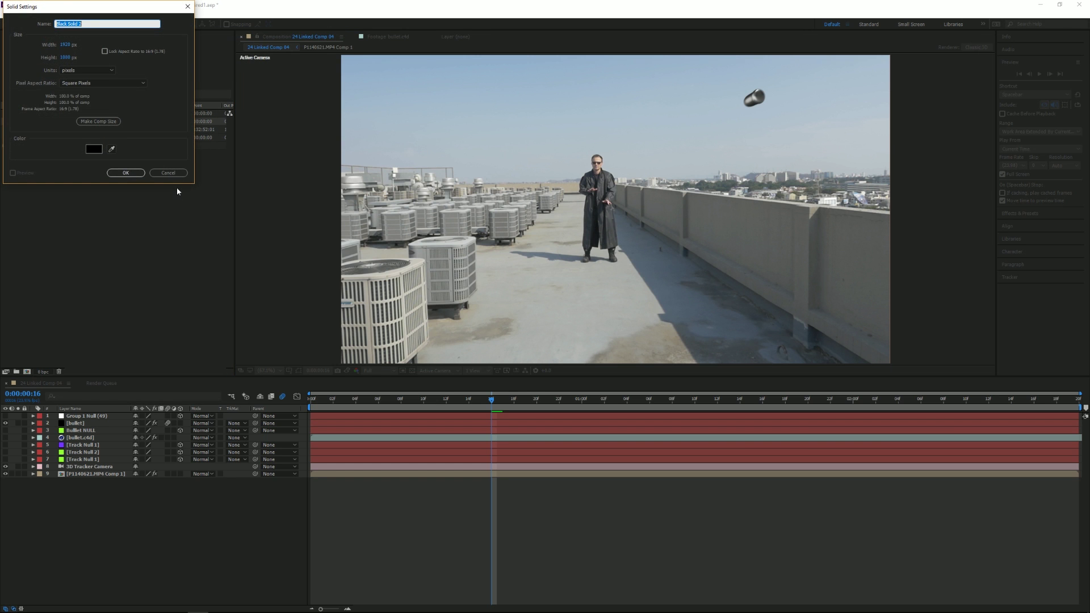
text(tr)
click(126, 172)
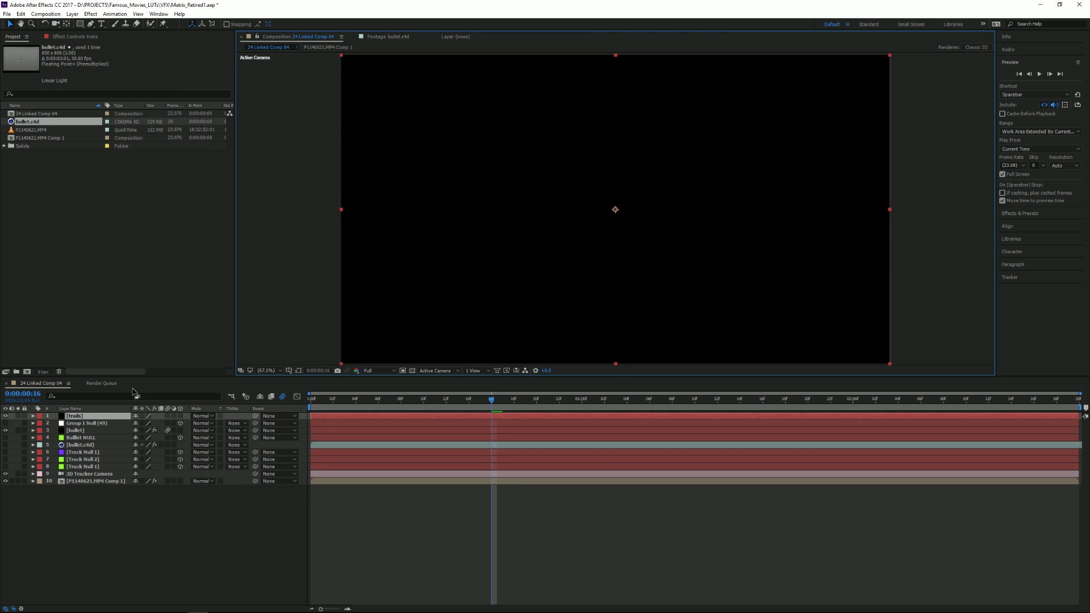
Step: Apply the Trapcode Particular effect to the trails layer and scrub to 0:00:01:05 to check the default particles
right_click(76, 416)
mouse_move(121, 192)
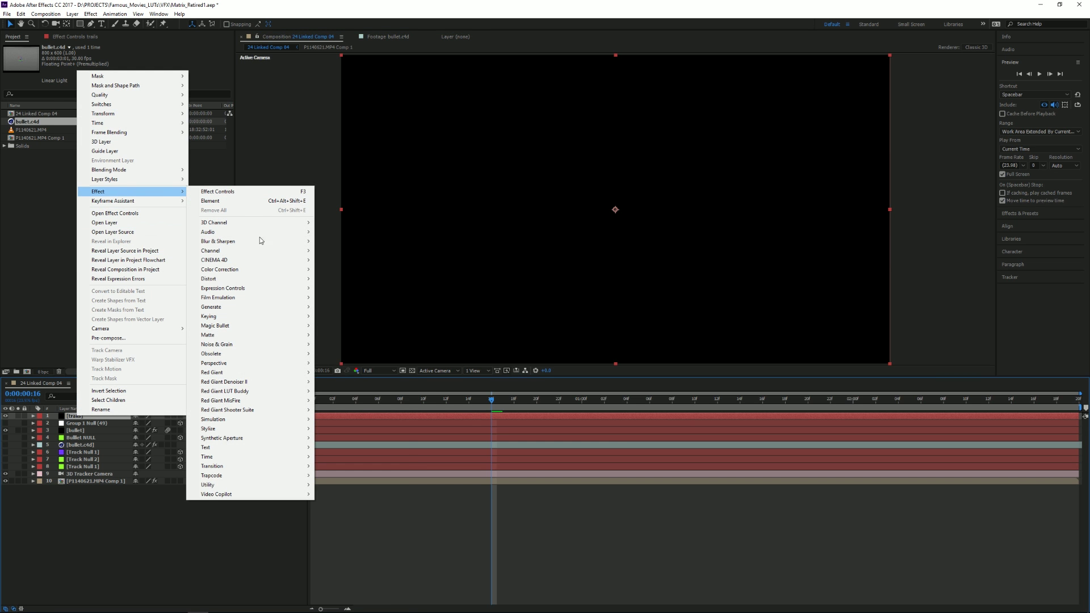
mouse_move(250, 473)
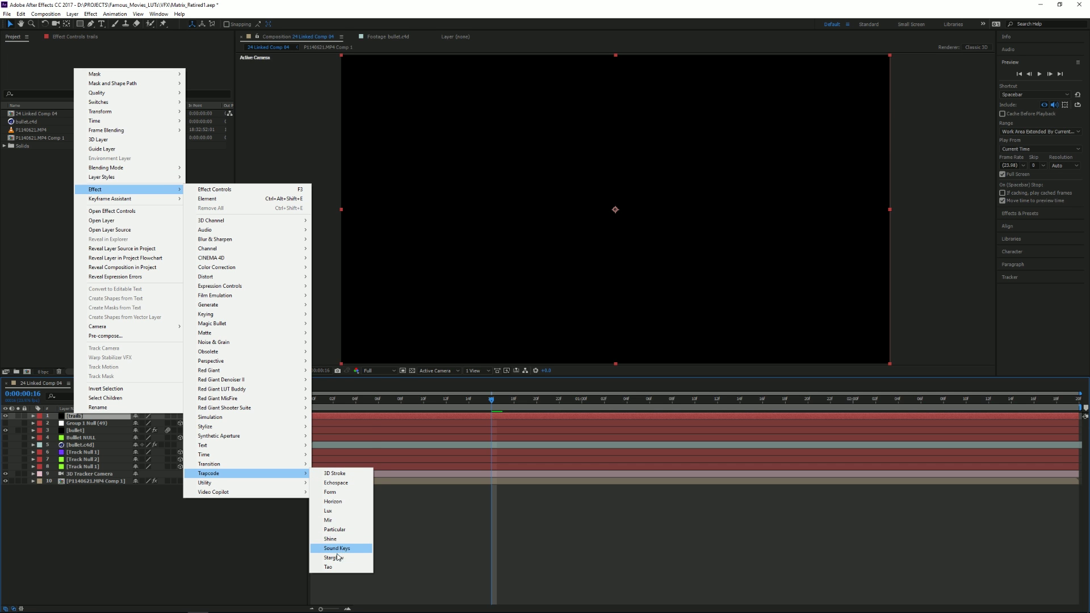
click(336, 530)
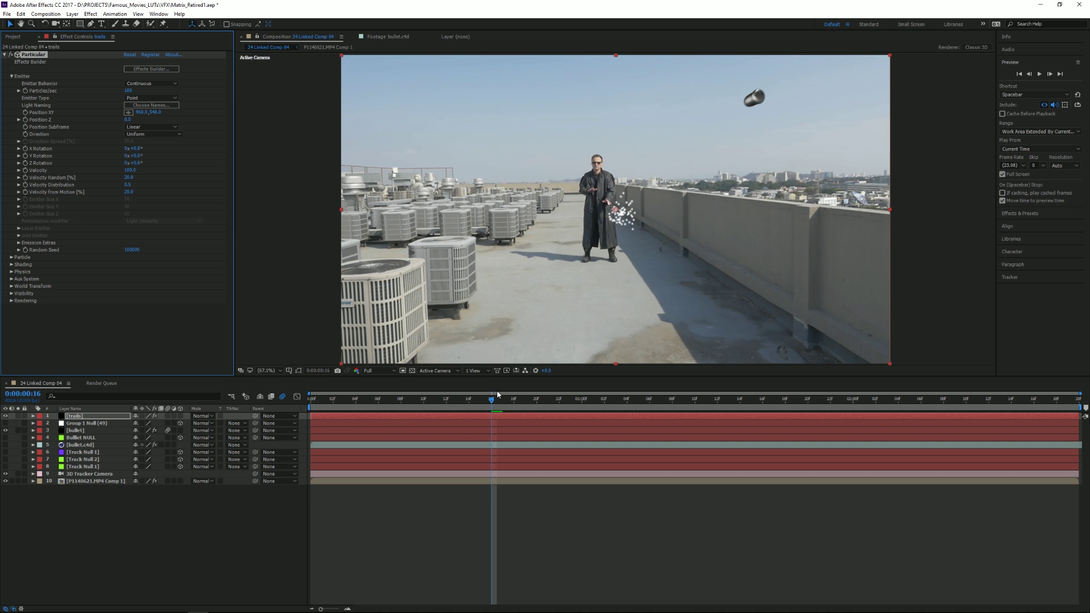
drag(498, 394, 638, 369)
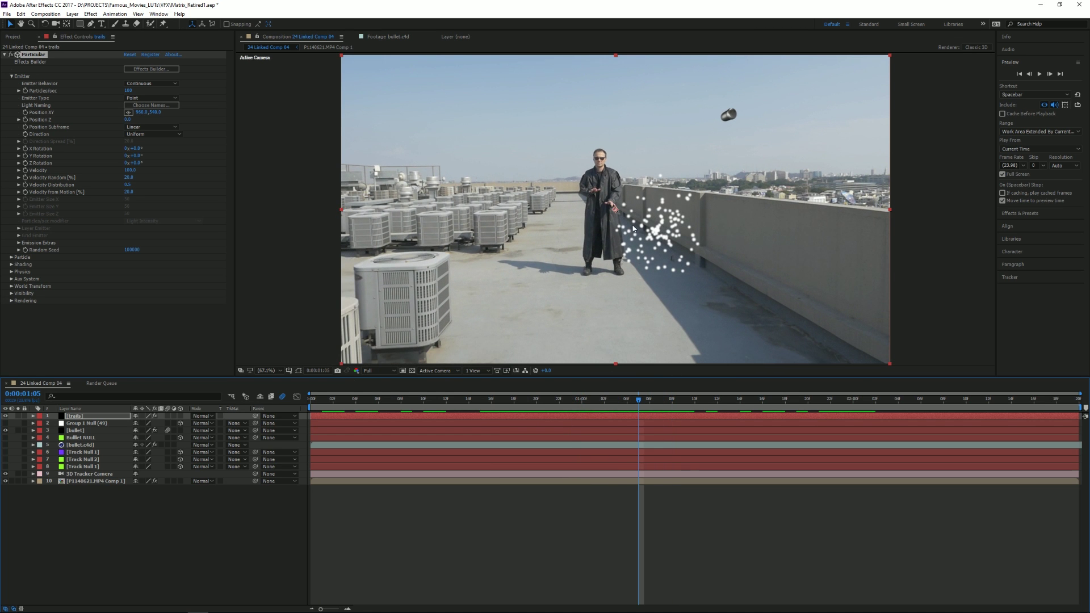
Step: Link Particular's emitter Position XY on the trails layer to the Position of the Group 1 Null (49) layer with an expression
click(34, 416)
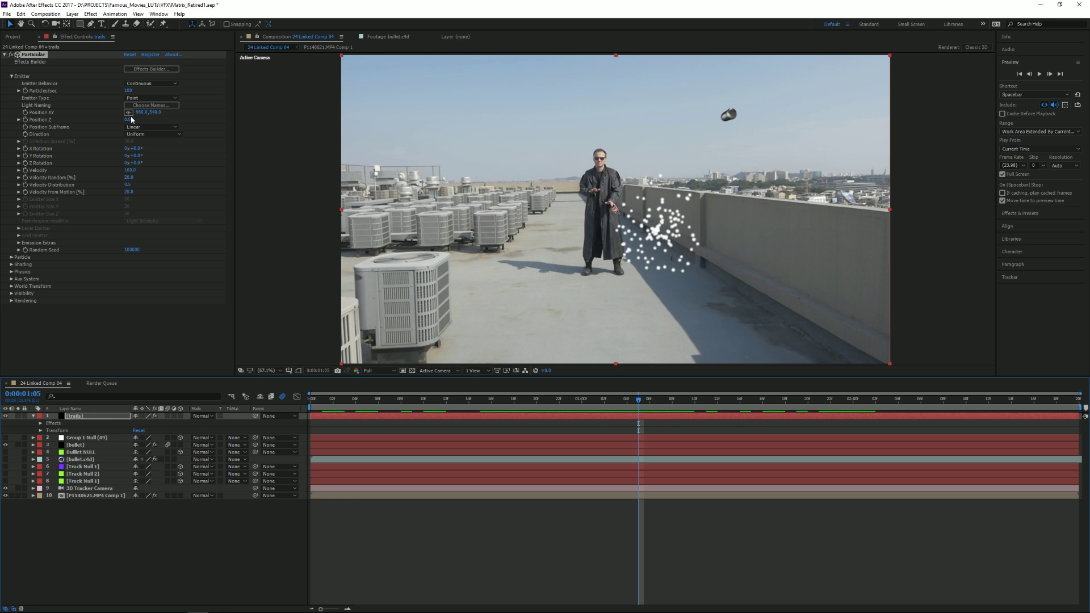
click(41, 423)
click(48, 431)
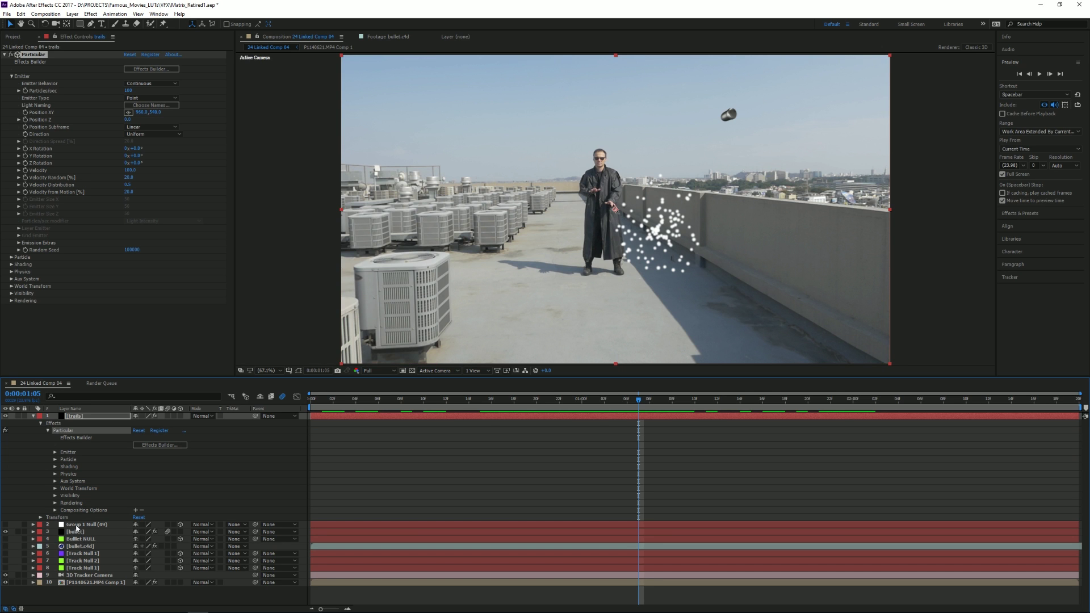
click(79, 526)
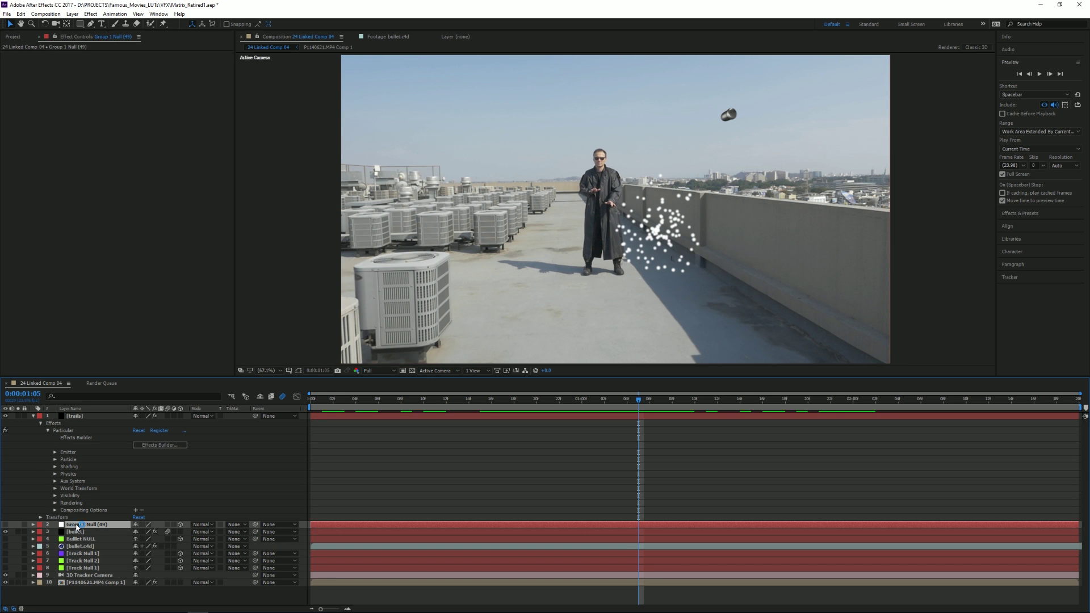
click(55, 453)
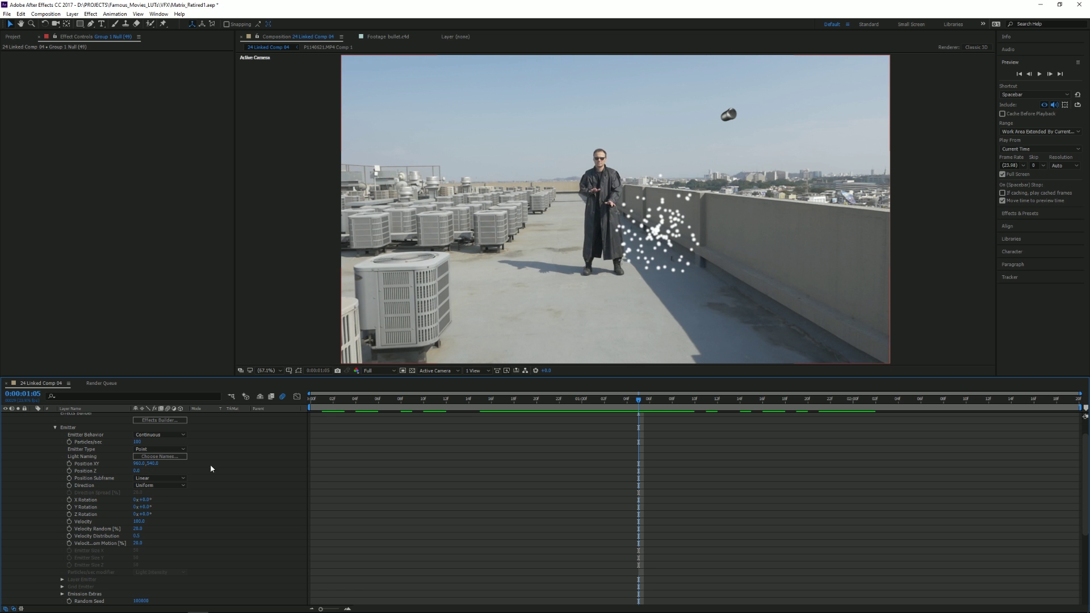
scroll(239, 472, down, 1)
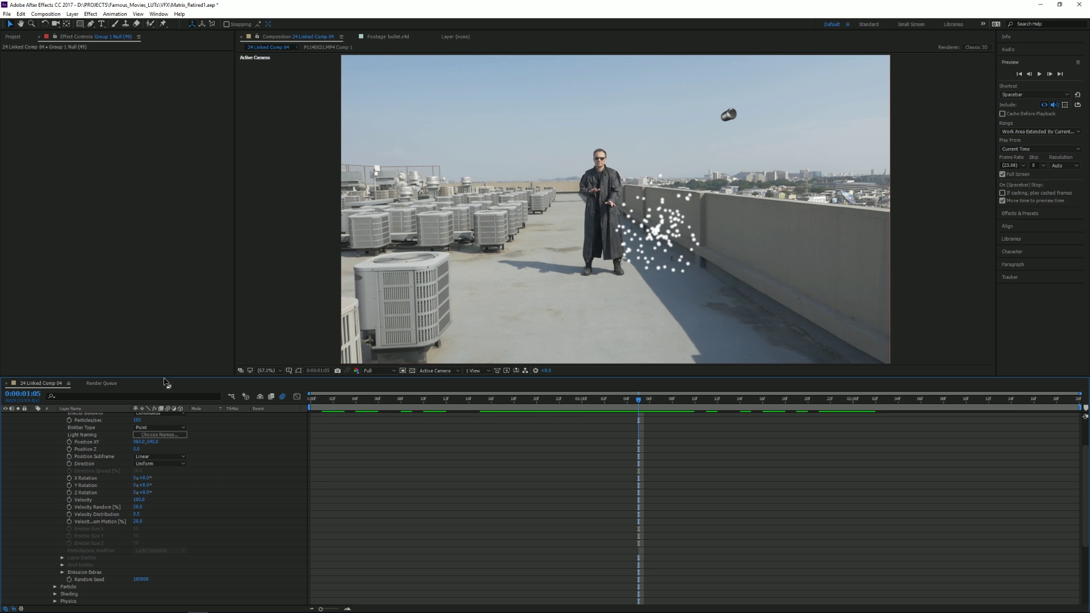
drag(191, 377, 191, 251)
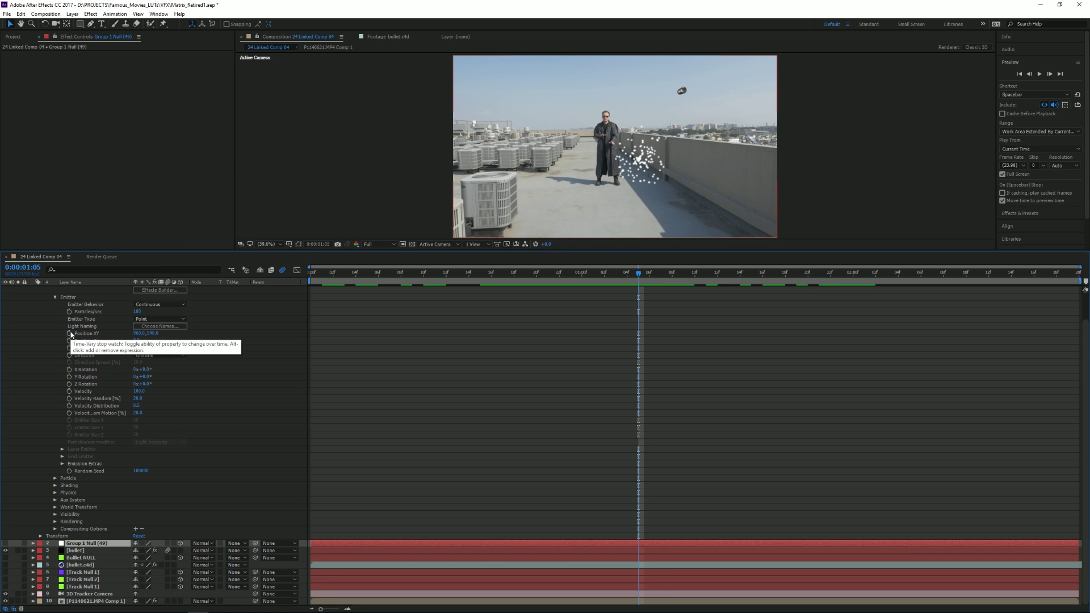
alt+click(69, 334)
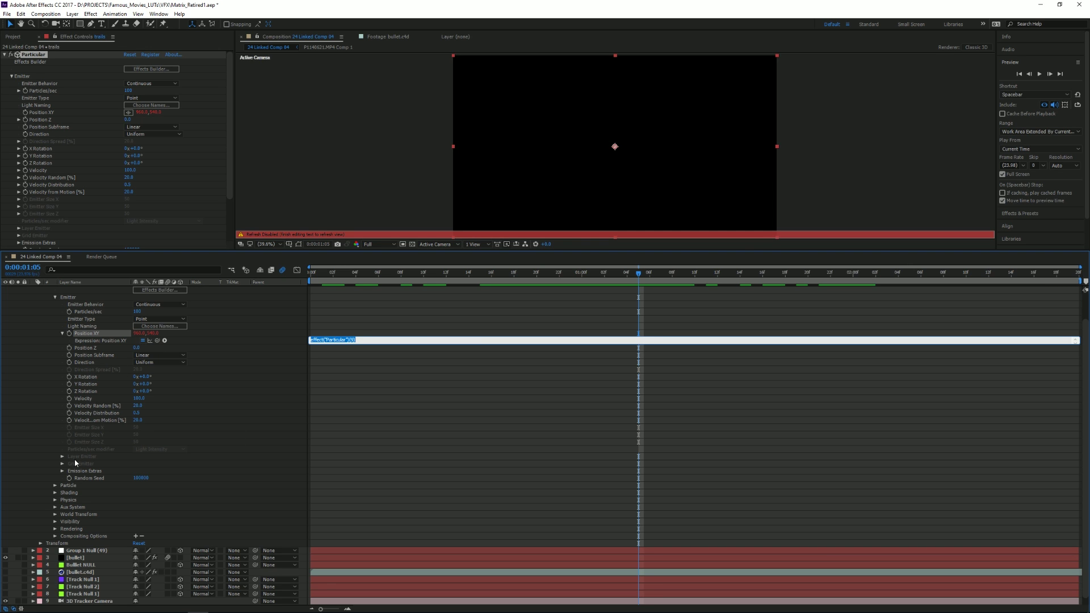
click(33, 550)
click(33, 550)
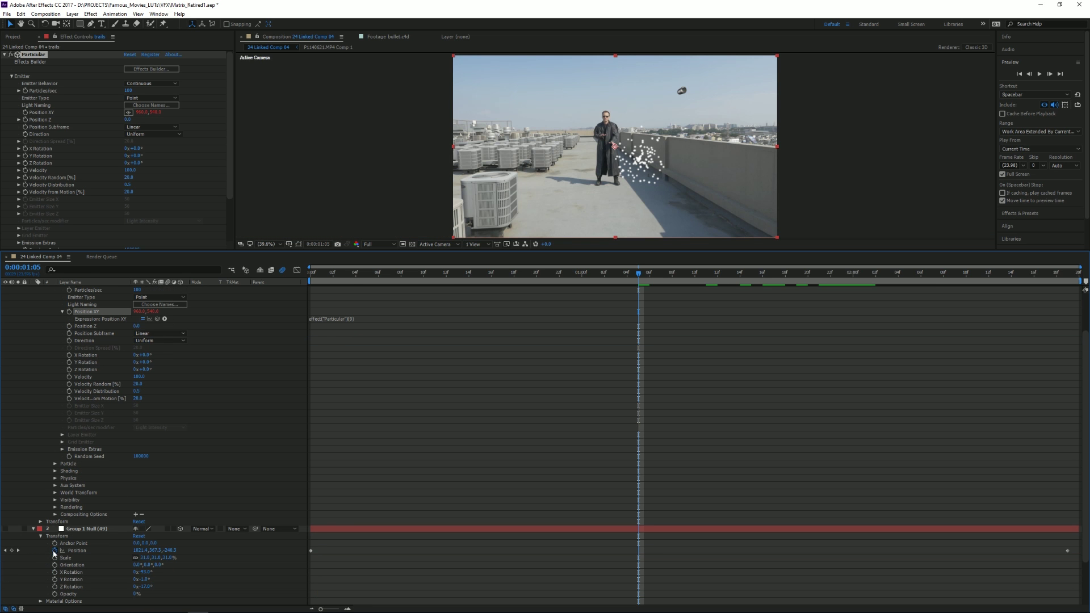
drag(156, 320, 84, 554)
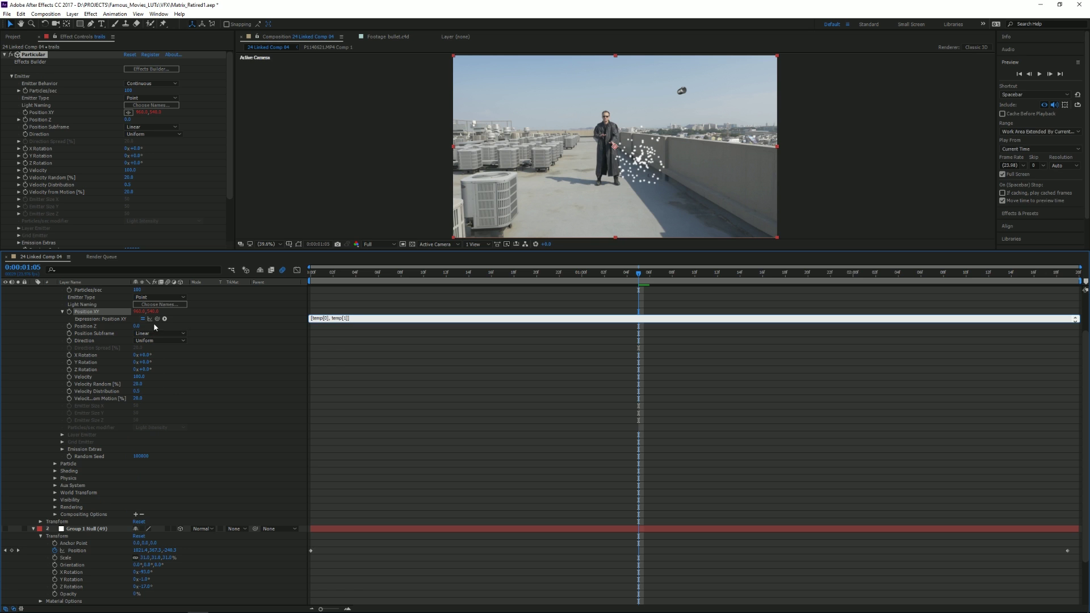
Step: Link the emitter's Position Z to the Z value of the null's Position with an expression and preview the particle trail
alt+click(69, 327)
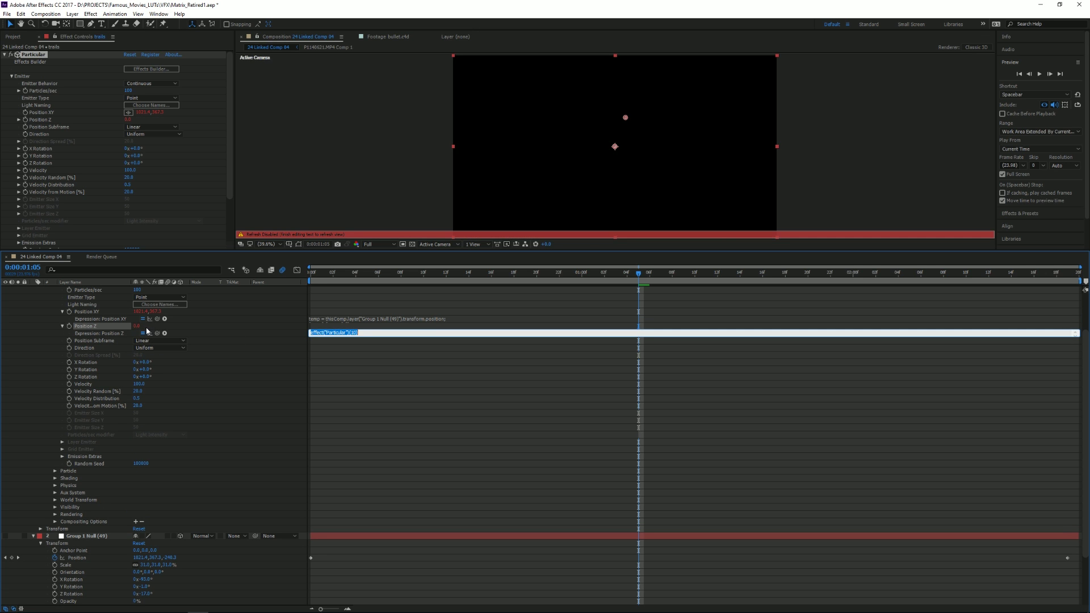
drag(157, 333, 171, 559)
drag(347, 274, 335, 305)
key(space)
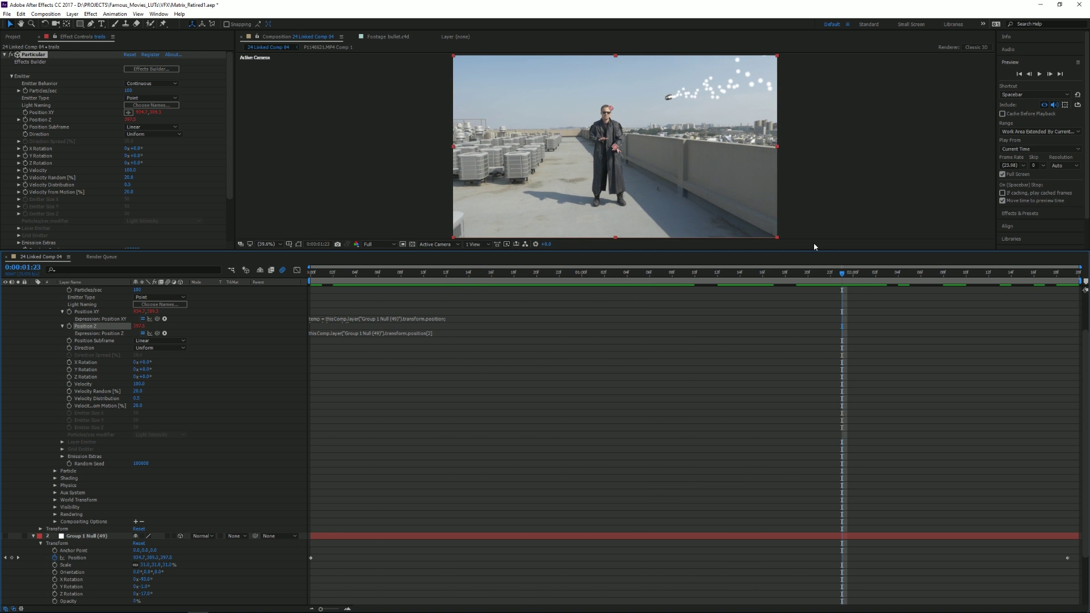
key(space)
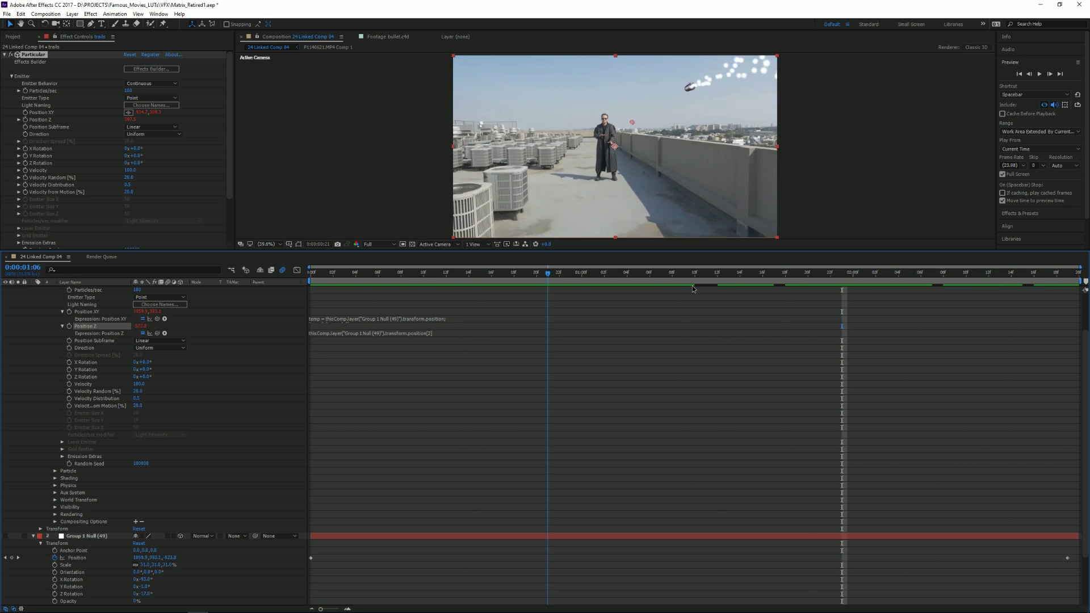
key(space)
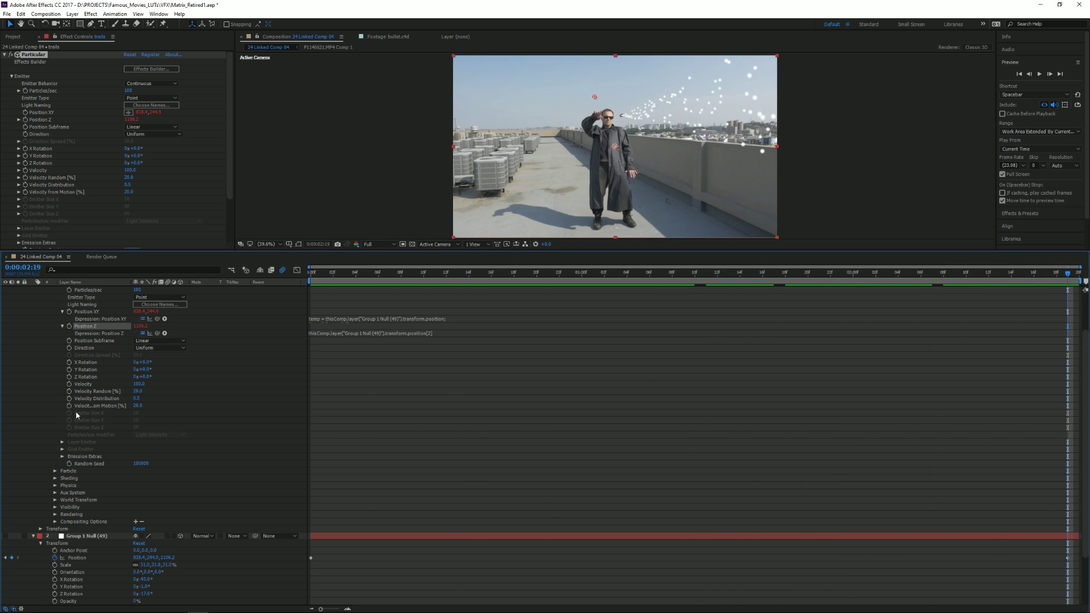
Step: Set the particle emitter's Velocity to 10 and scrub the shot to 0:00:02:19 to check the narrower trail
click(34, 536)
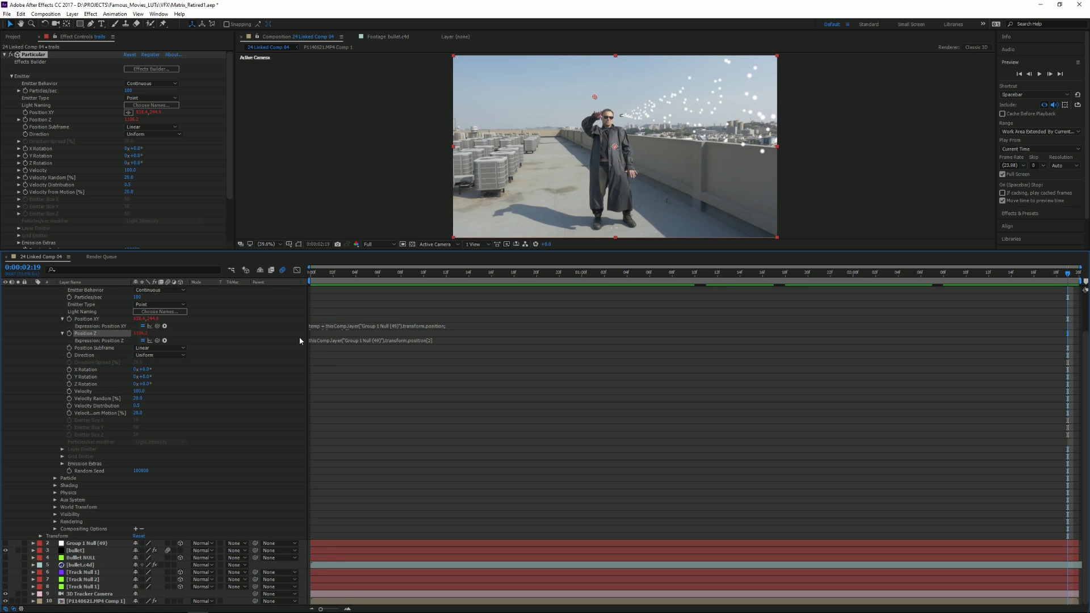
scroll(252, 353, up, 2)
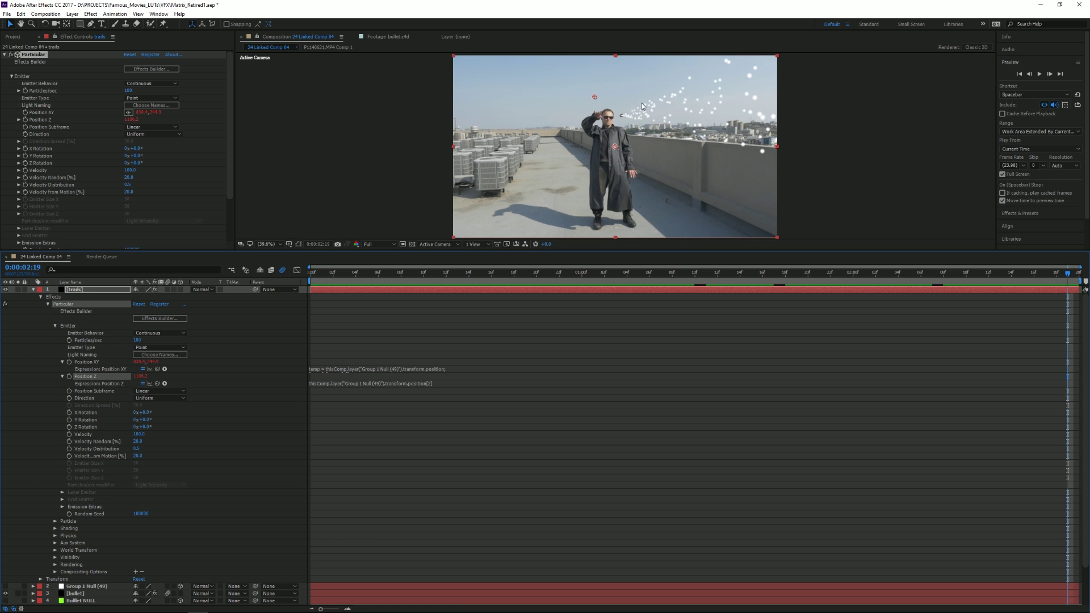
drag(333, 275, 1045, 284)
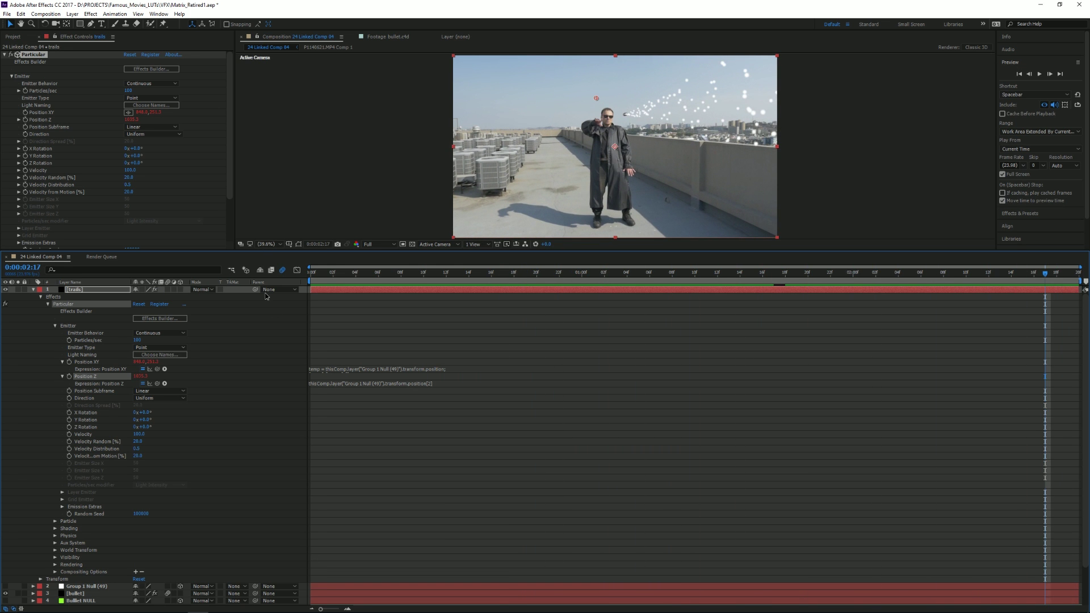
drag(268, 253, 268, 406)
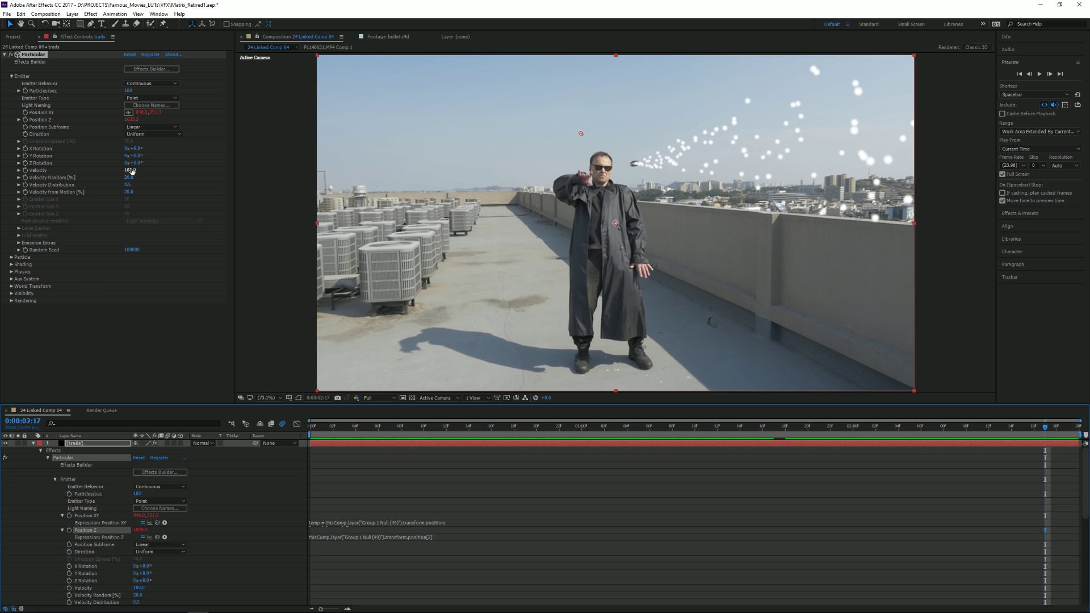
drag(129, 172, 118, 163)
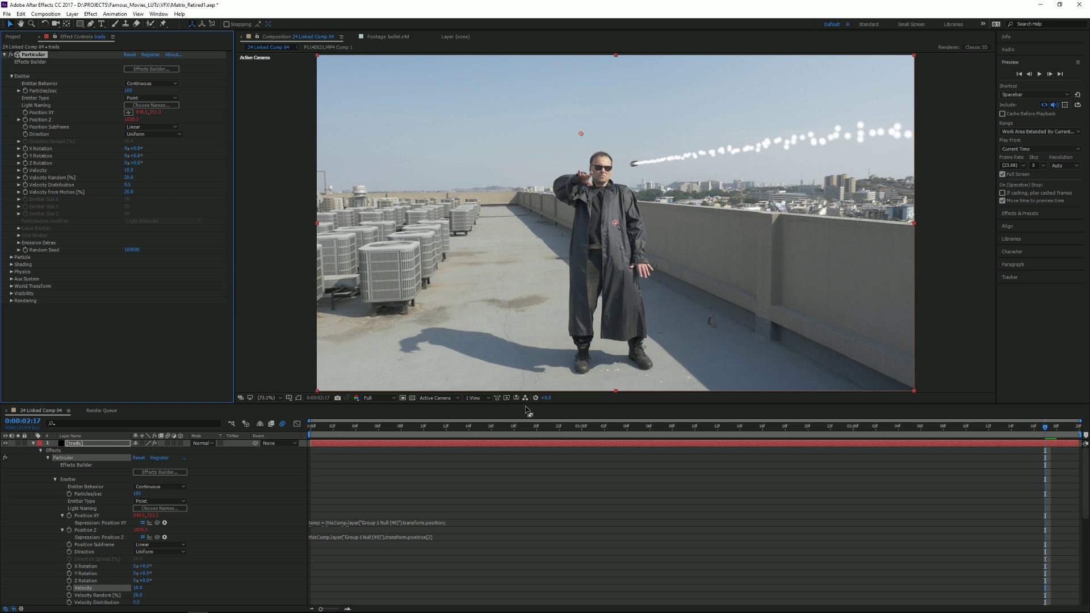
drag(322, 433, 1071, 432)
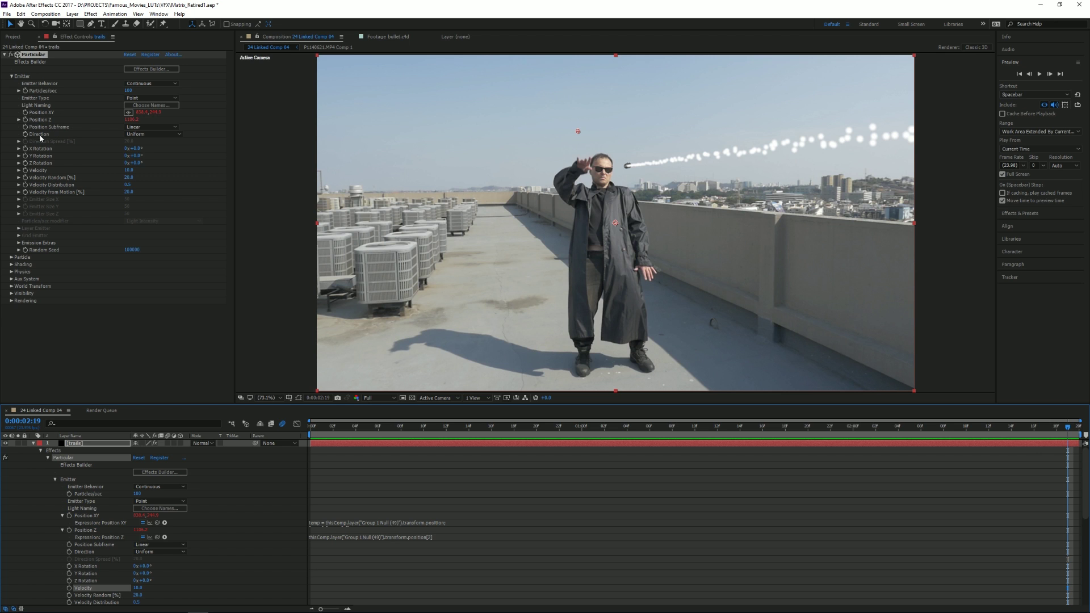
Step: Try the Glow Sphere (No DOF) and Streaklet particle types for the trail, scrubbing to 0:00:01:00 to judge the look
click(11, 257)
scroll(114, 256, down, 2)
scroll(205, 310, down, 3)
scroll(206, 310, down, 1)
click(144, 218)
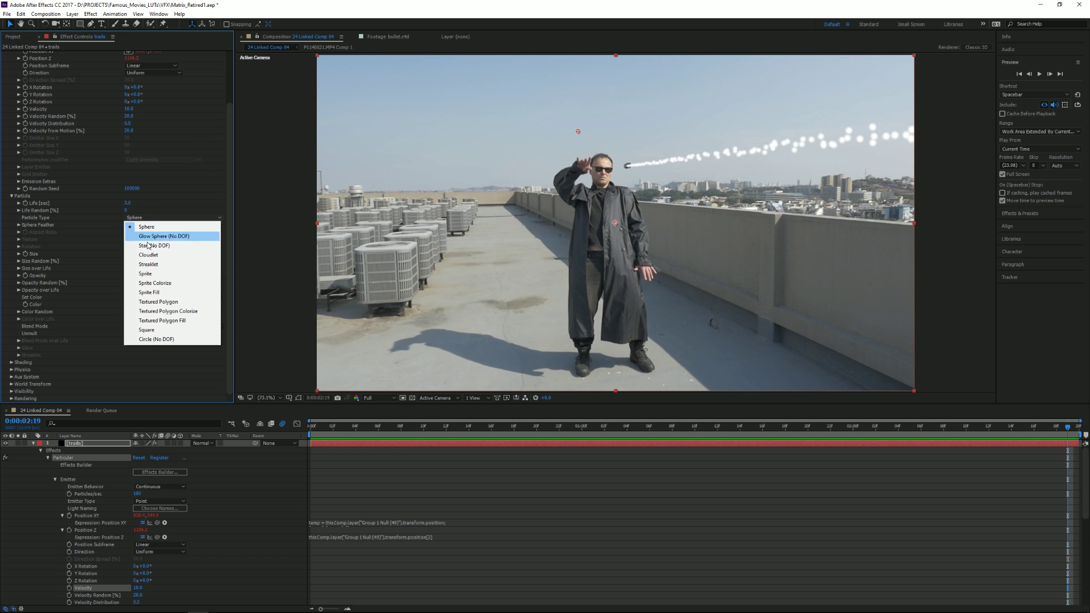
click(152, 236)
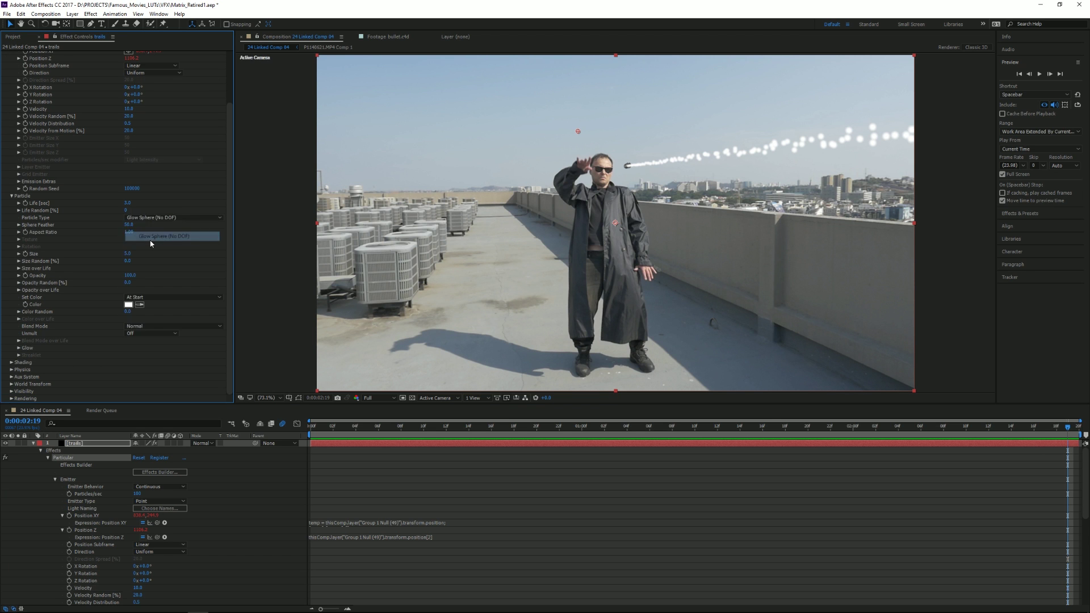
click(143, 218)
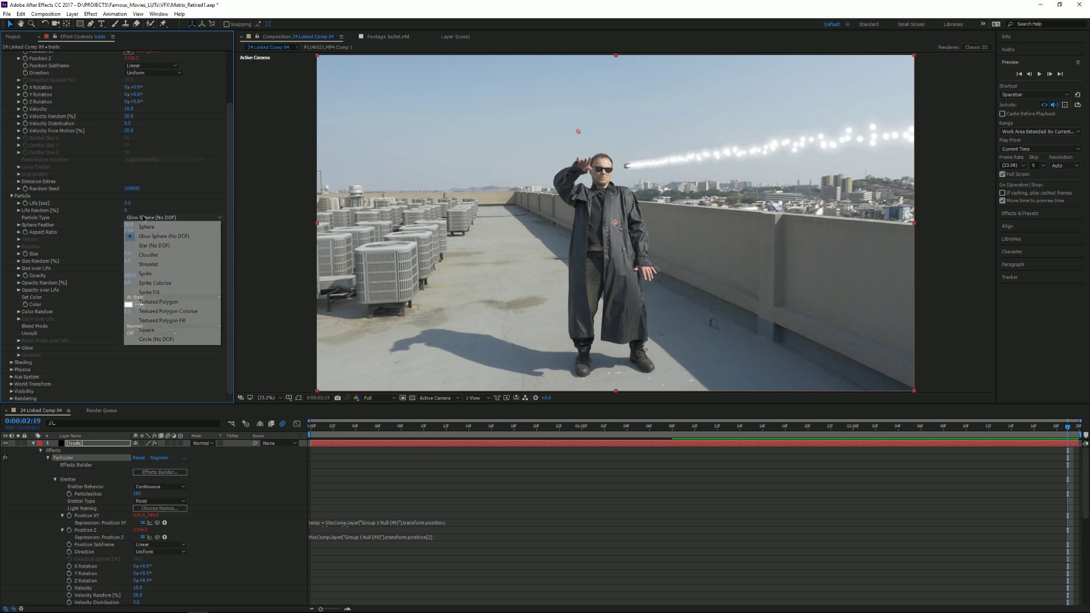
click(161, 265)
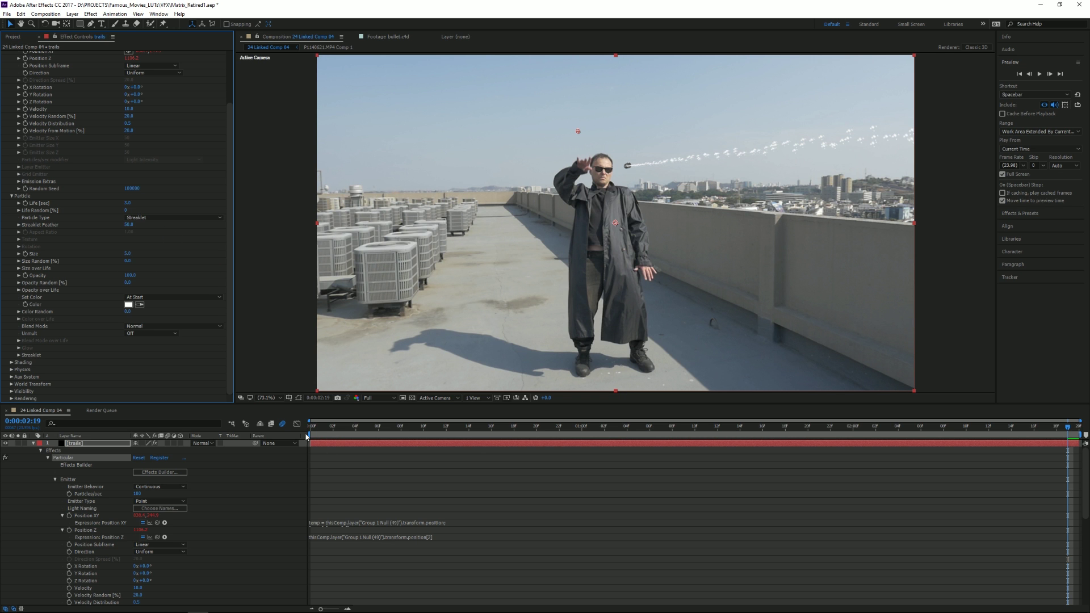
drag(309, 436, 583, 440)
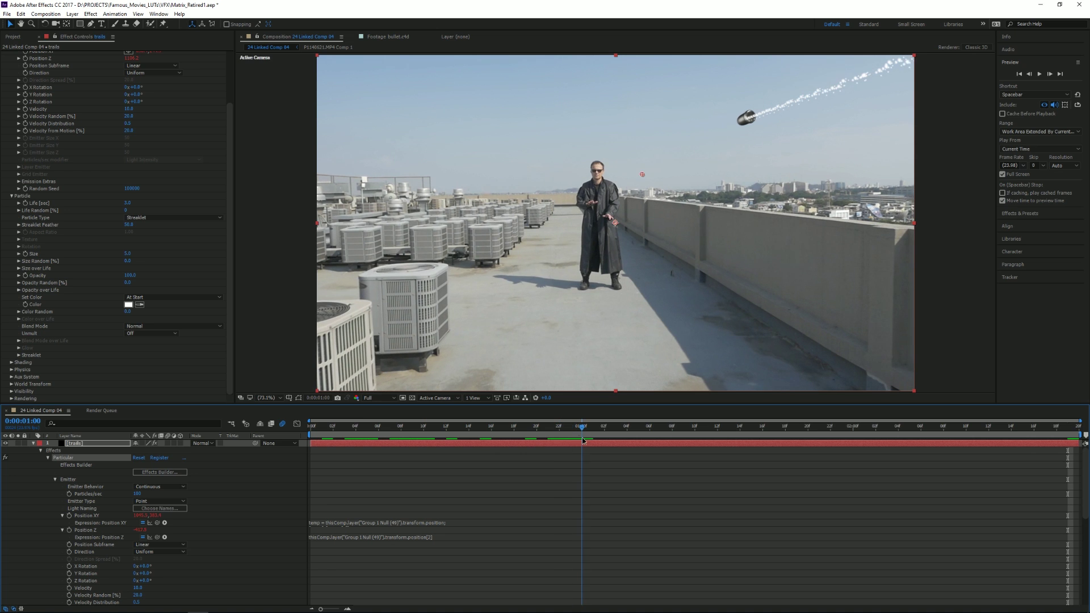
Step: Set the trail's Particle Type to Sprite and preview the shot
click(141, 218)
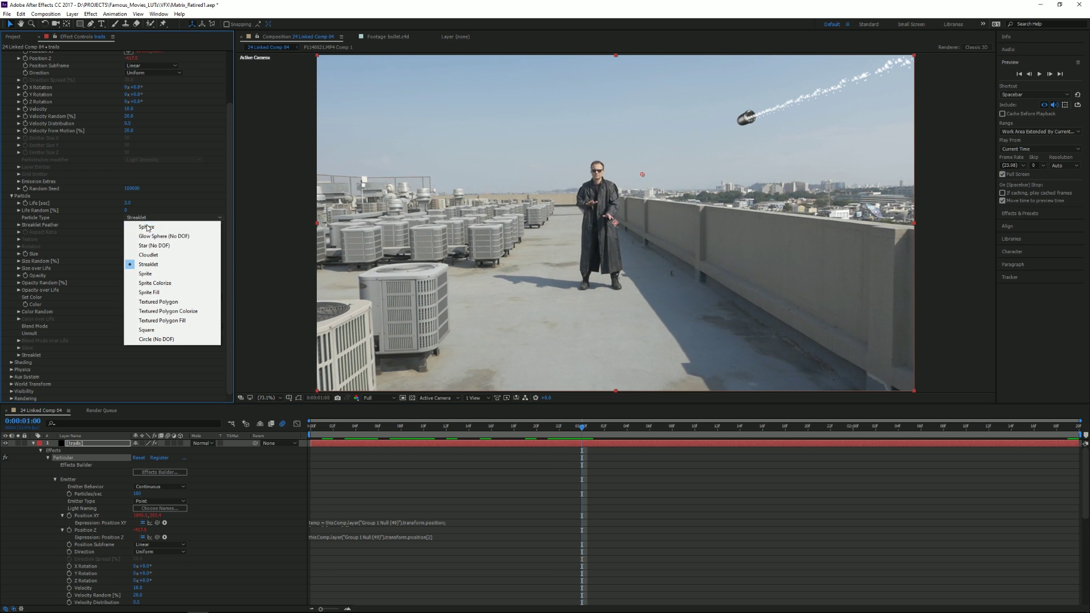
click(151, 274)
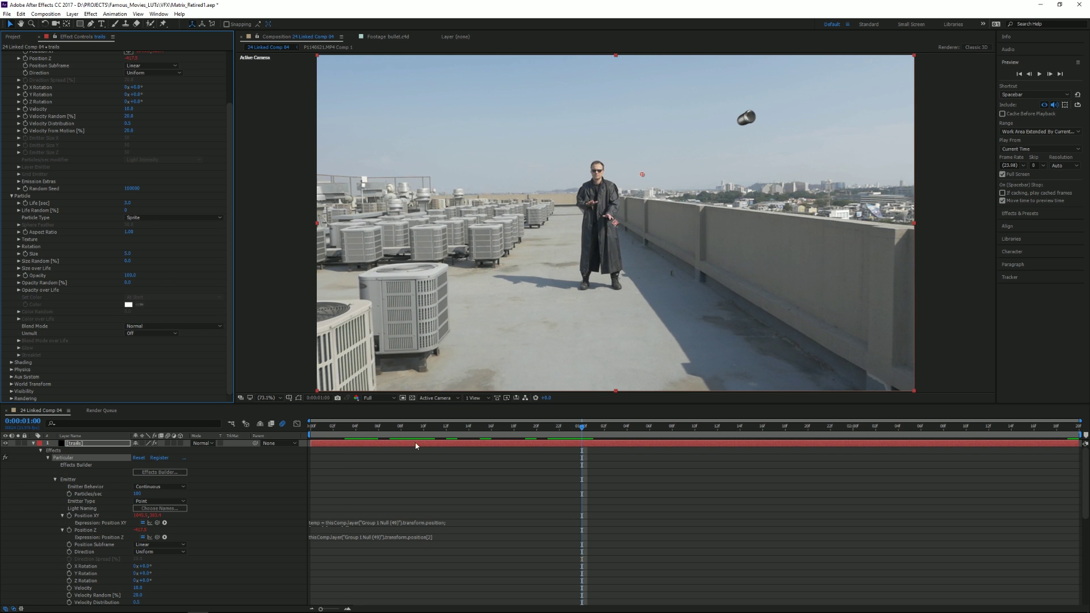
key(space)
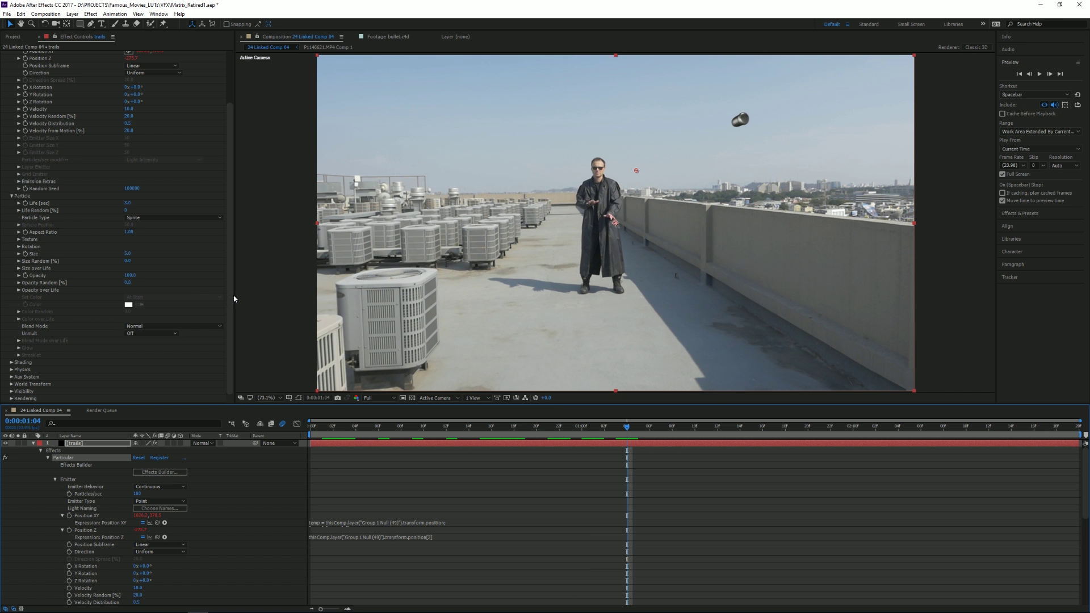
drag(254, 405, 255, 445)
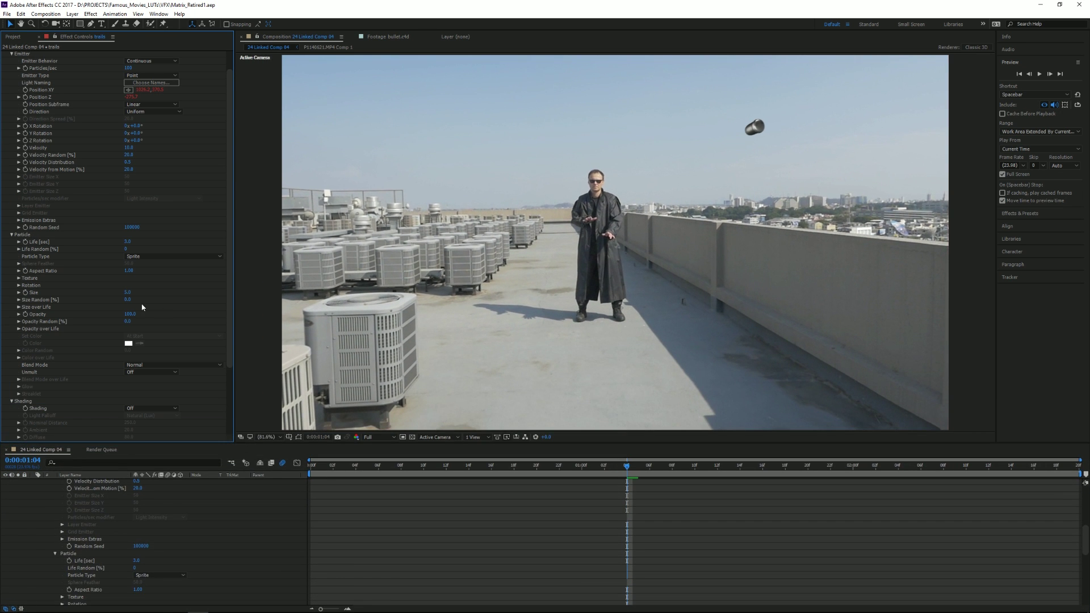
scroll(234, 275, up, 2)
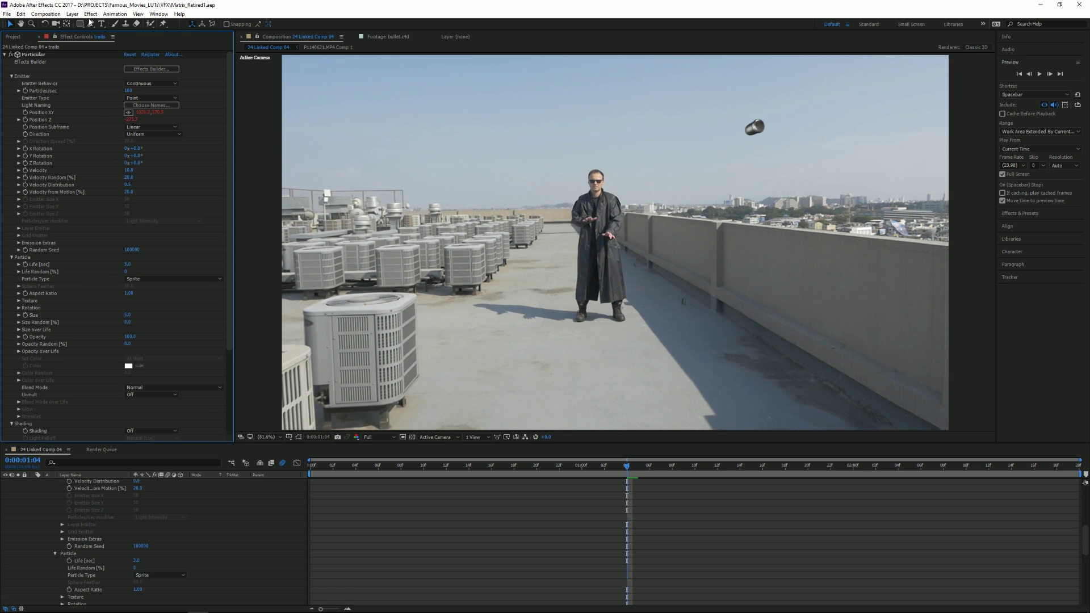
Step: Create a black 200 x 200 px solid named "Sprite"
click(72, 13)
mouse_move(120, 26)
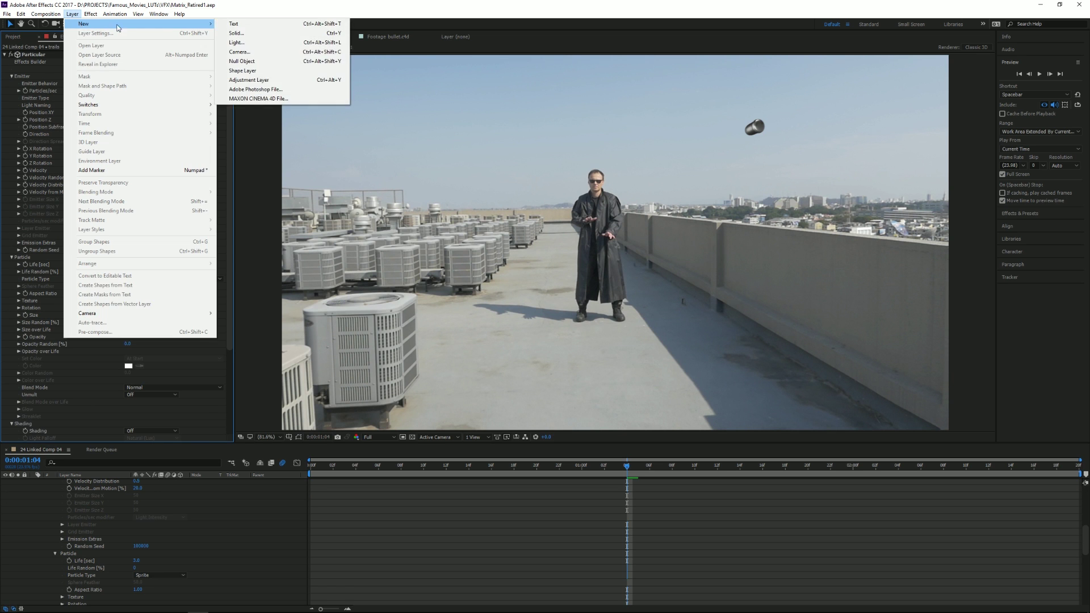
click(237, 33)
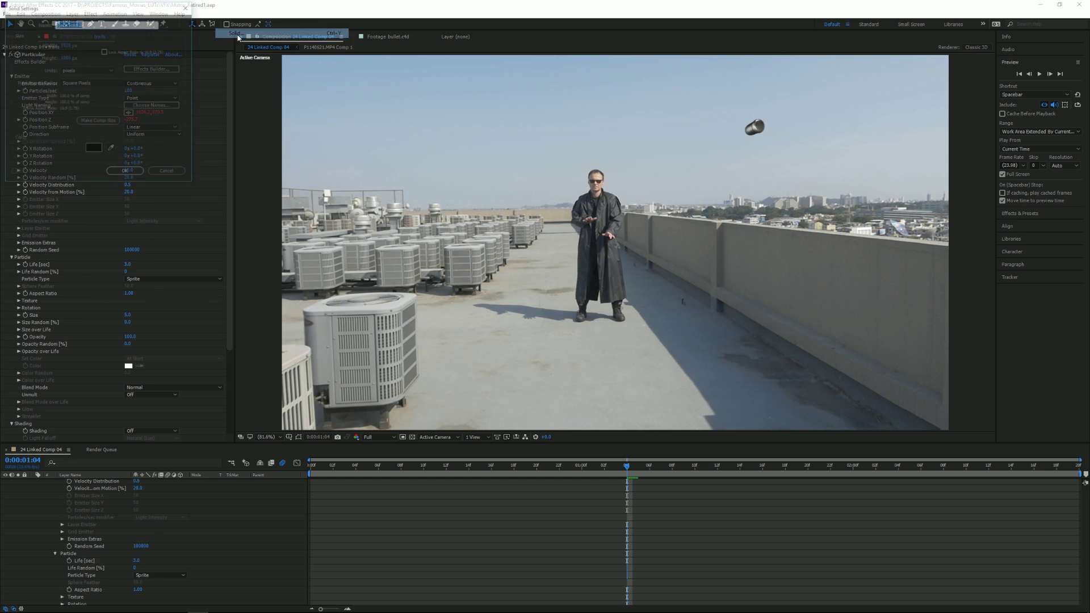
click(65, 44)
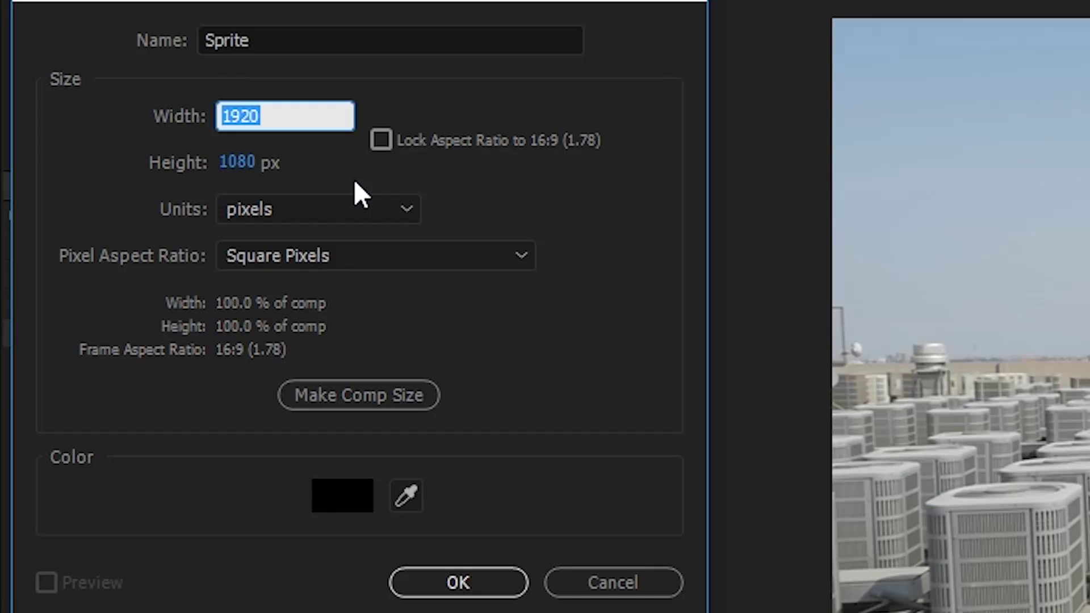
text(200)
key(Tab)
text(200)
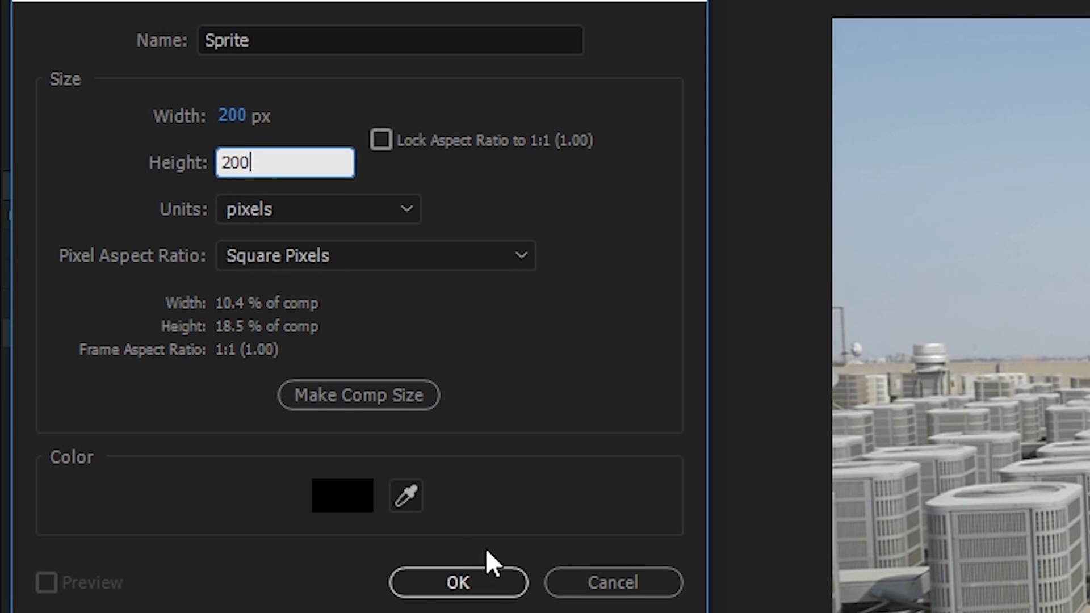
click(483, 571)
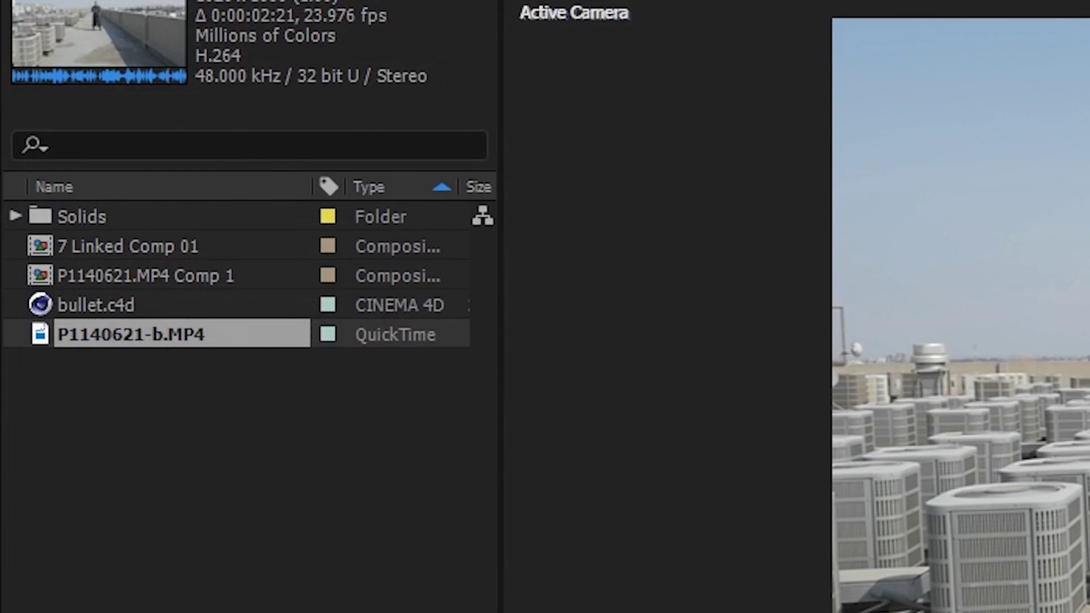
Step: Pre-compose the Sprite layer as "Sprite Comp 1", leaving all attributes in "7 Linked Comp 01", and open the new composition
right_click(100, 463)
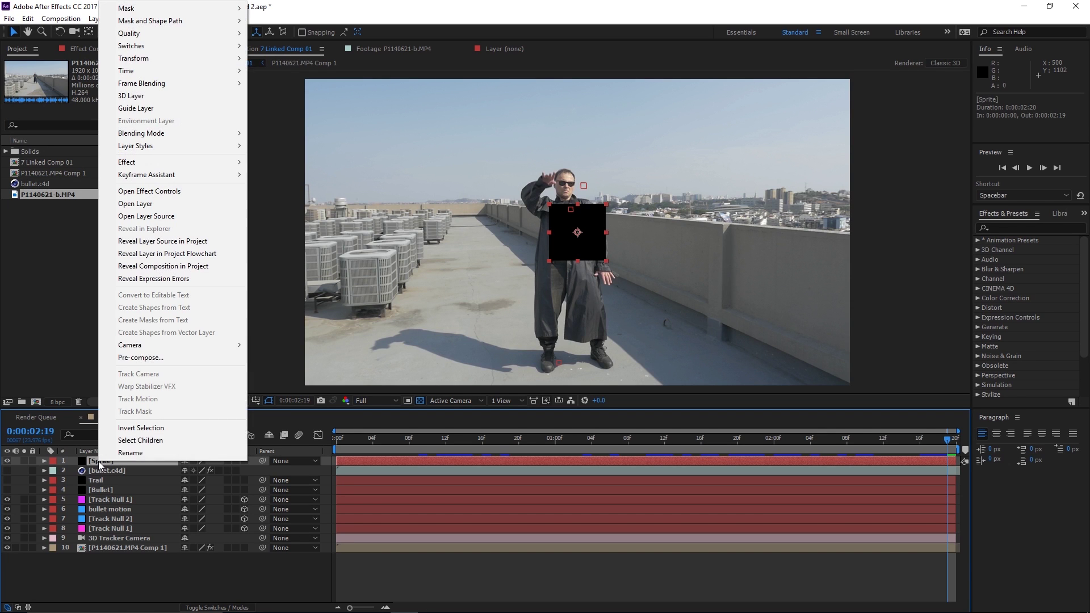
click(158, 359)
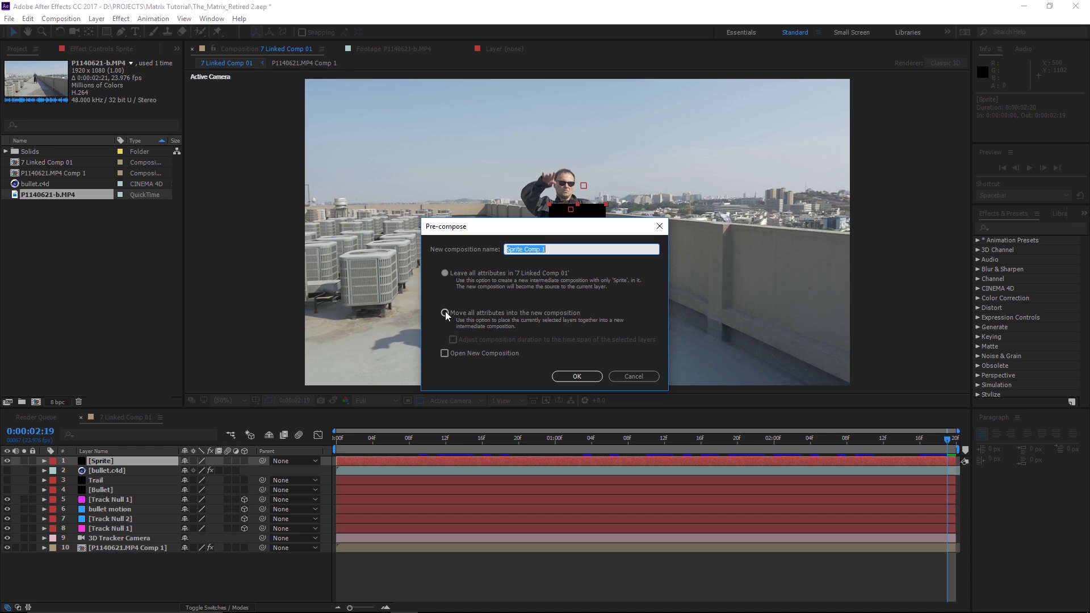
click(446, 273)
click(446, 273)
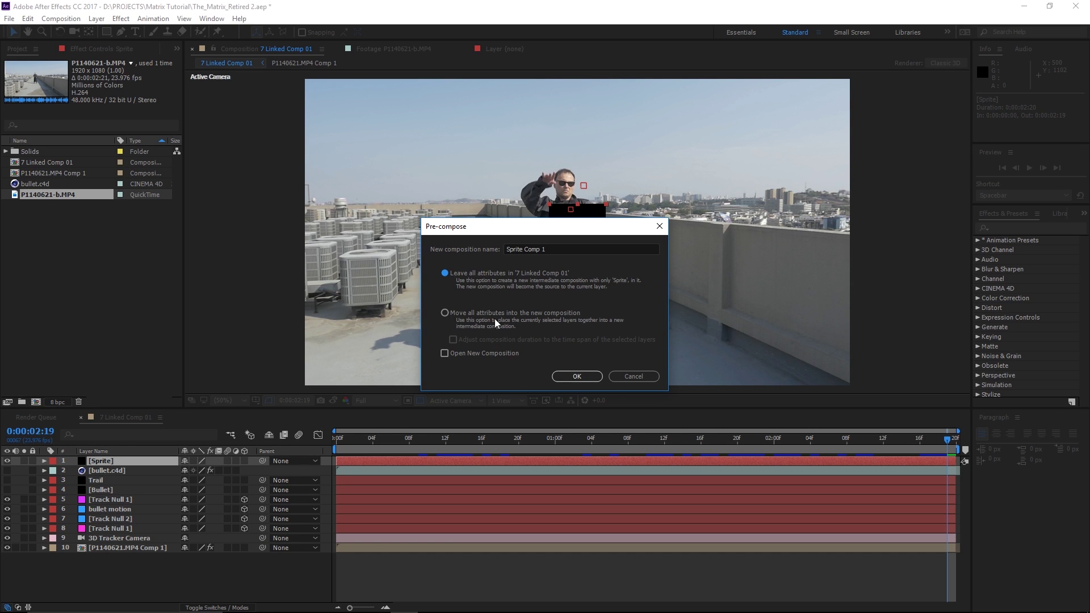
click(577, 376)
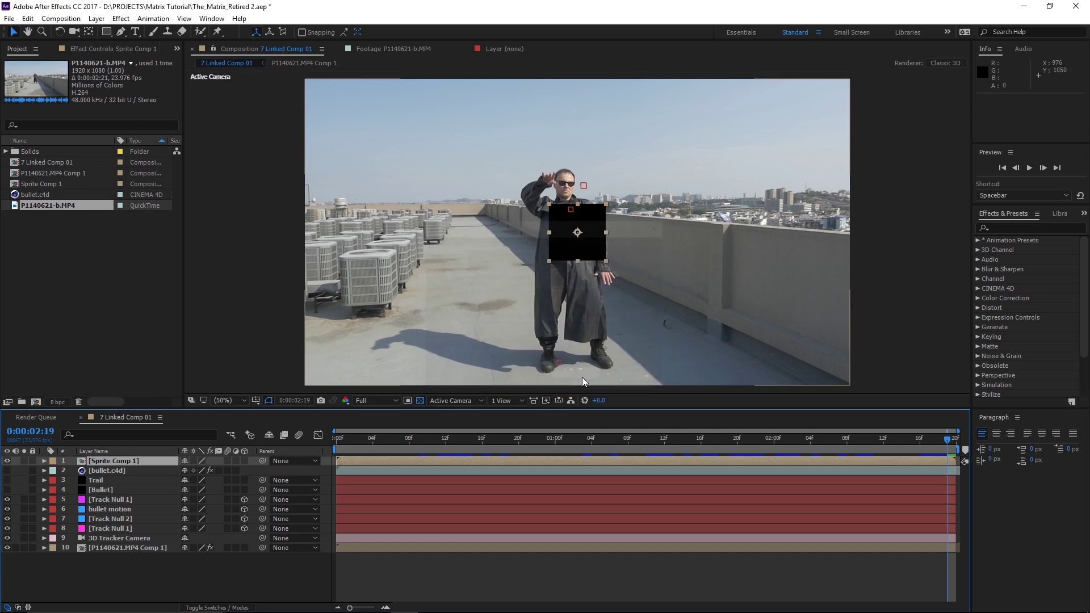
double_click(82, 465)
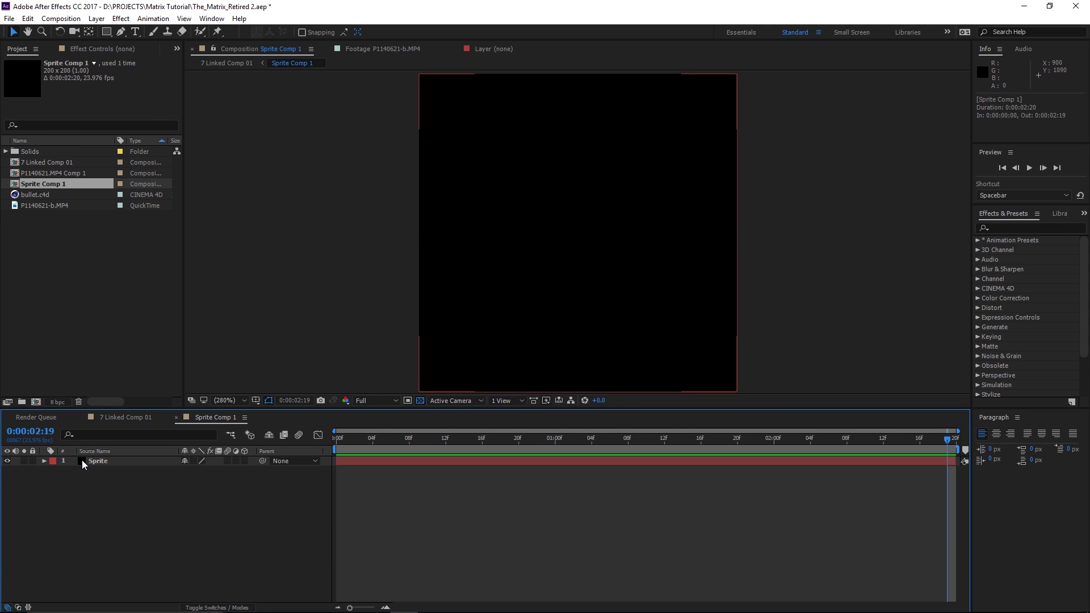
Step: Add an elliptical mask filling the full size of the Sprite solid
click(84, 464)
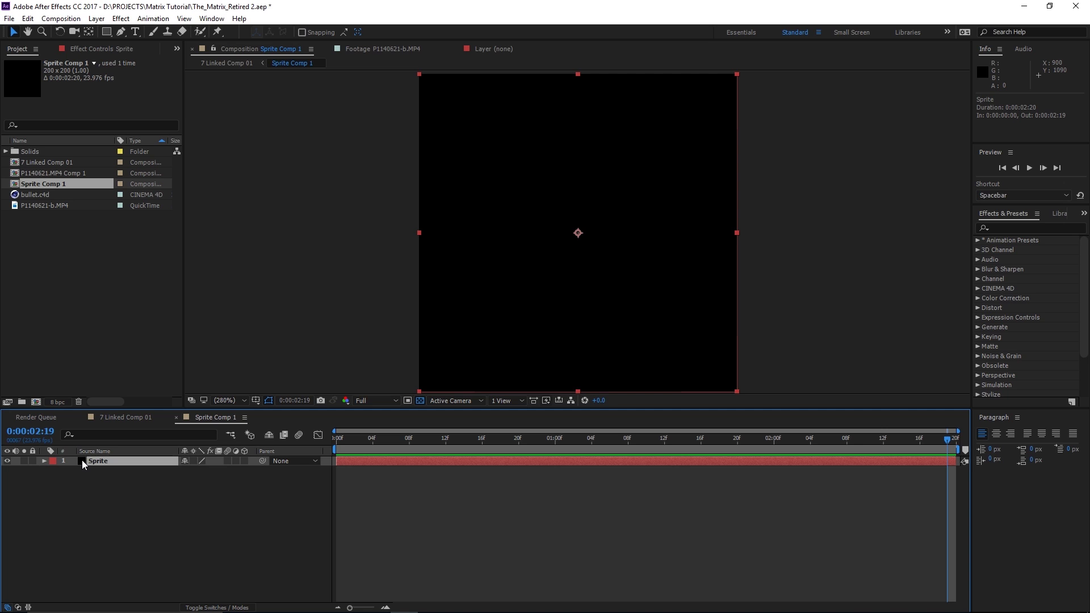
click(107, 35)
drag(108, 35, 132, 62)
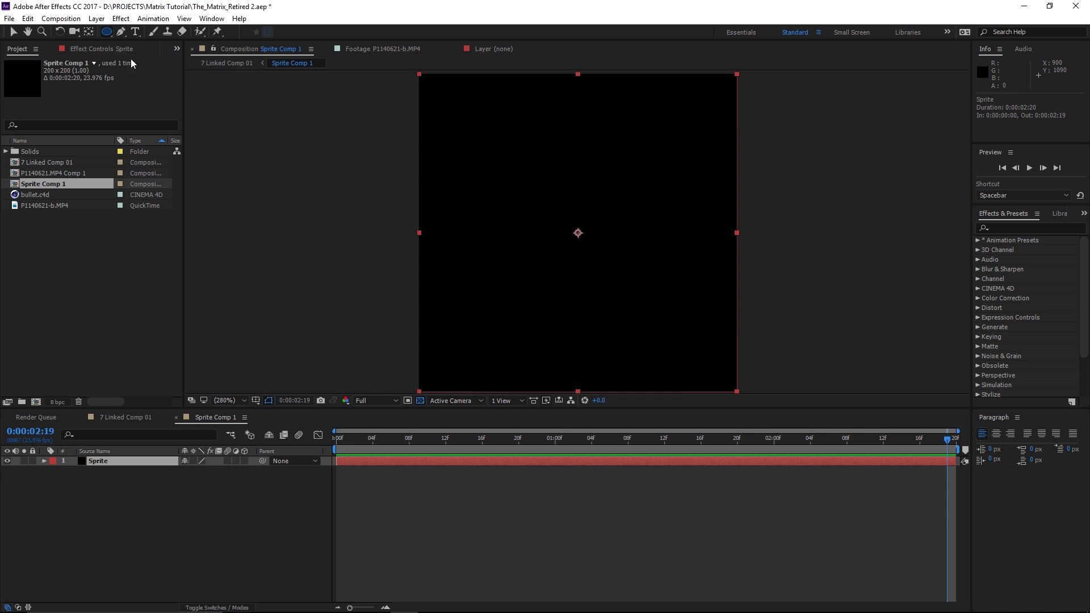
double_click(108, 32)
key(v)
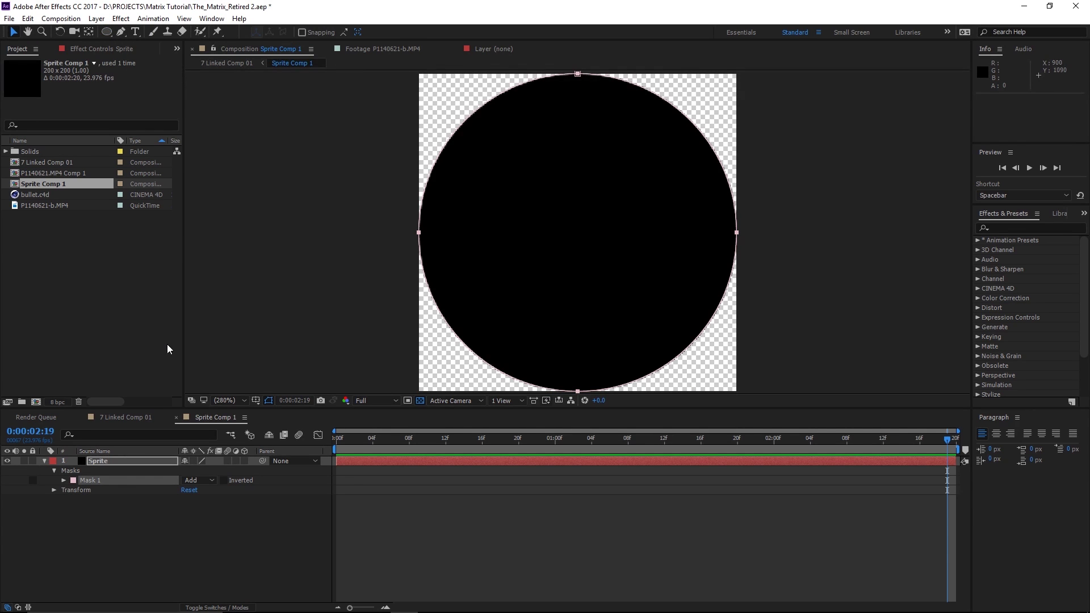
Step: Draw a second elliptical mask about 118 px wide near the solid's centre and set its mode to Subtract
key(q)
drag(487, 139, 676, 319)
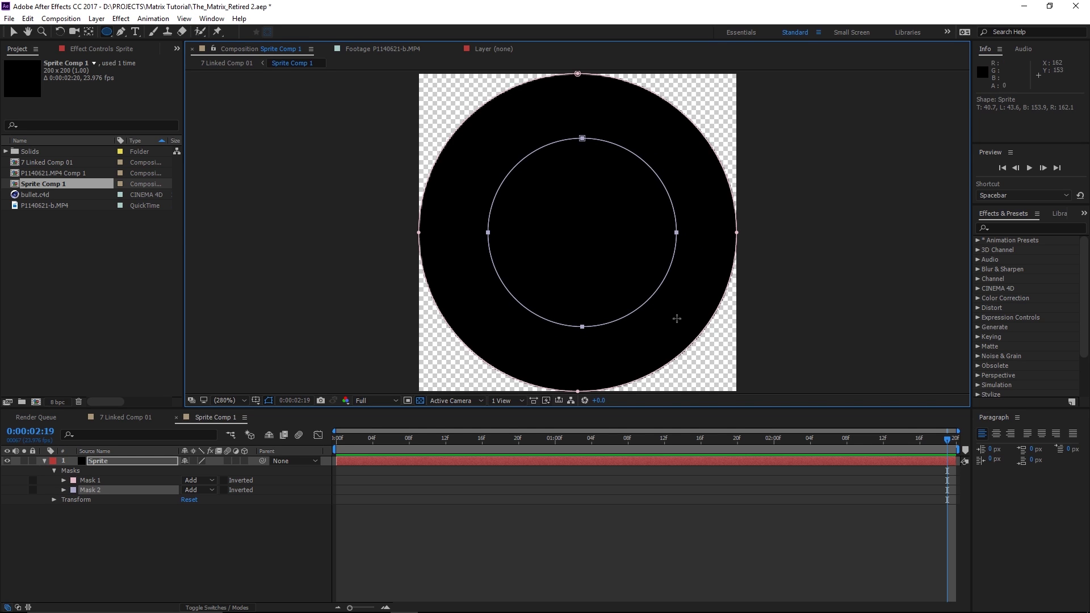
click(198, 490)
click(191, 529)
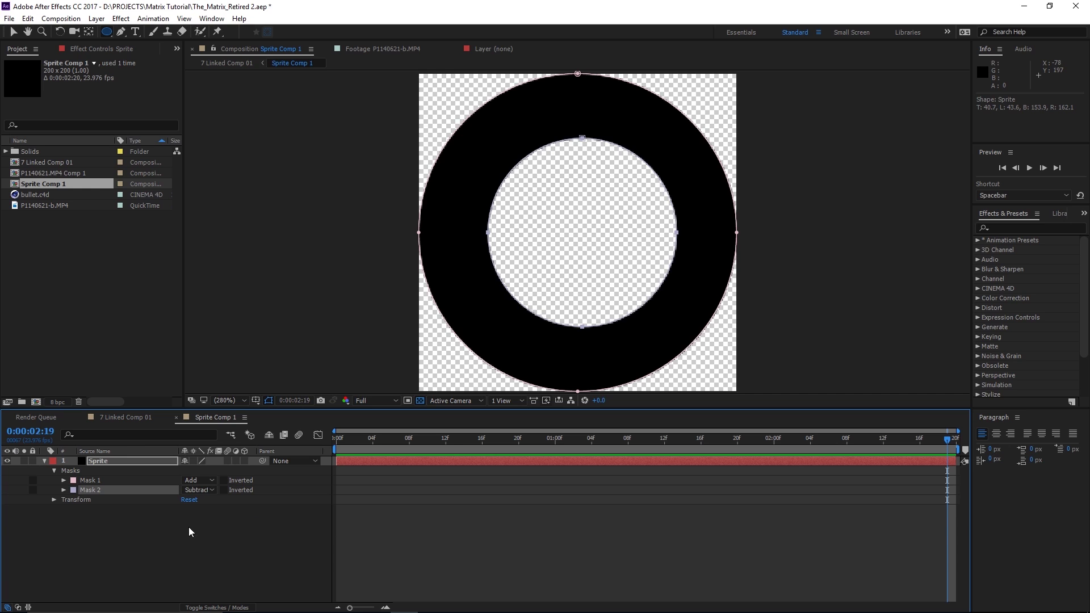
Step: Set Mask 2's Mask Feather to 53 pixels to soften the ring's inner edge
click(64, 491)
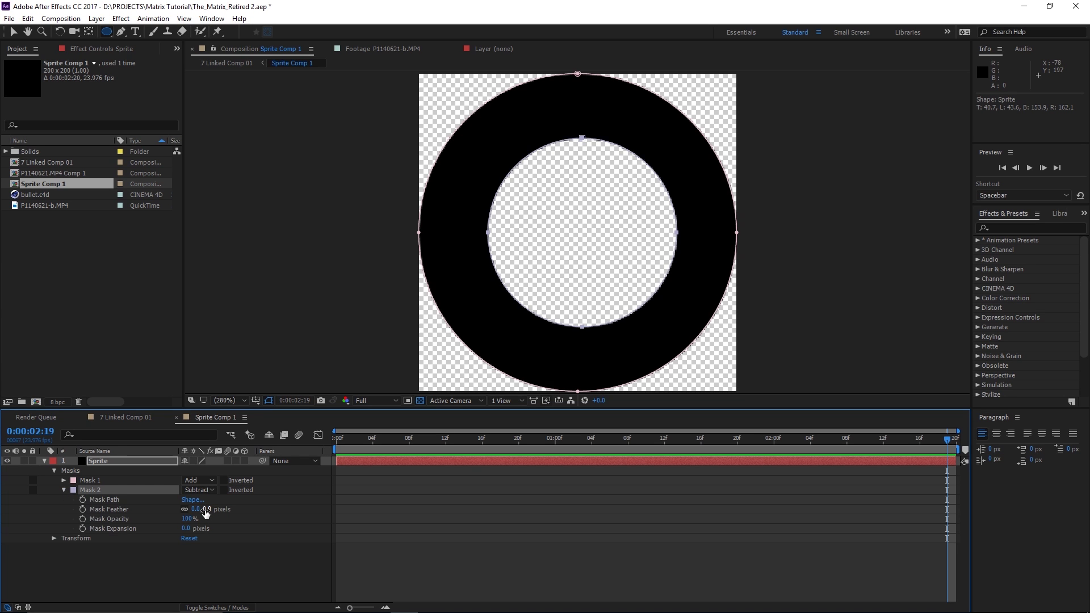
drag(205, 510, 234, 510)
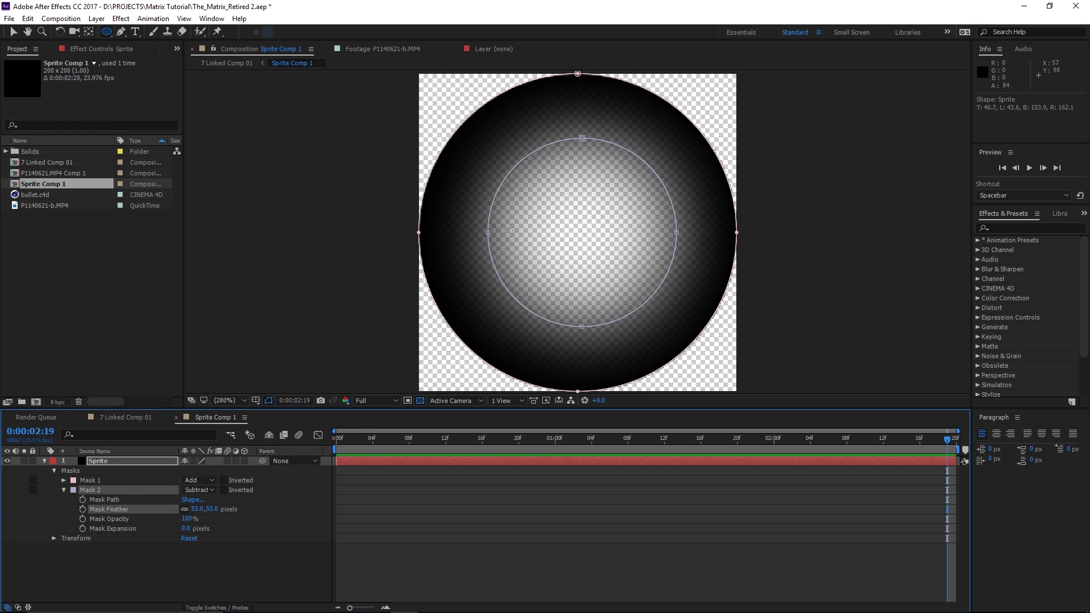
click(15, 32)
Step: Change the Sprite solid's color to white and turn off the transparency grid
click(96, 18)
click(125, 44)
click(534, 369)
mouse_move(540, 372)
mouse_down()
mouse_move(462, 418)
mouse_move(348, 318)
mouse_up()
click(652, 356)
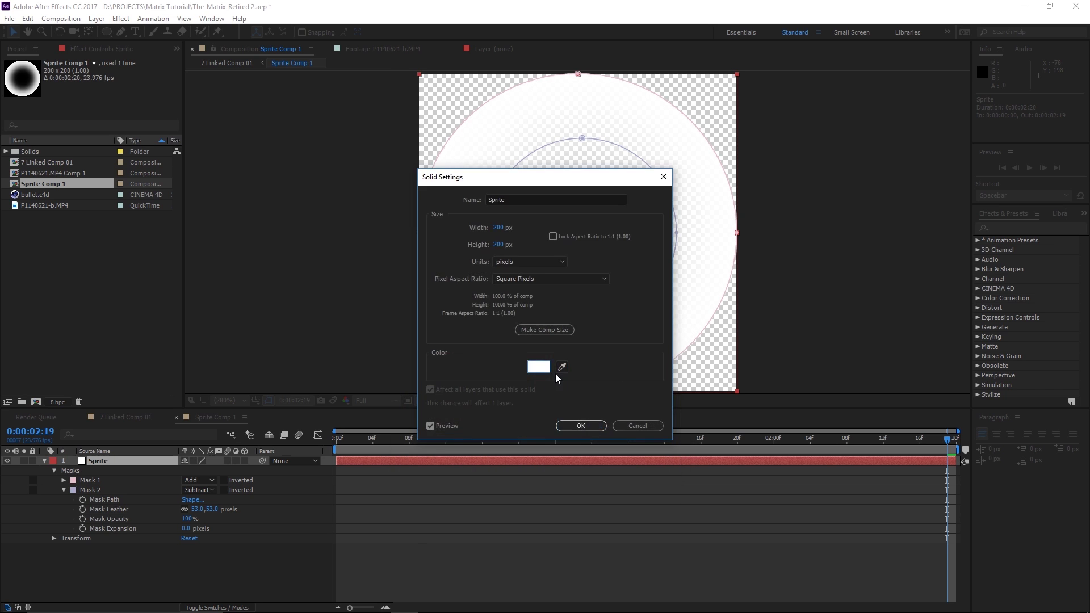
click(580, 426)
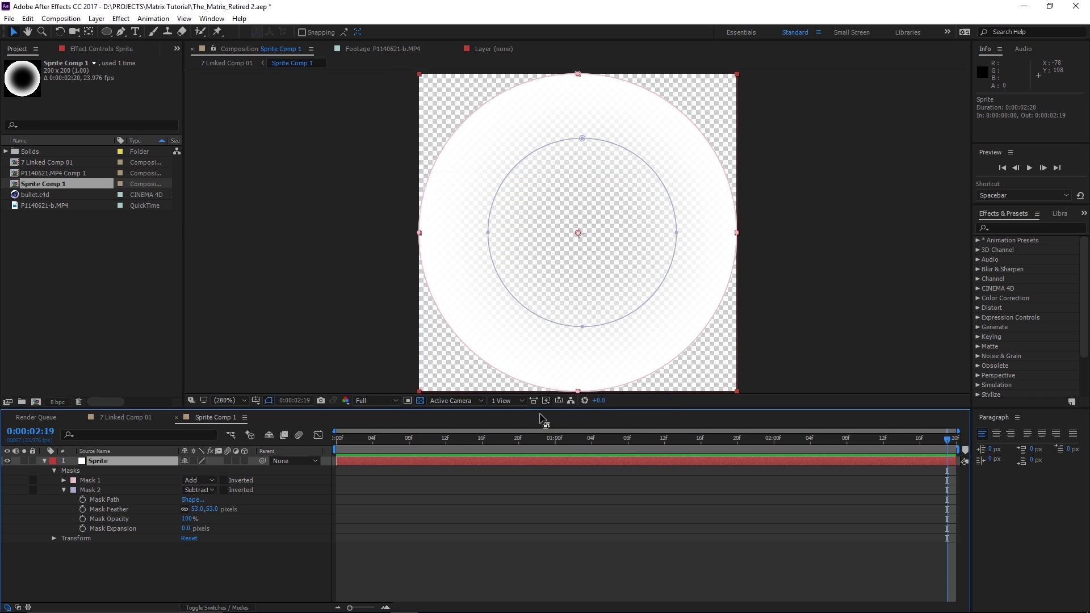
click(420, 401)
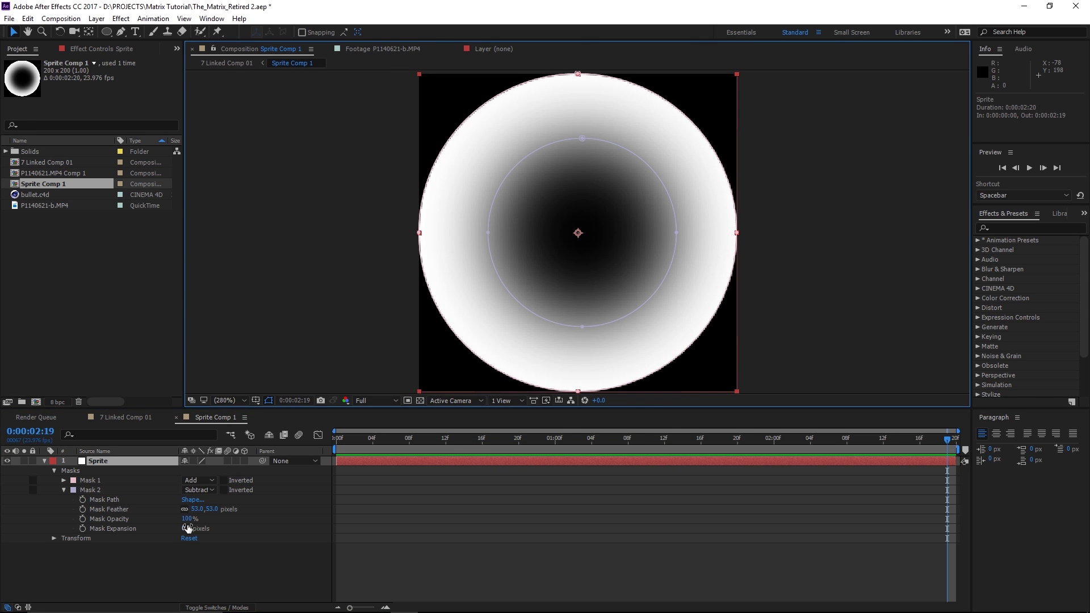
Step: Enlarge the inner Mask 2 ellipse outward at two opposite corners, bringing its edge closer to the outer mask
drag(194, 534, 182, 530)
double_click(489, 233)
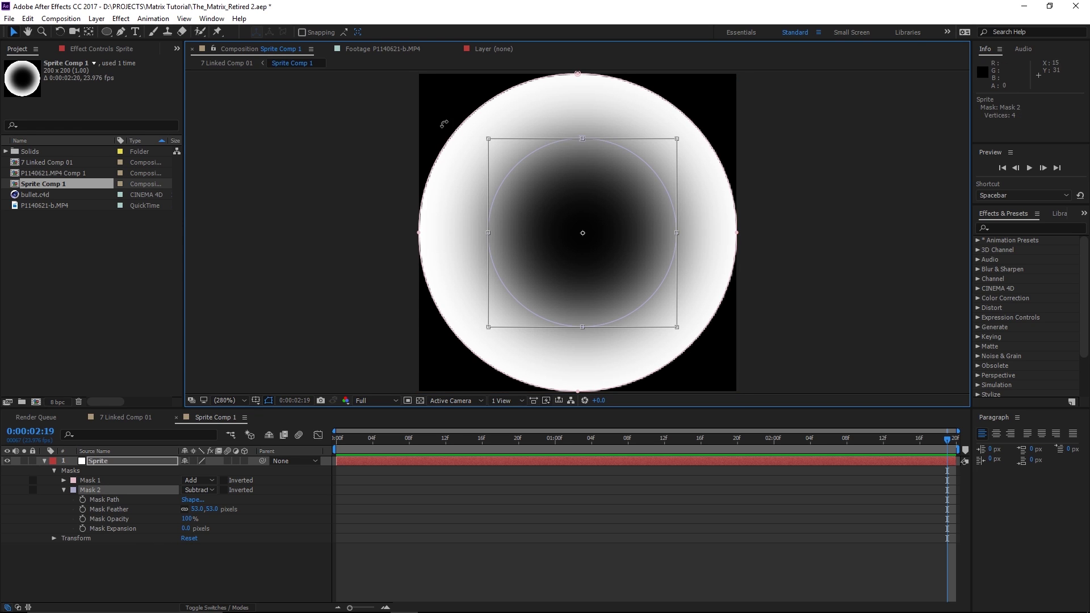
drag(489, 139, 466, 116)
drag(675, 328, 698, 347)
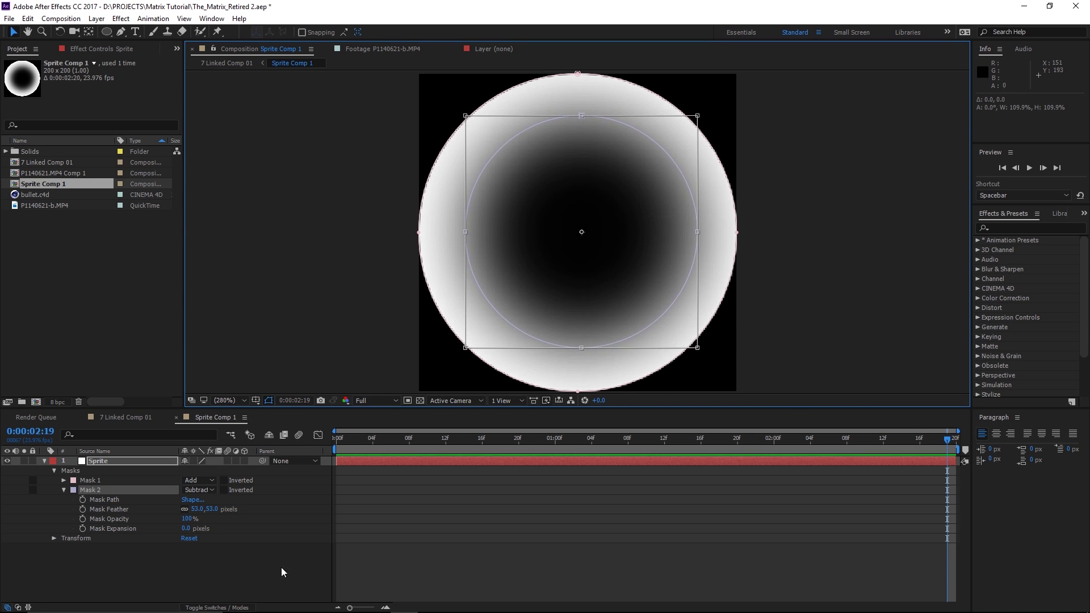
Step: Set Mask 2's Mask Expansion to 16 pixels to thin the visible ring
click(166, 569)
drag(187, 528, 196, 529)
click(195, 576)
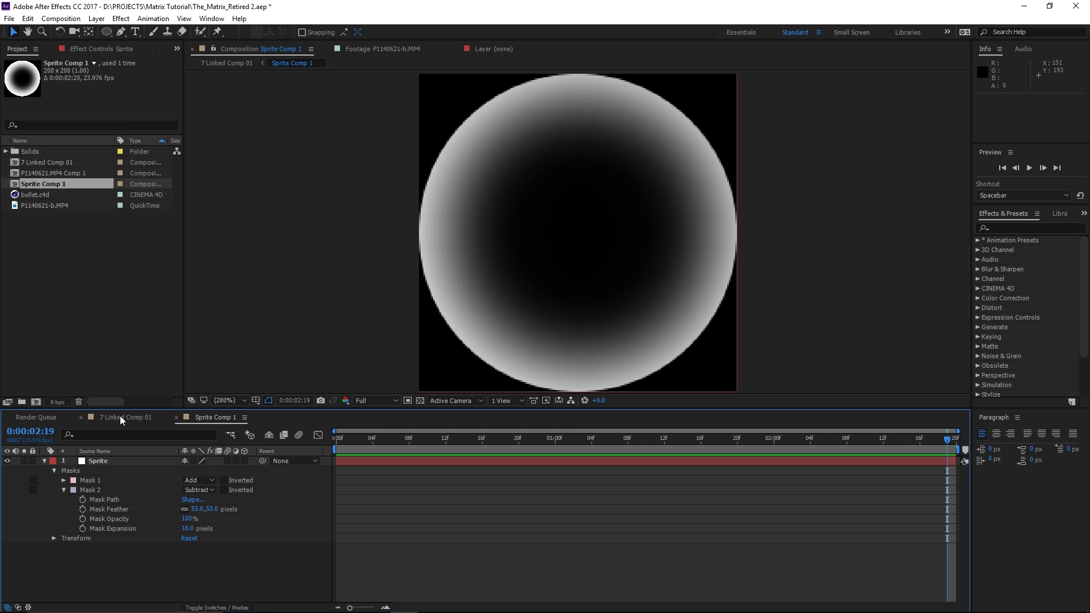
click(233, 53)
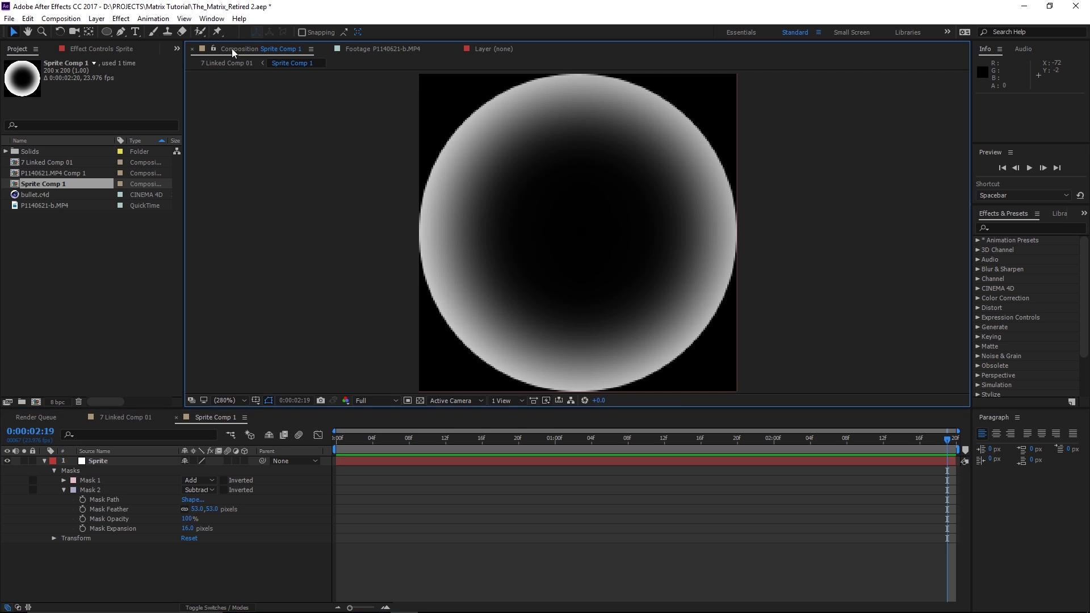
click(366, 50)
click(248, 50)
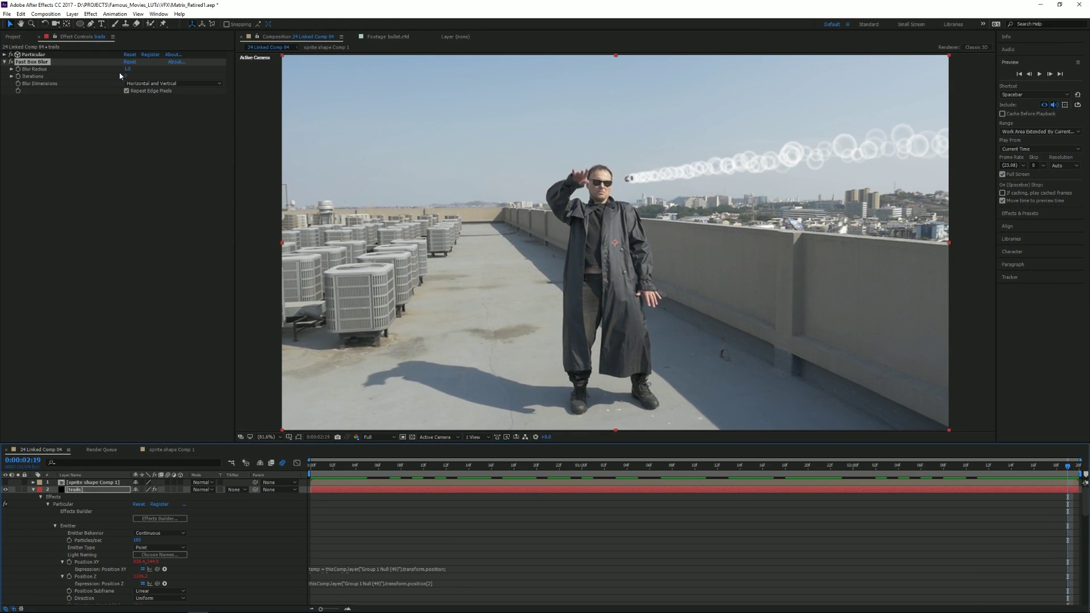
Step: Set the Fast Box Blur's Blur Radius on the trails layer to 1 and preview the shot
click(127, 69)
text(1)
key(Return)
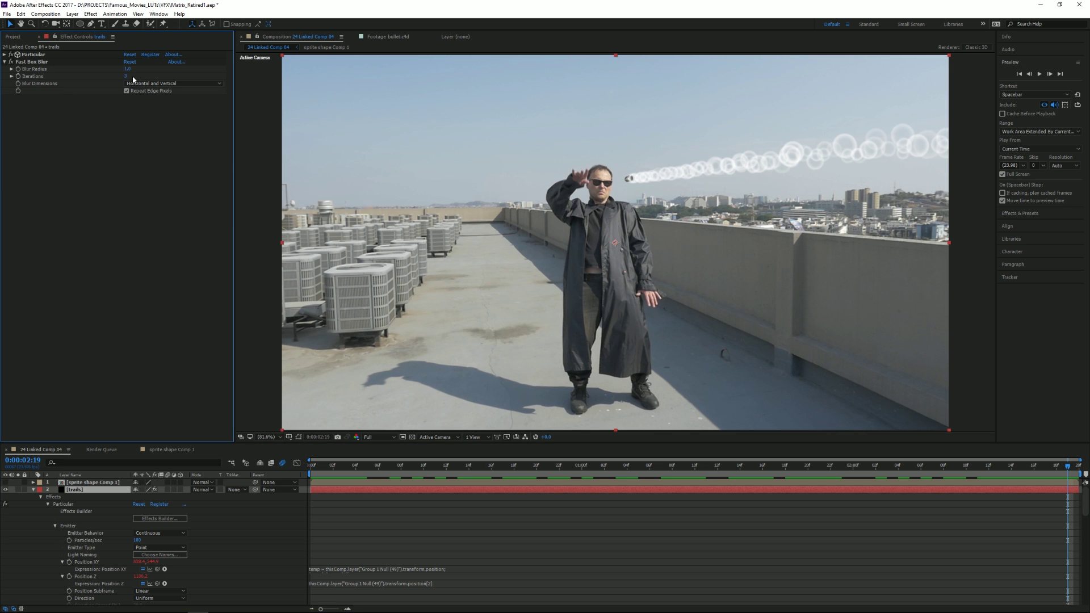
key(space)
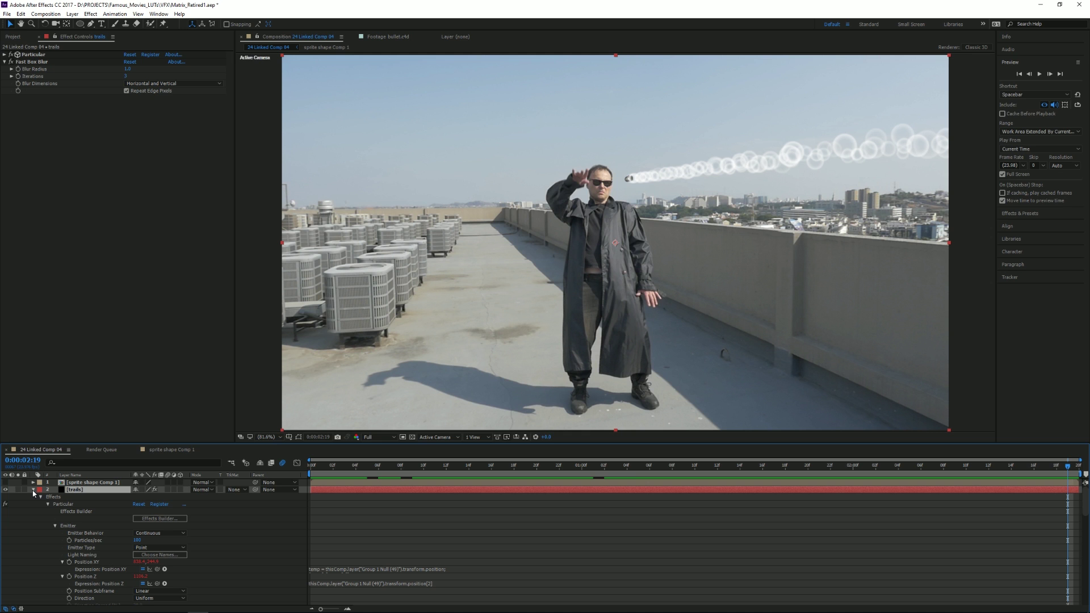
Step: Compare Particular's Add and Screen blend modes and settle on Lighten for the trail particles, scrubbing to 0:00:02:18 to judge the look
click(5, 54)
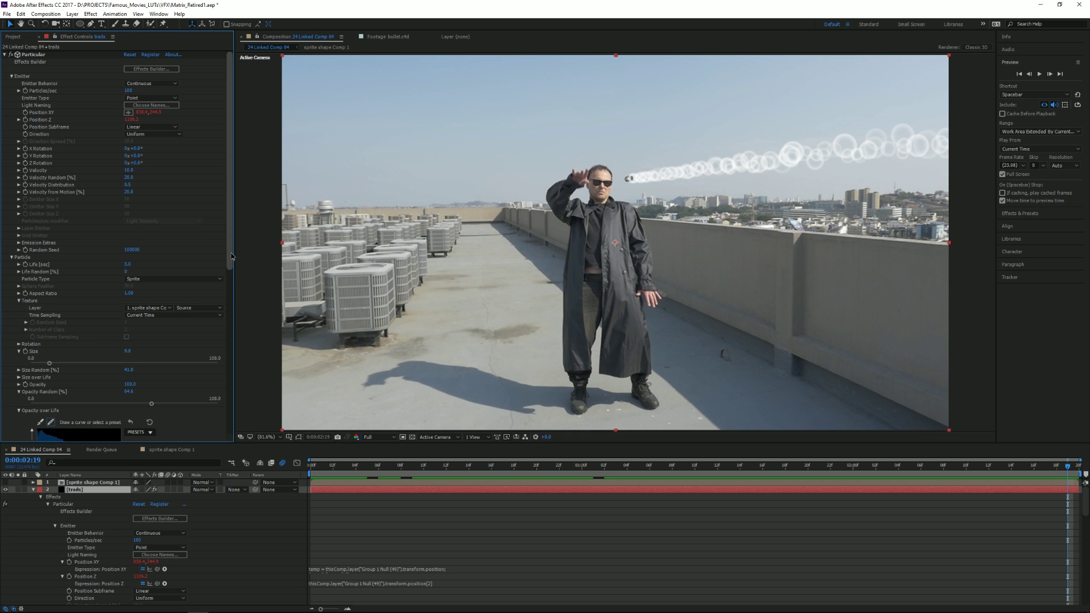
drag(231, 261, 223, 324)
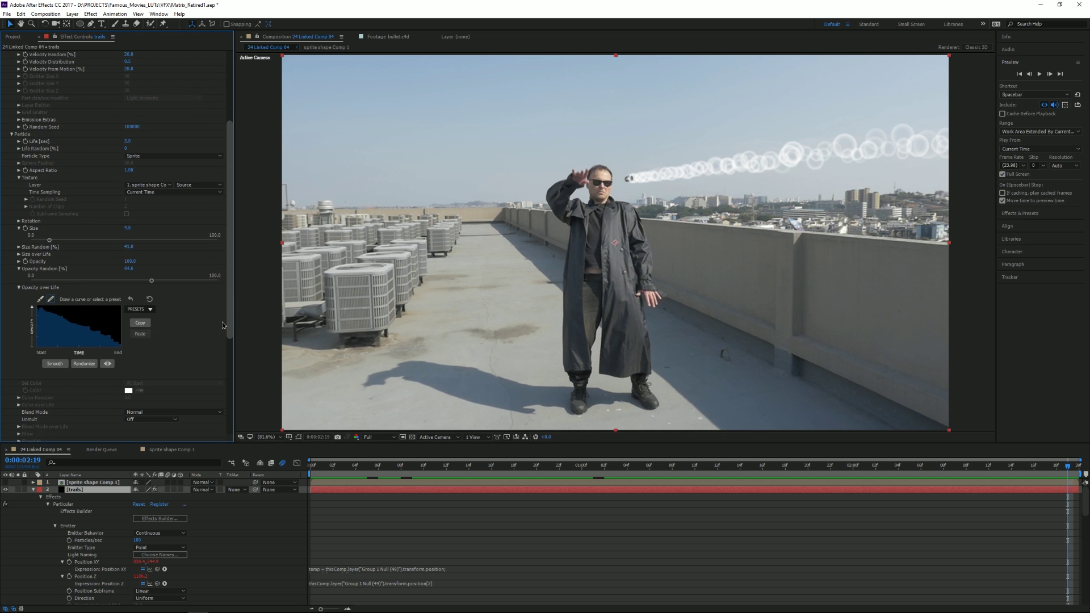
scroll(170, 318, down, 3)
click(154, 350)
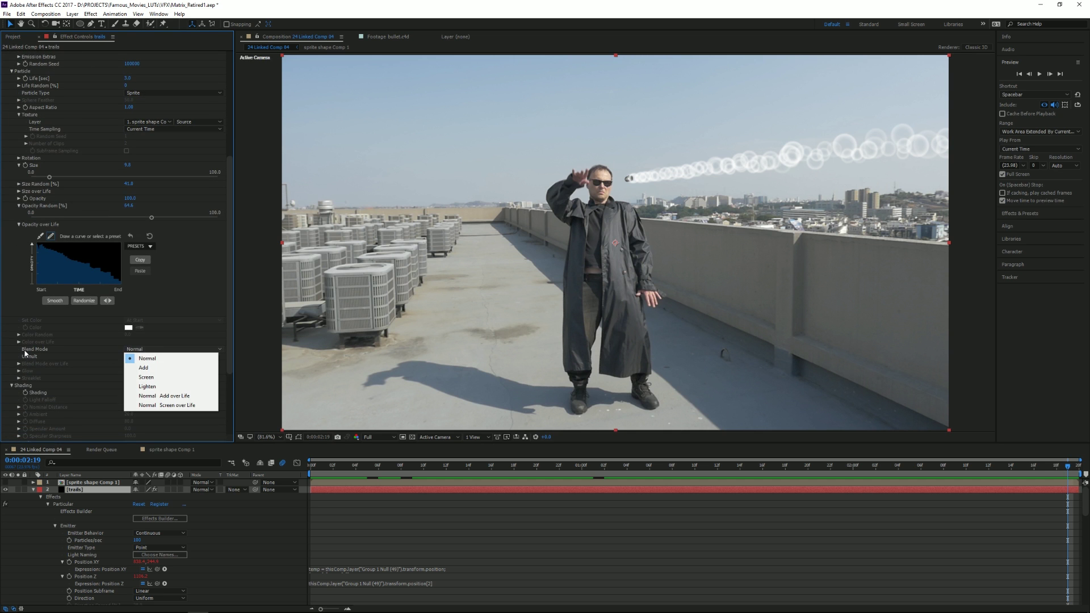
click(144, 367)
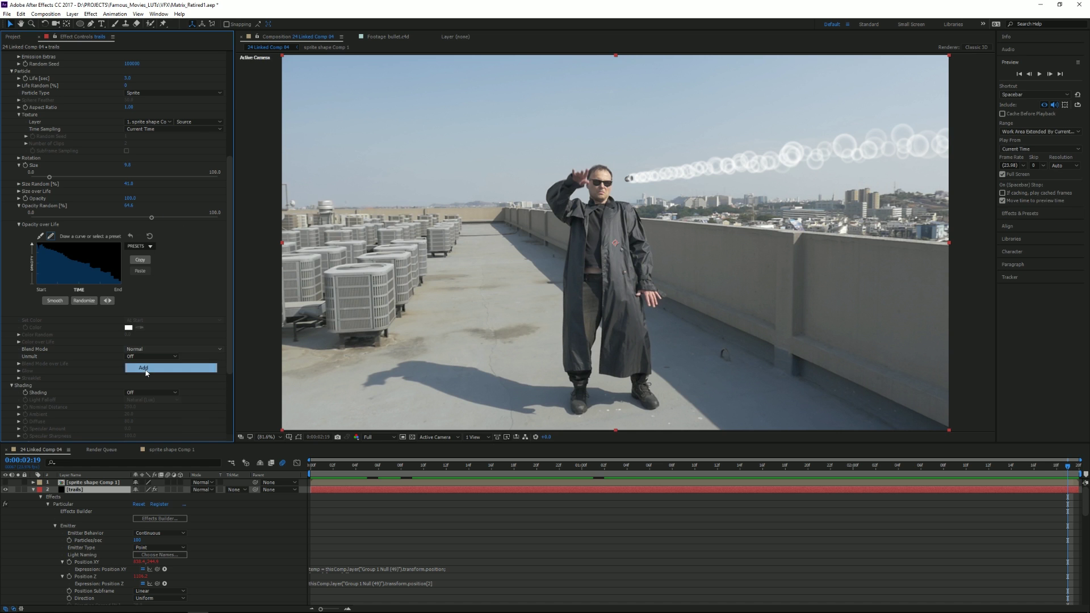
click(186, 348)
click(151, 377)
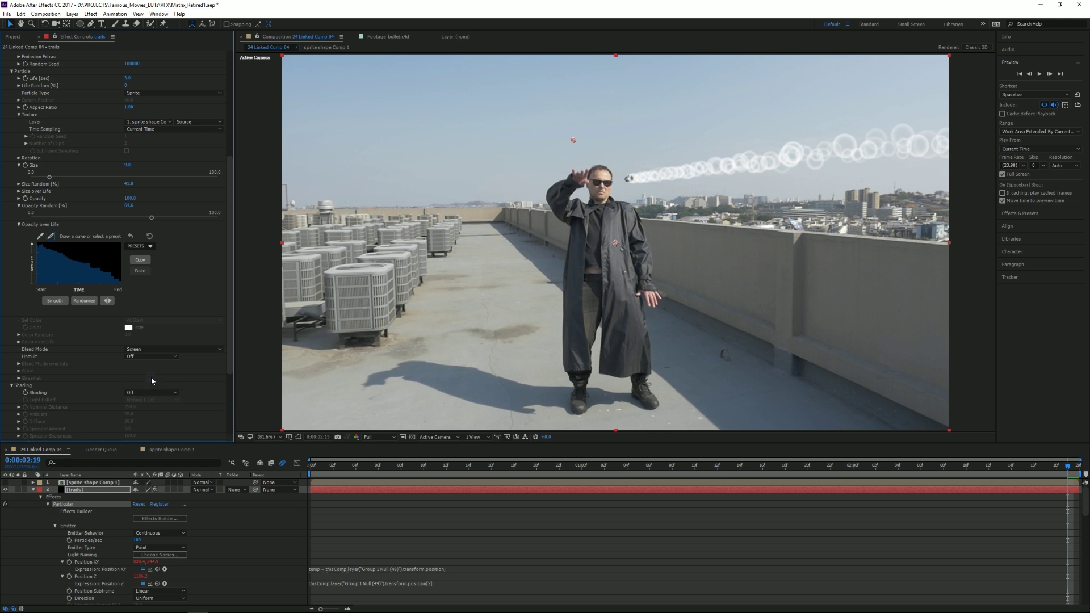
click(183, 348)
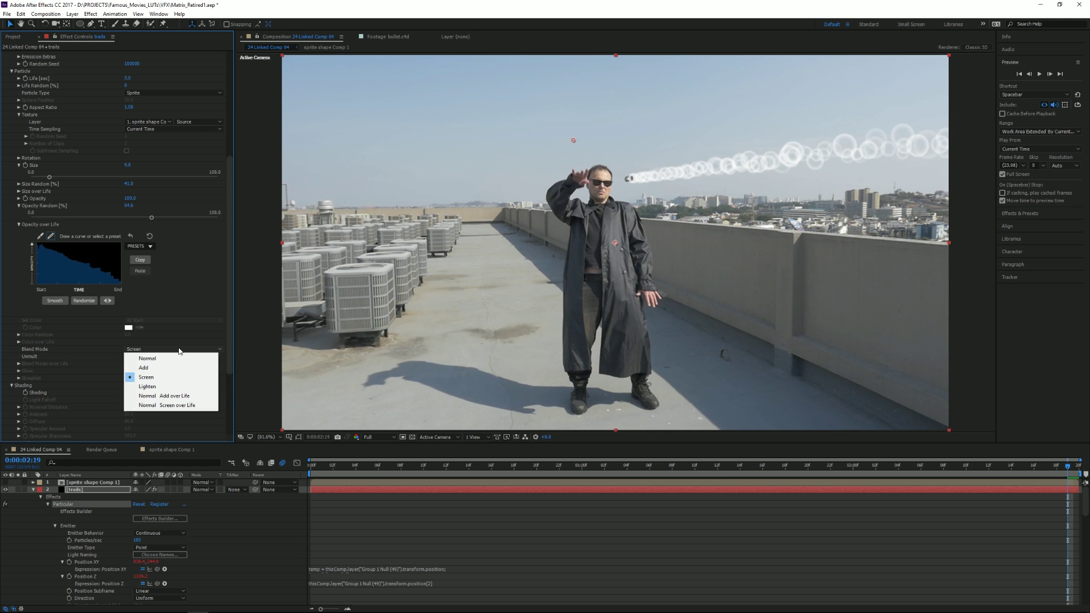
click(160, 388)
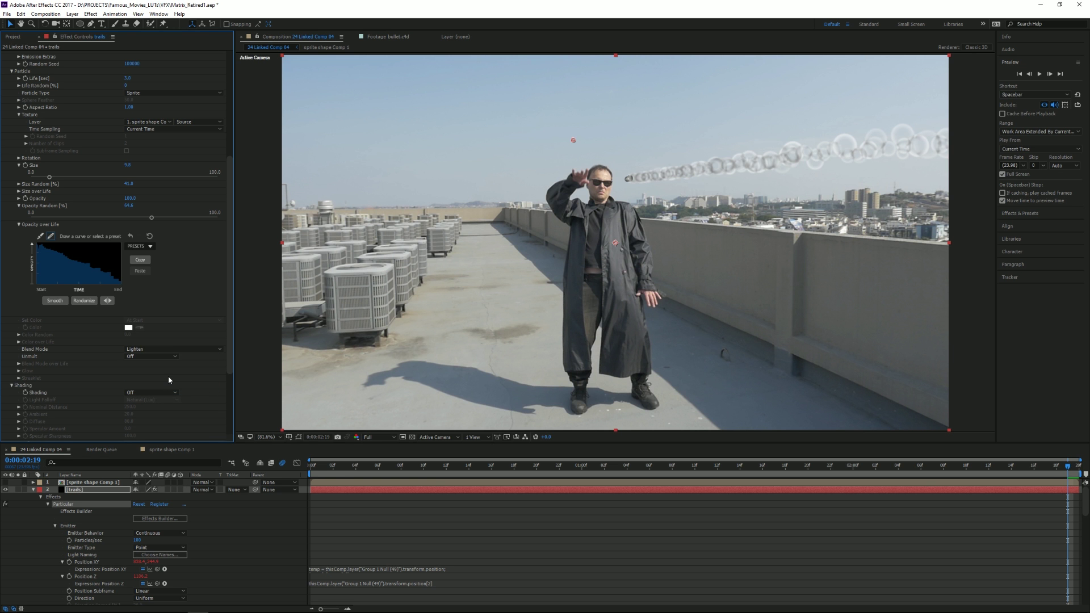
drag(311, 463, 1061, 467)
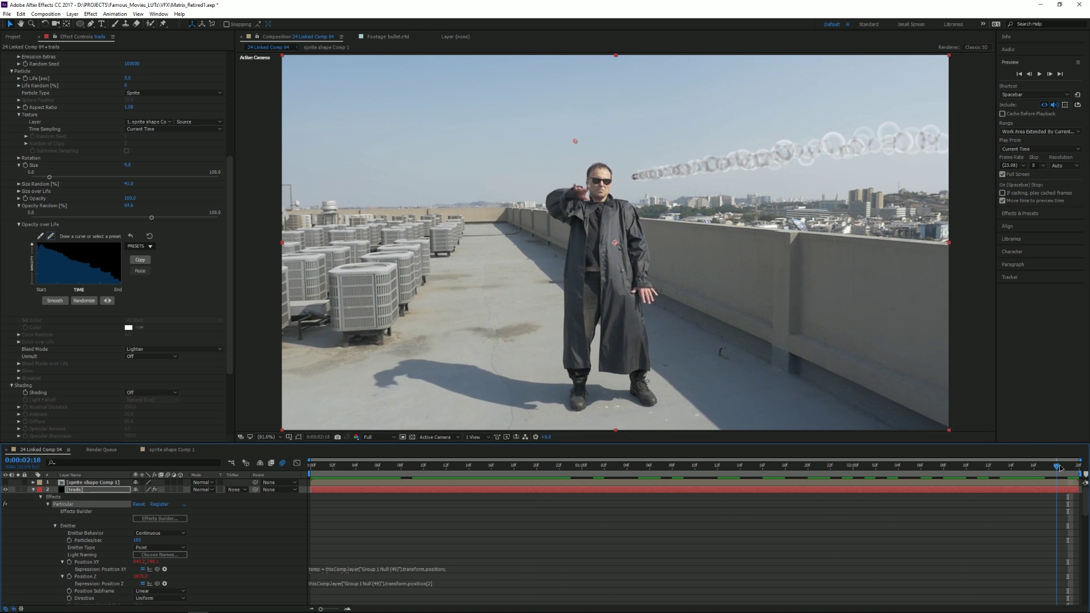
Step: Try the Normal Screen over Life and Normal Add over Life blend modes on the trail and return to Lighten
click(142, 349)
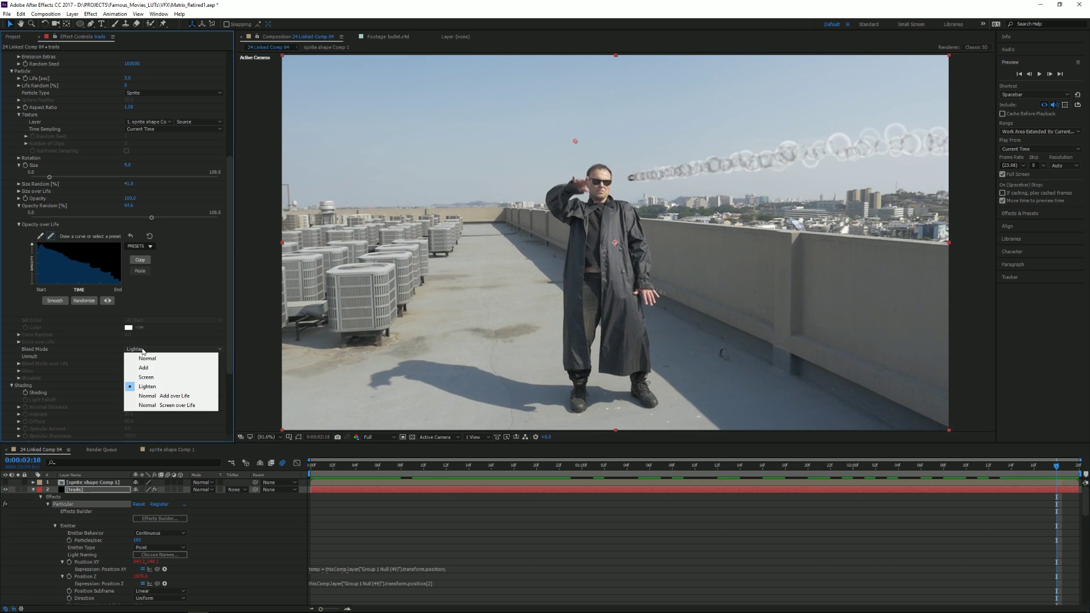
click(159, 404)
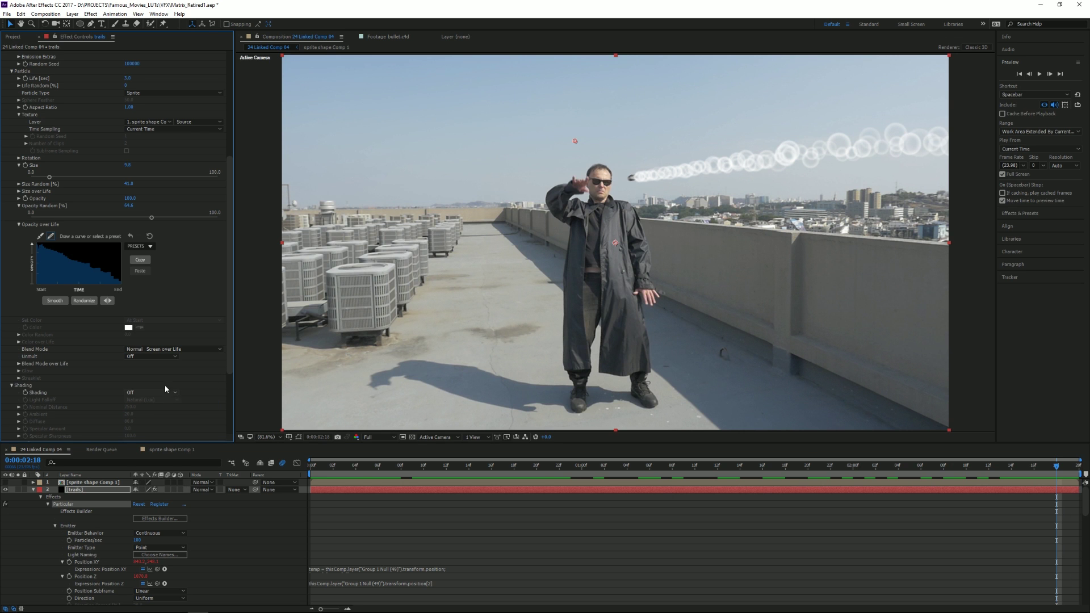
click(151, 350)
click(168, 396)
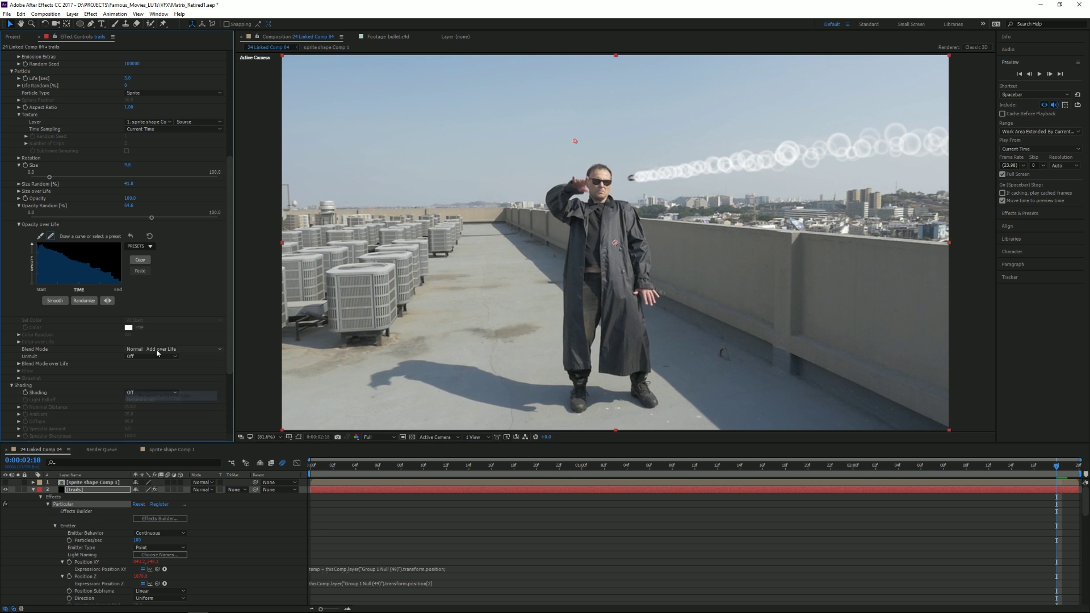
click(157, 350)
click(147, 386)
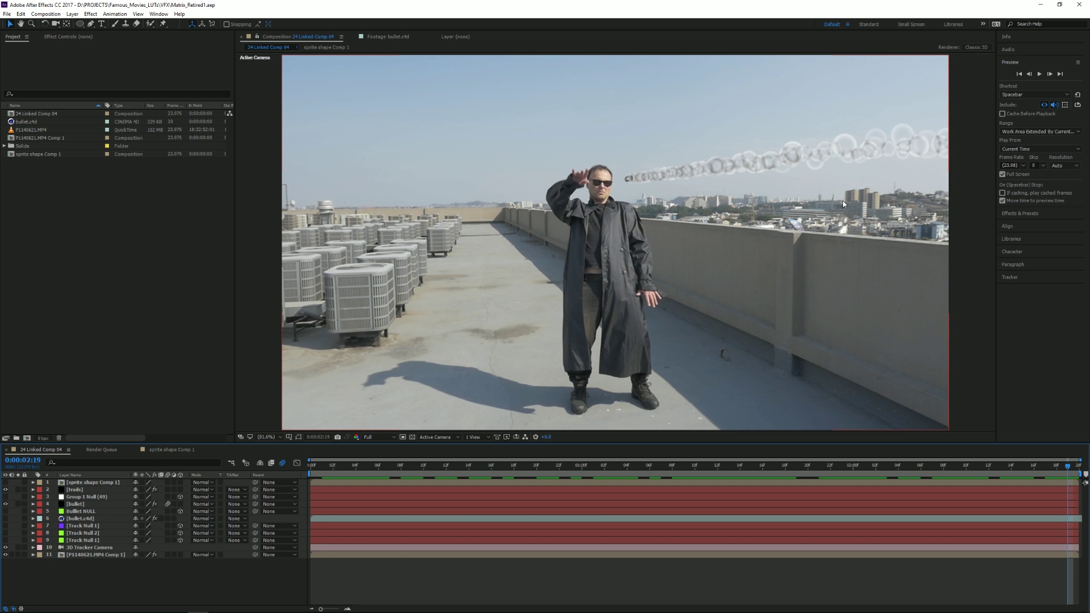
Step: Add a new adjustment layer above all layers and apply the Displacement Map effect to it
click(73, 14)
mouse_move(82, 24)
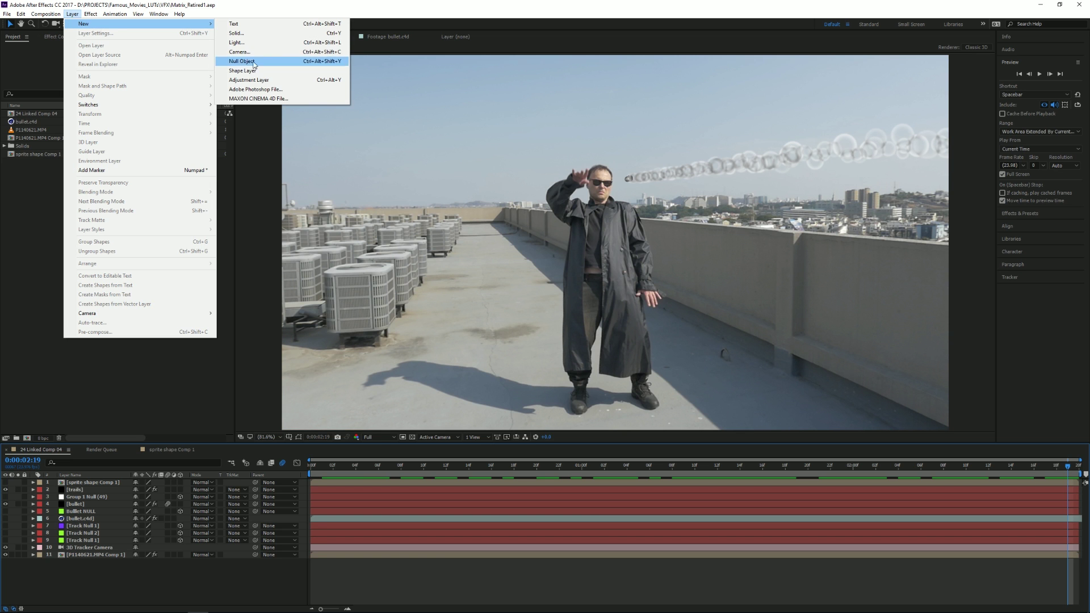
click(257, 79)
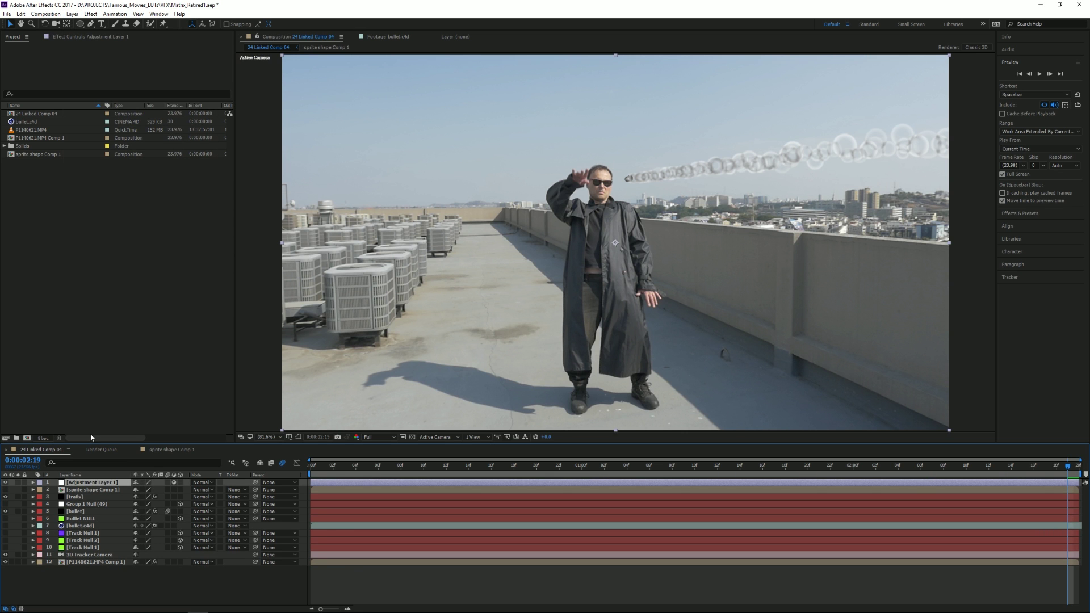
click(69, 36)
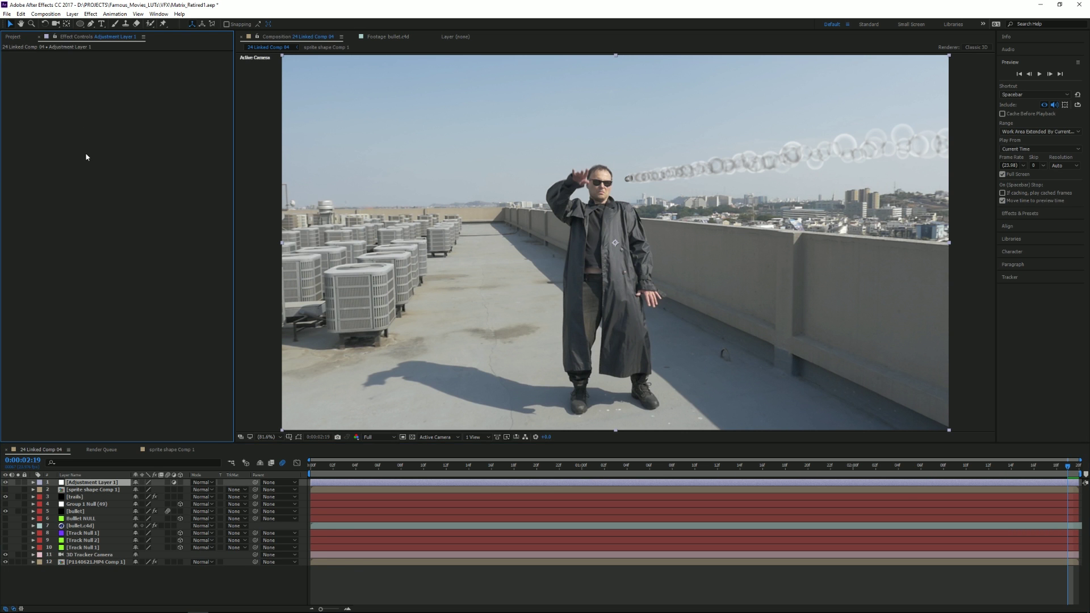
right_click(87, 163)
mouse_move(130, 255)
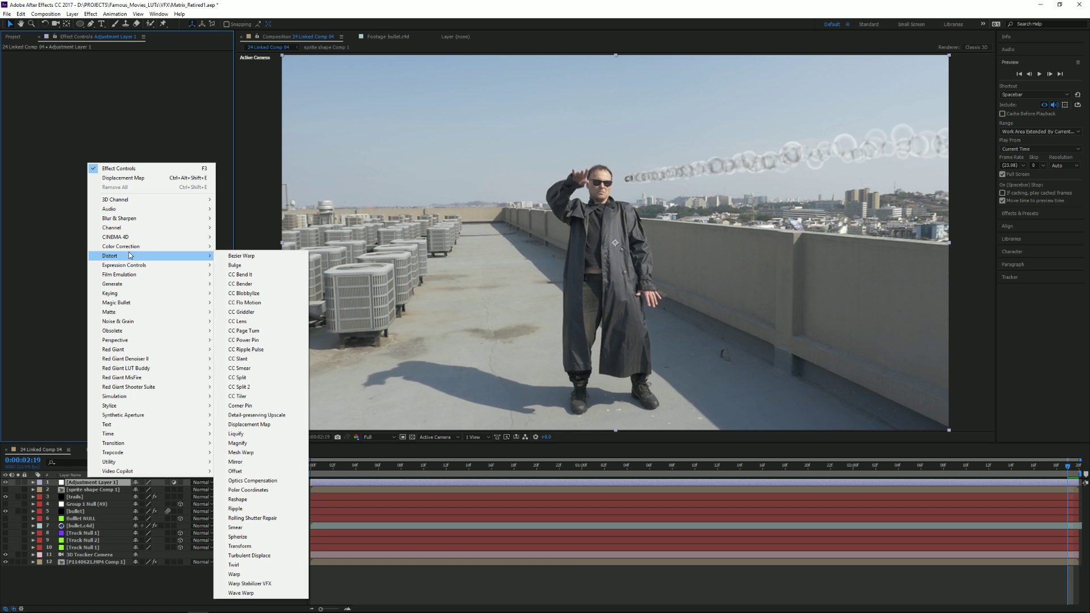
click(263, 426)
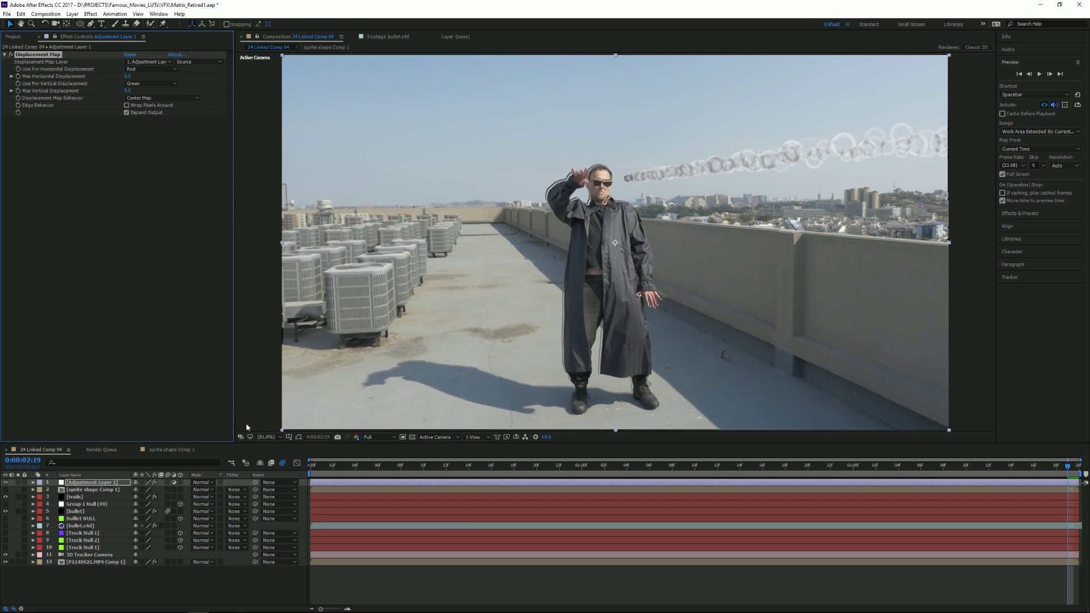
Step: Use the trails layer as the Displacement Map's map layer, sampling it with Effects & Masks
click(148, 62)
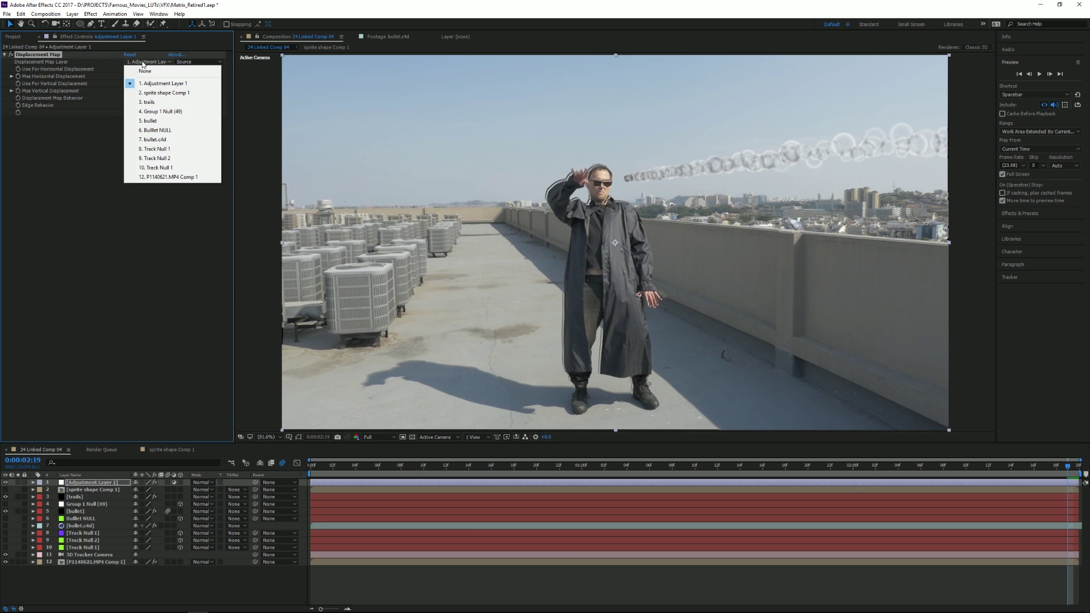
click(146, 103)
click(191, 62)
click(206, 90)
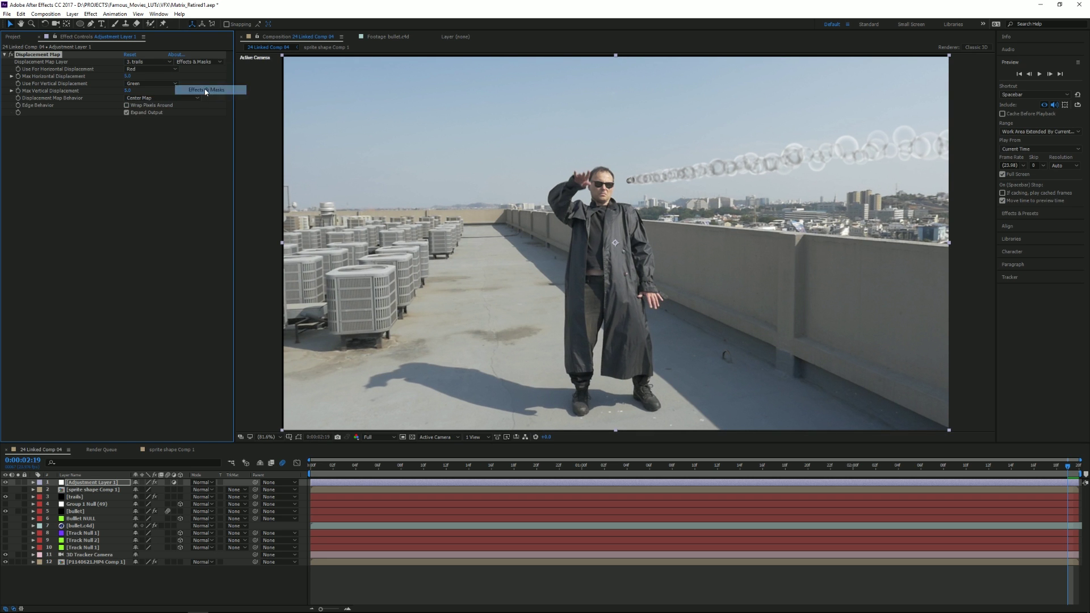
Step: Increase the maximum horizontal and vertical displacement to distort the trail, enable Wrap Pixels Around, and preview the shot
drag(129, 76, 145, 72)
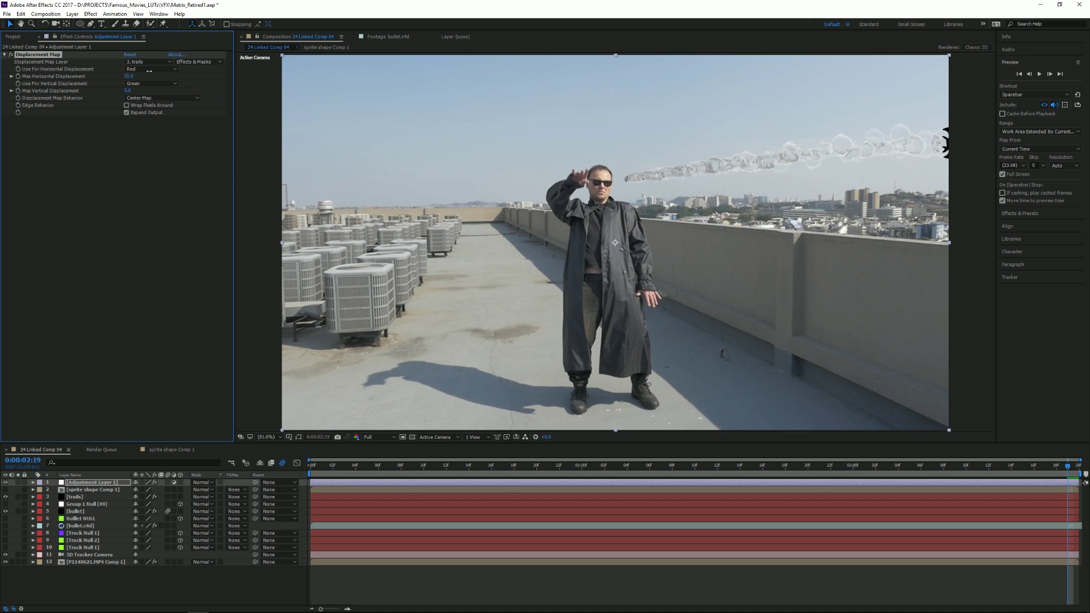
click(131, 92)
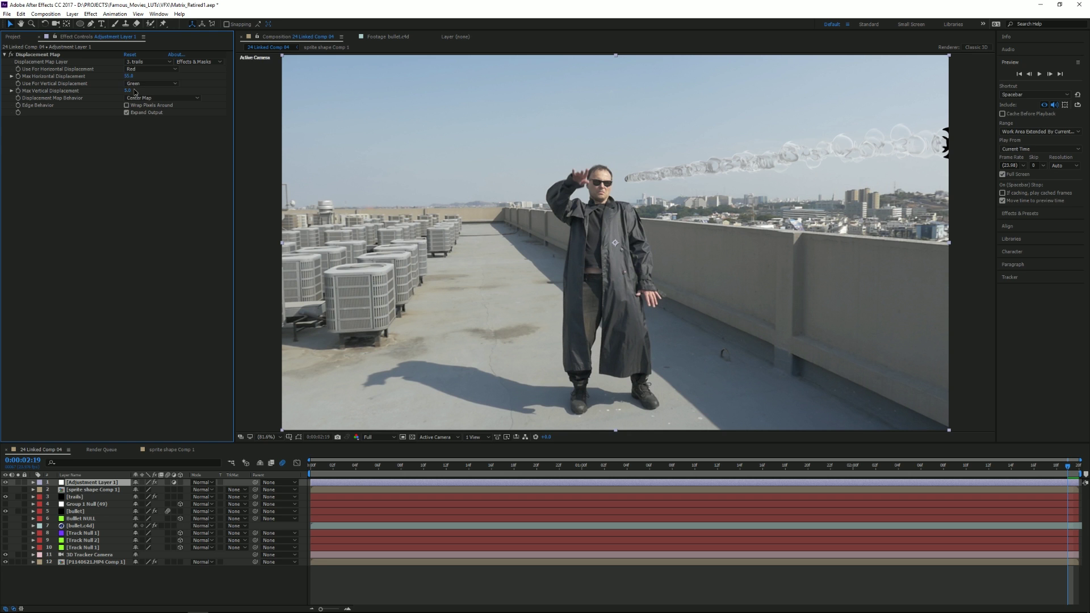
drag(130, 89, 146, 92)
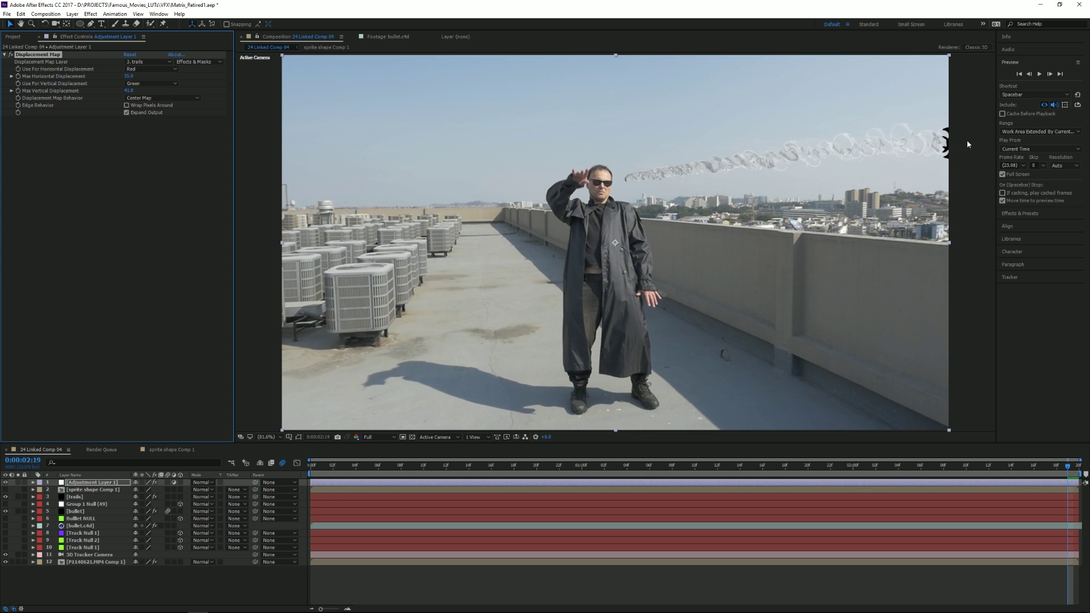
click(126, 105)
drag(311, 469, 1079, 437)
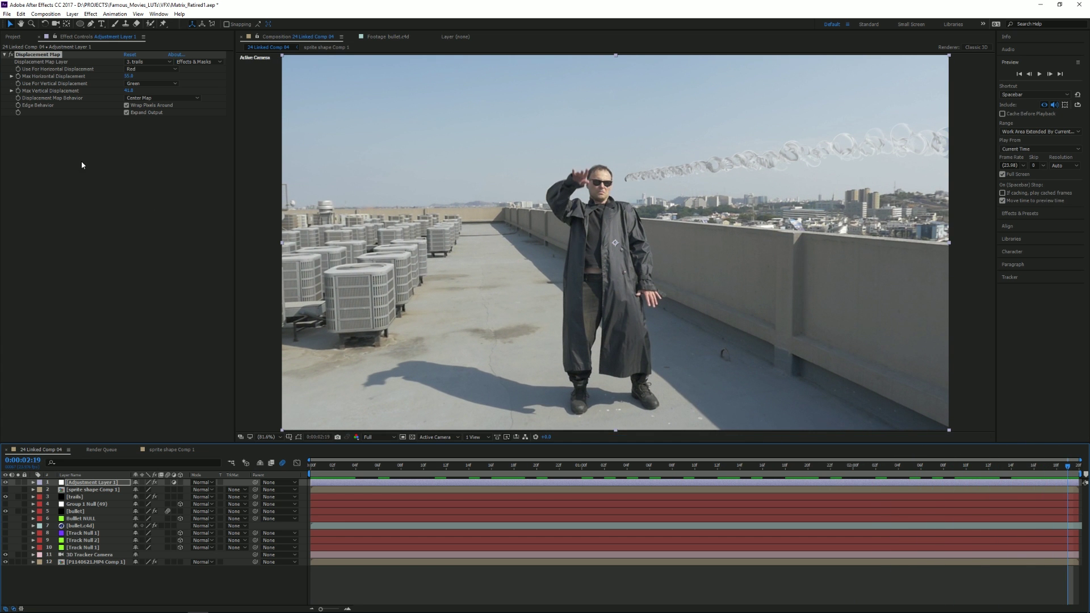
Step: Show the Group 1 Null and move it straight down to about the actor's chest height, then preview the bullet's path
click(80, 505)
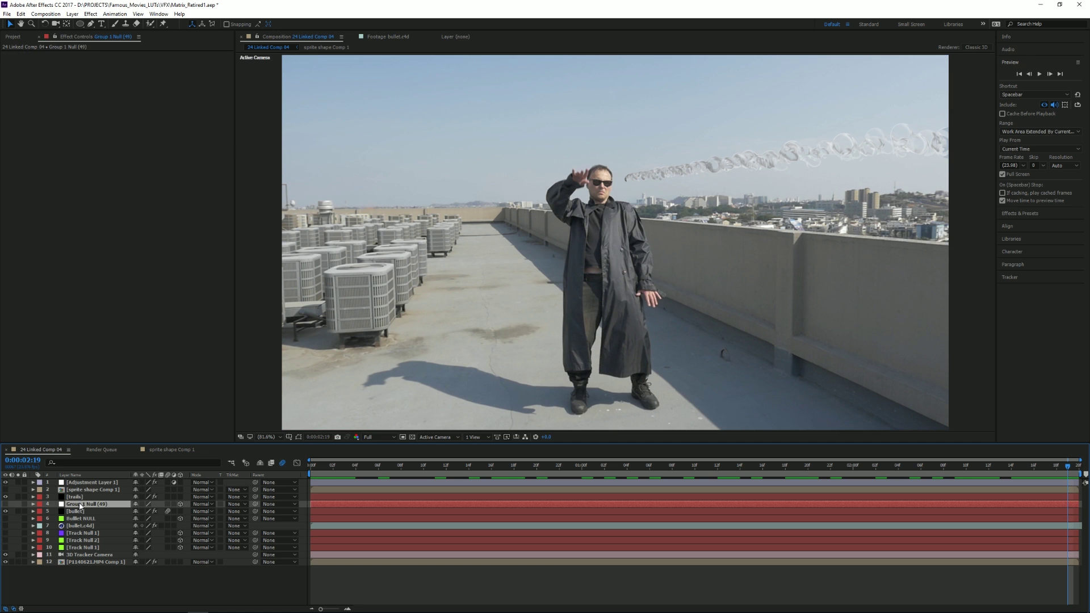
click(5, 504)
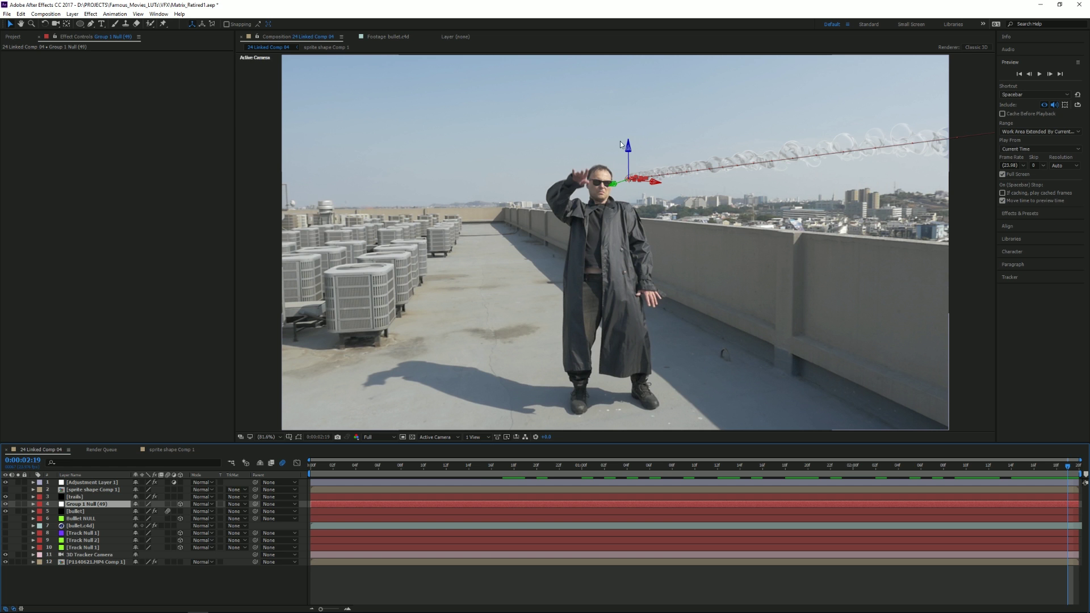
drag(628, 149, 621, 183)
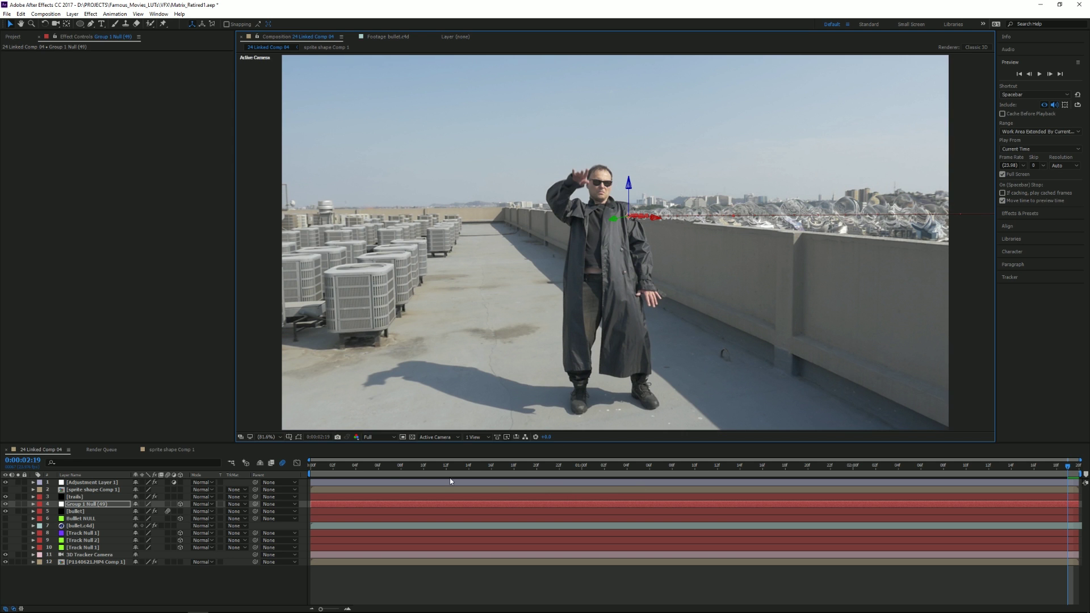
drag(317, 465, 1069, 476)
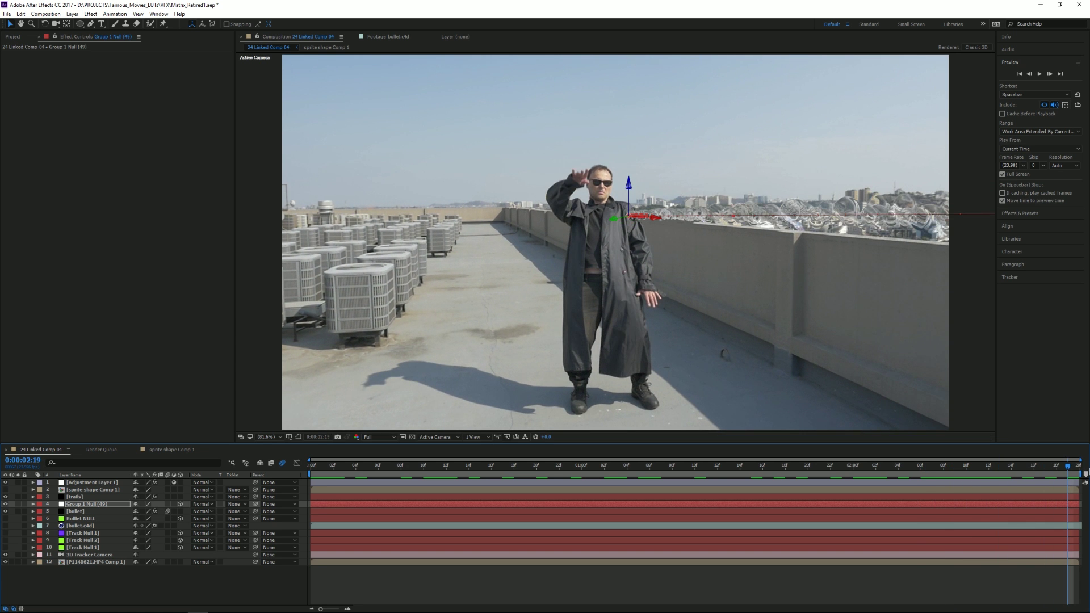
Step: Lower the trails layer's Opacity to roughly half, check it at 0:00:01:04, and hide the Group 1 Null
click(76, 497)
key(t)
drag(880, 467, 503, 471)
click(627, 466)
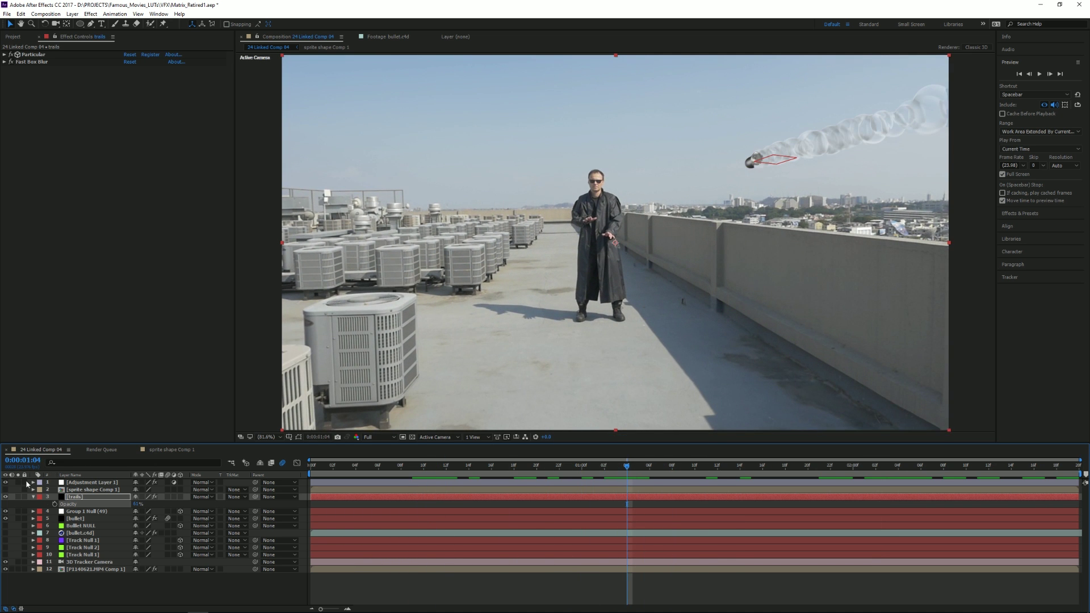
click(2, 501)
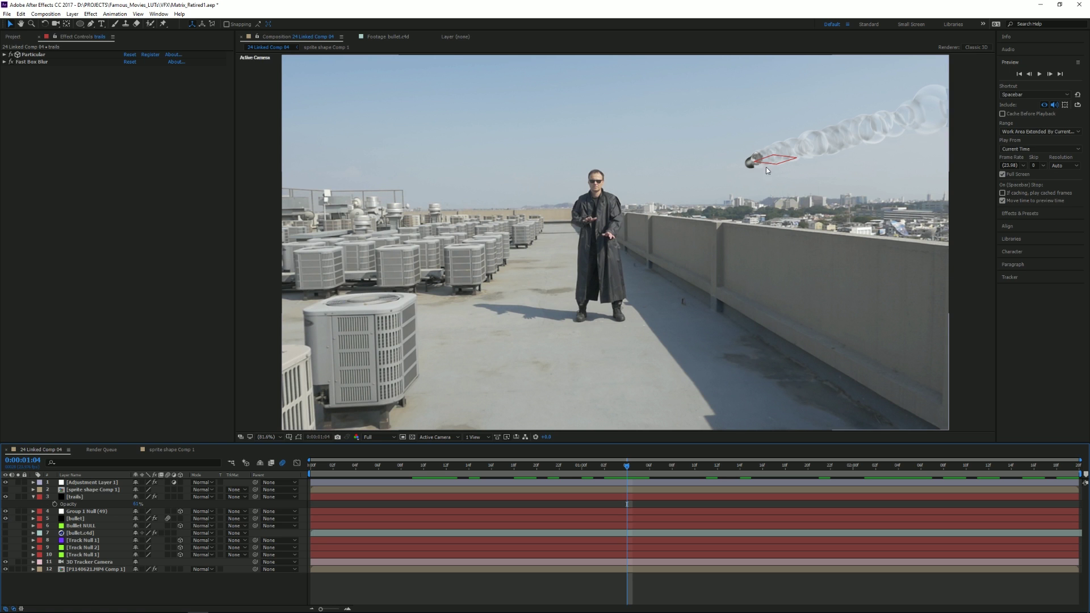
click(33, 497)
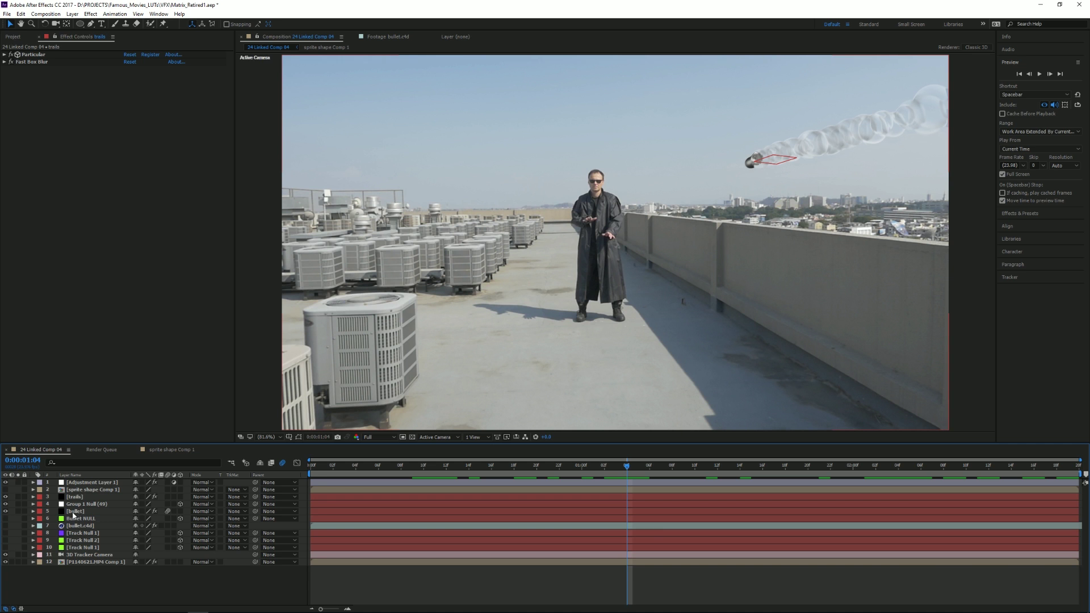
click(6, 504)
Step: Apply Levels to the bullet layer with Output Black about 71 and Output White about 244, and preview the shot
click(80, 512)
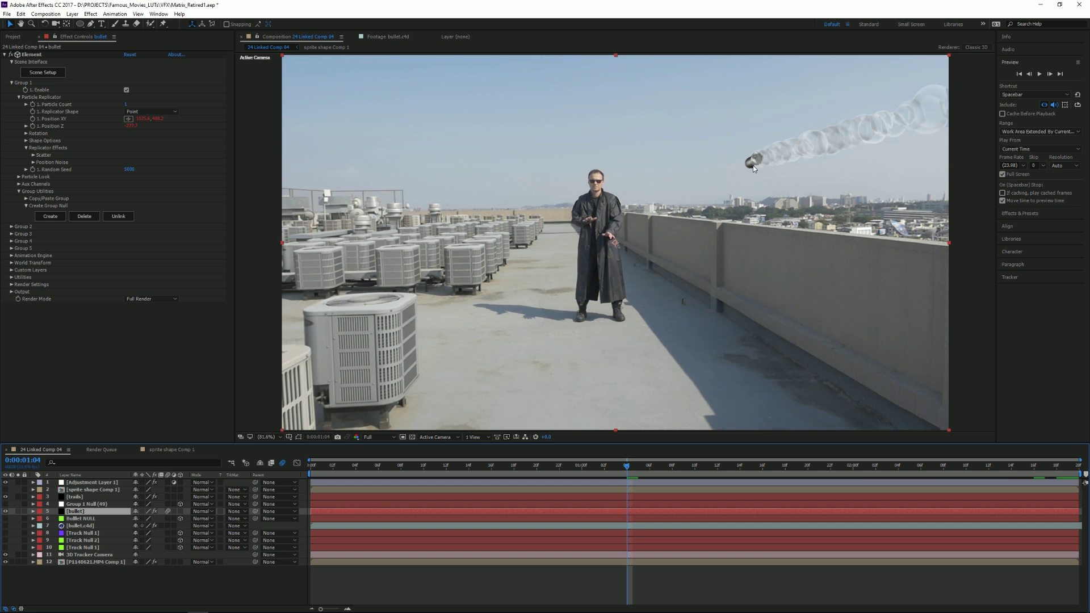
right_click(85, 373)
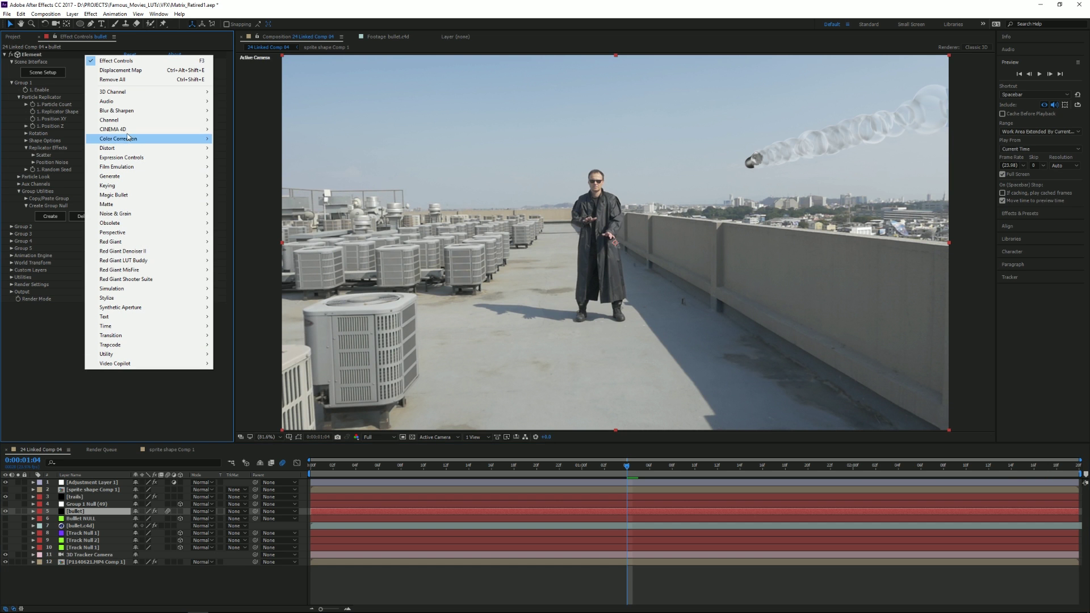
mouse_move(121, 143)
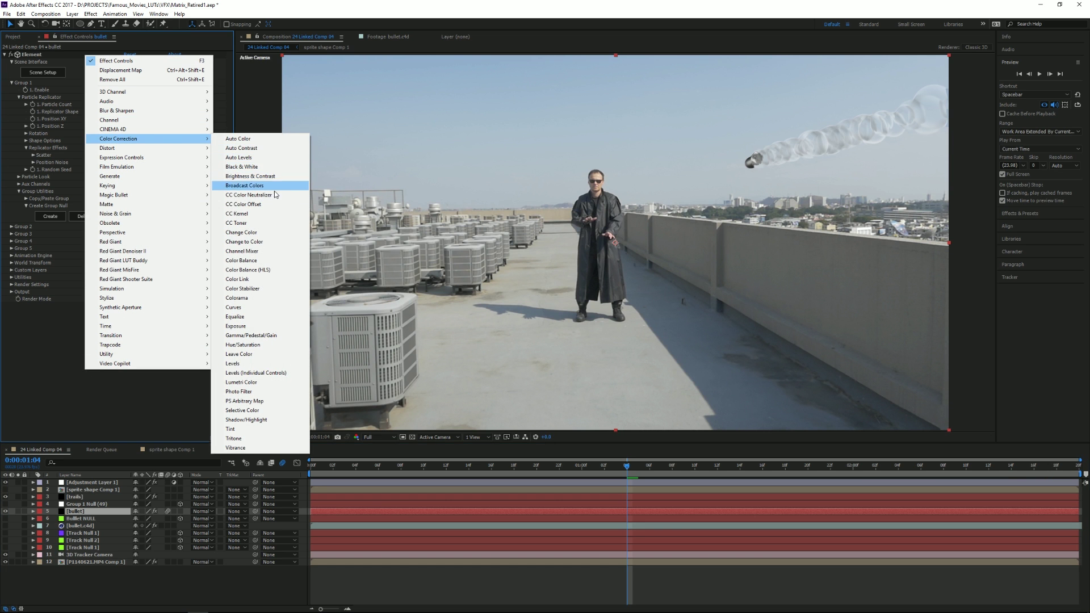
click(242, 363)
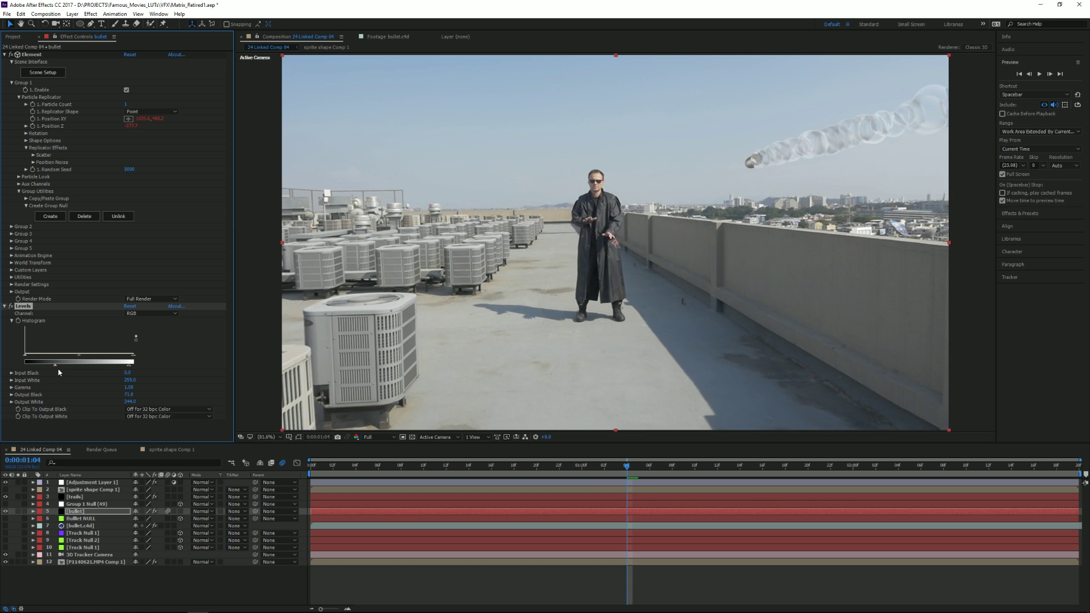
drag(318, 465, 399, 477)
key(space)
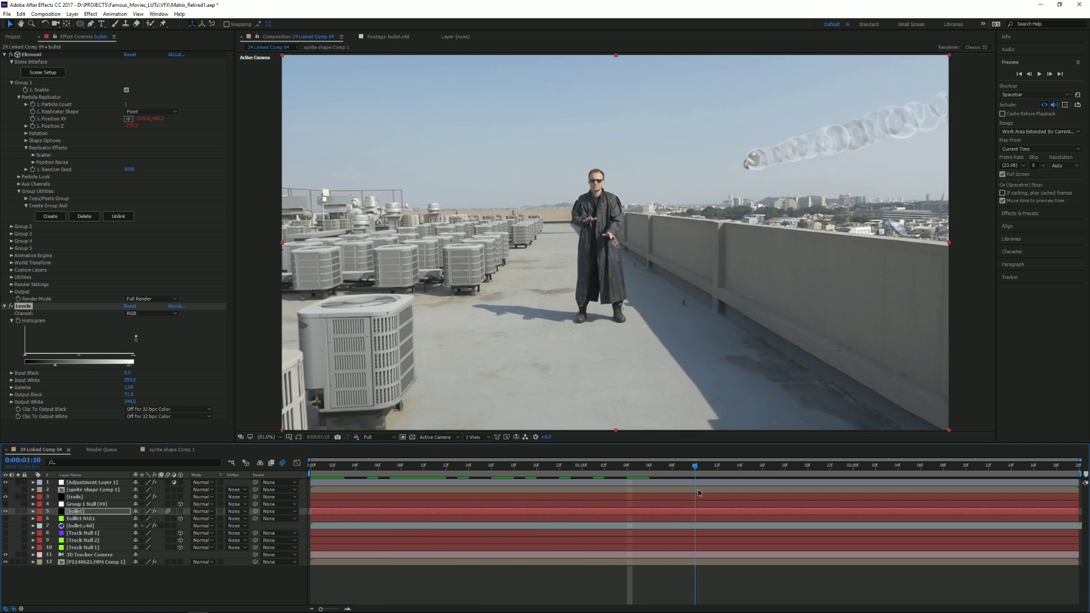